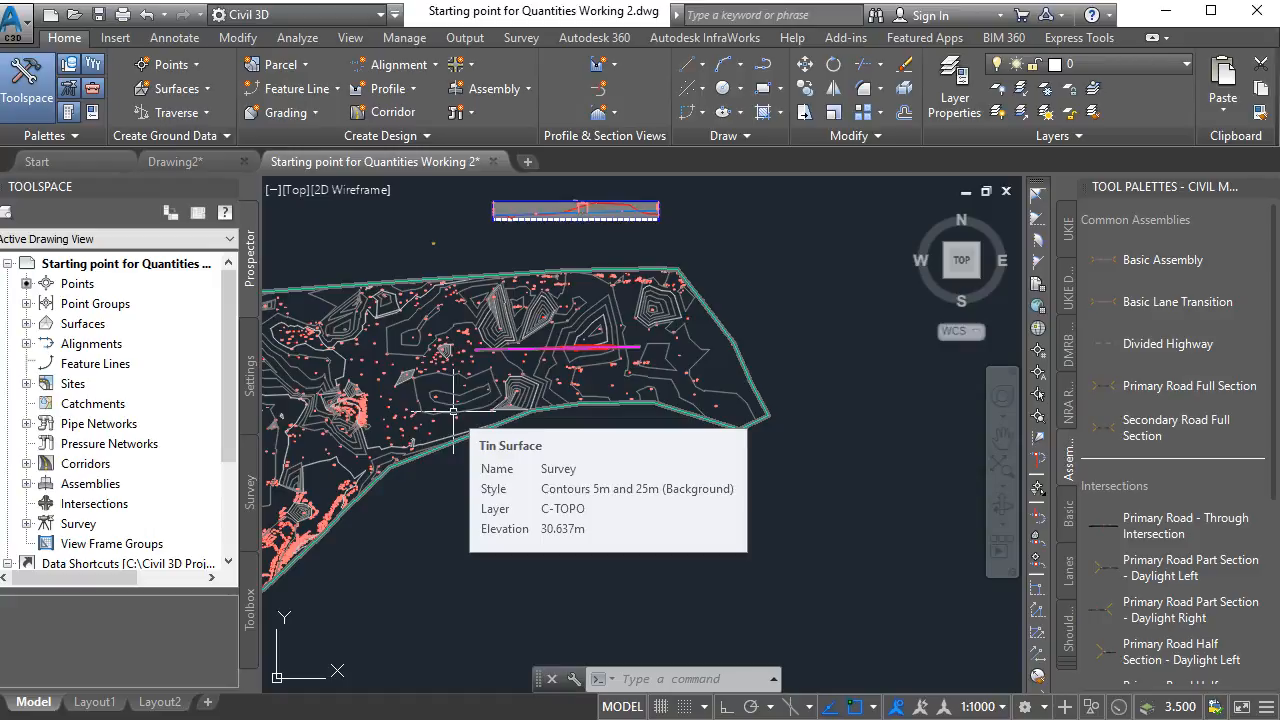
- Examine the road assembly and the profile view with its existing ground and design profiles
mouse_move(481, 364)
middle_down()
mouse_move(493, 487)
mouse_move(577, 509)
middle_up()
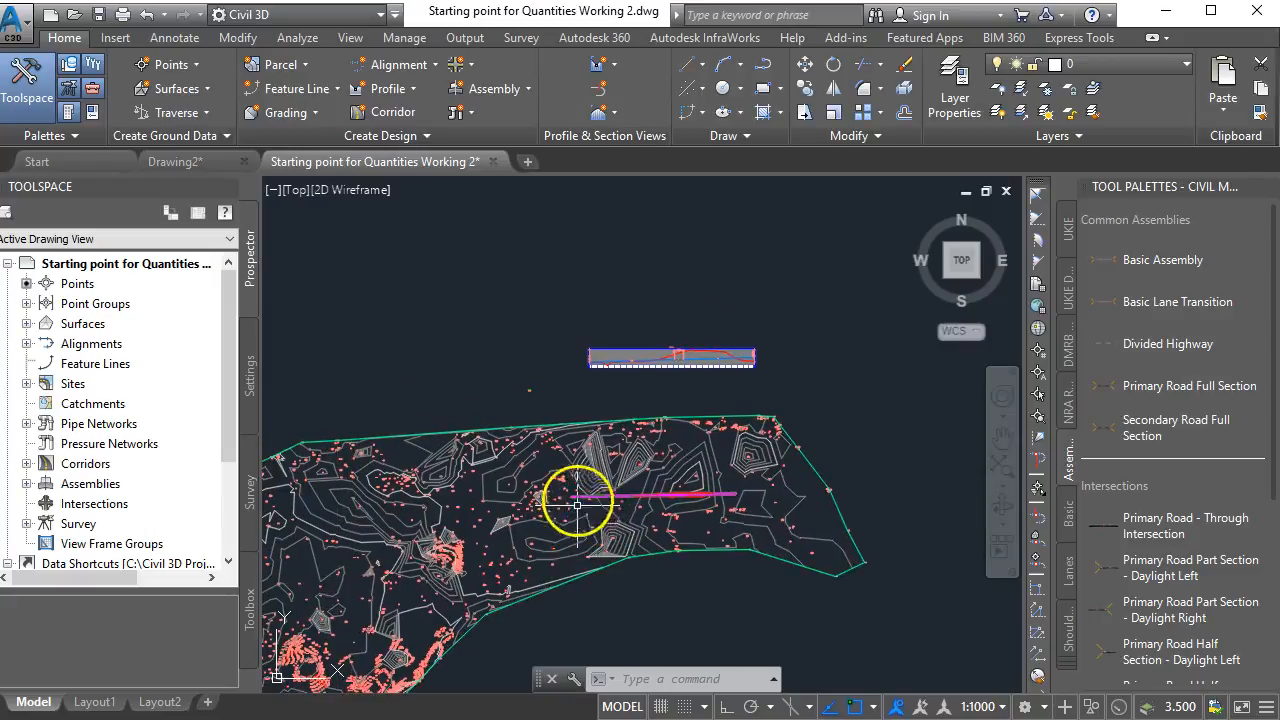
scroll(628, 463, up, 3)
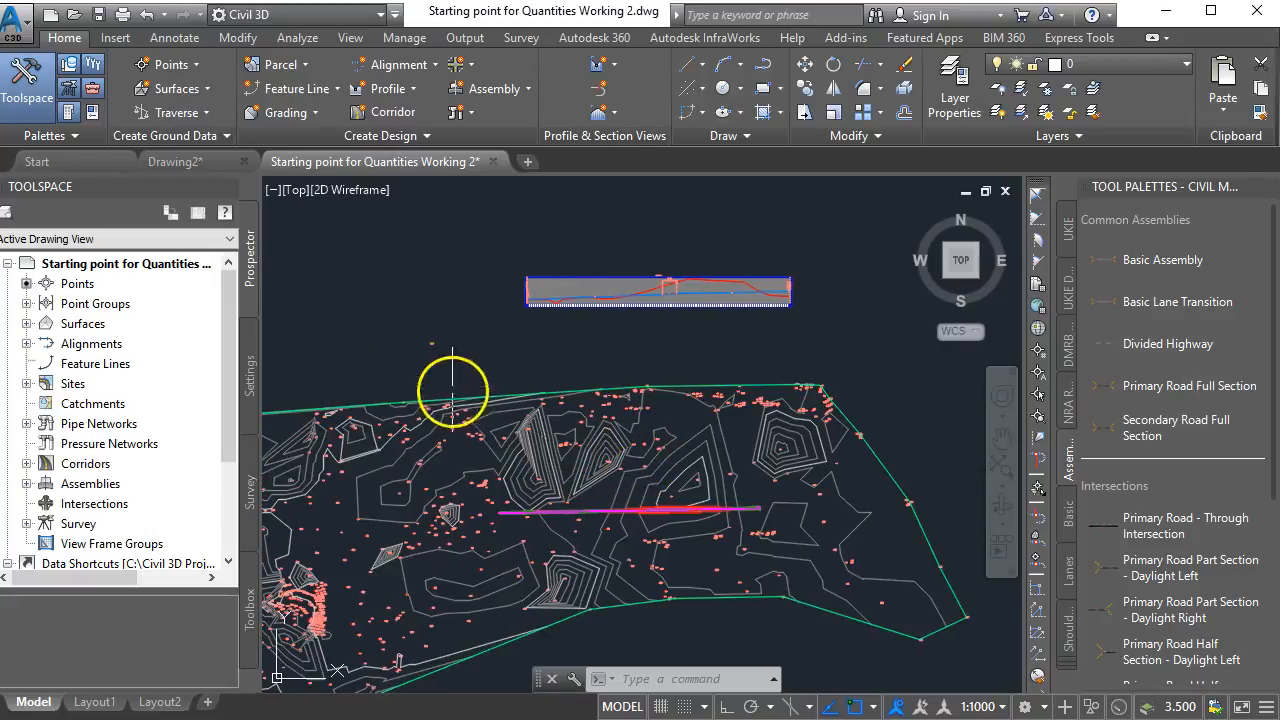
scroll(430, 346, up, 5)
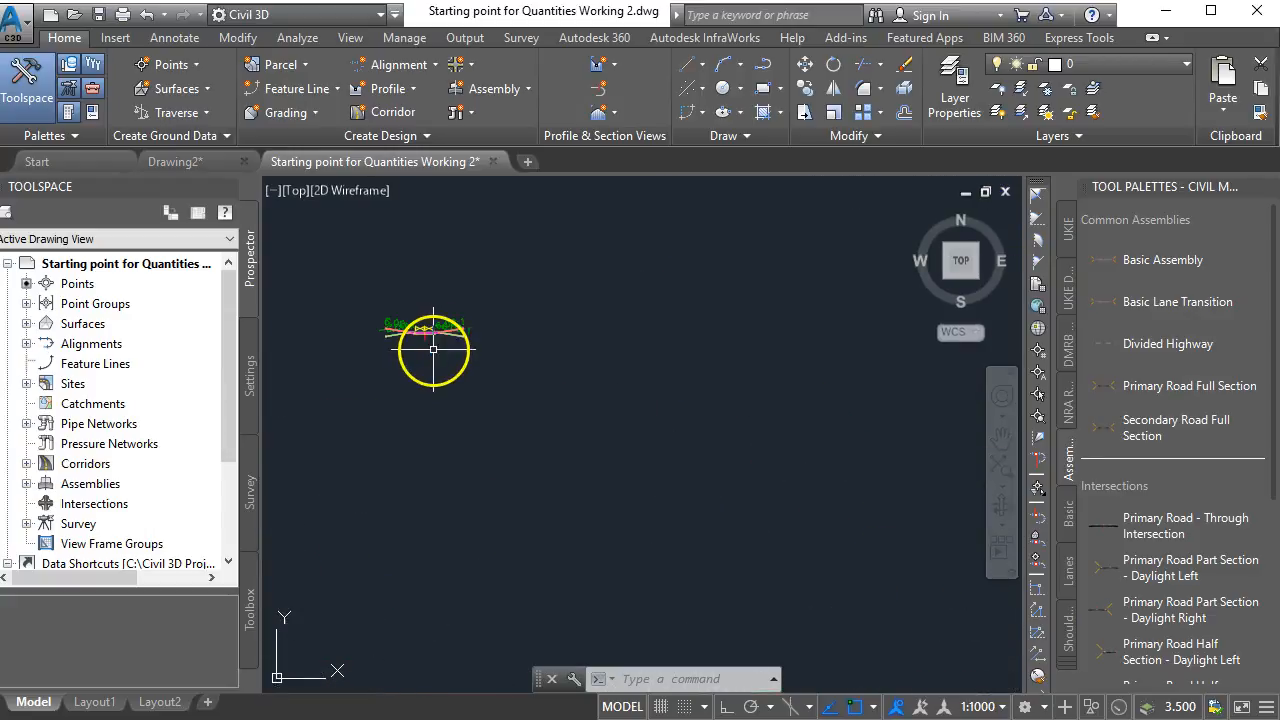
scroll(414, 286, up, 2)
scroll(409, 290, down, 7)
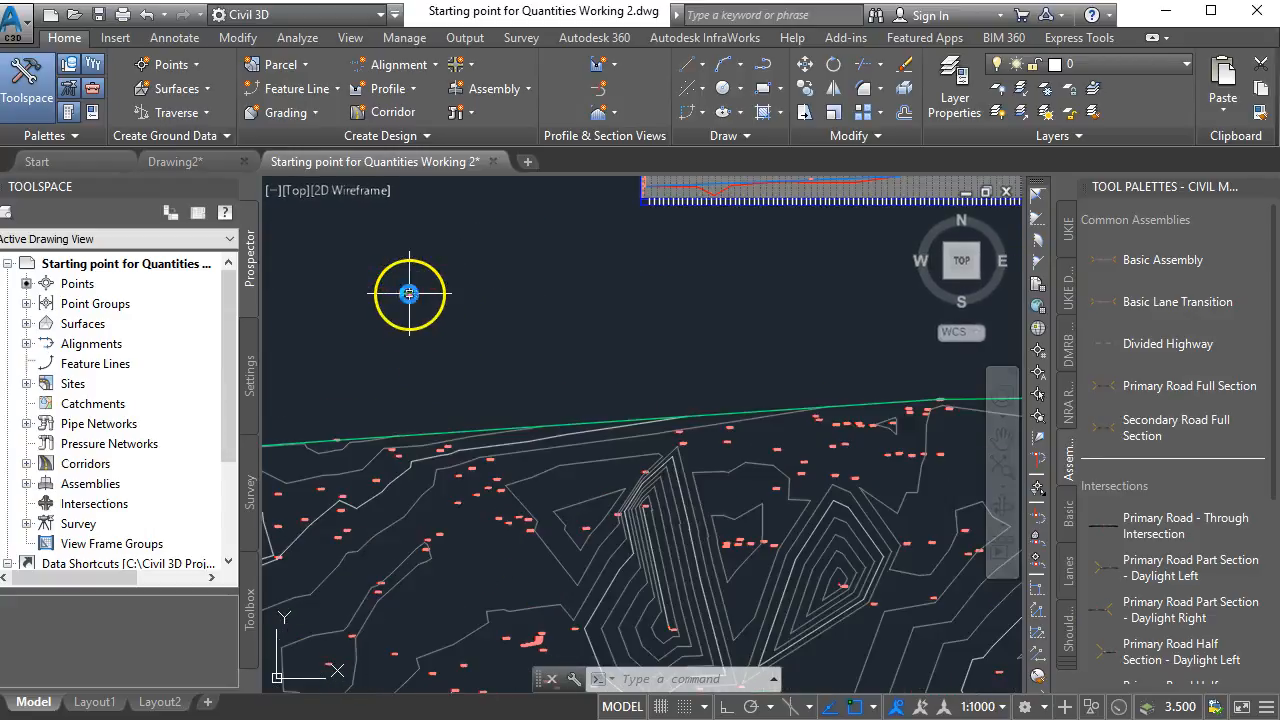
scroll(410, 295, down, 2)
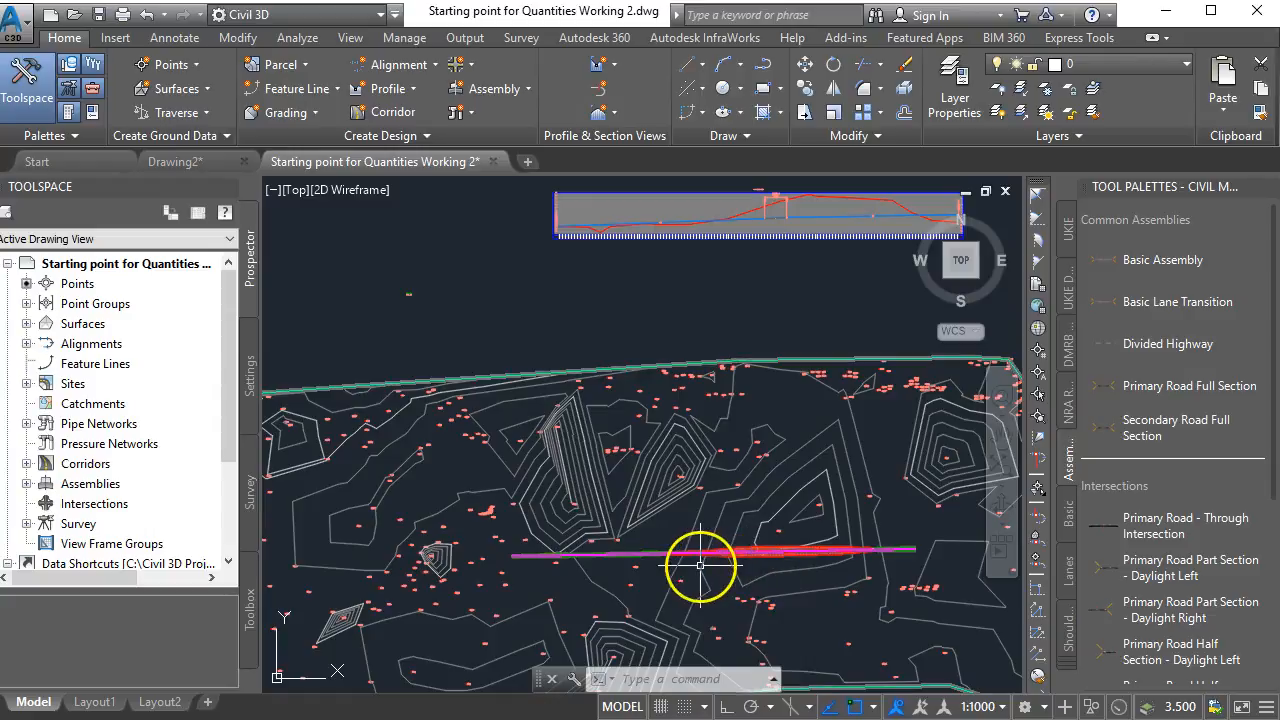
mouse_move(674, 271)
middle_down()
mouse_move(623, 320)
mouse_move(548, 358)
middle_up()
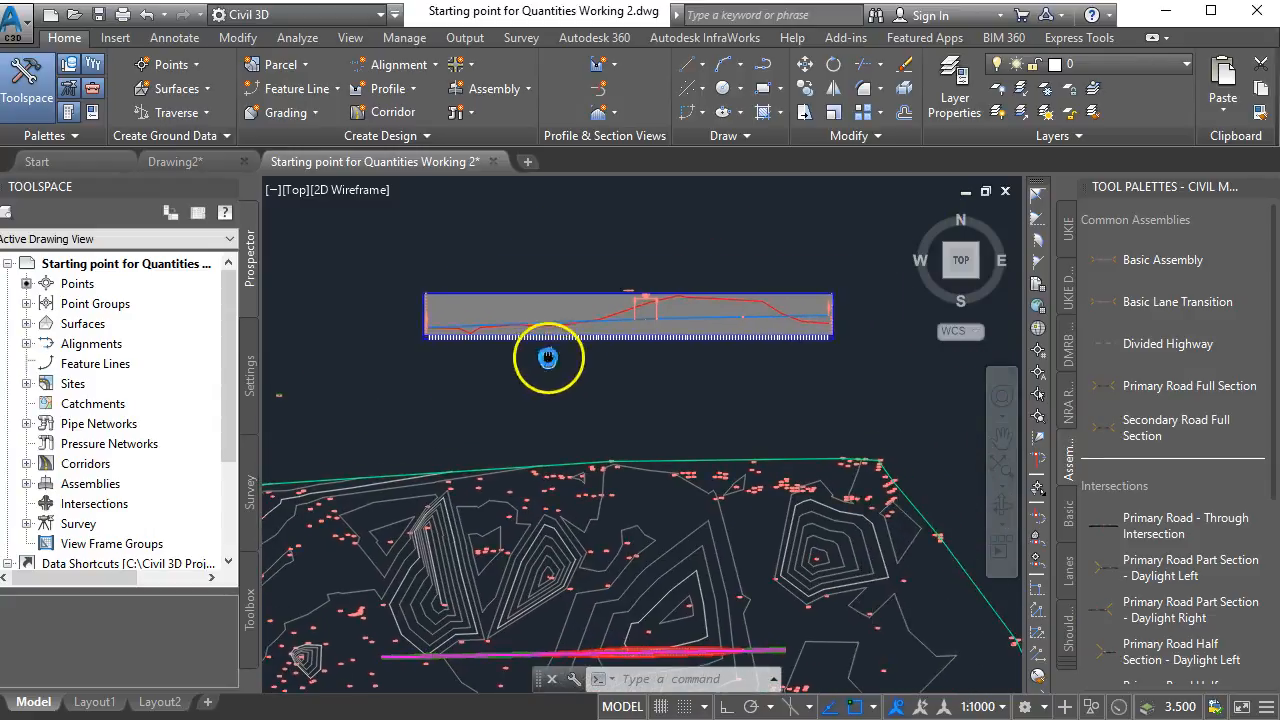
scroll(540, 330, up, 4)
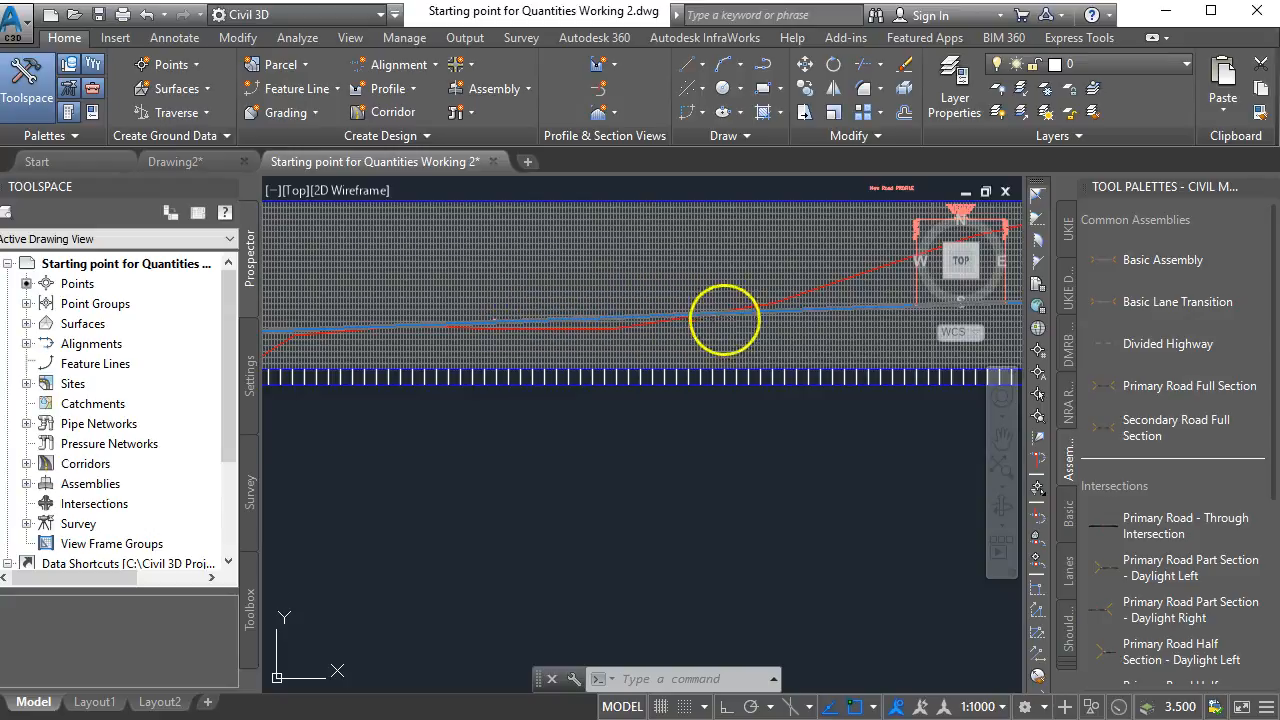
scroll(648, 457, down, 3)
- Inspect the road corridor in plan, including its cut and fill slopes along the survey surface
mouse_move(648, 457)
middle_down()
mouse_move(657, 409)
mouse_move(648, 575)
mouse_move(580, 549)
middle_up()
scroll(563, 520, up, 2)
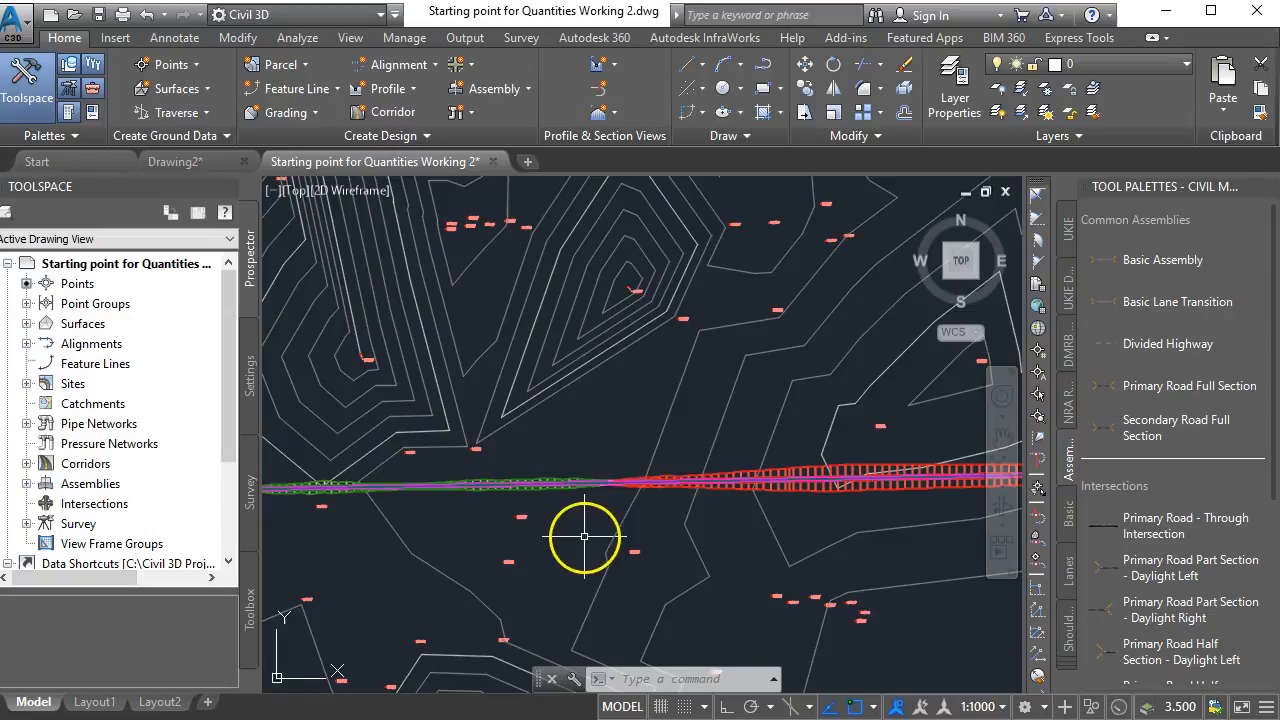
mouse_move(449, 527)
middle_down()
mouse_move(531, 508)
mouse_move(503, 534)
middle_up()
scroll(460, 515, up, 3)
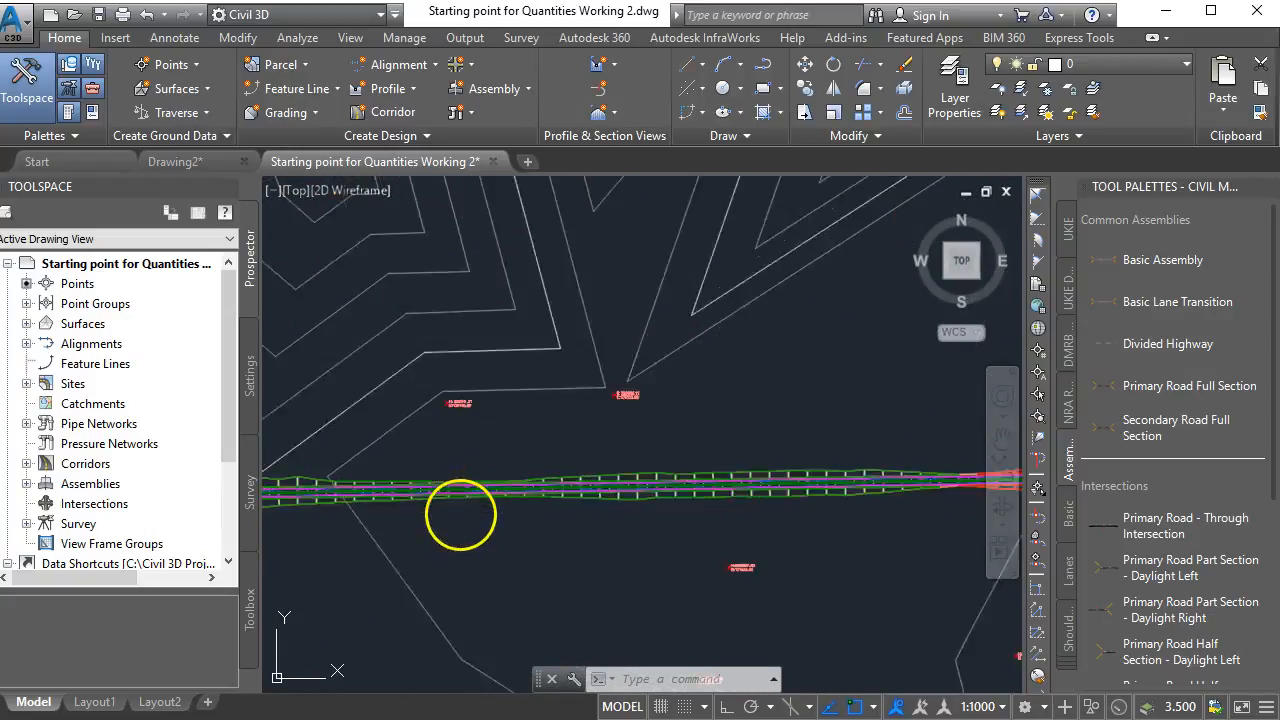
scroll(460, 515, up, 2)
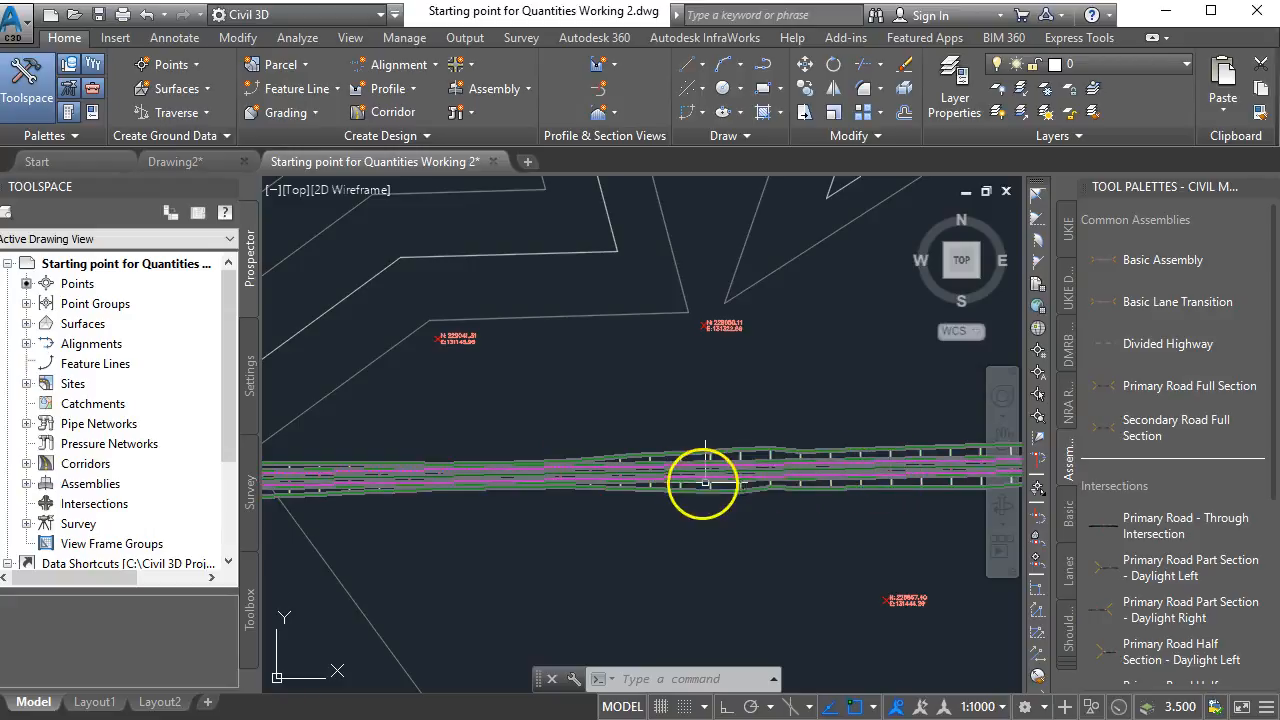
scroll(705, 480, down, 3)
scroll(624, 517, down, 2)
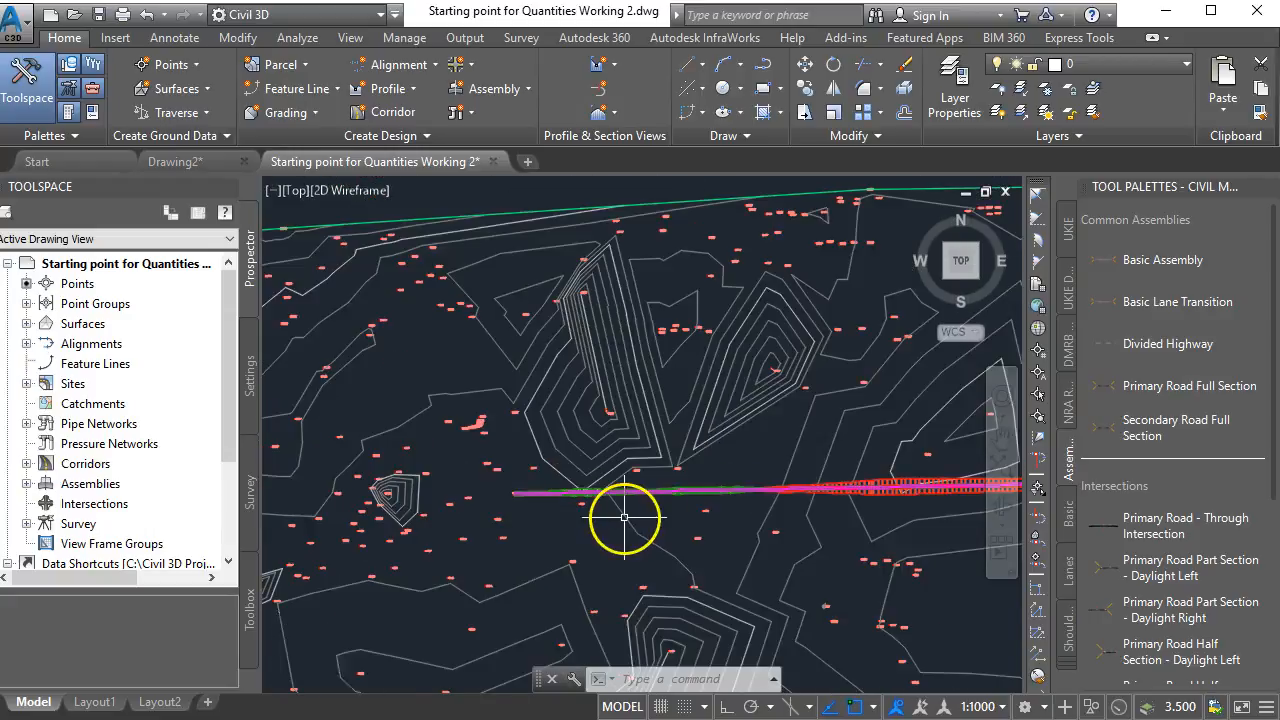
scroll(624, 517, down, 3)
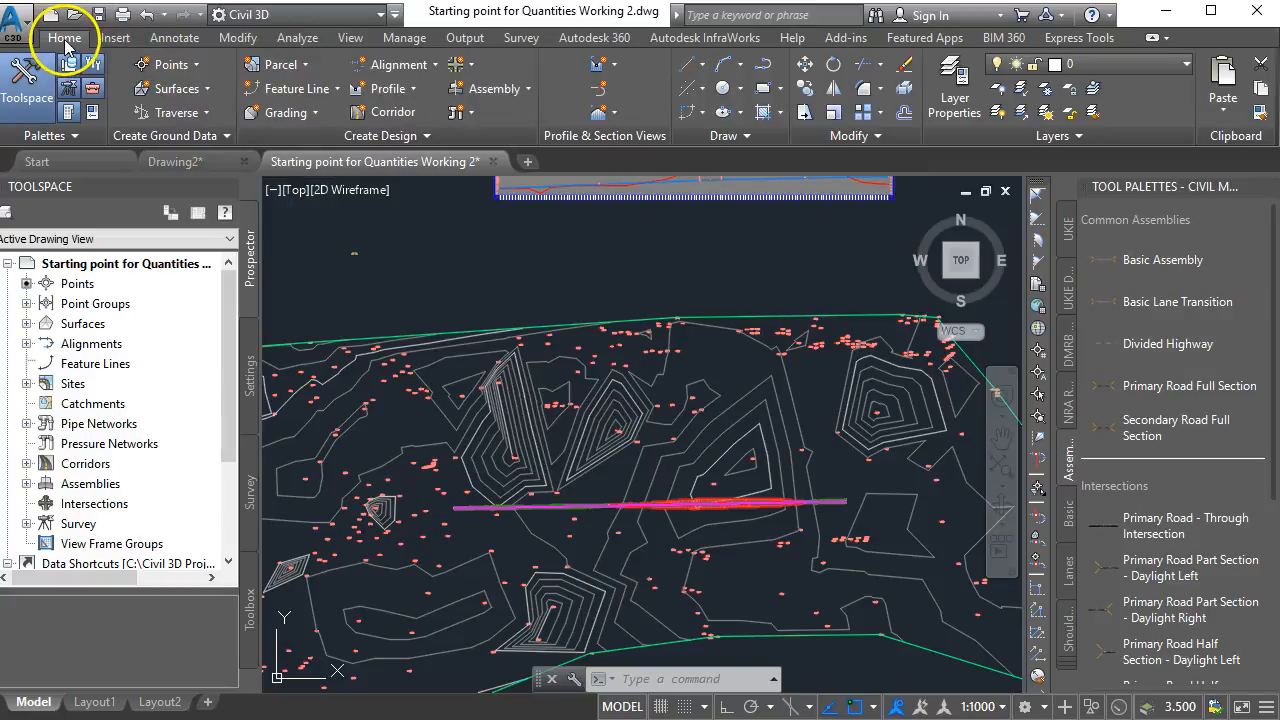
- Create a sample line group on the New Road alignment with the Survey surface and Corridor - (1) as sampled data sources
click(599, 90)
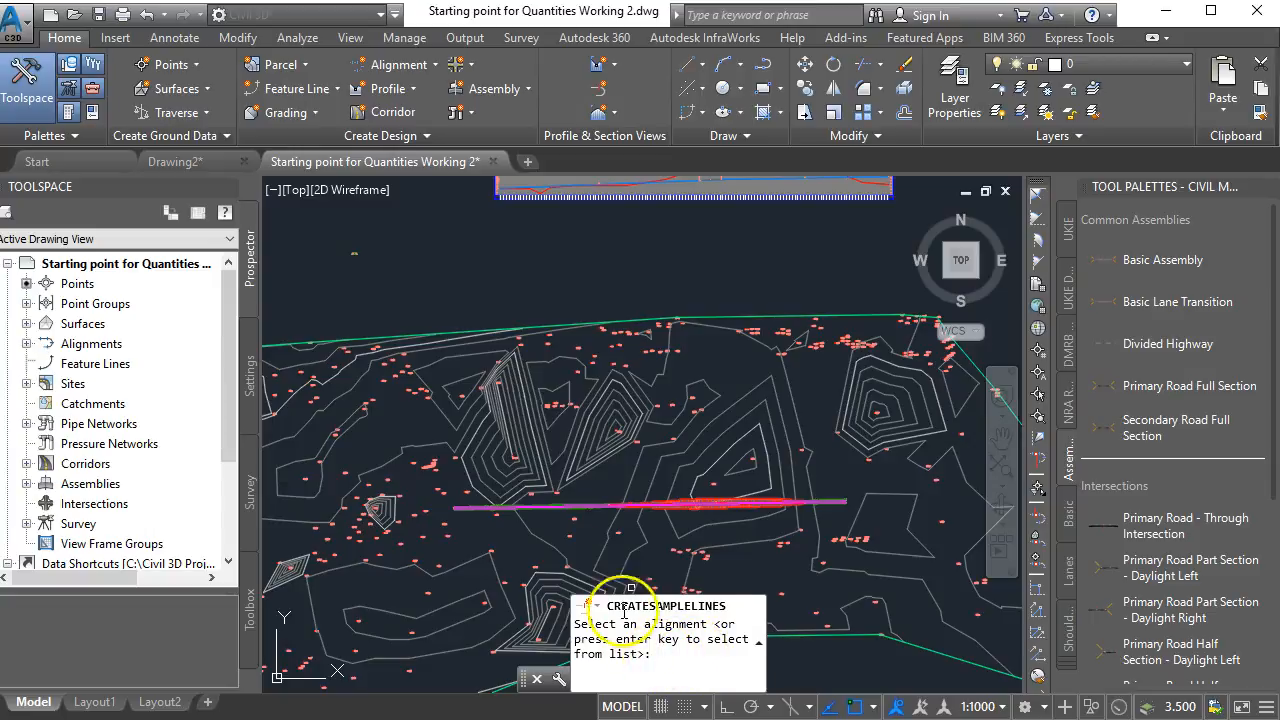
scroll(543, 511, up, 6)
scroll(578, 484, up, 4)
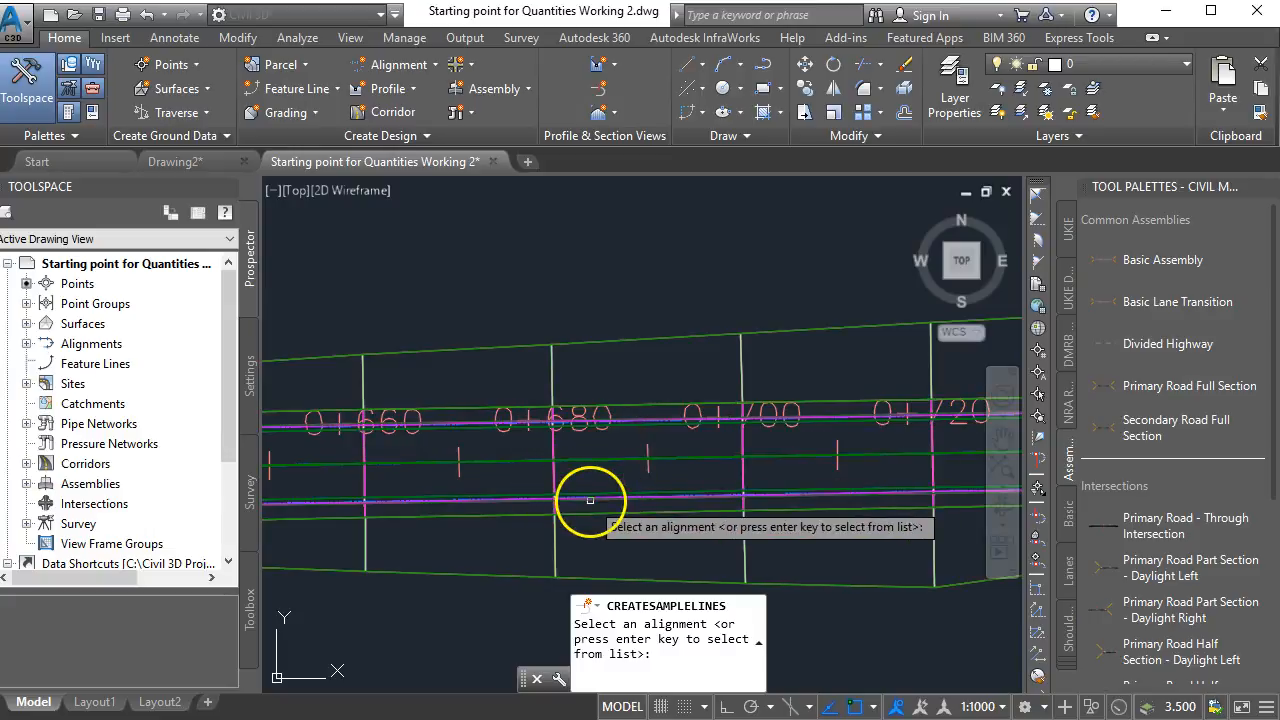
scroll(590, 500, down, 2)
right_click(537, 590)
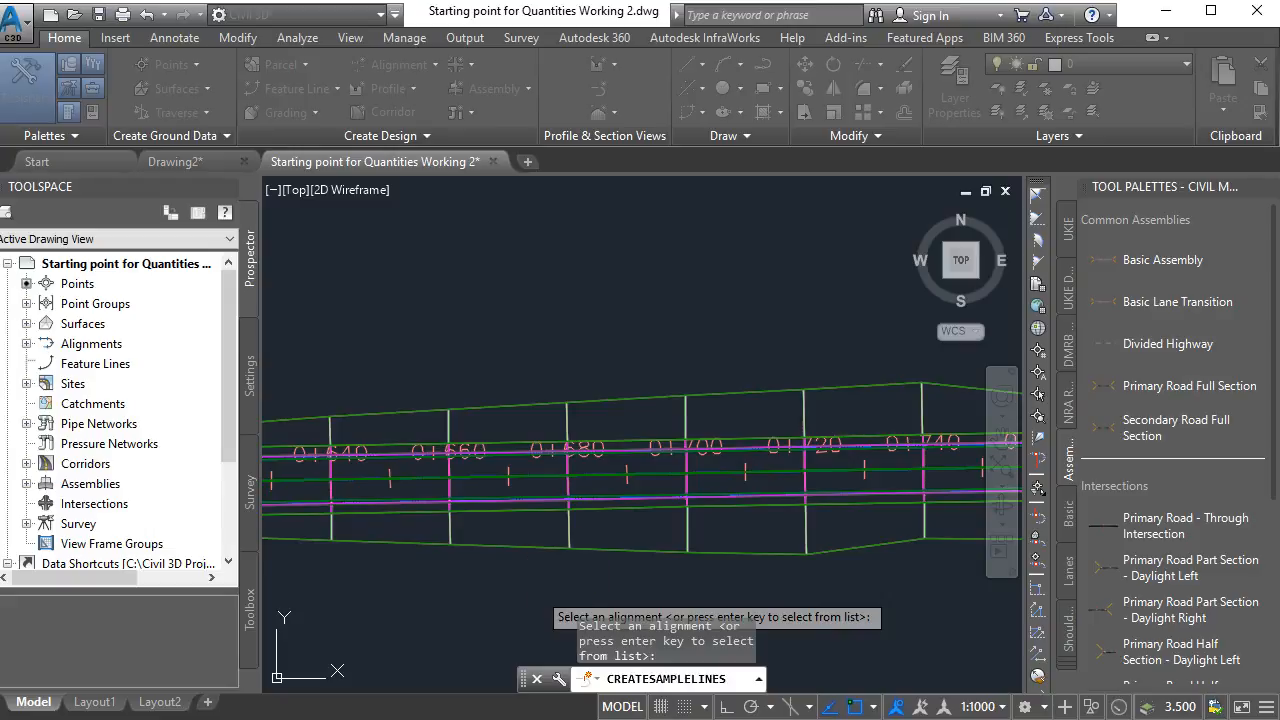
mouse_move(1180, 286)
mouse_down()
mouse_move(871, 286)
mouse_move(786, 229)
mouse_move(721, 227)
mouse_up()
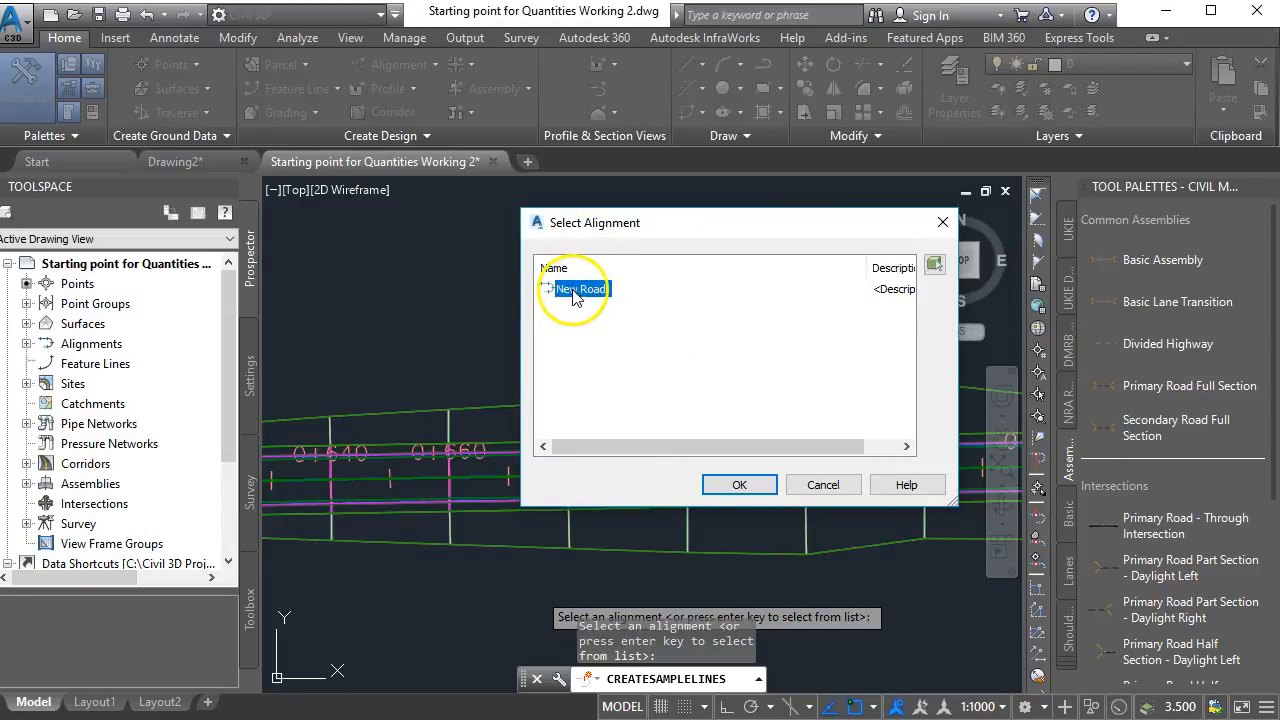
click(742, 485)
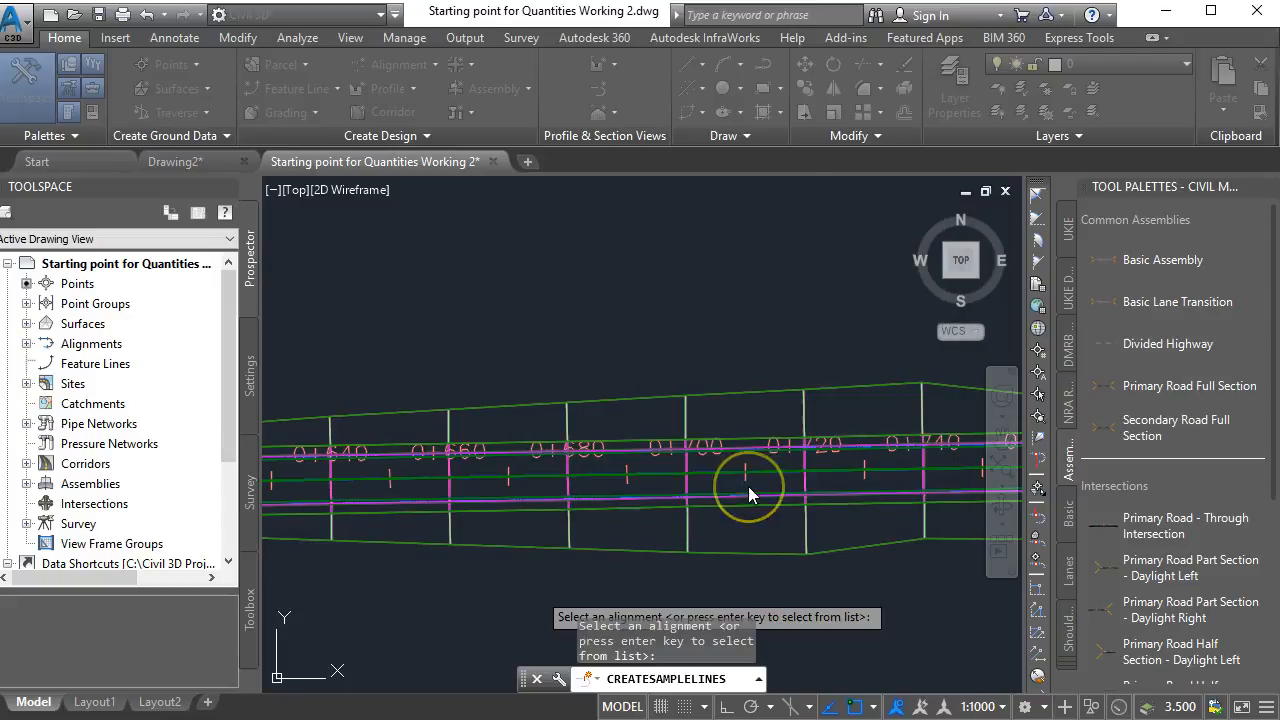
drag(290, 15, 455, 137)
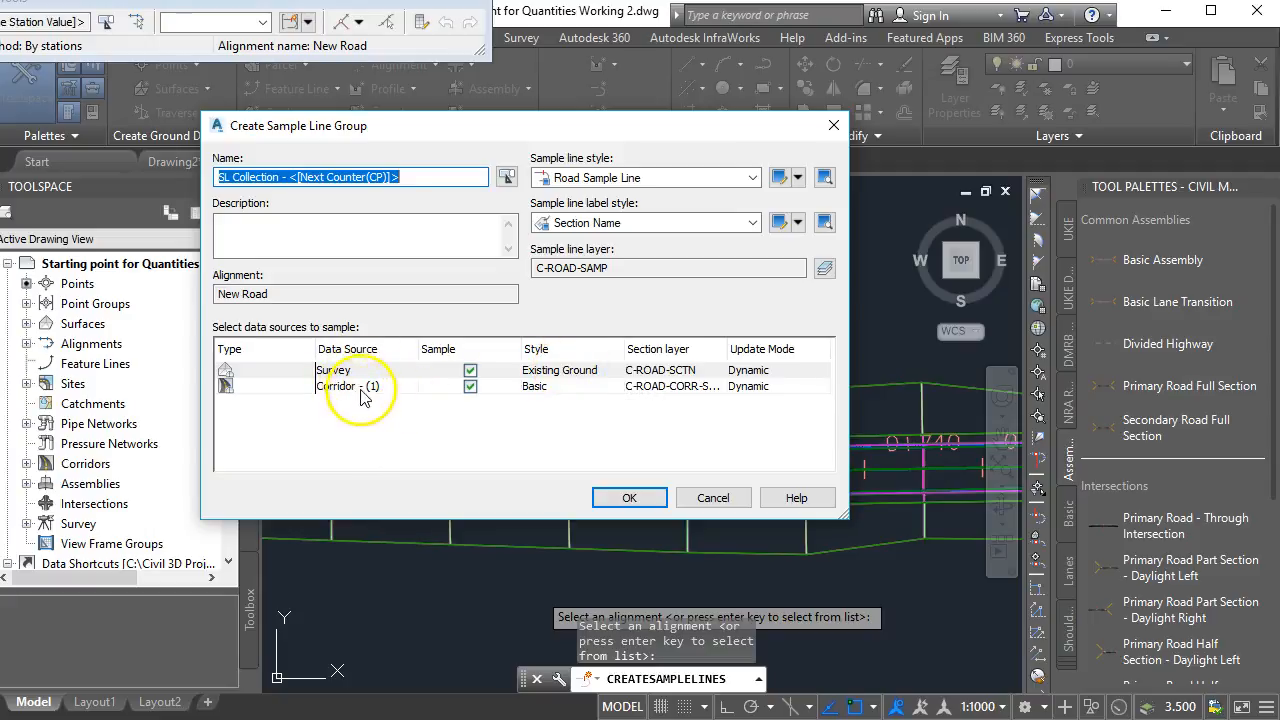
click(629, 497)
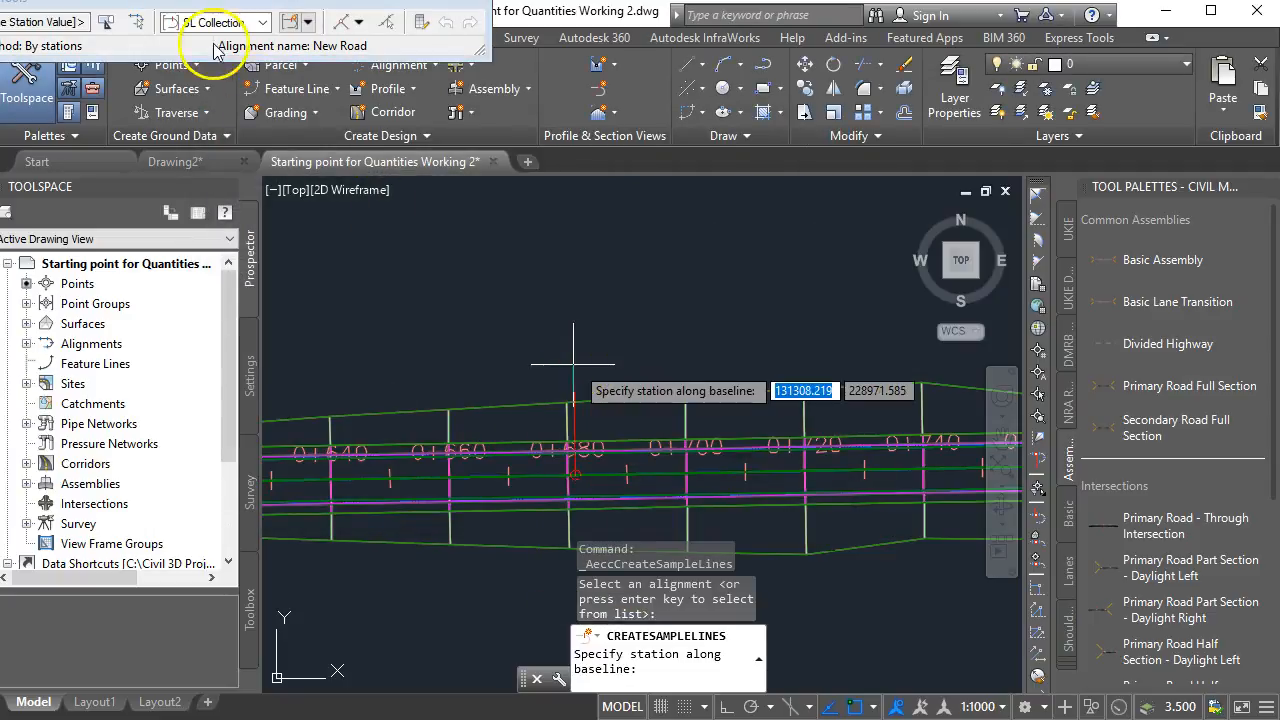
- Switch the sample line creation method to By range of stations
click(196, 3)
drag(194, 1, 535, 255)
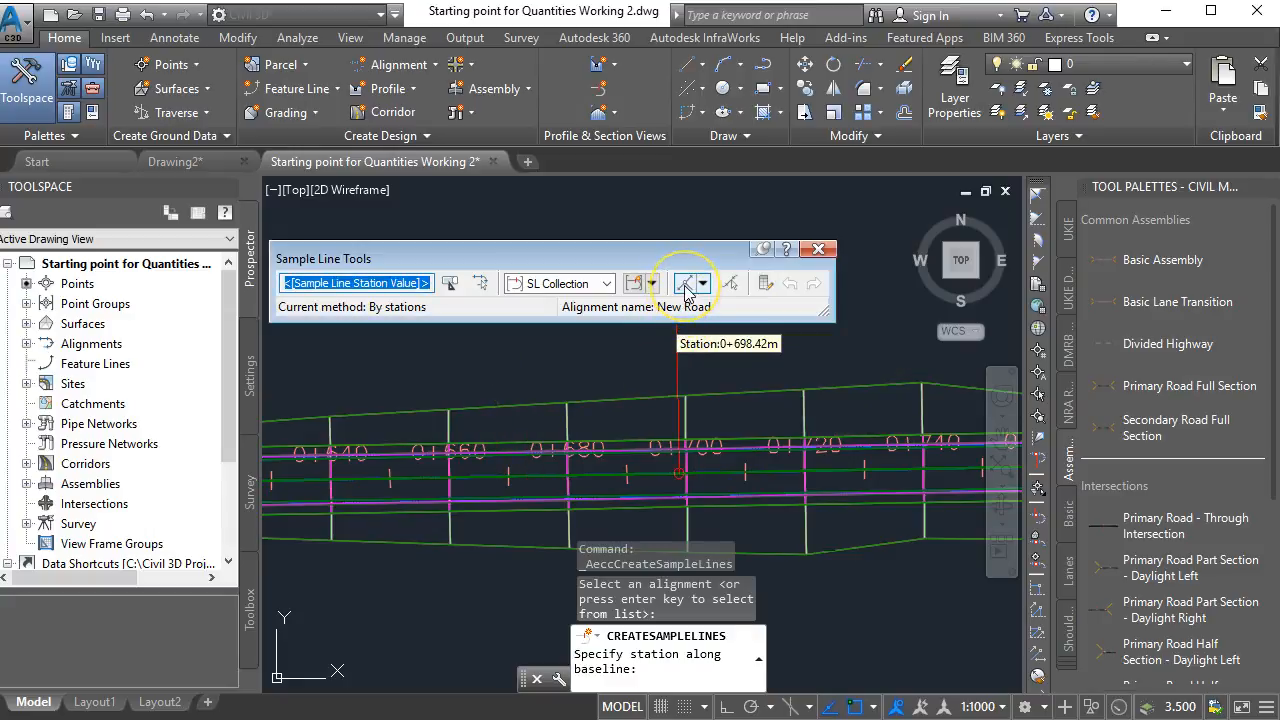
click(701, 285)
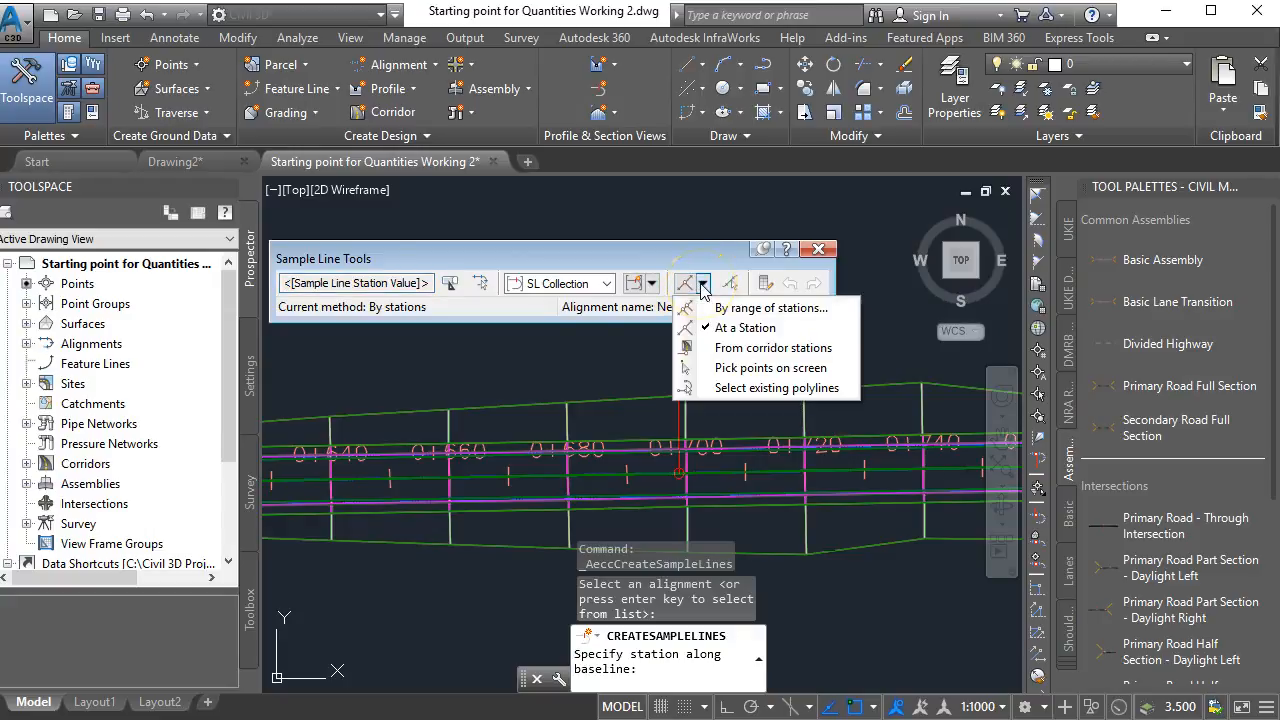
click(773, 312)
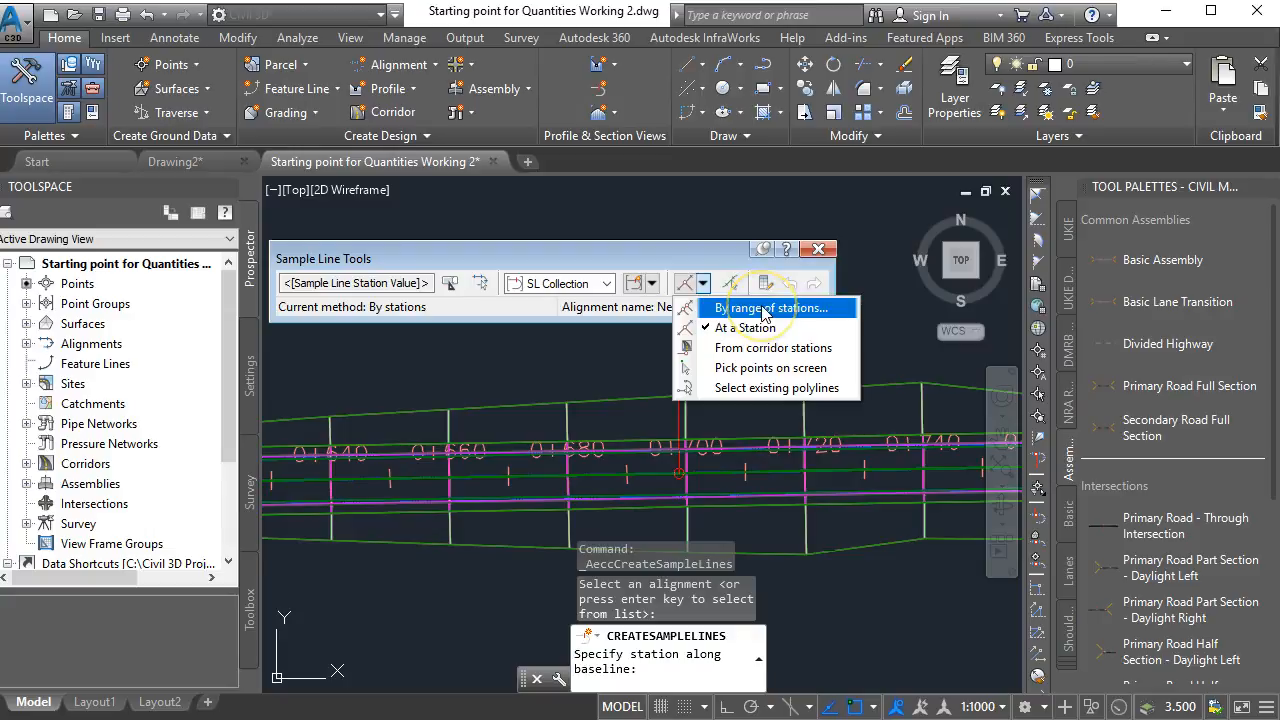
drag(348, 0, 548, 127)
click(443, 285)
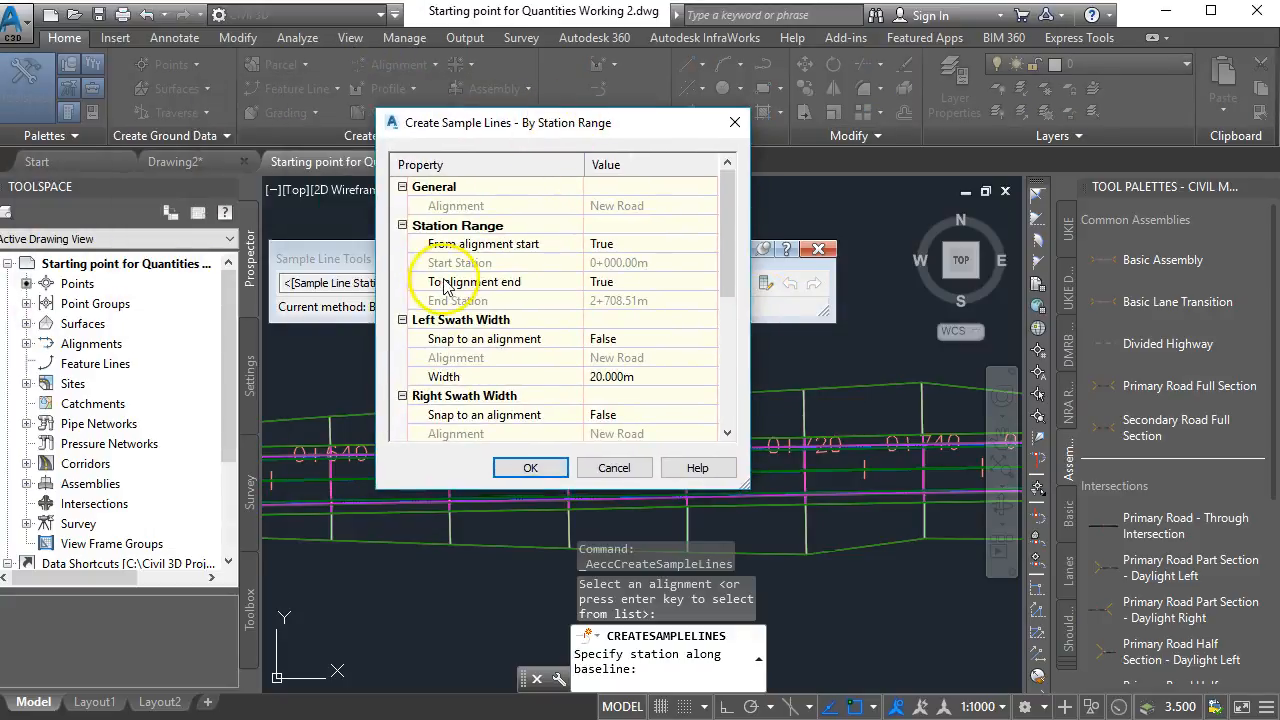
- Set the sampling increments along tangents, curves and spirals to 50 m each
scroll(497, 344, down, 2)
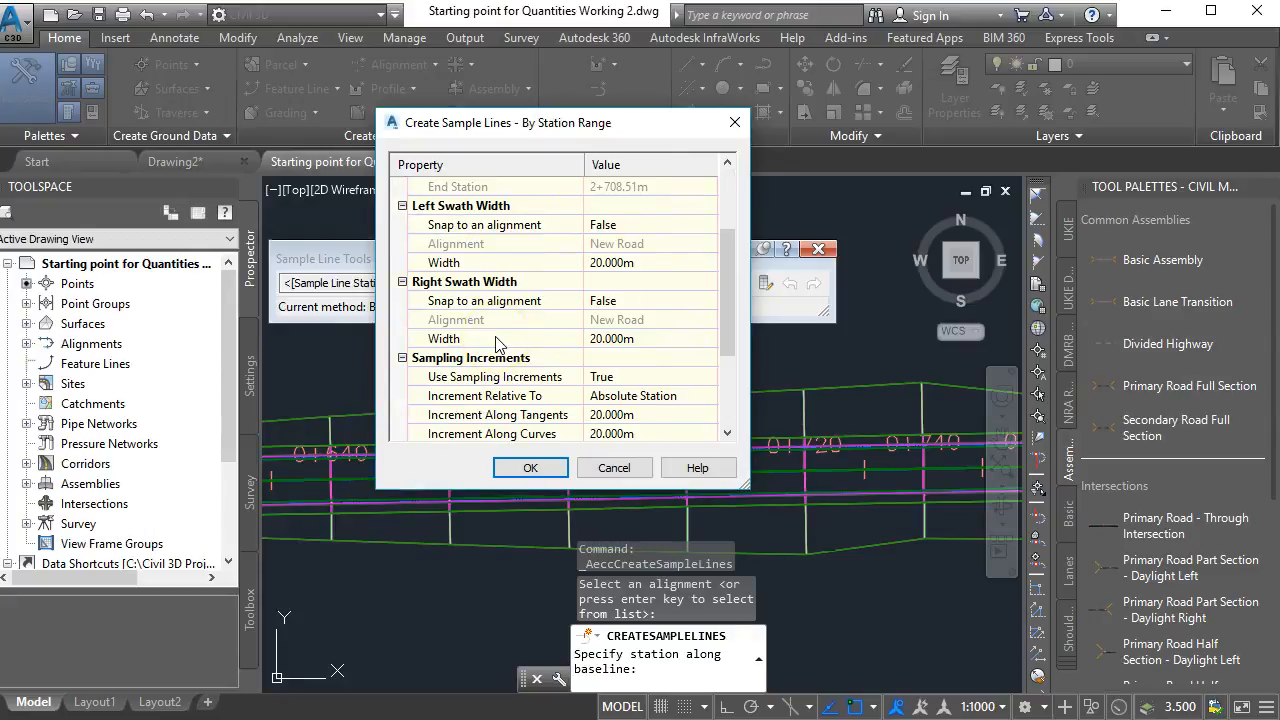
scroll(476, 341, down, 2)
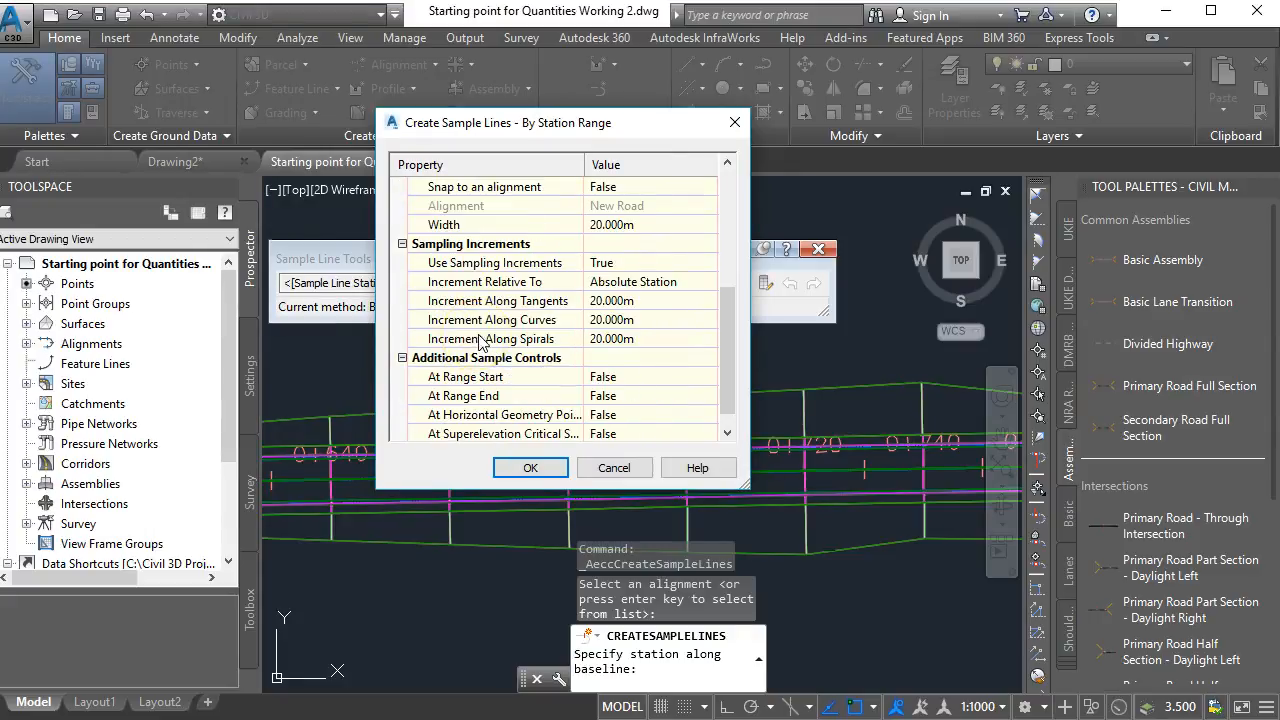
click(608, 303)
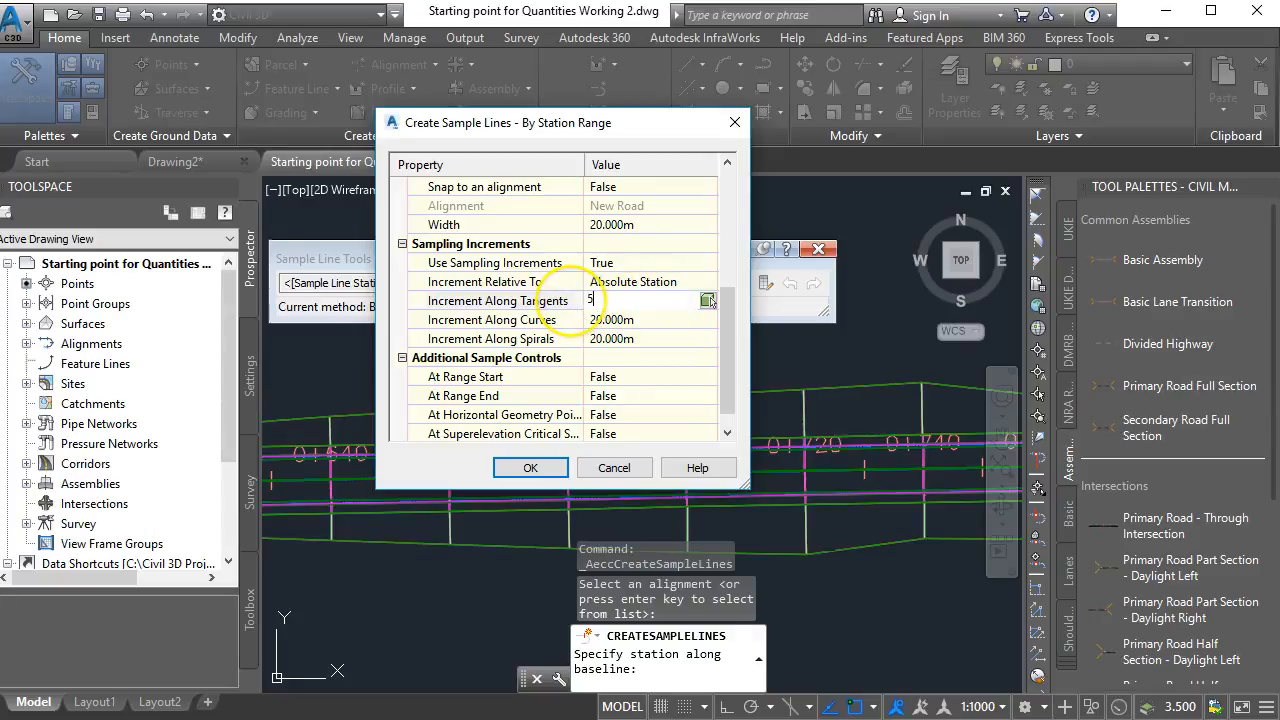
click(605, 319)
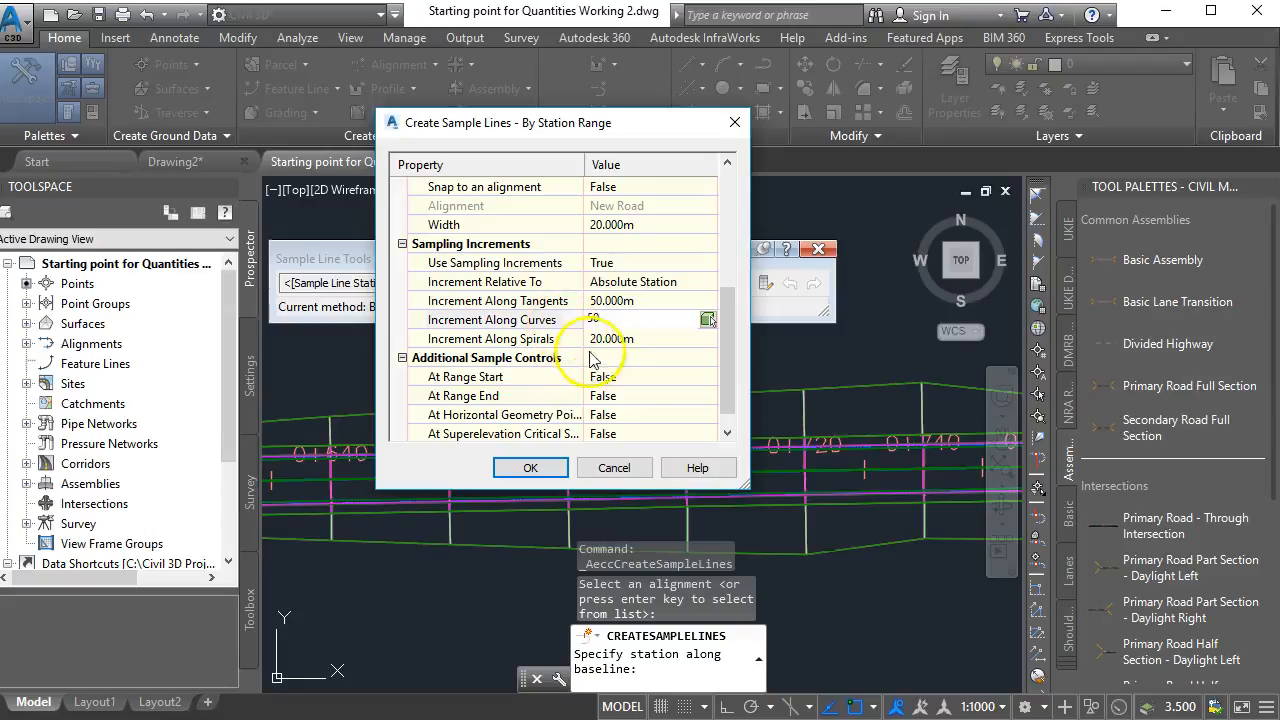
text(50)
click(613, 339)
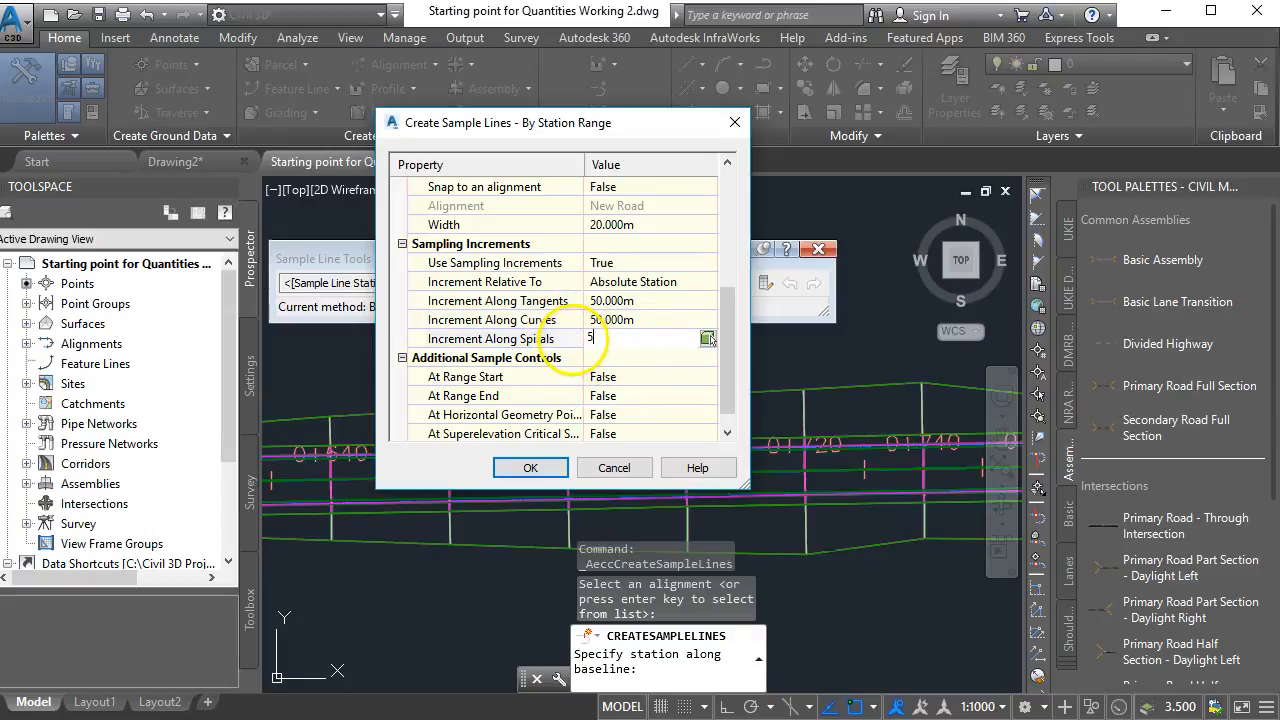
text(50)
key(Return)
scroll(578, 342, down, 1)
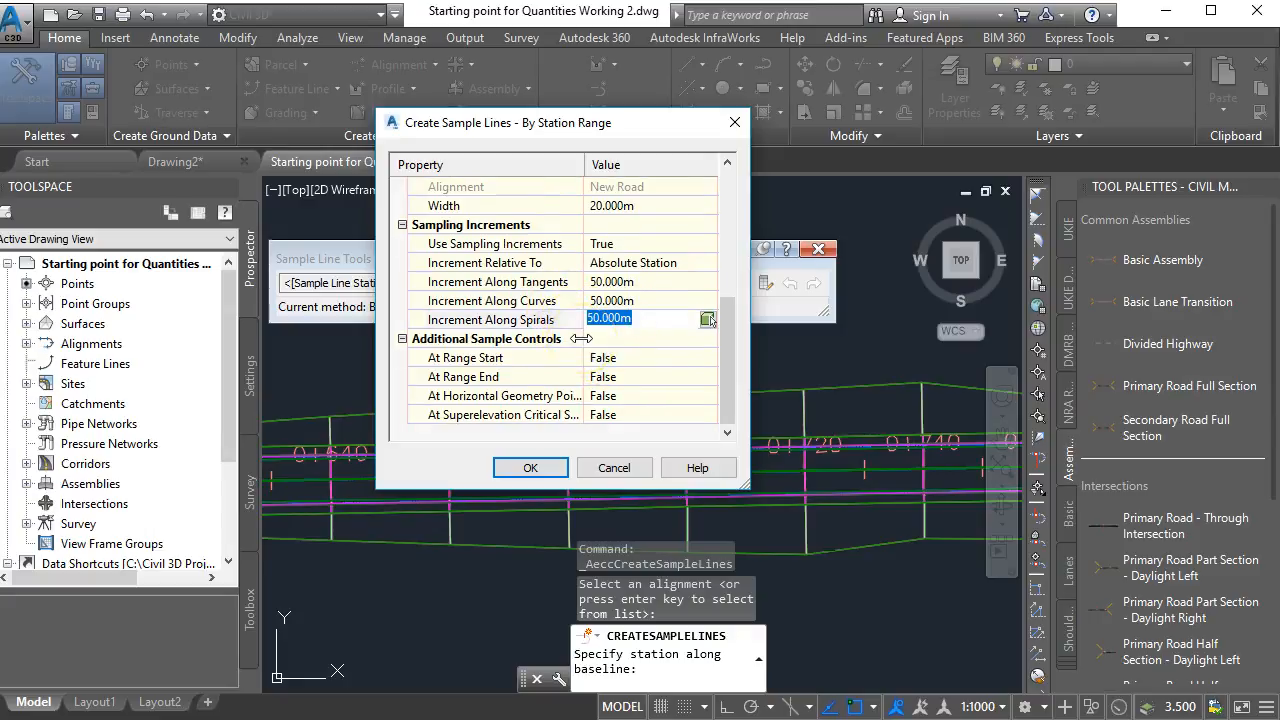
- Set the additional sample controls At Range Start and At Range End to True
click(607, 358)
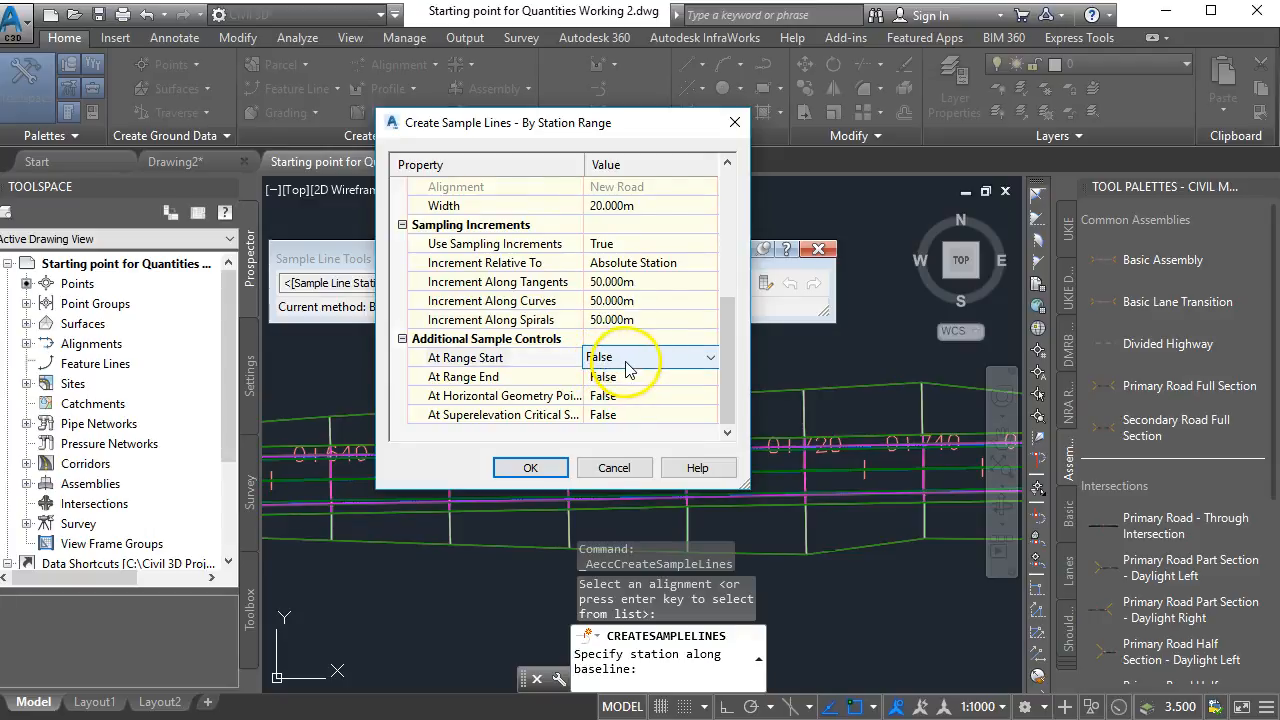
click(627, 362)
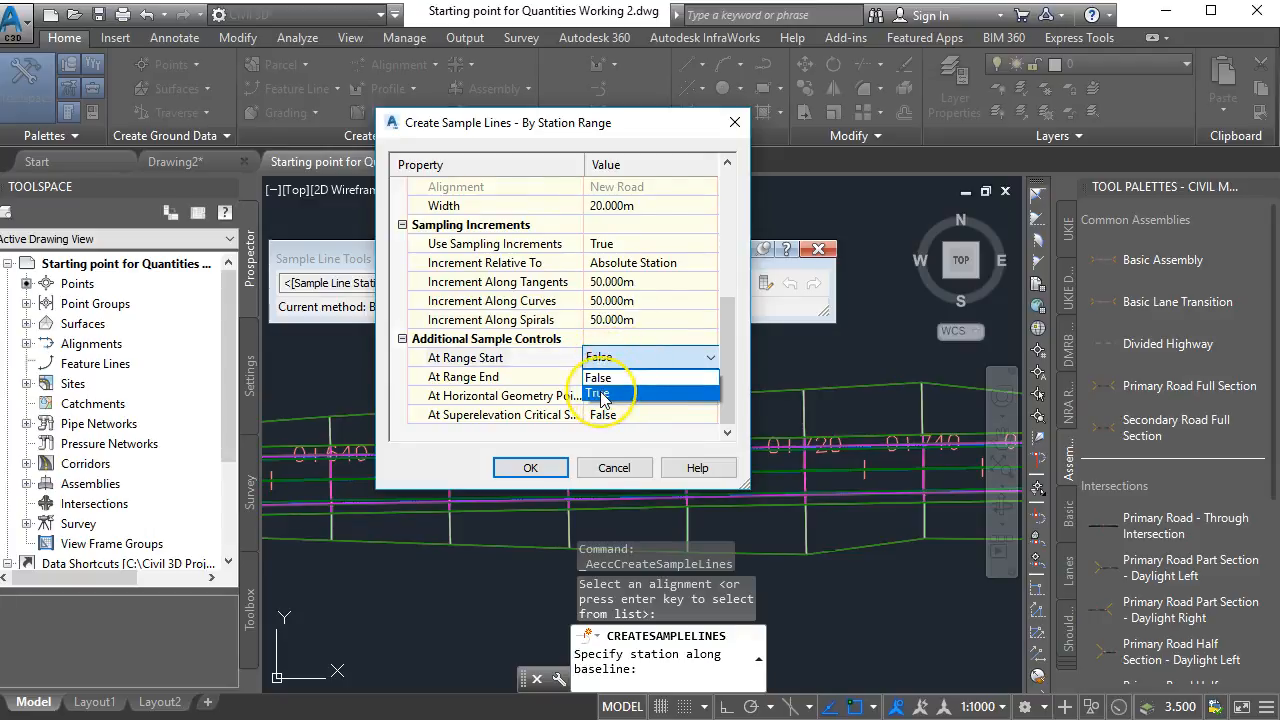
click(604, 392)
click(600, 377)
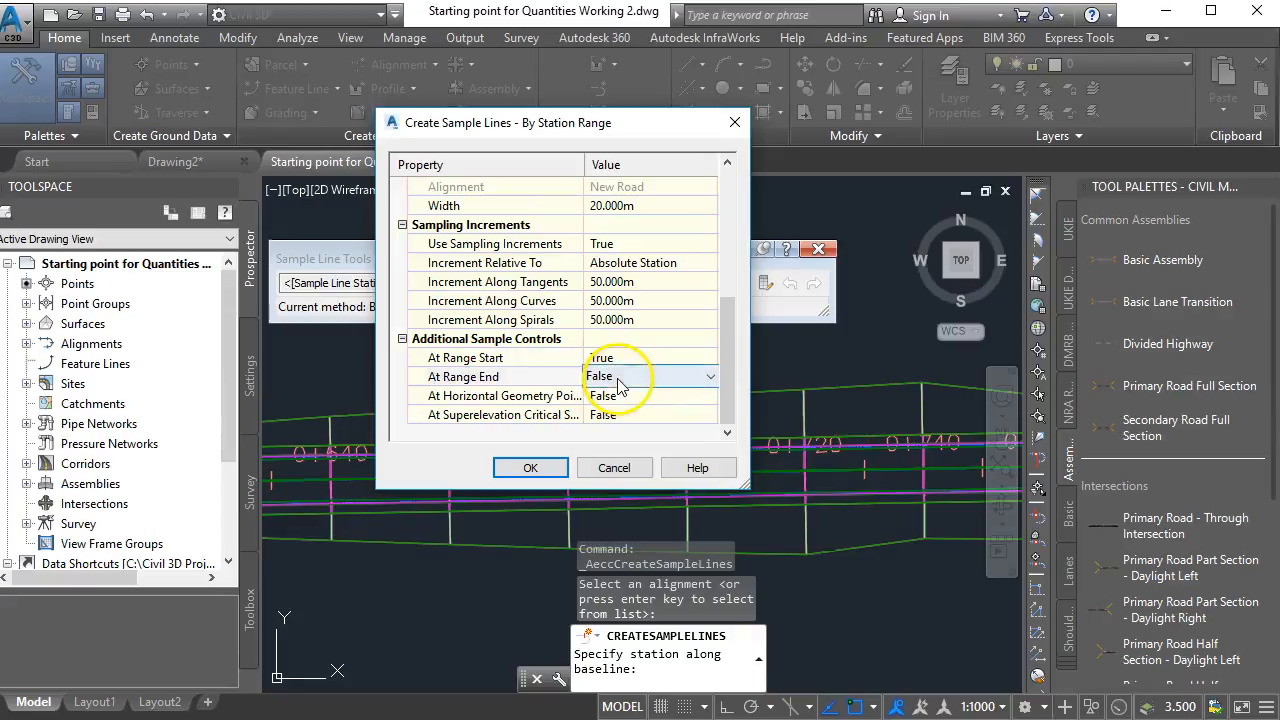
click(605, 378)
click(603, 411)
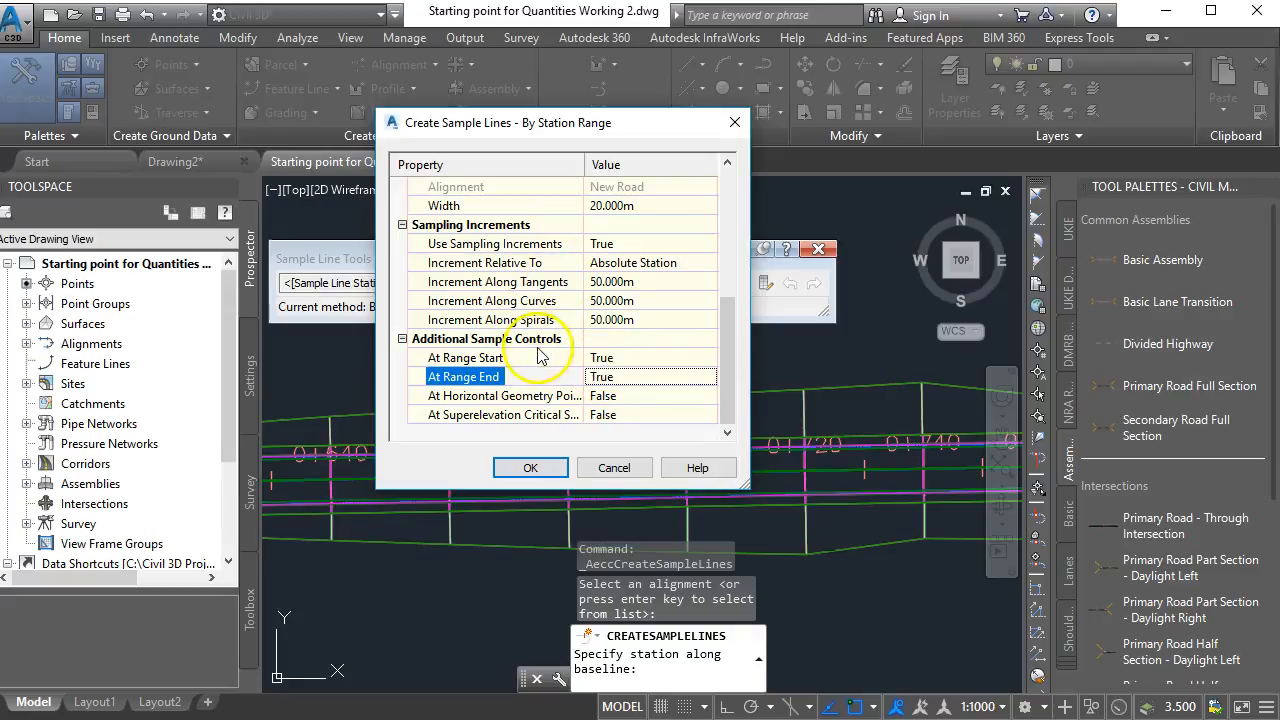
- Set both the left and right swath widths of the sample lines to 40 m
scroll(540, 355, up, 2)
scroll(540, 357, up, 2)
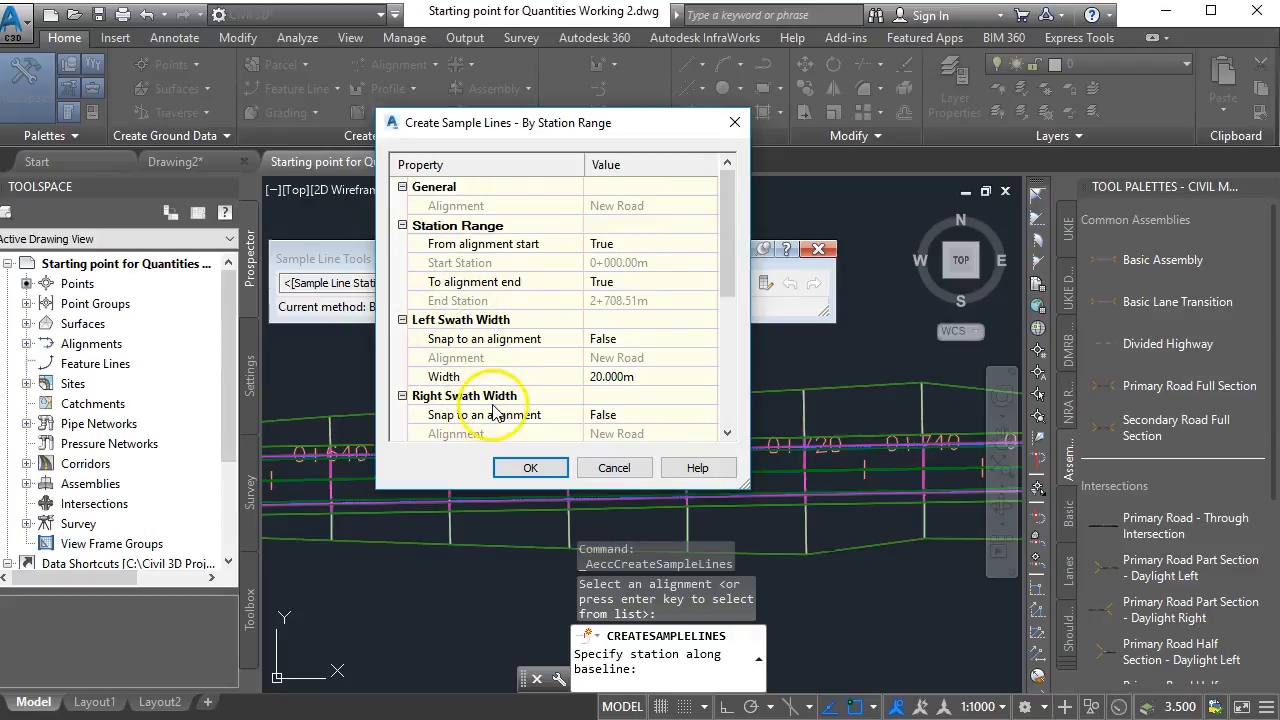
scroll(494, 405, down, 1)
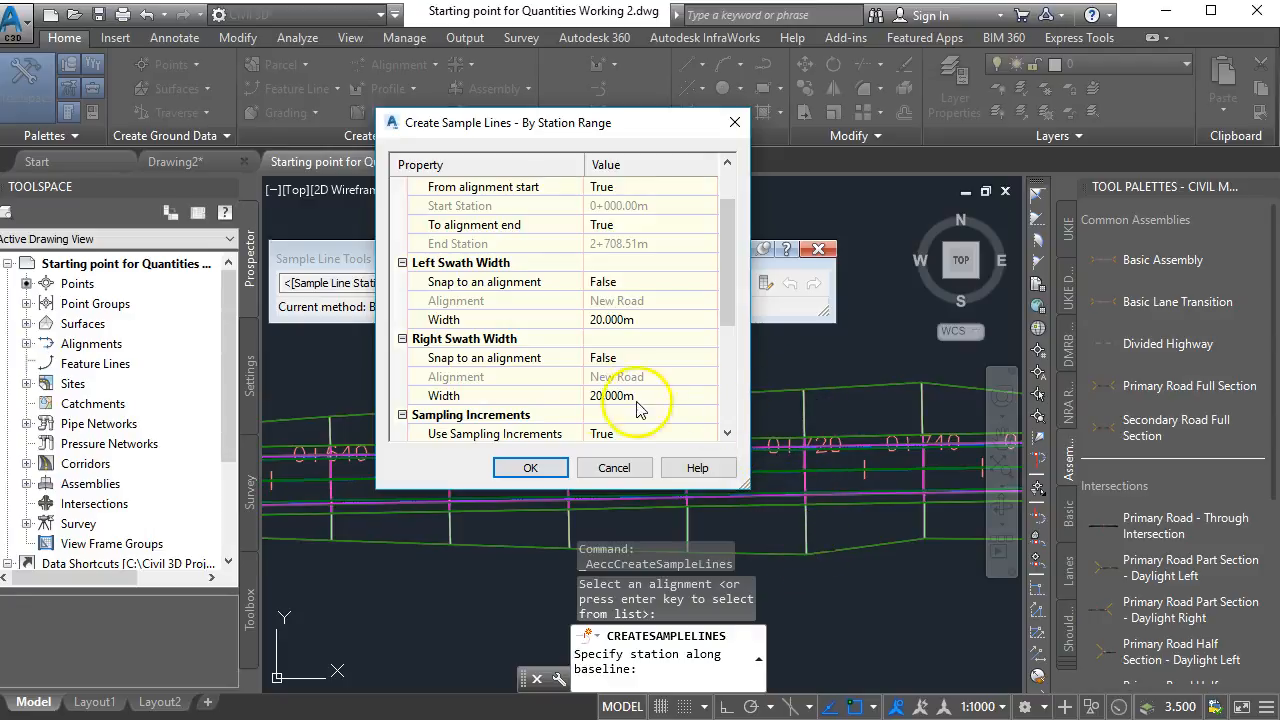
click(643, 318)
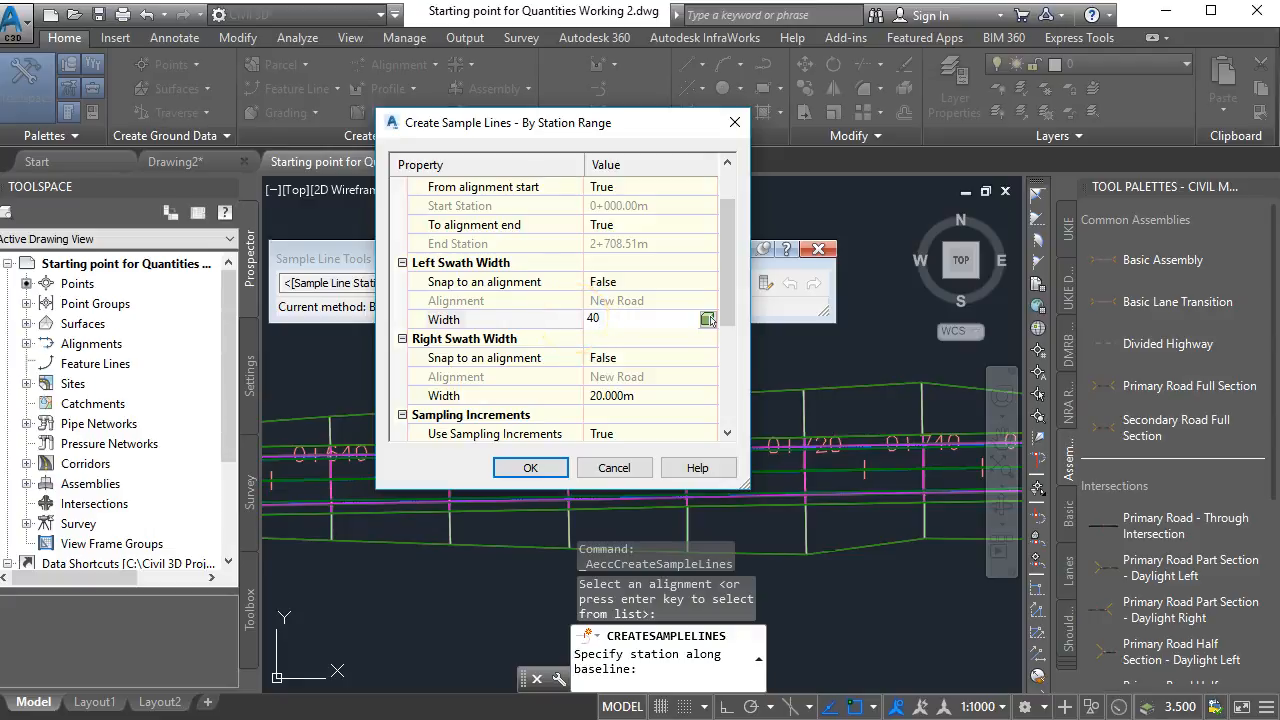
click(592, 395)
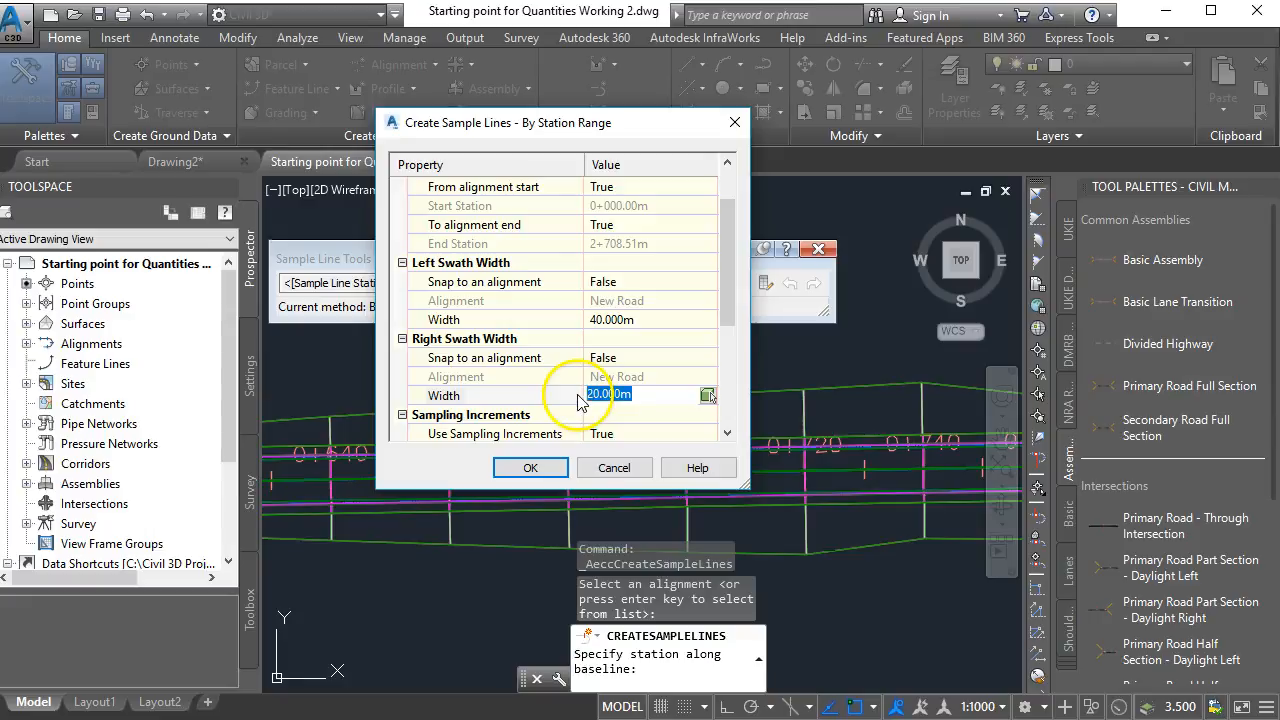
text(40)
click(645, 358)
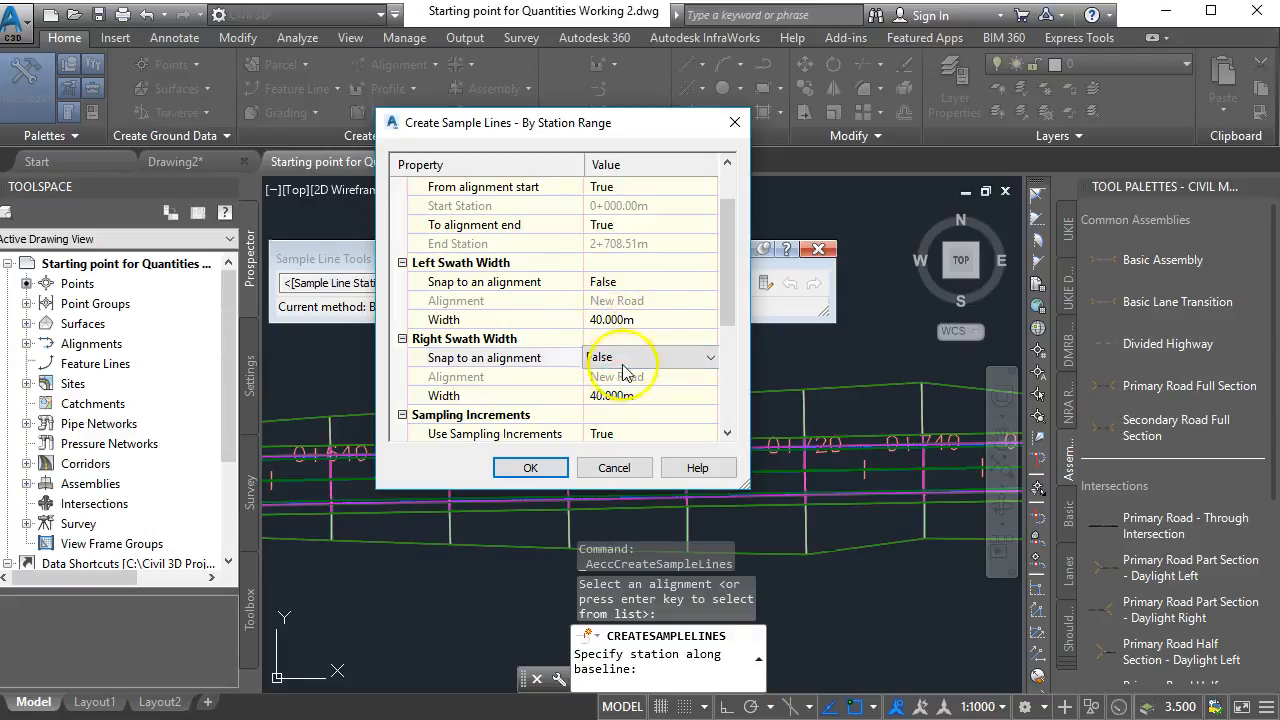
- Generate the sample lines over the station range and end the sample line creation command
click(531, 470)
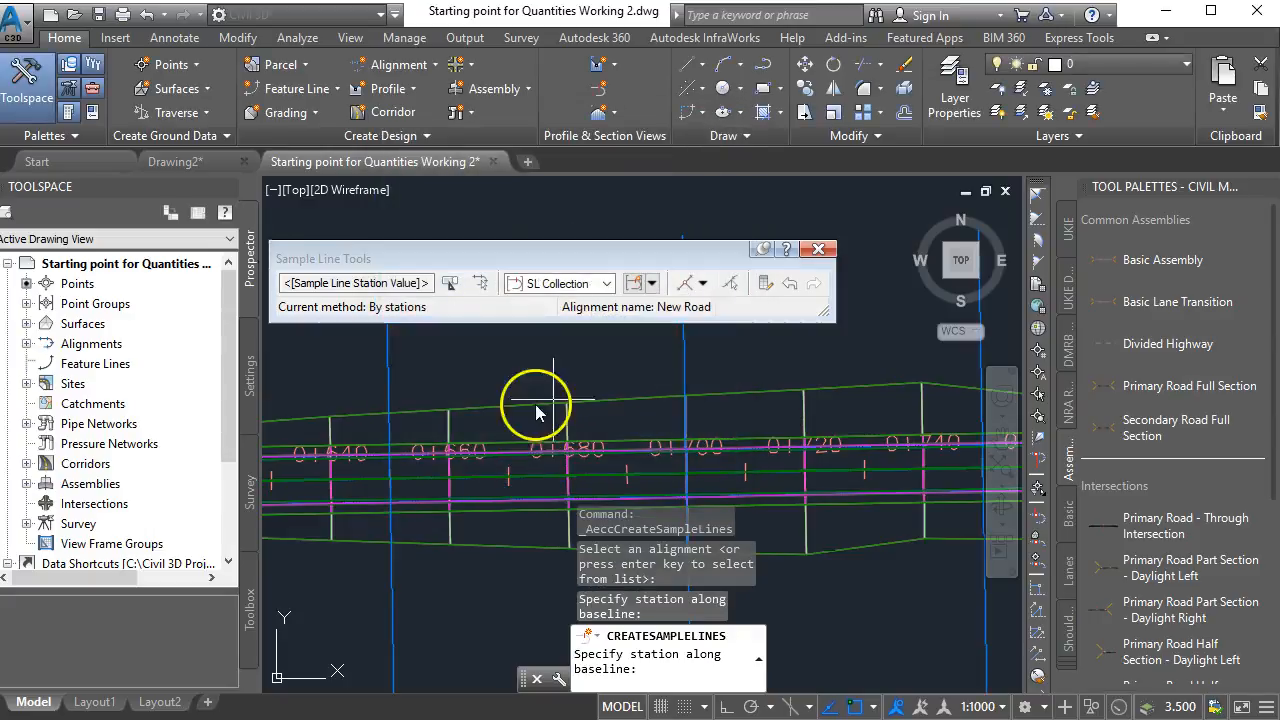
scroll(493, 425, down, 3)
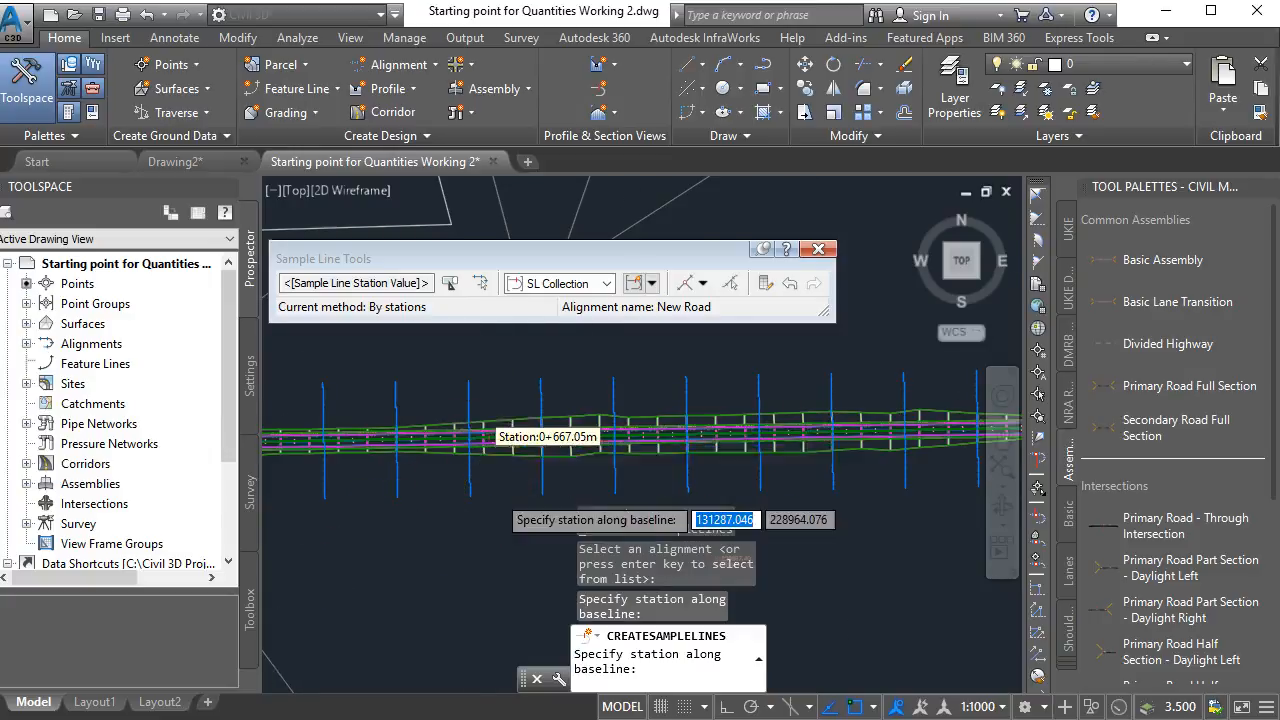
scroll(485, 440, down, 2)
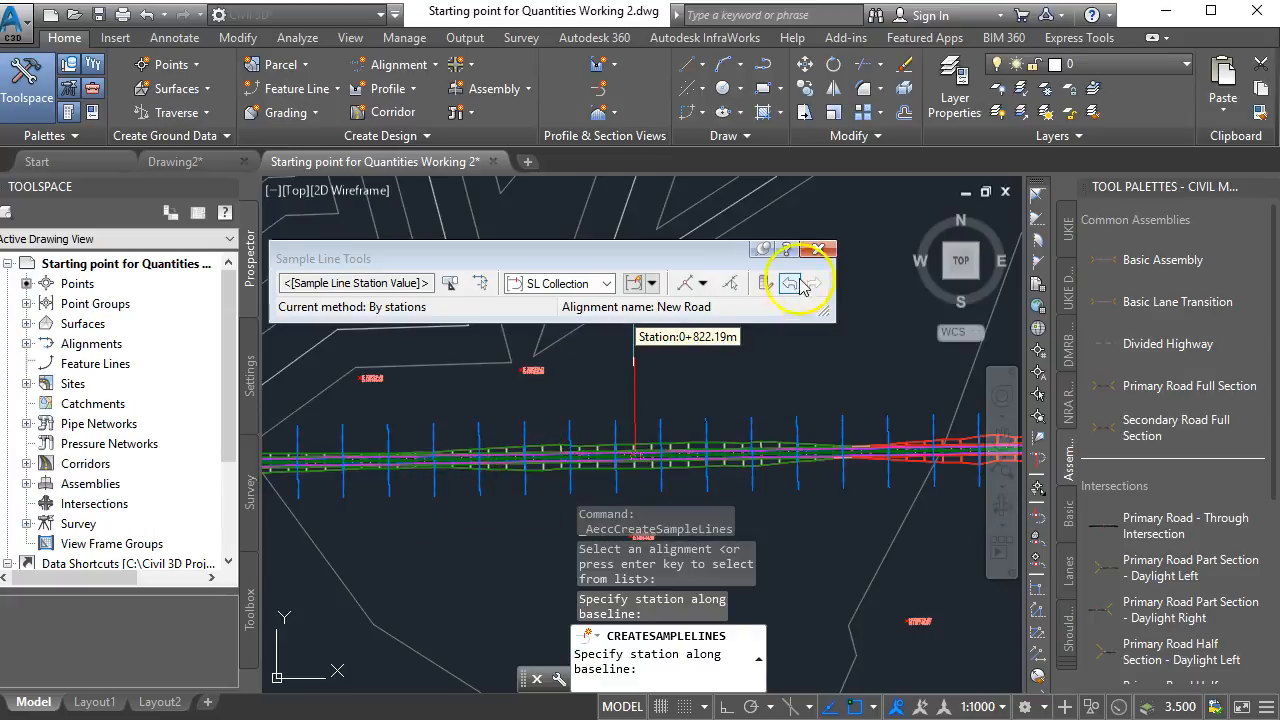
click(818, 250)
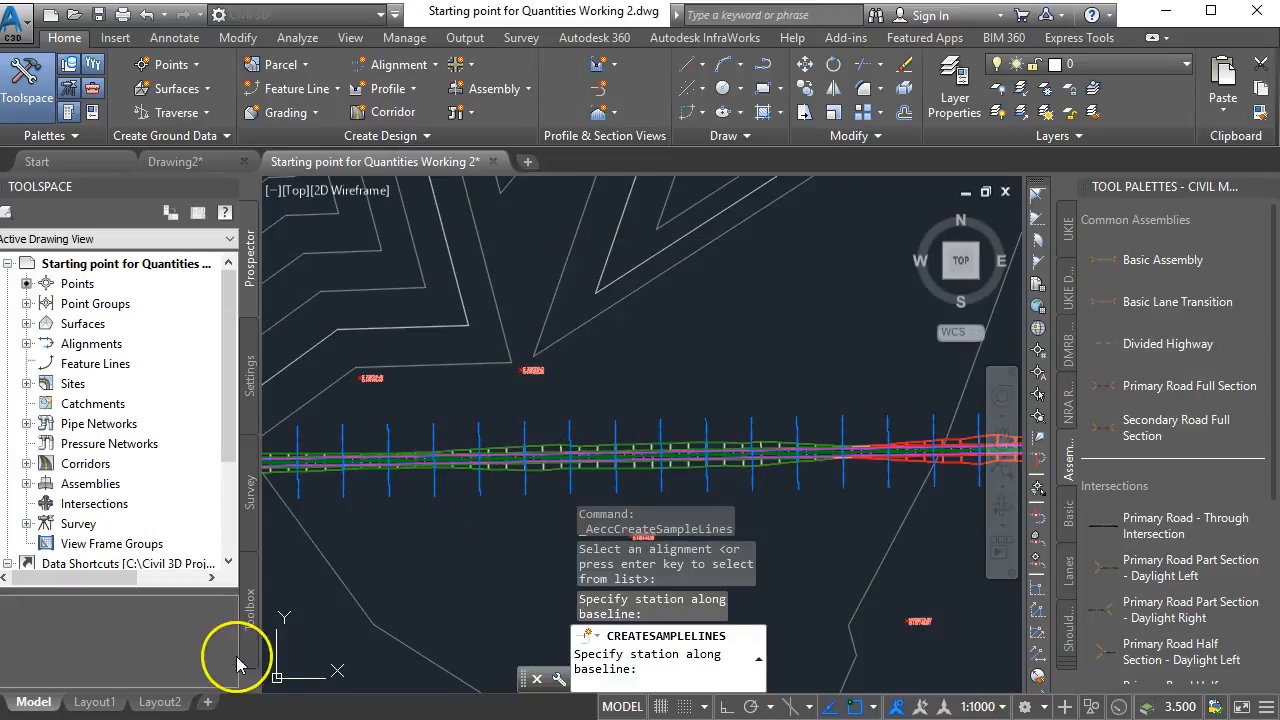
scroll(600, 405, up, 5)
key(Escape)
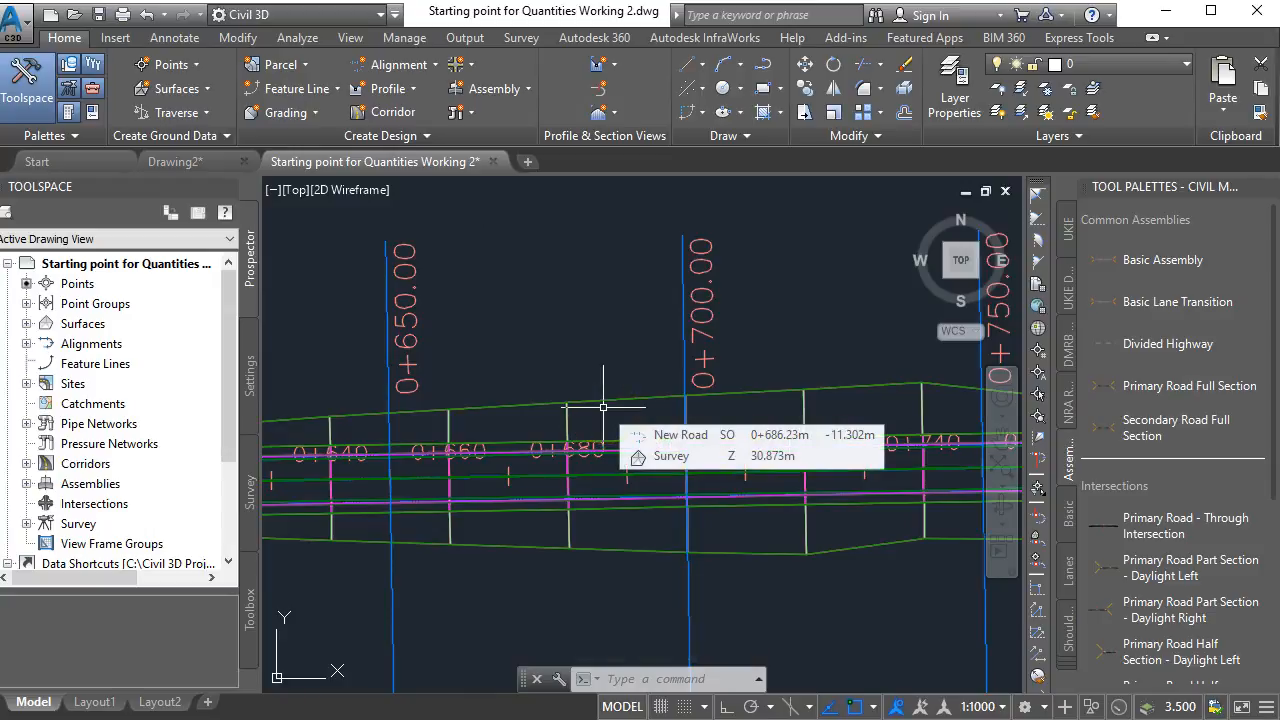
- Start creating multiple section views from the sample line at station 2+250, keeping the Road Section view style
scroll(588, 415, down, 8)
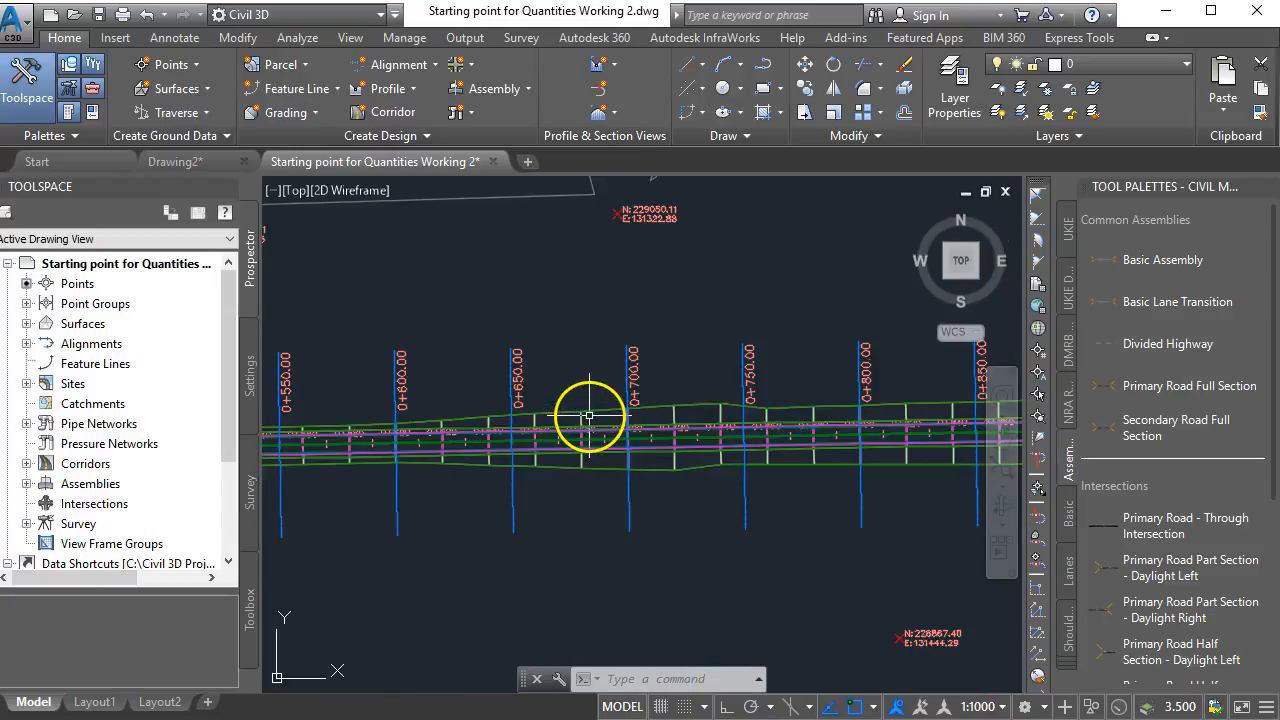
scroll(588, 415, down, 2)
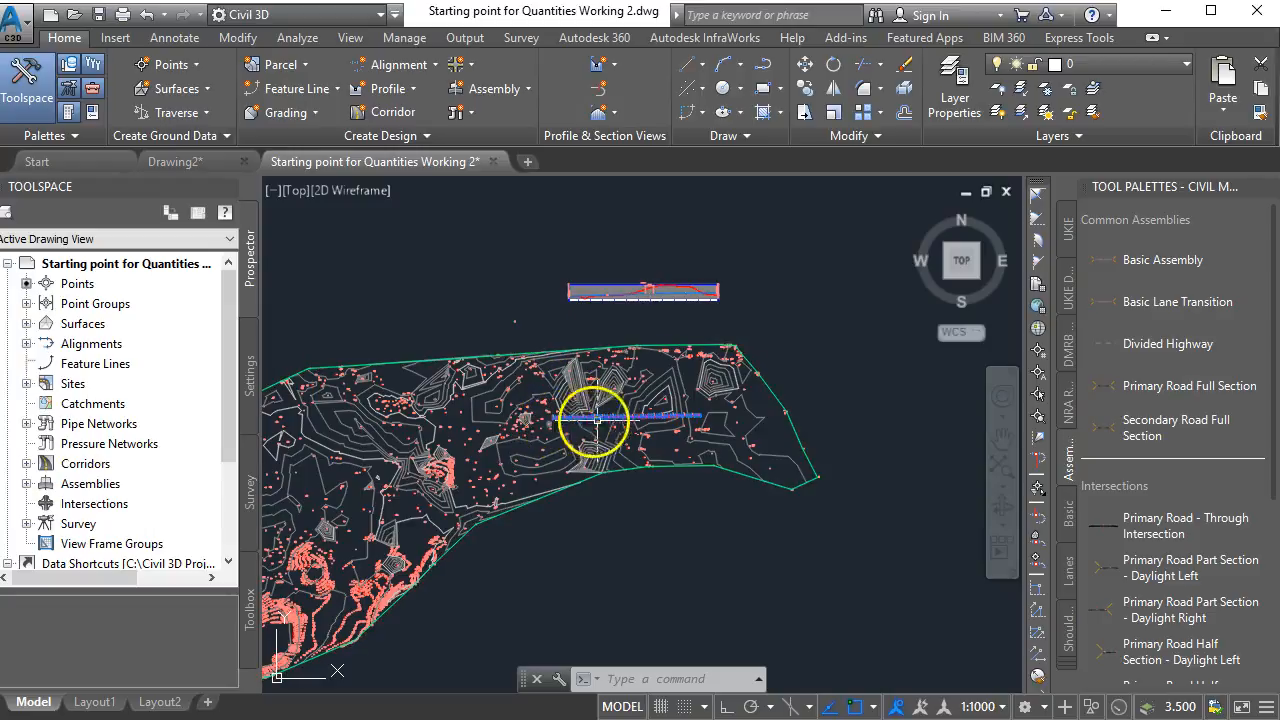
scroll(706, 427, up, 3)
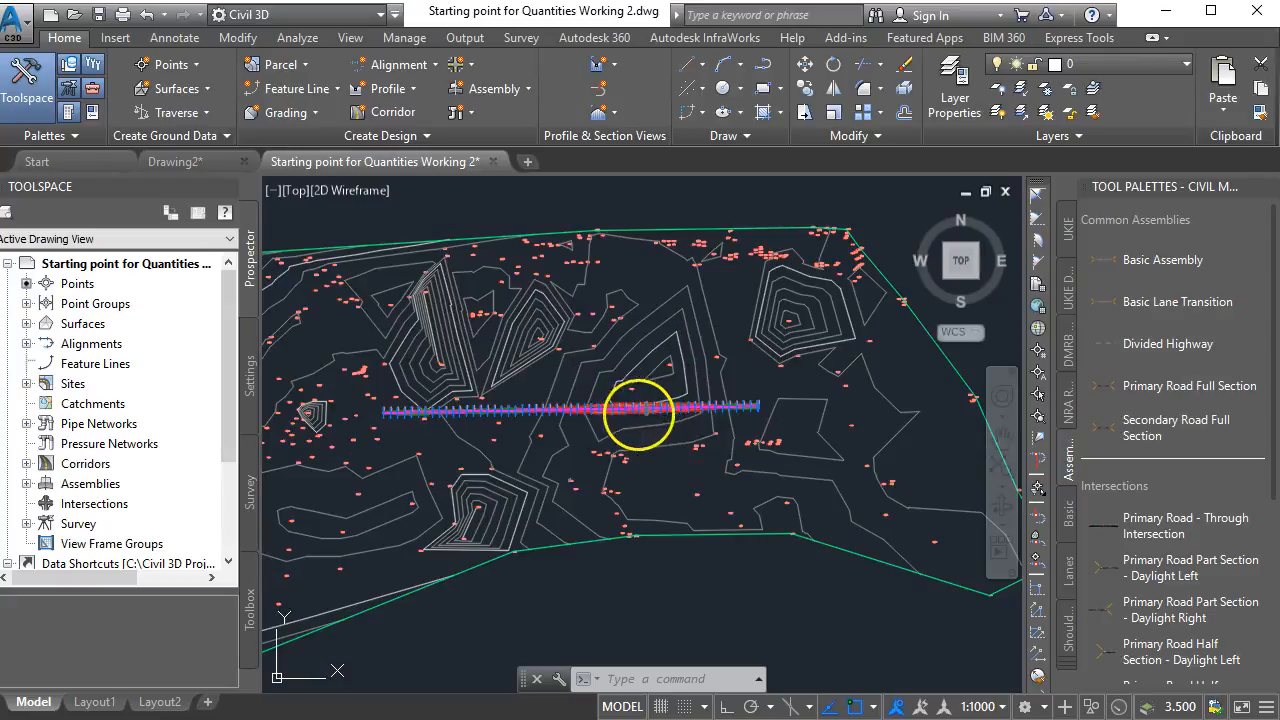
scroll(638, 410, down, 3)
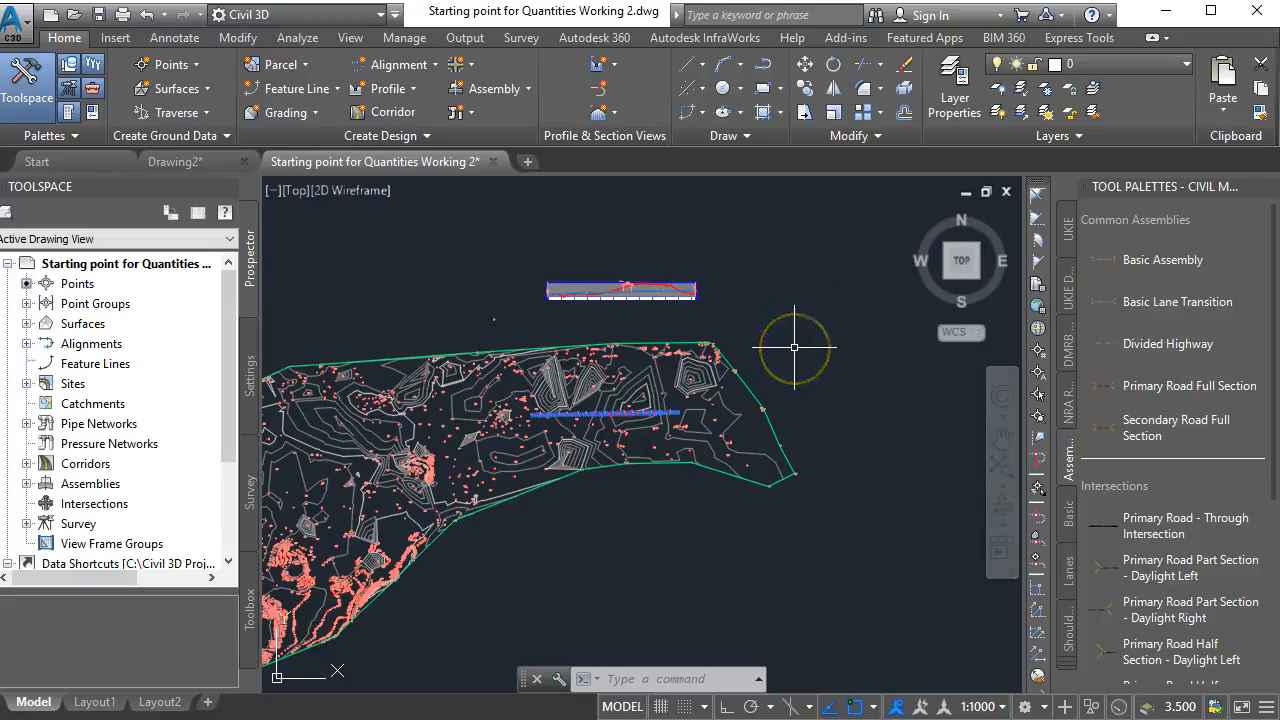
scroll(637, 409, up, 6)
scroll(701, 459, up, 5)
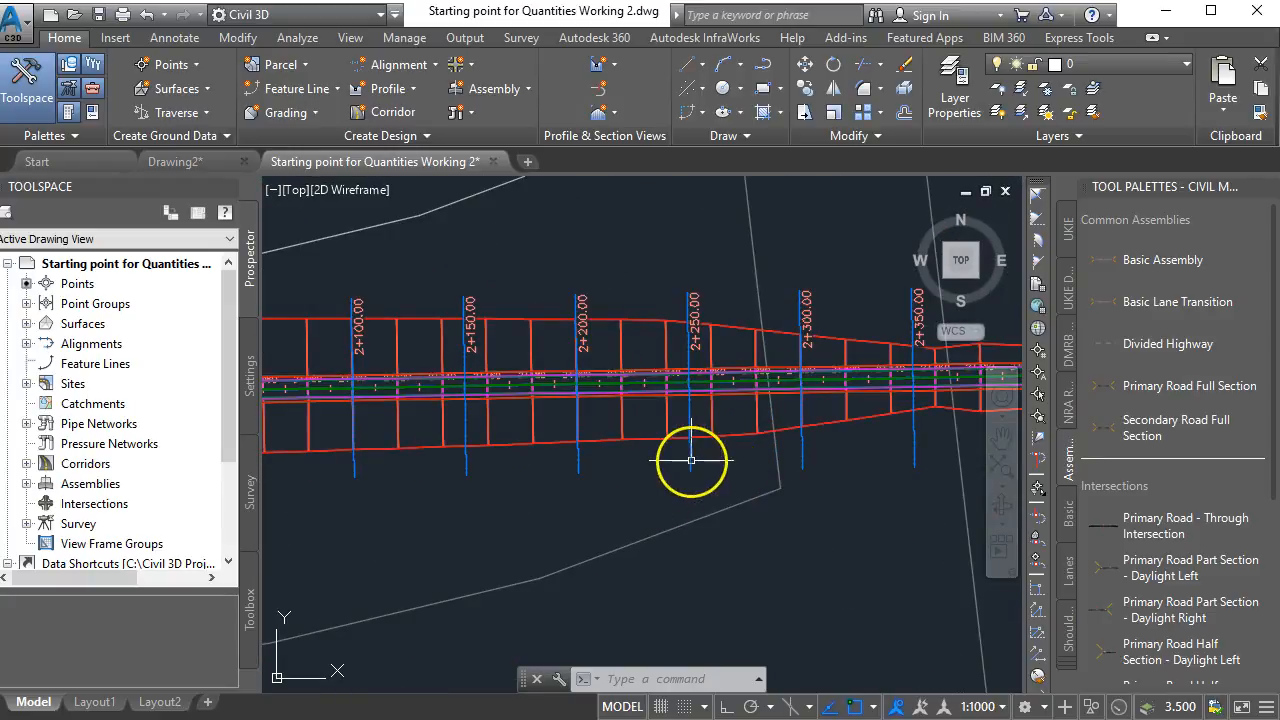
click(691, 460)
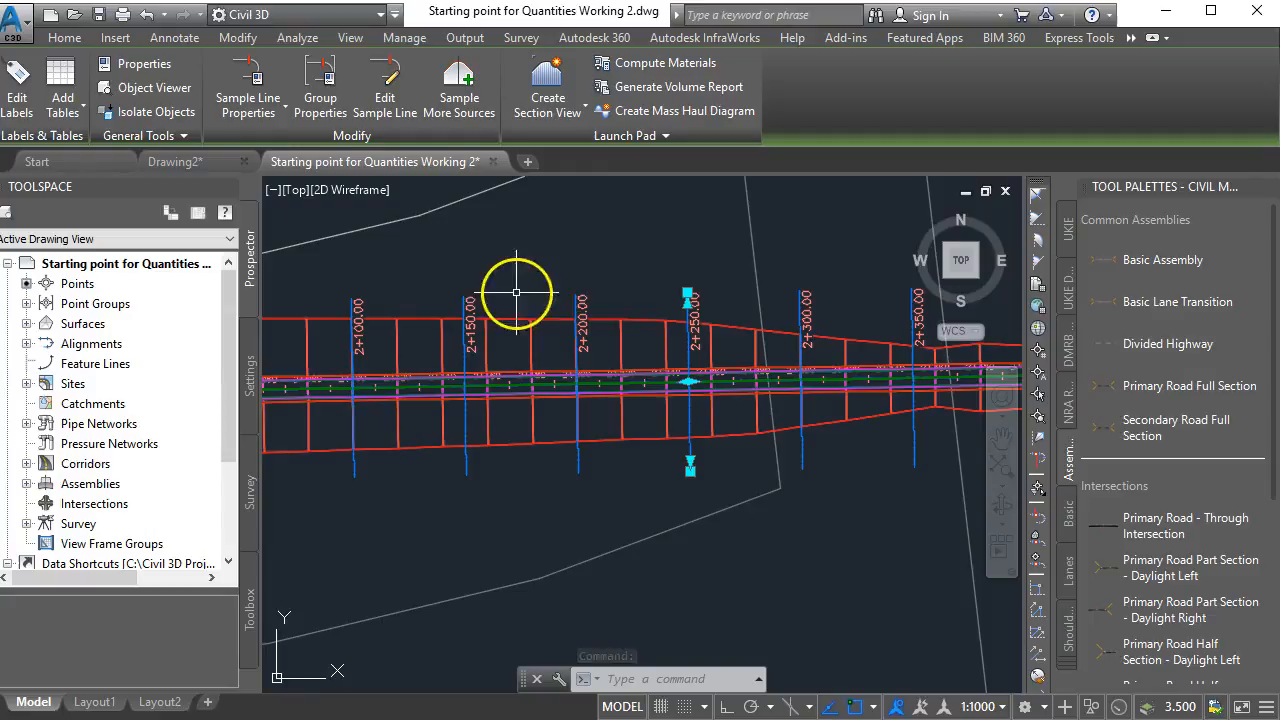
click(572, 112)
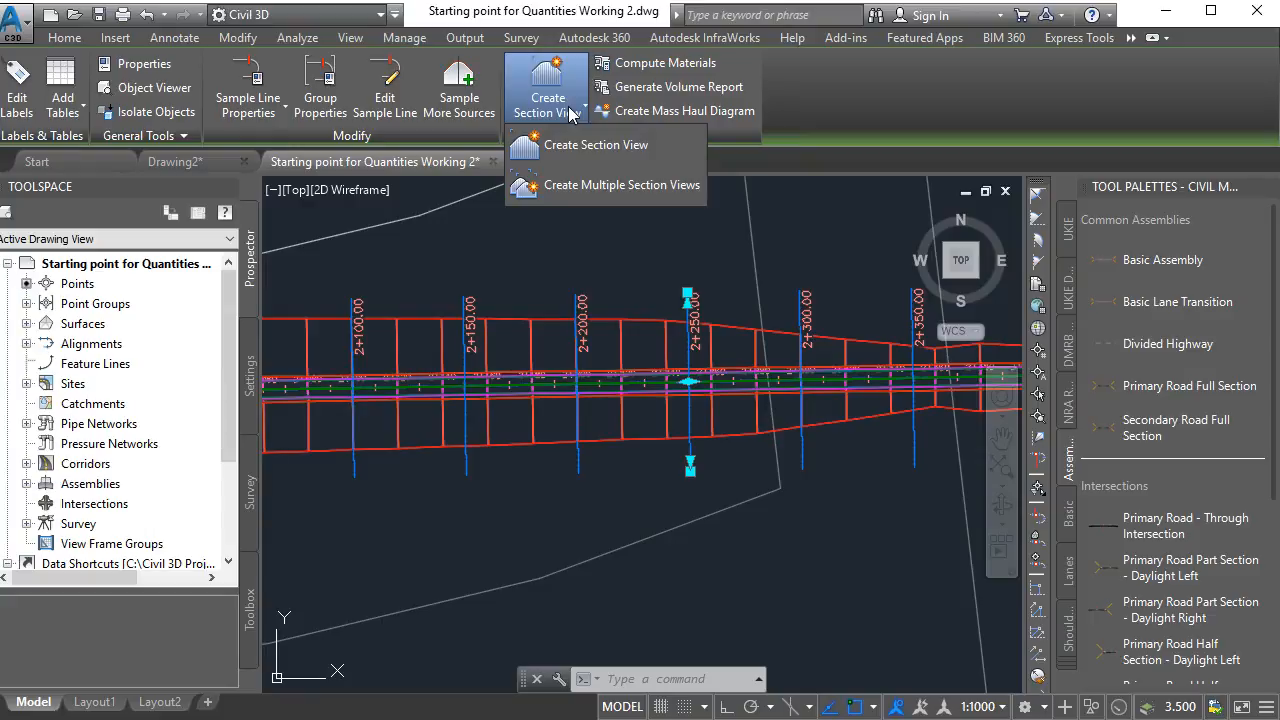
click(600, 185)
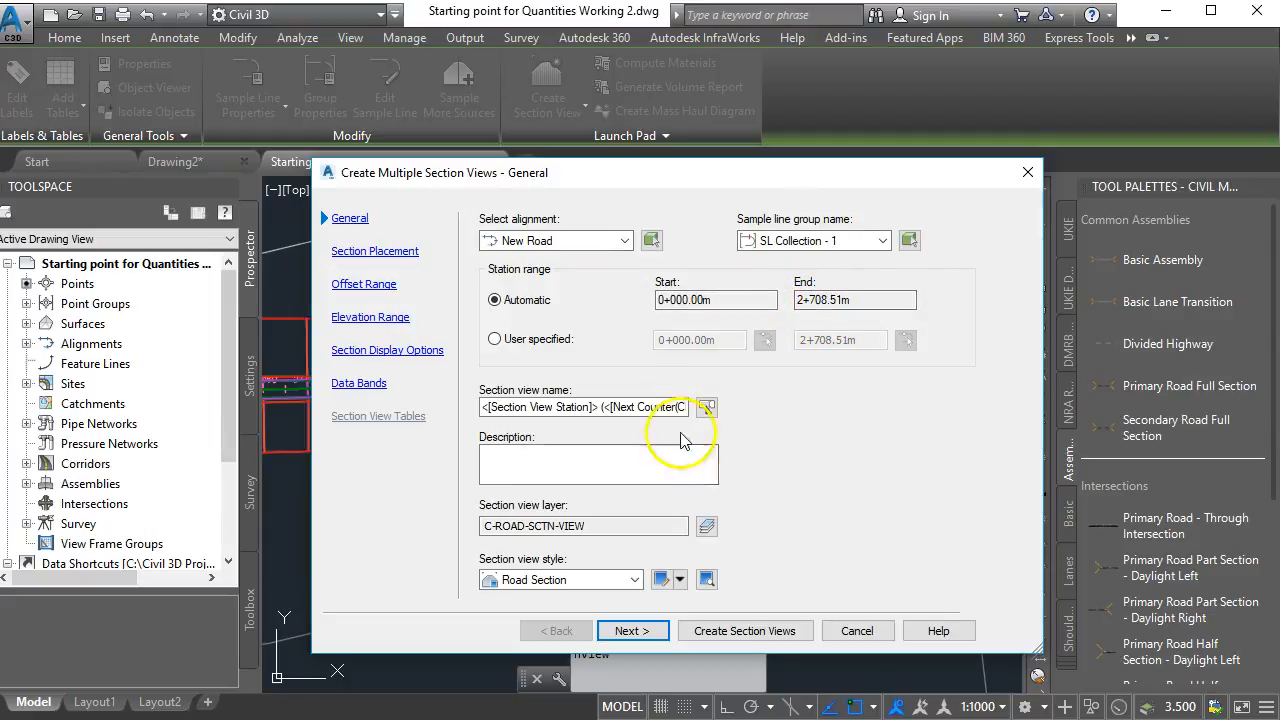
click(634, 580)
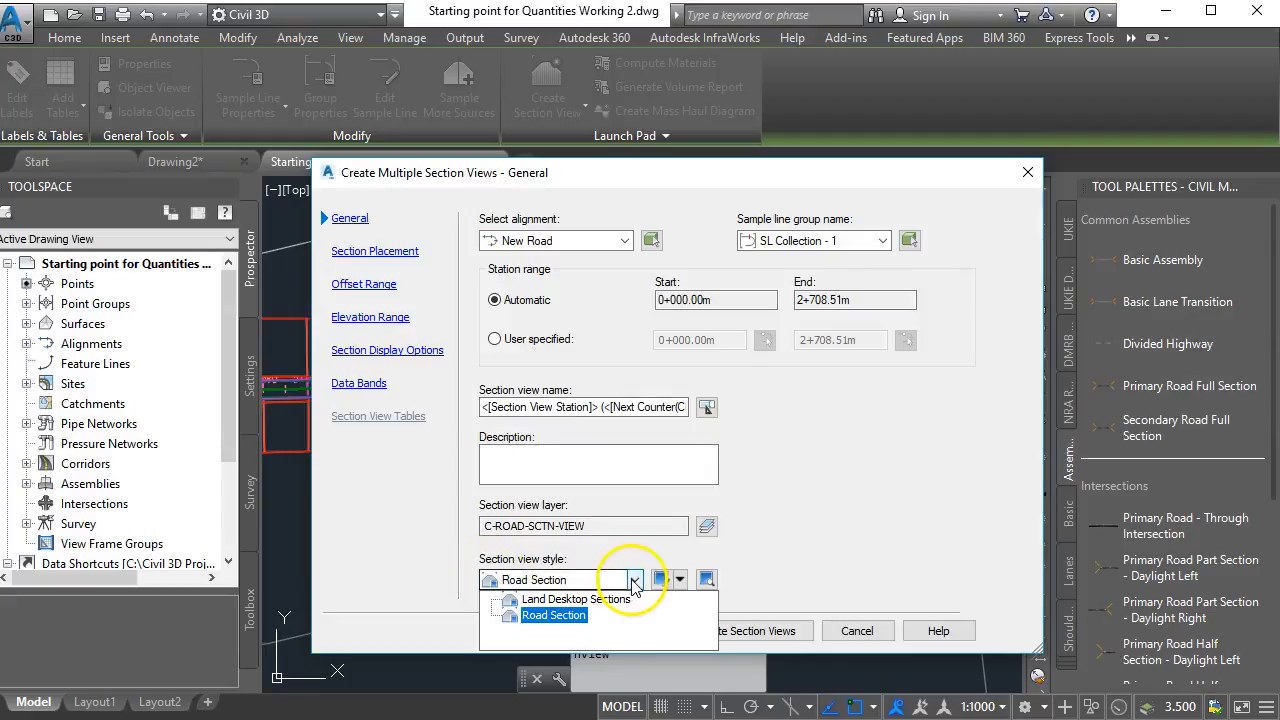
click(634, 582)
click(640, 631)
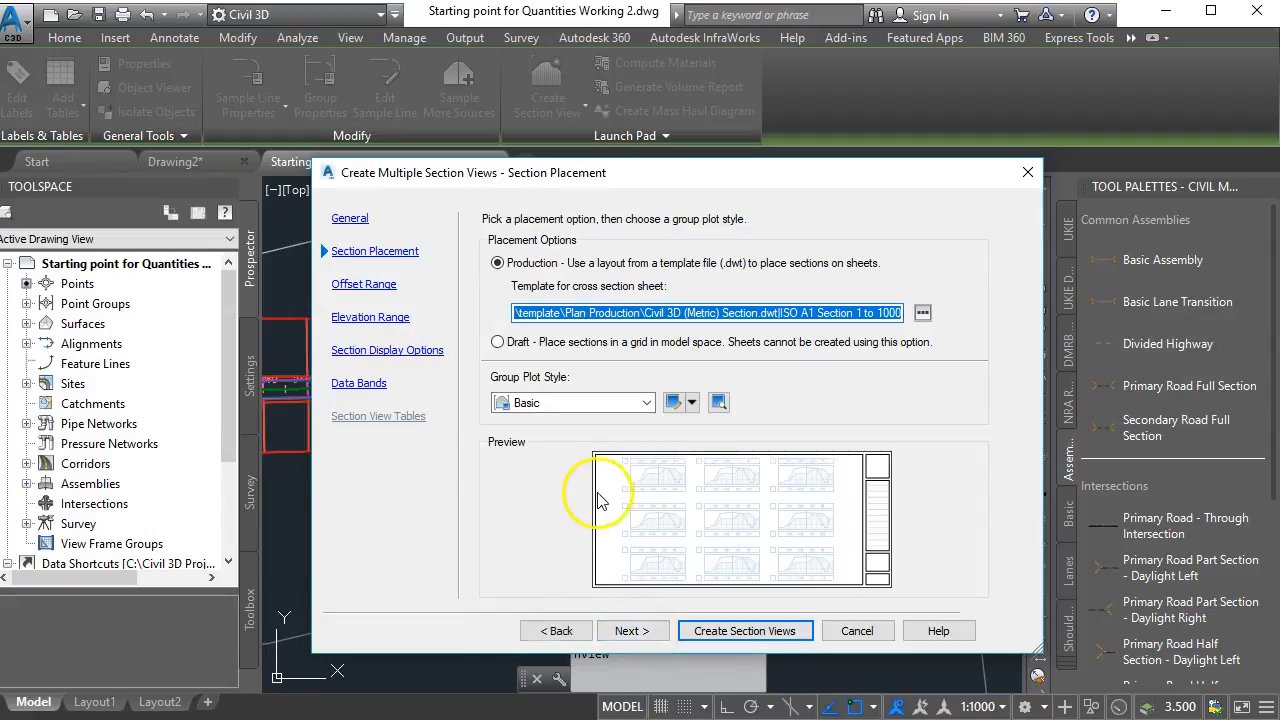
- Set the section placement to Draft in model space with the Basic group plot style
click(499, 343)
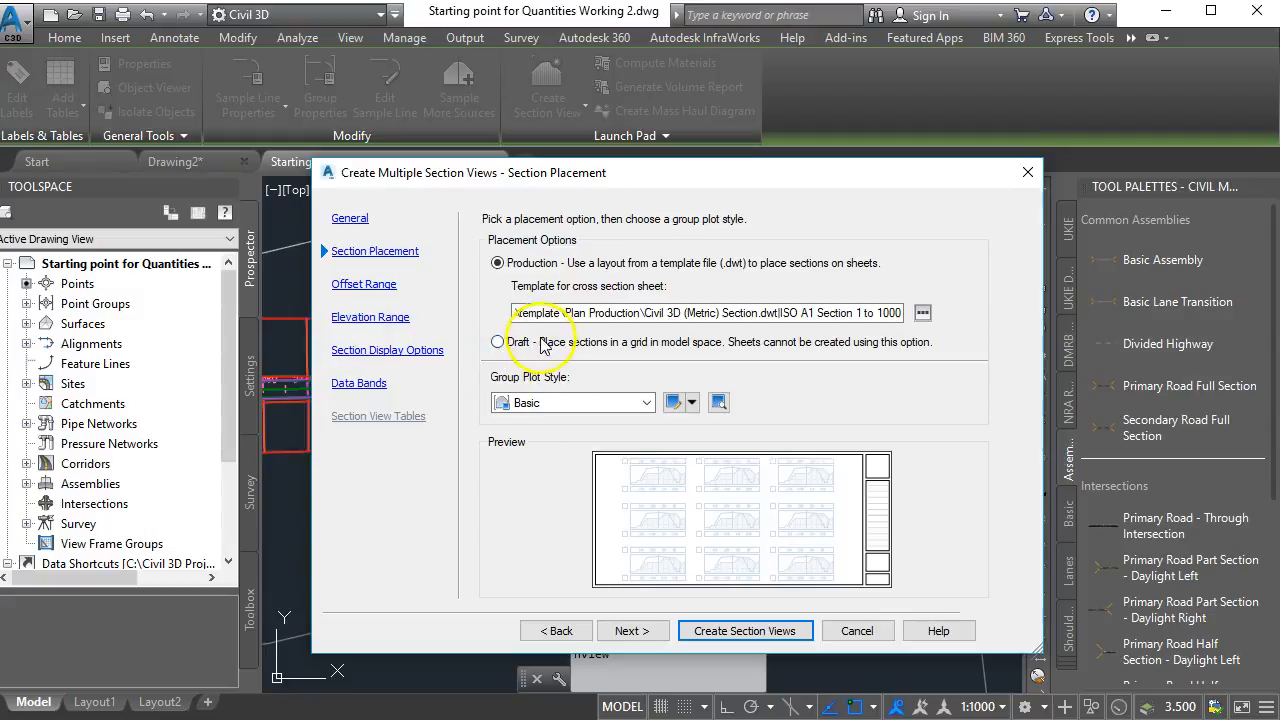
click(498, 342)
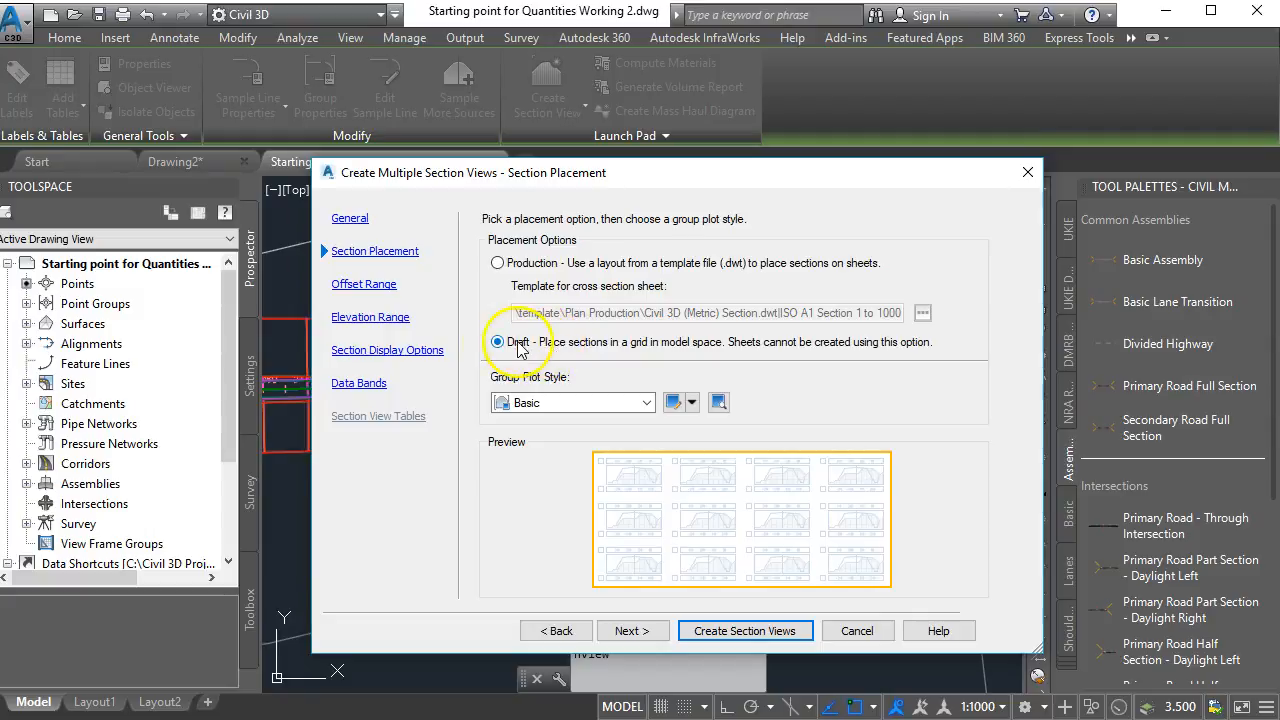
click(600, 403)
click(540, 419)
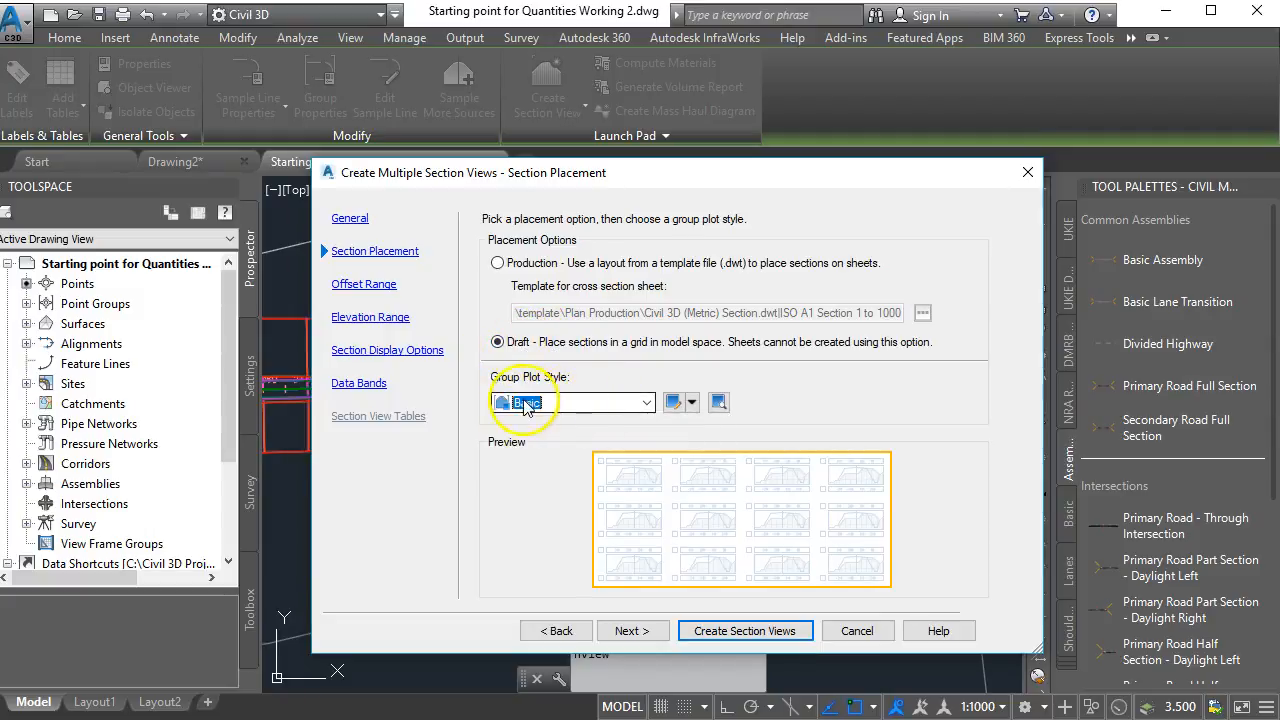
- Edit the Basic group plot style so its array plots the section views by rows
click(673, 404)
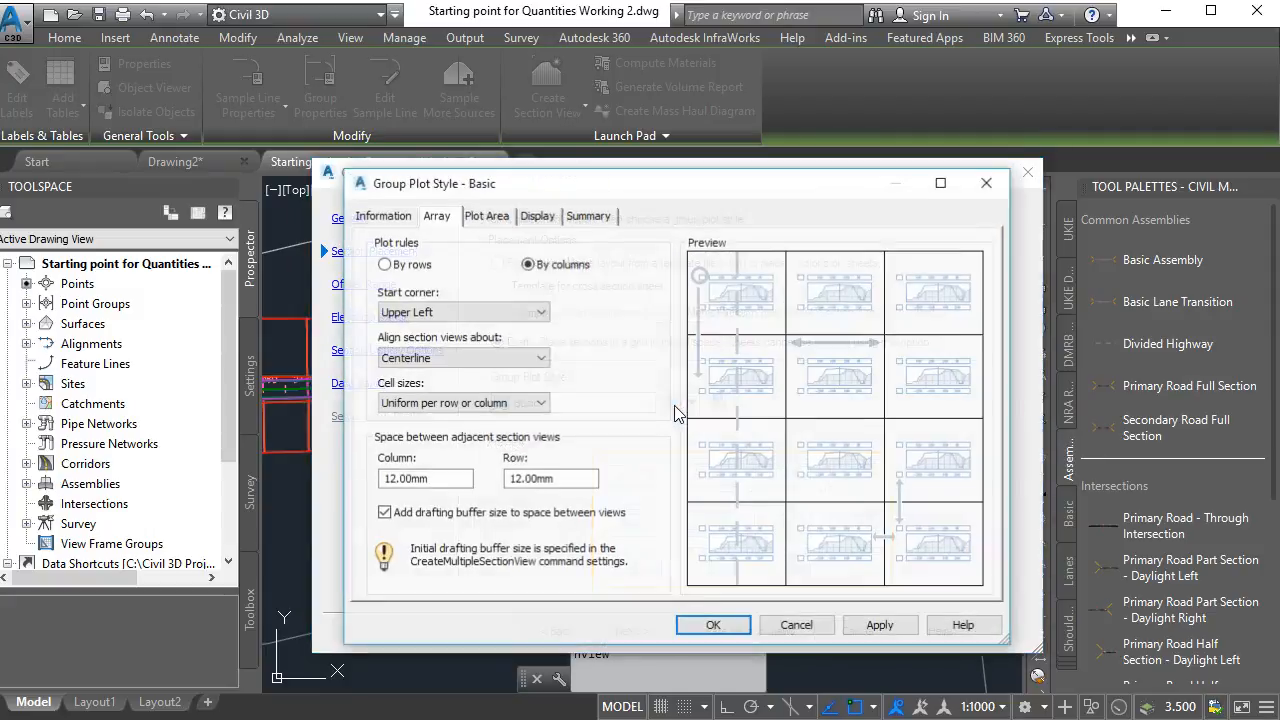
click(405, 215)
click(438, 218)
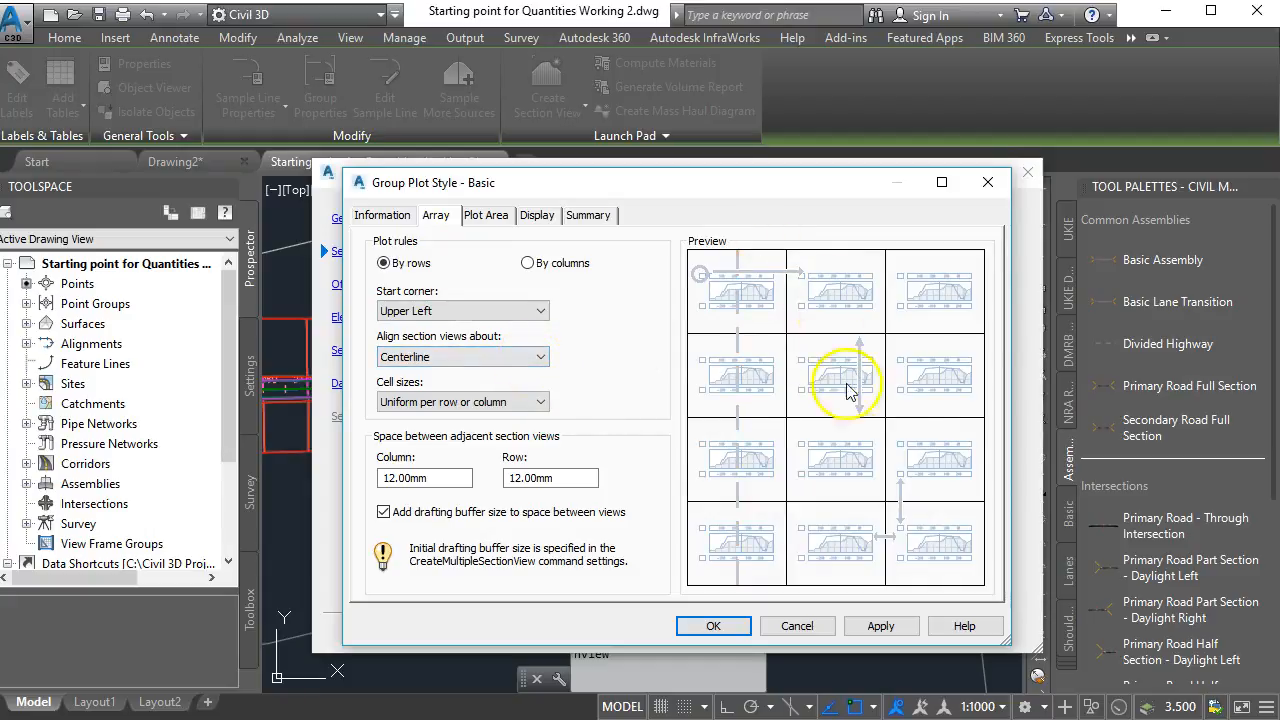
click(881, 627)
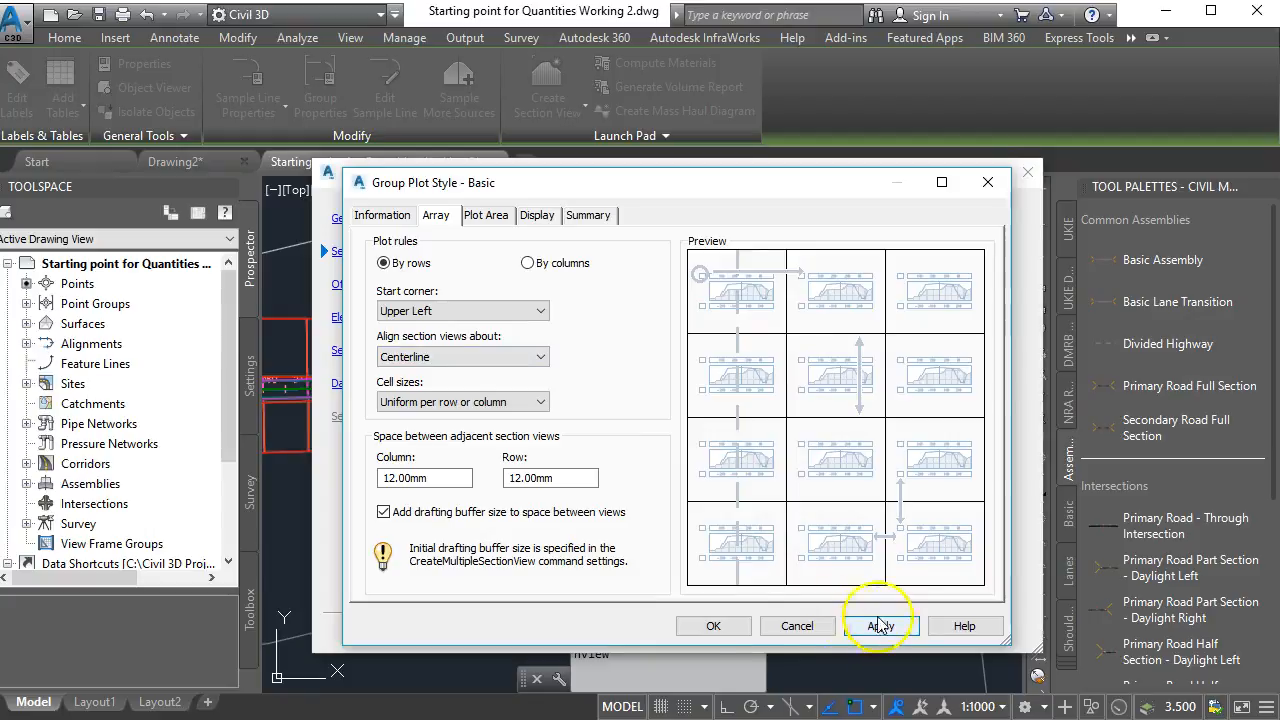
click(713, 626)
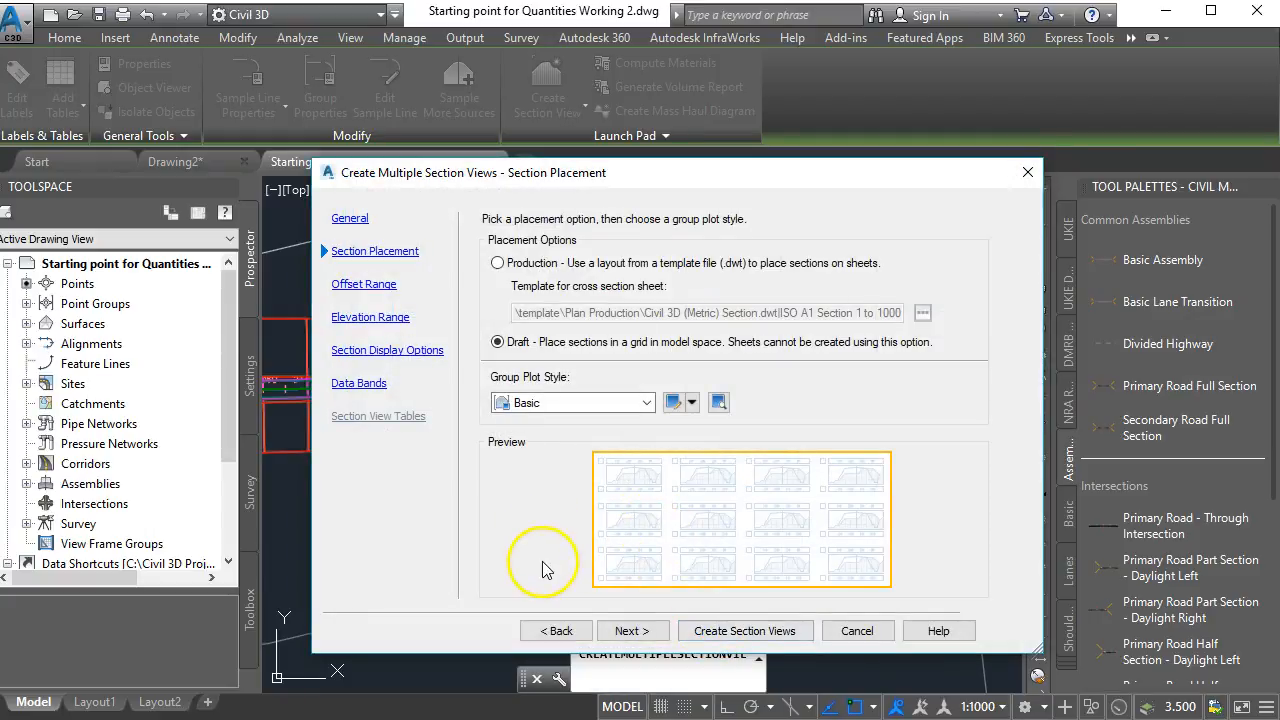
- Accept the Automatic offset range and Automatic elevation range for the section views
click(630, 631)
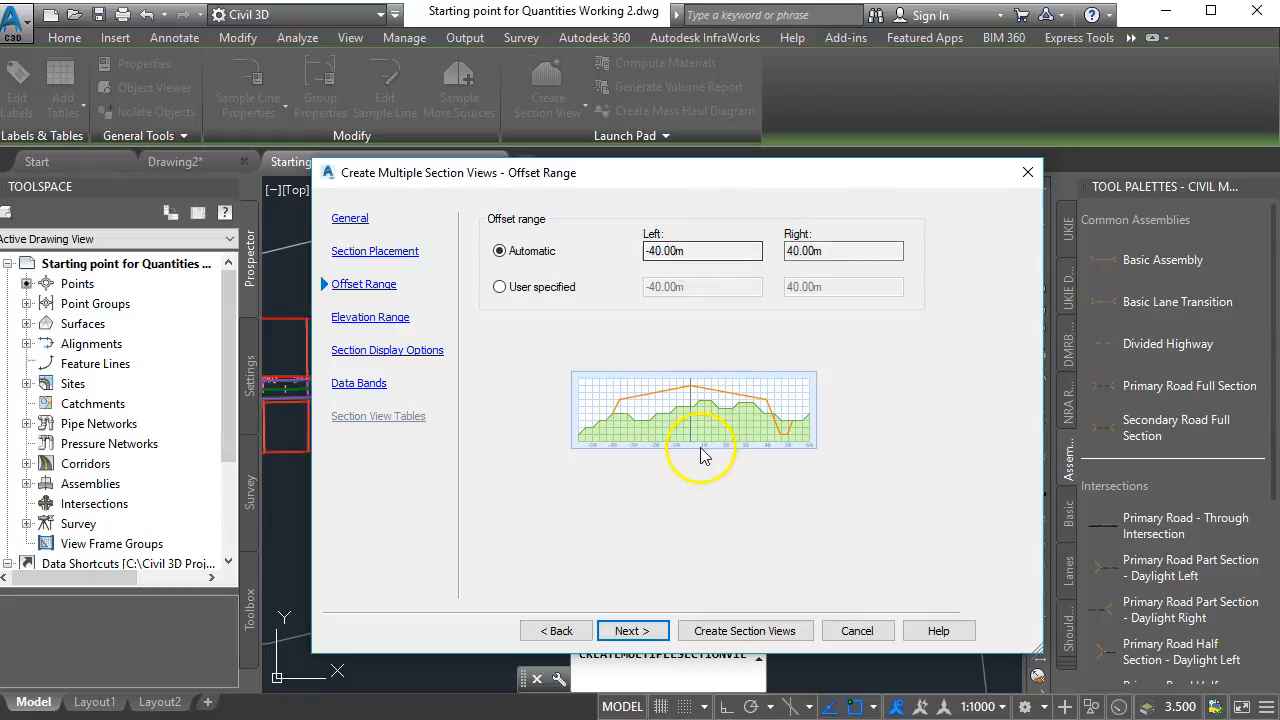
click(633, 630)
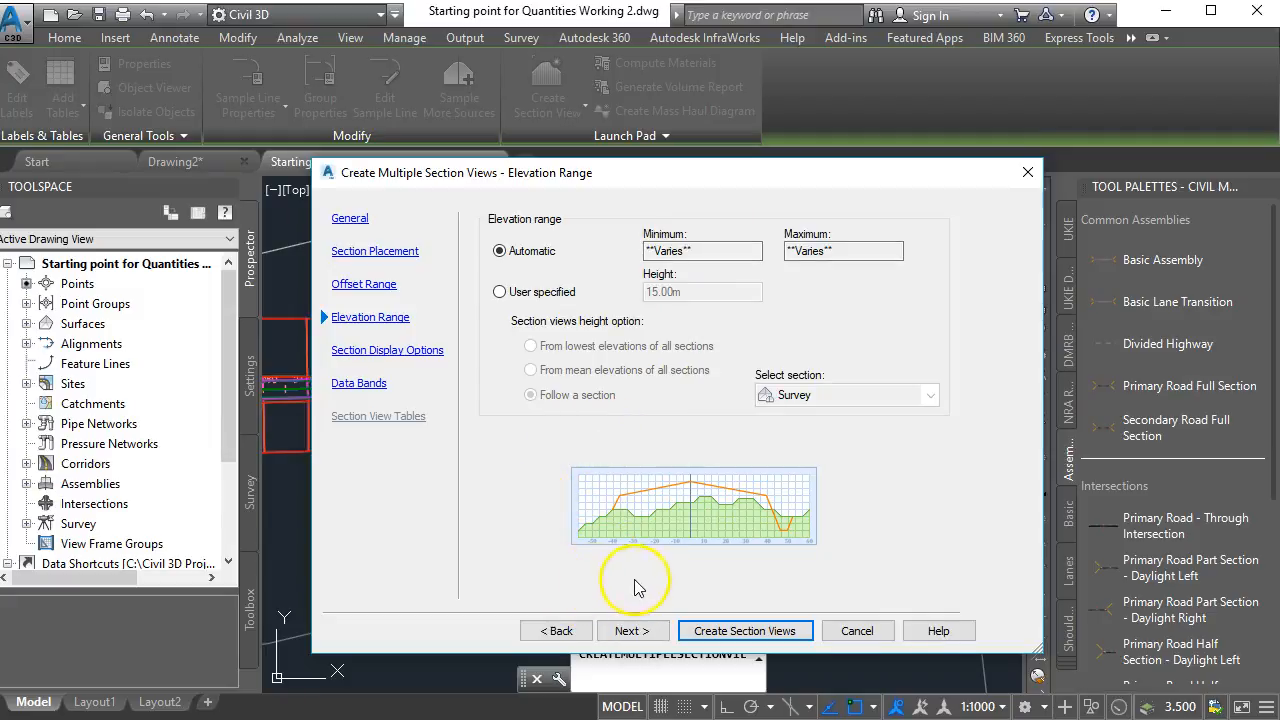
click(642, 633)
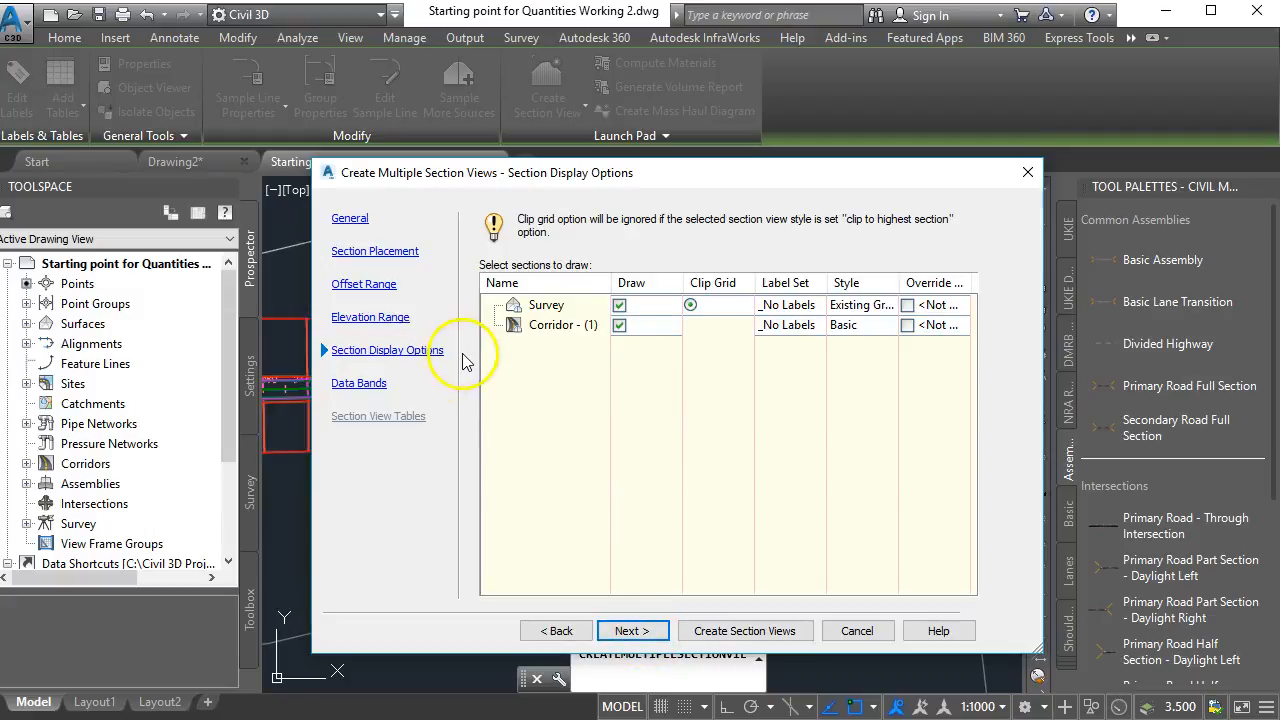
click(800, 306)
click(800, 306)
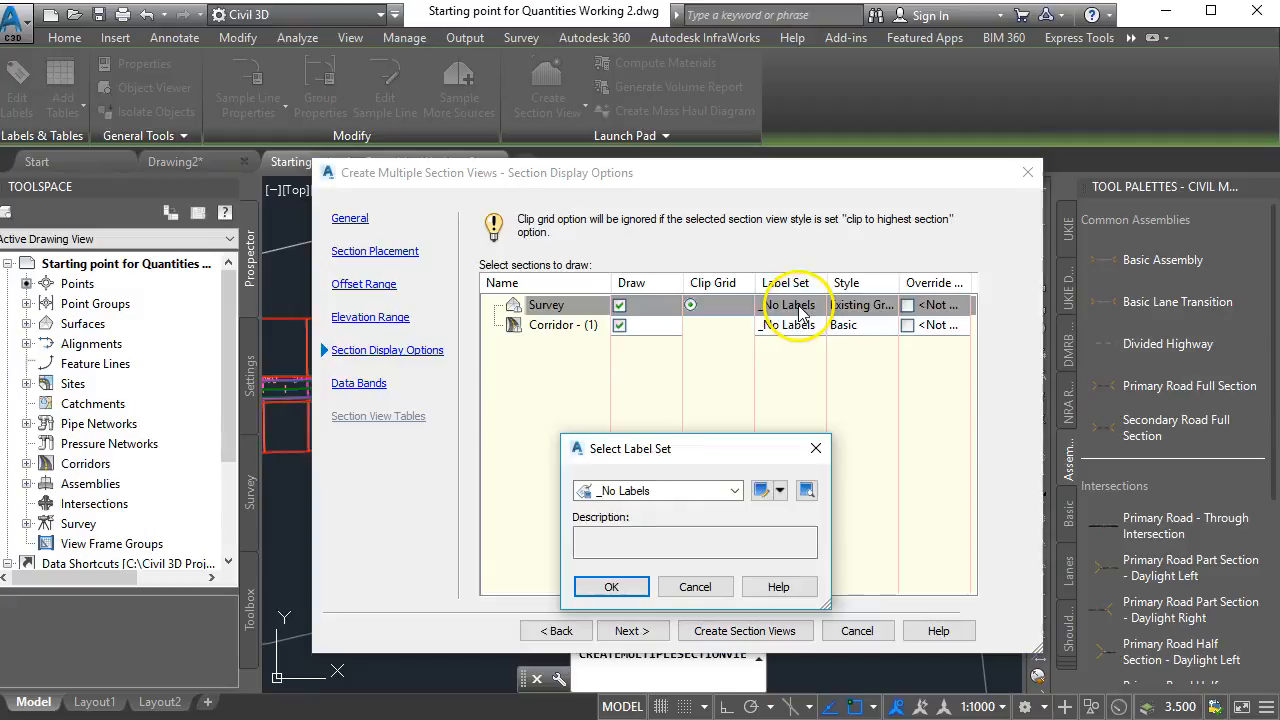
click(735, 490)
click(643, 511)
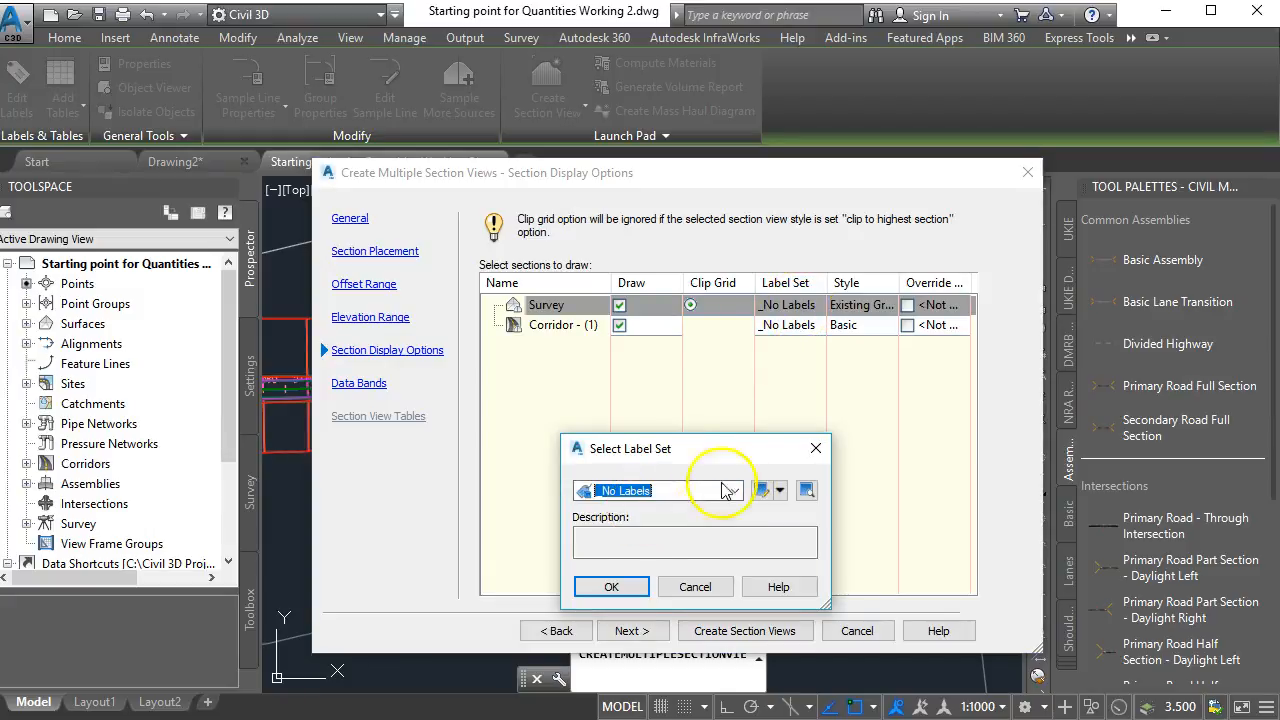
click(816, 448)
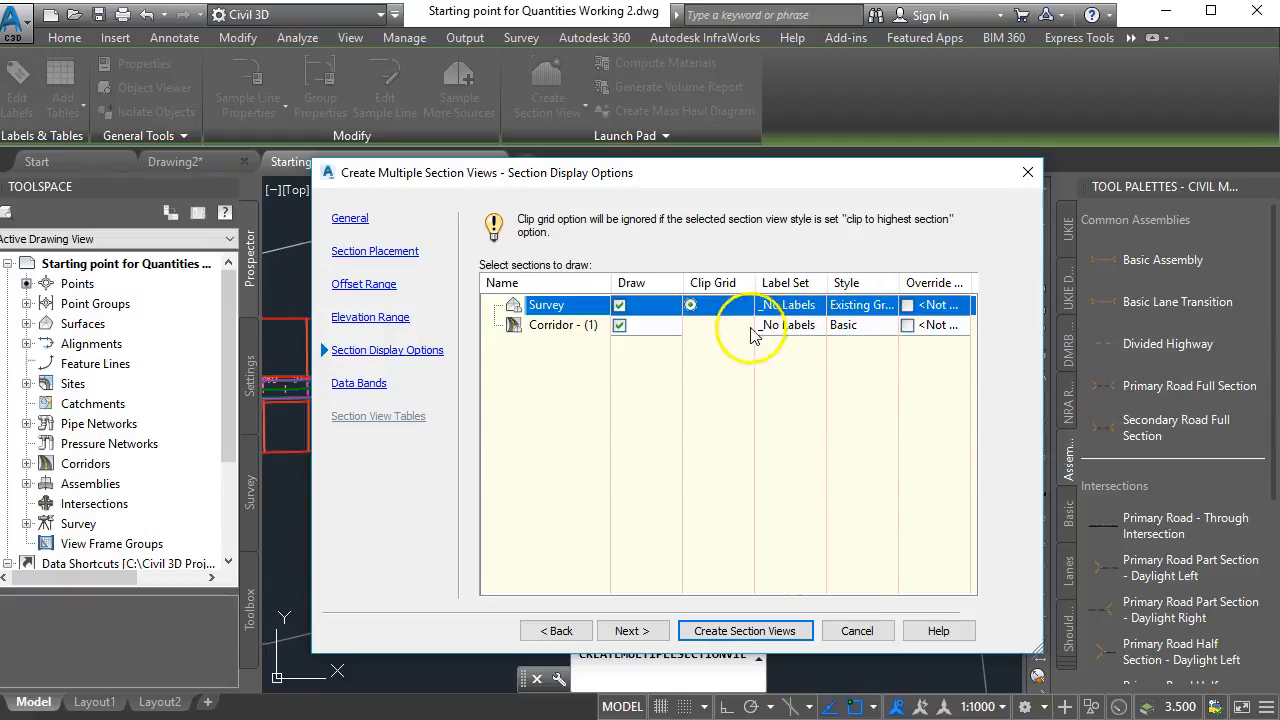
- Keep the Basic code set style for the Corridor - (1) section and accept the section display options
click(845, 325)
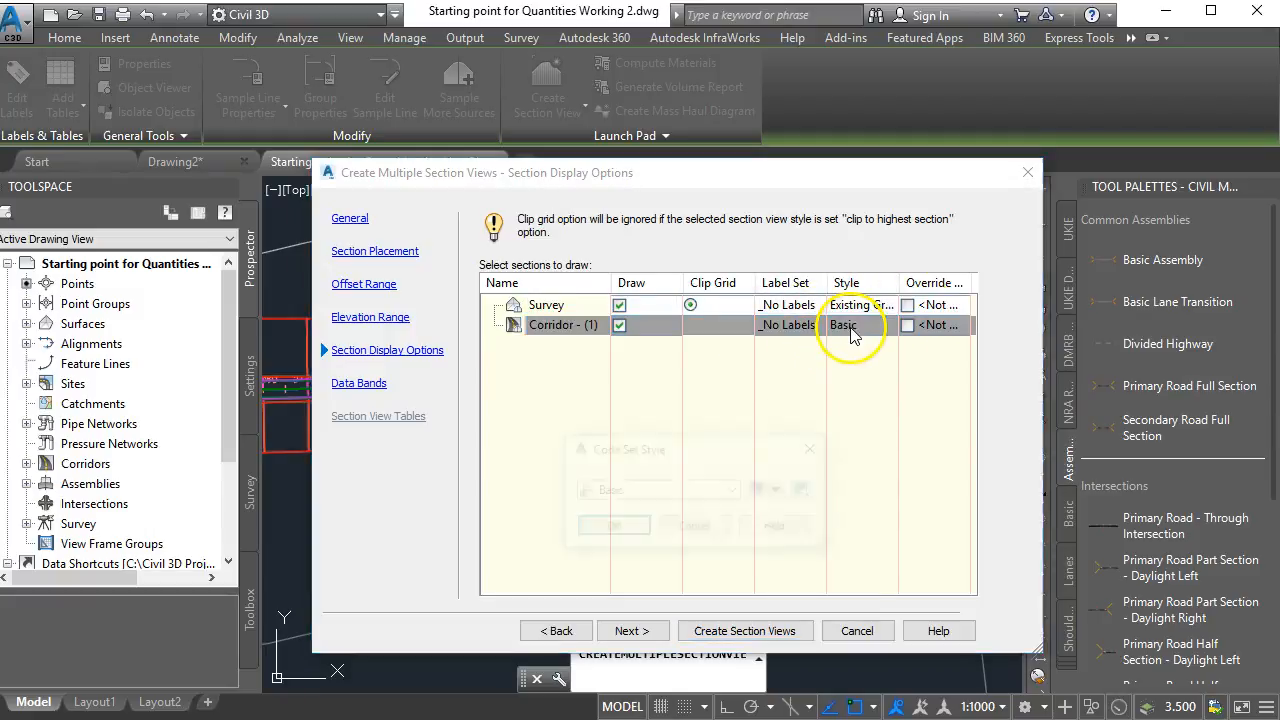
click(845, 325)
click(735, 491)
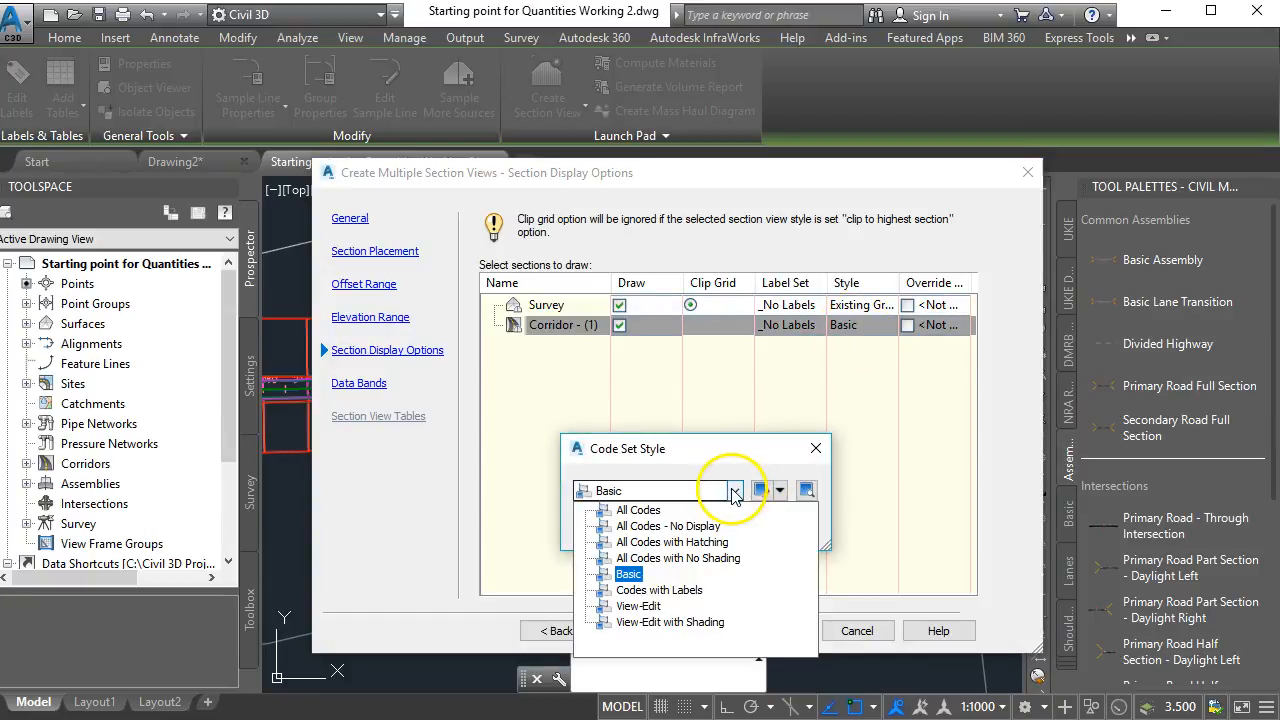
click(628, 574)
click(611, 528)
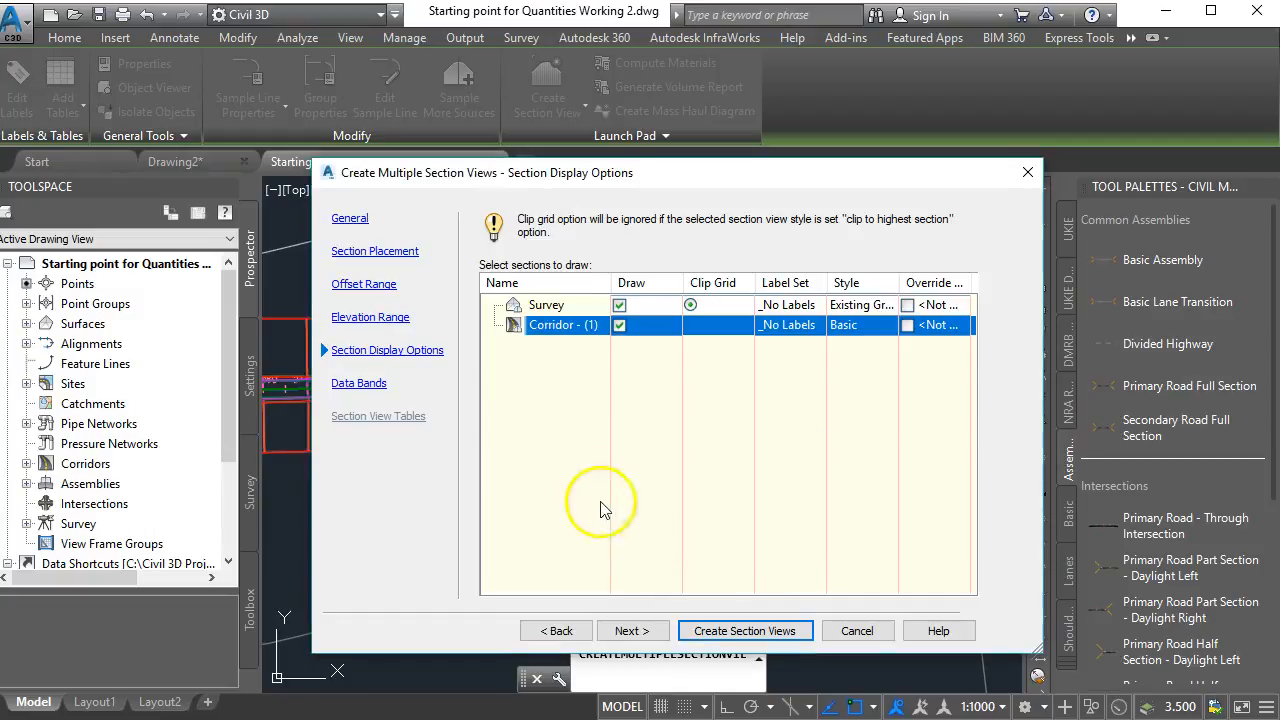
click(631, 631)
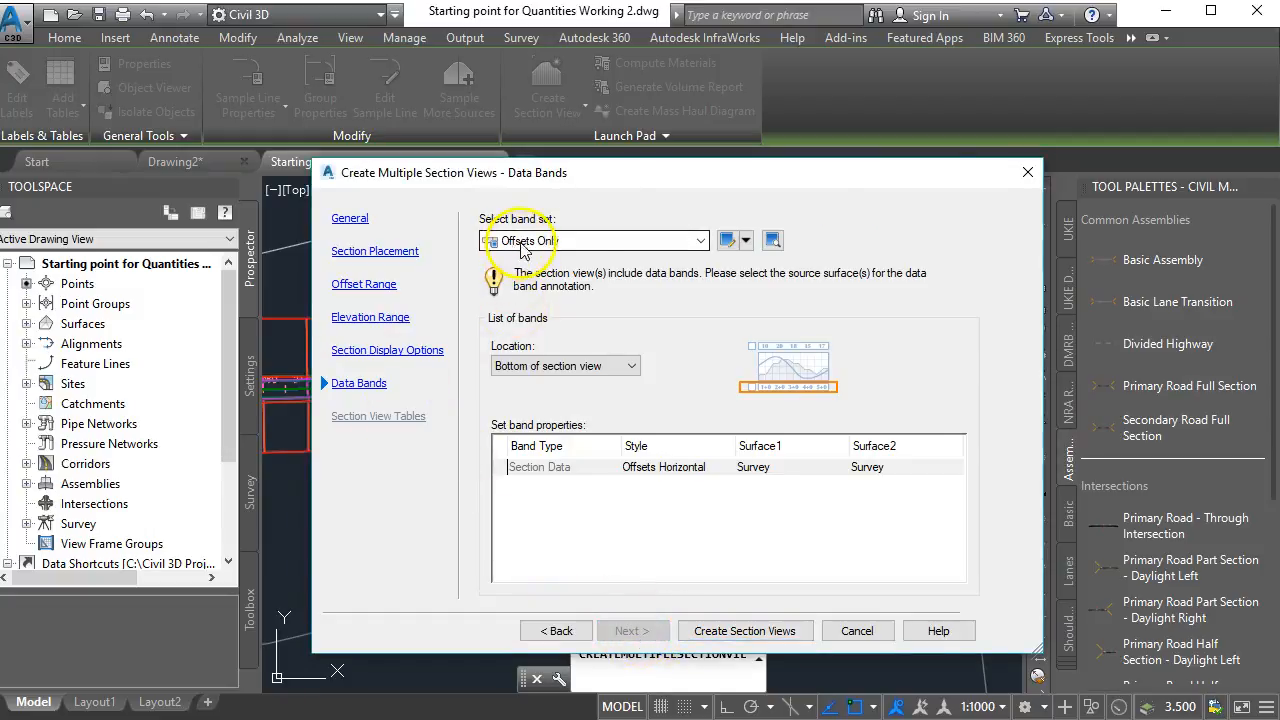
- Create the section views with the Offsets Only band set, placing their origin in the empty area east of the profile view
click(742, 632)
click(730, 634)
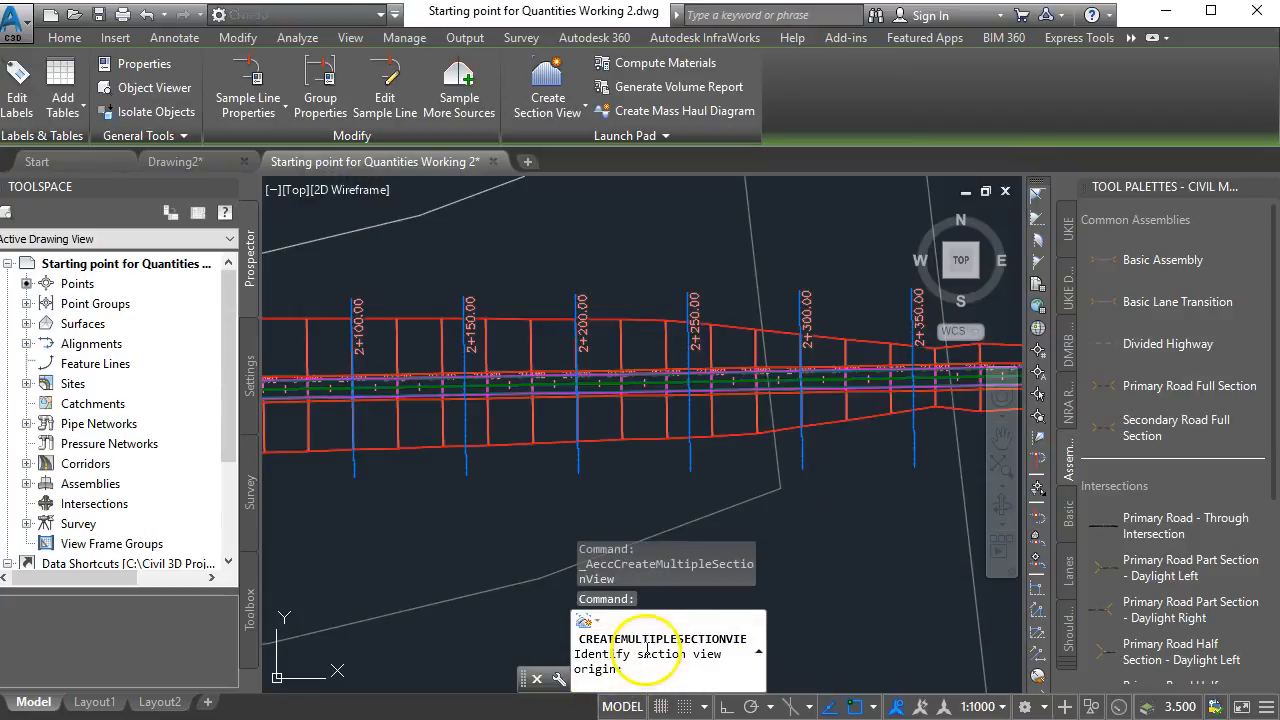
scroll(771, 549, down, 5)
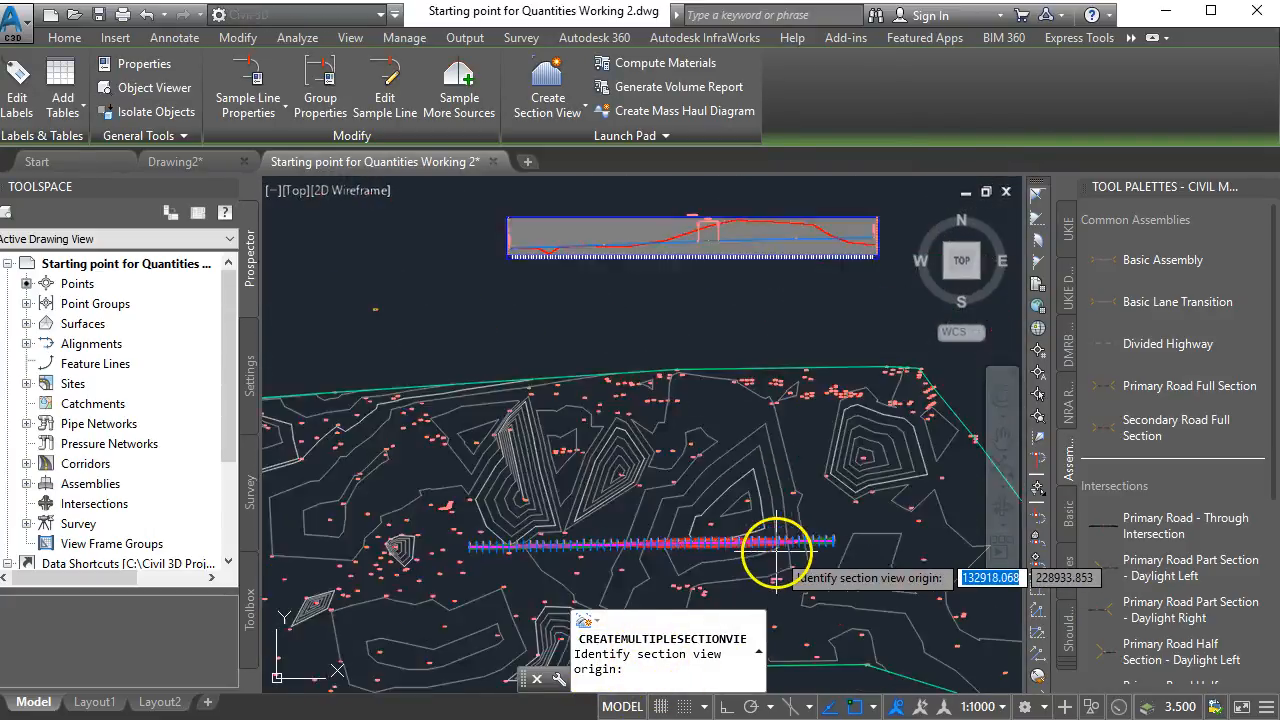
scroll(775, 549, down, 4)
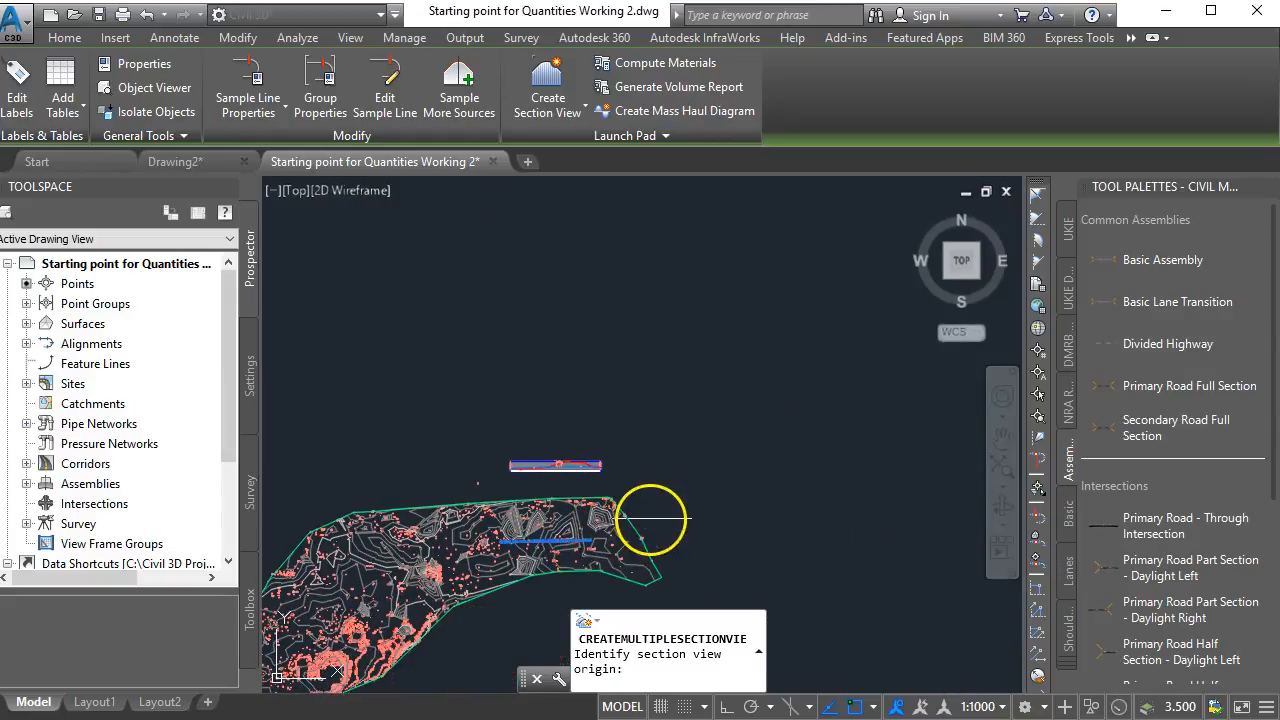
click(720, 461)
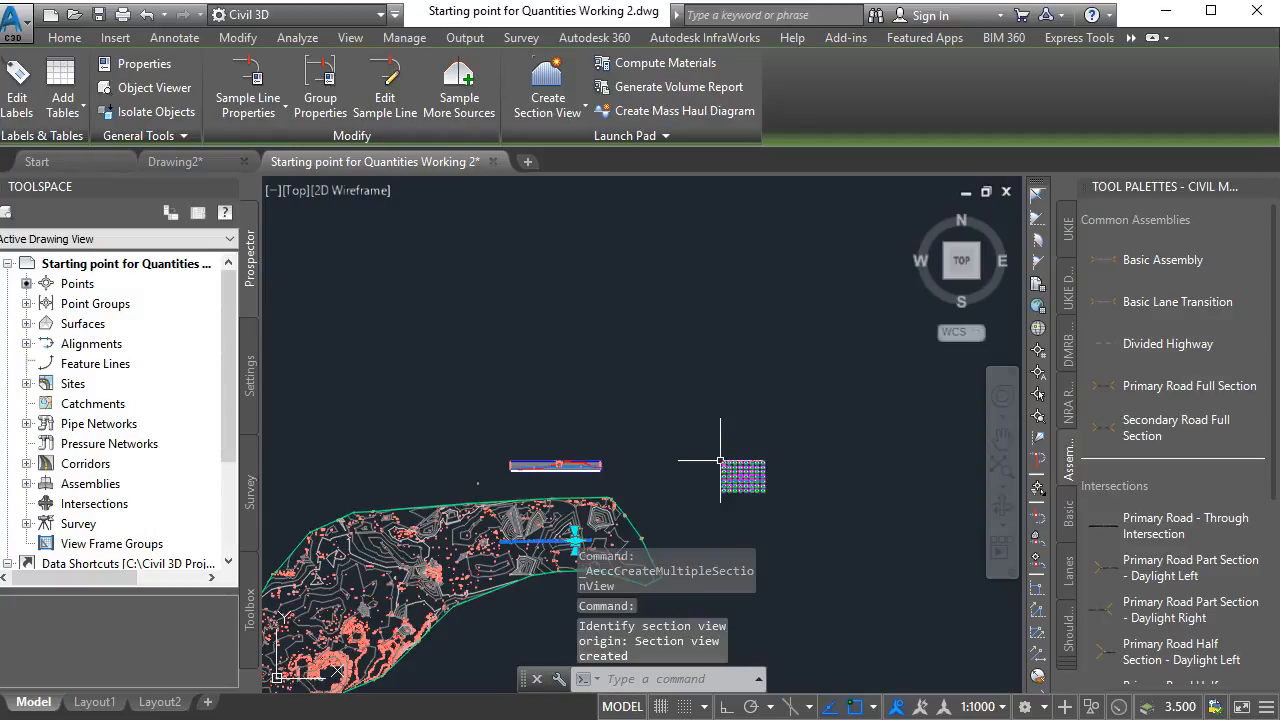
- Examine the array of section views and the road build-up in the section at station 1+350
scroll(745, 483, up, 3)
scroll(745, 483, up, 5)
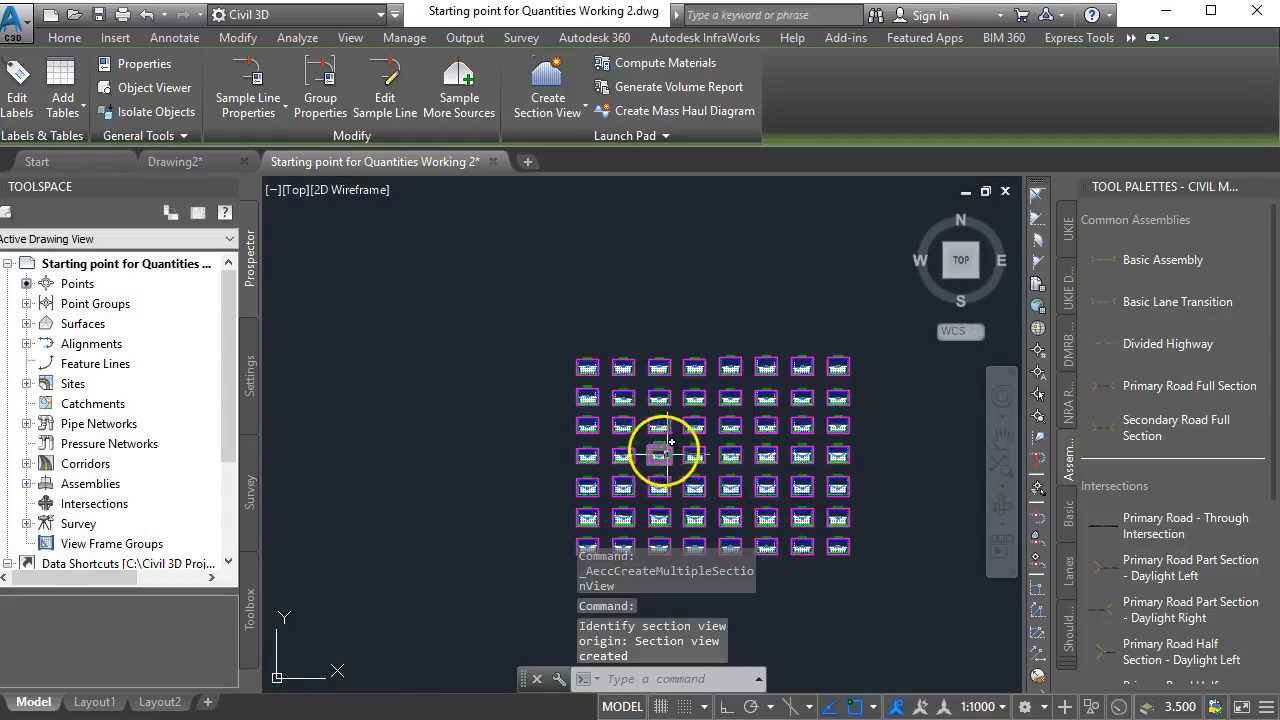
scroll(729, 466, up, 5)
scroll(714, 418, up, 5)
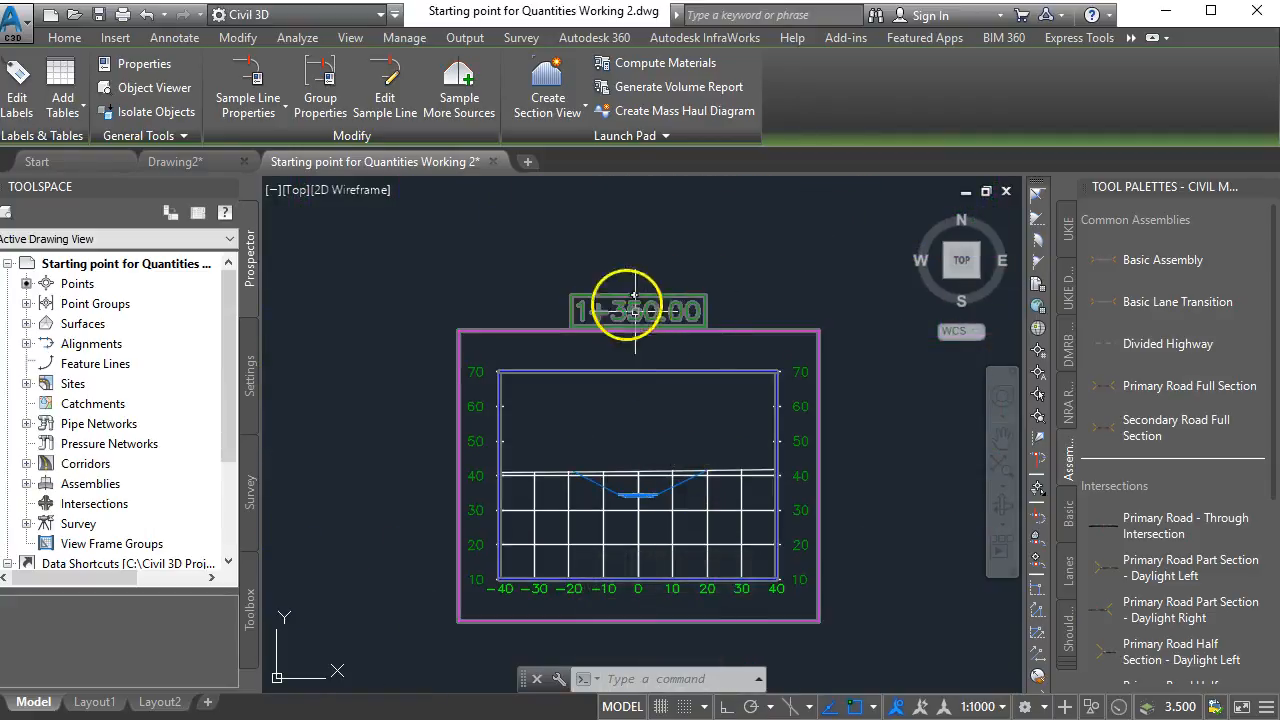
scroll(637, 497, up, 3)
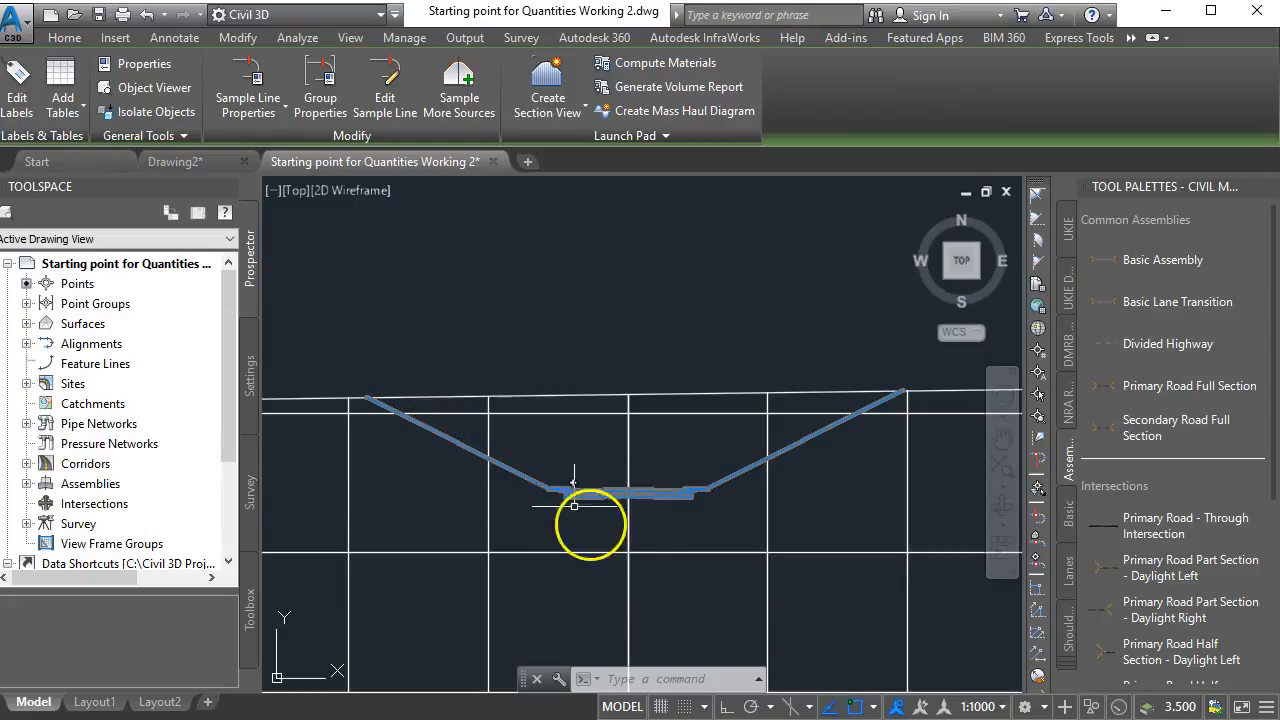
scroll(646, 491, up, 3)
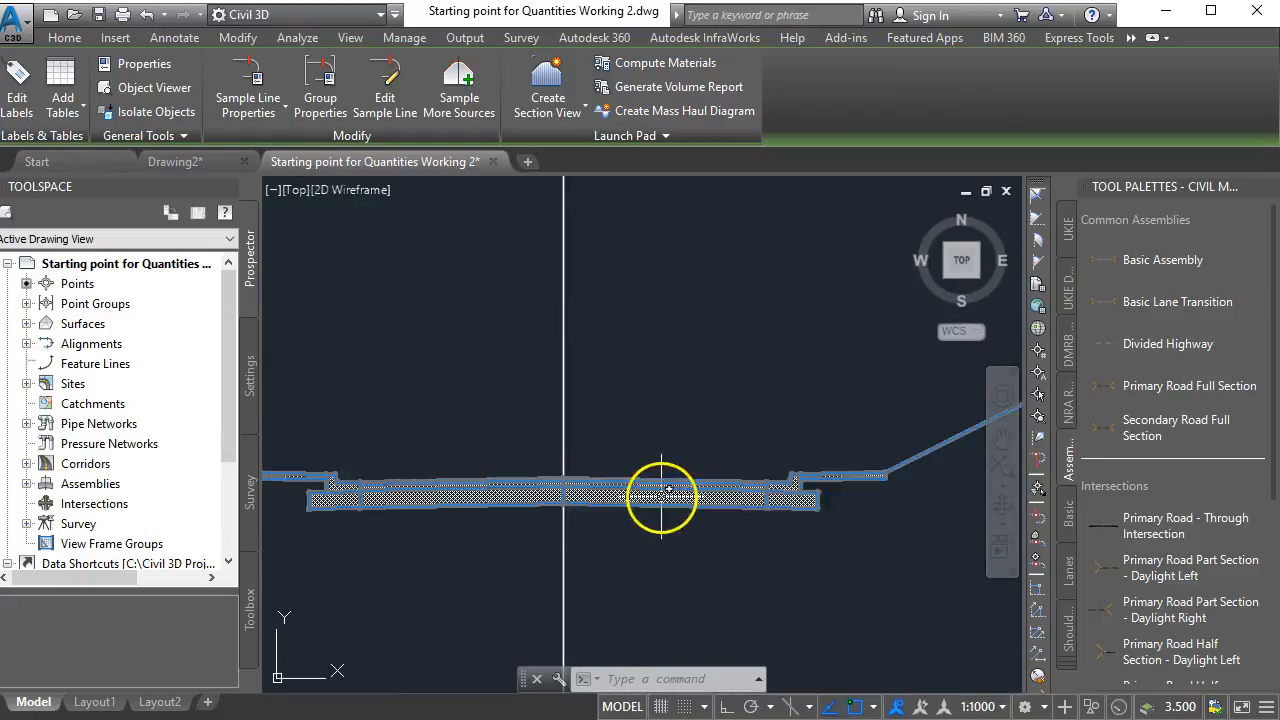
scroll(661, 497, down, 4)
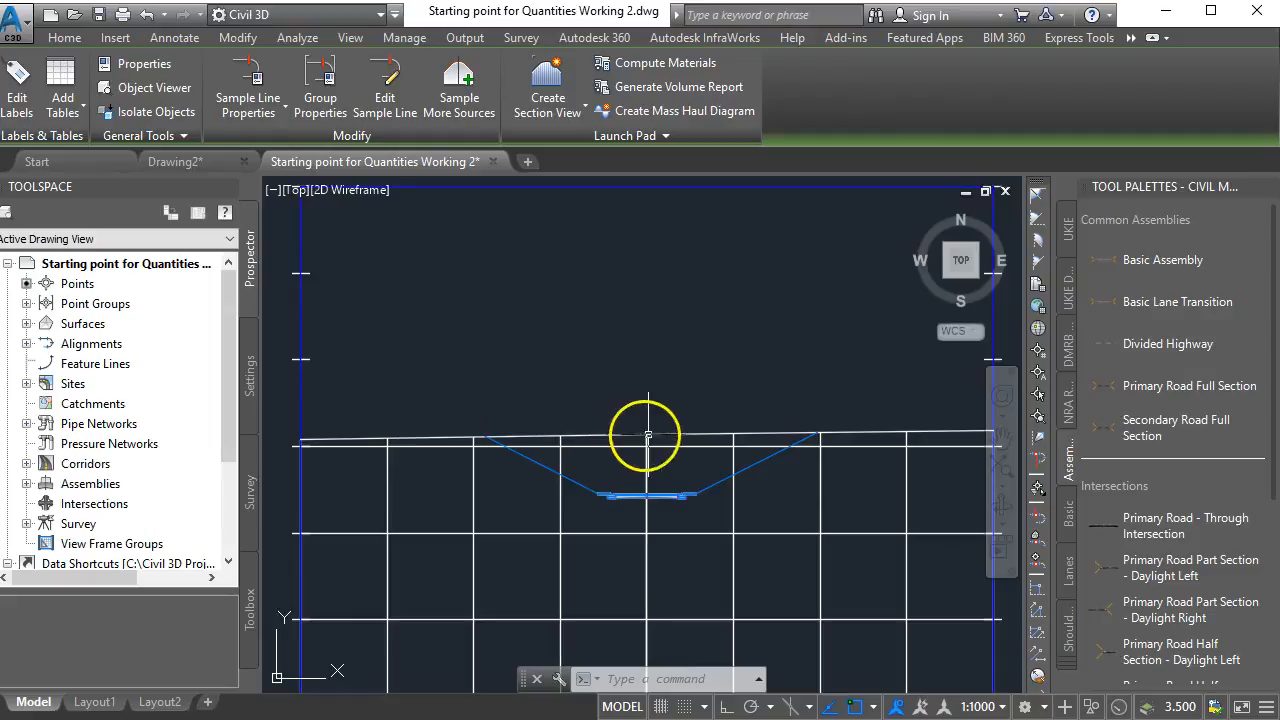
scroll(684, 468, down, 4)
scroll(684, 468, down, 10)
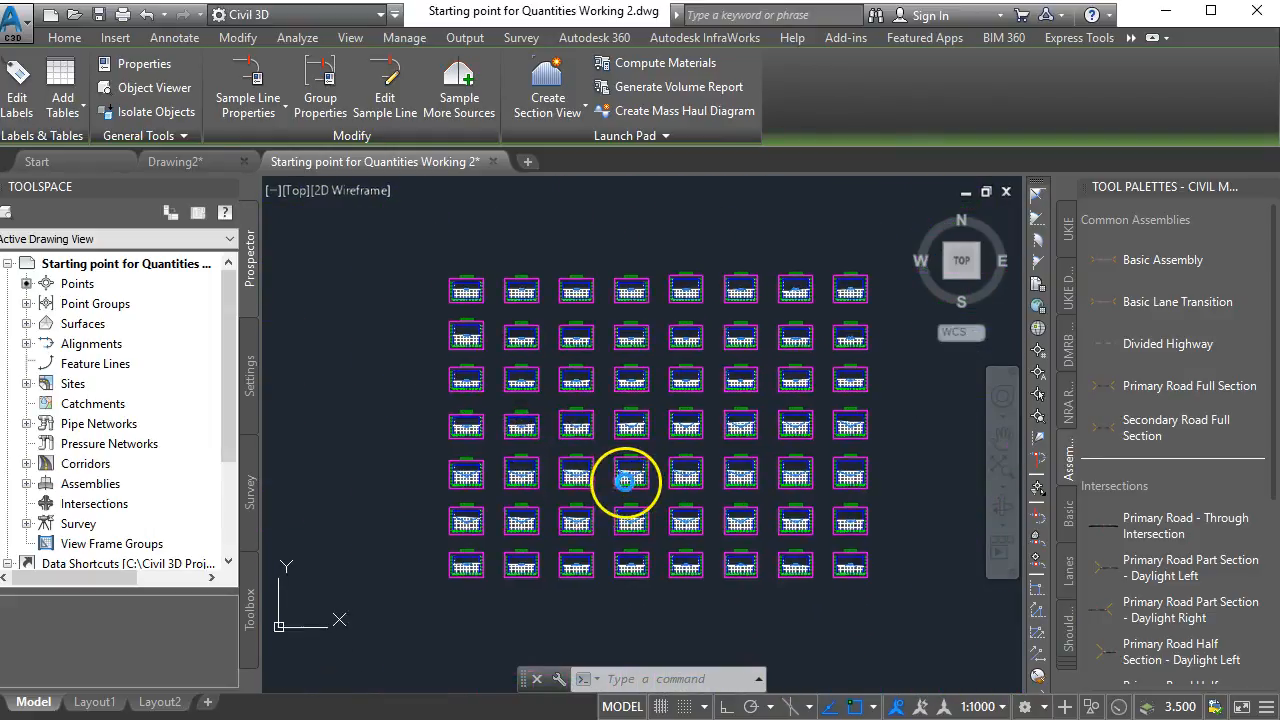
scroll(625, 481, down, 2)
mouse_move(561, 495)
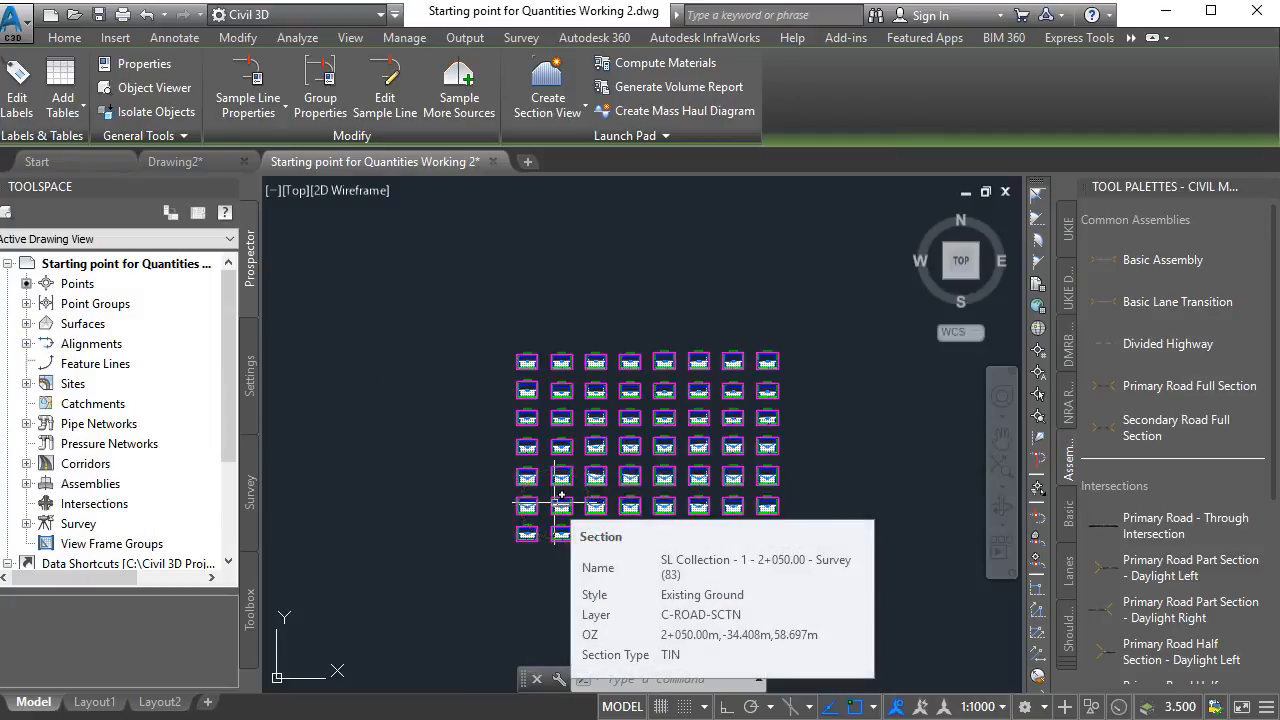
- Return to the road in plan and clear the sample line selection
scroll(554, 503, down, 3)
middle_drag(268, 604, 534, 558)
scroll(530, 547, up, 1)
scroll(527, 543, up, 4)
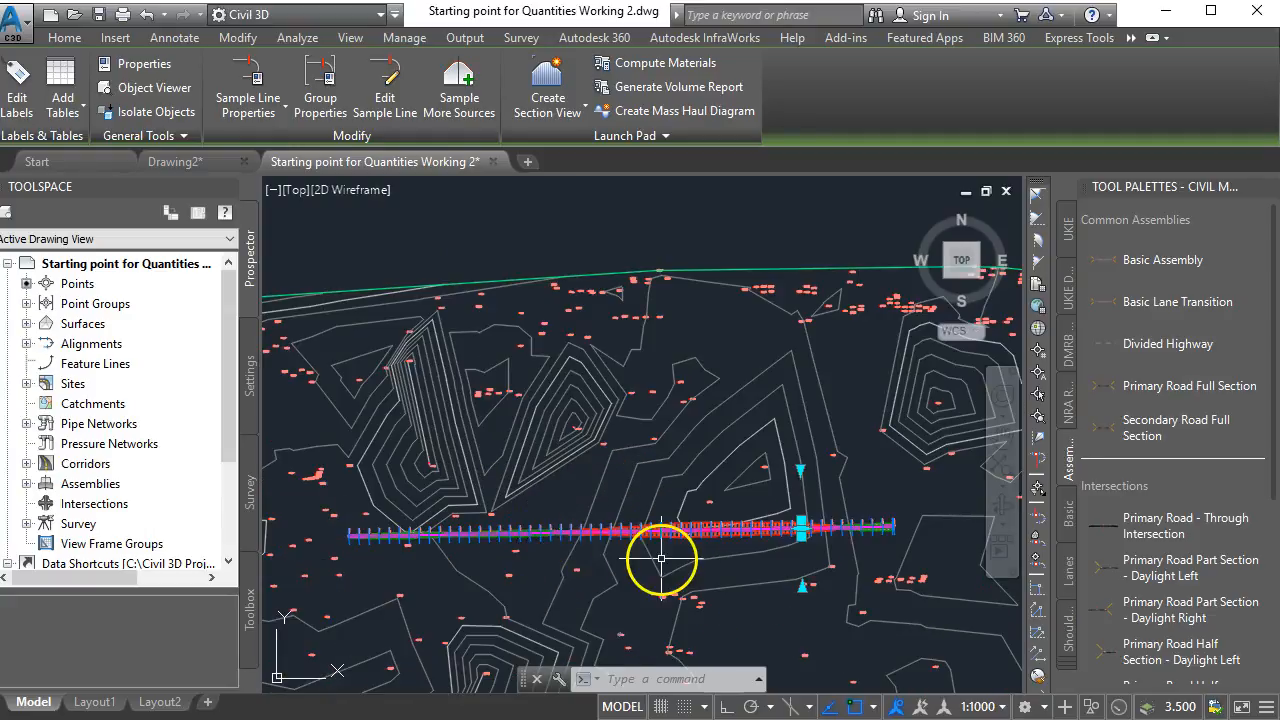
key(Escape)
key(Escape)
key(Escape)
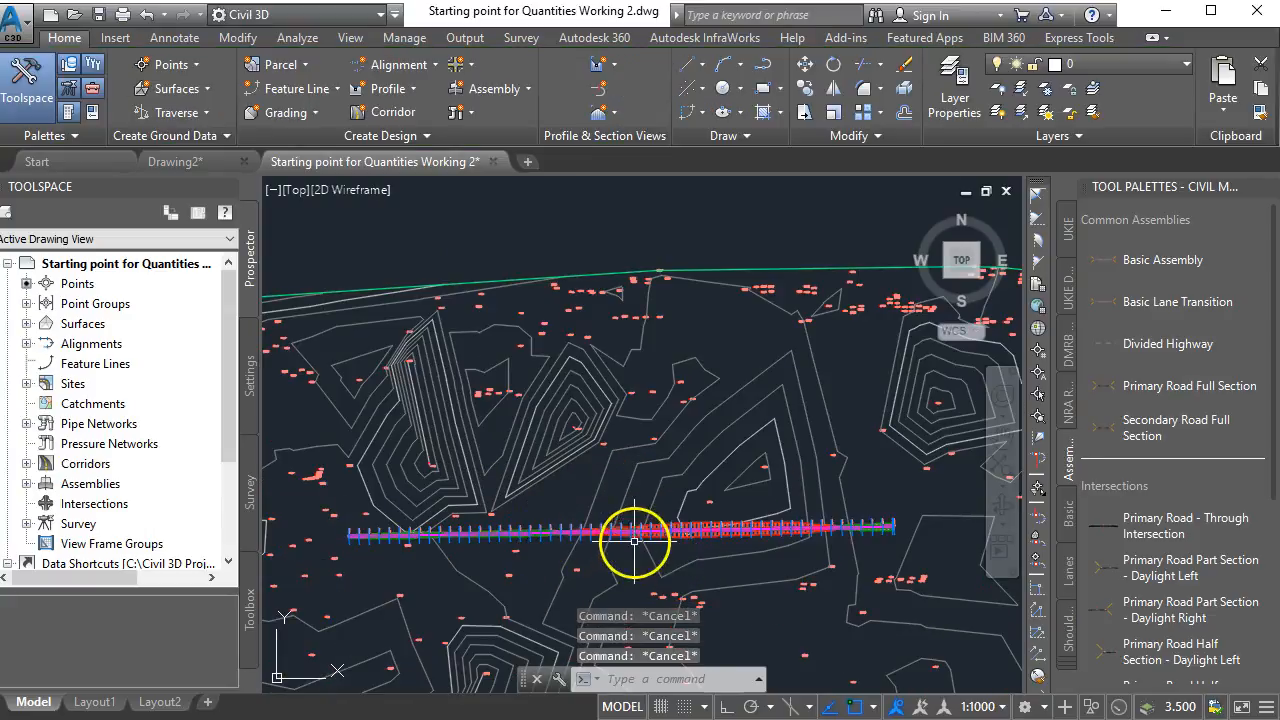
- Select the corridor near station 0+950 and create a new corridor surface for it
scroll(537, 538, up, 3)
scroll(537, 538, up, 3)
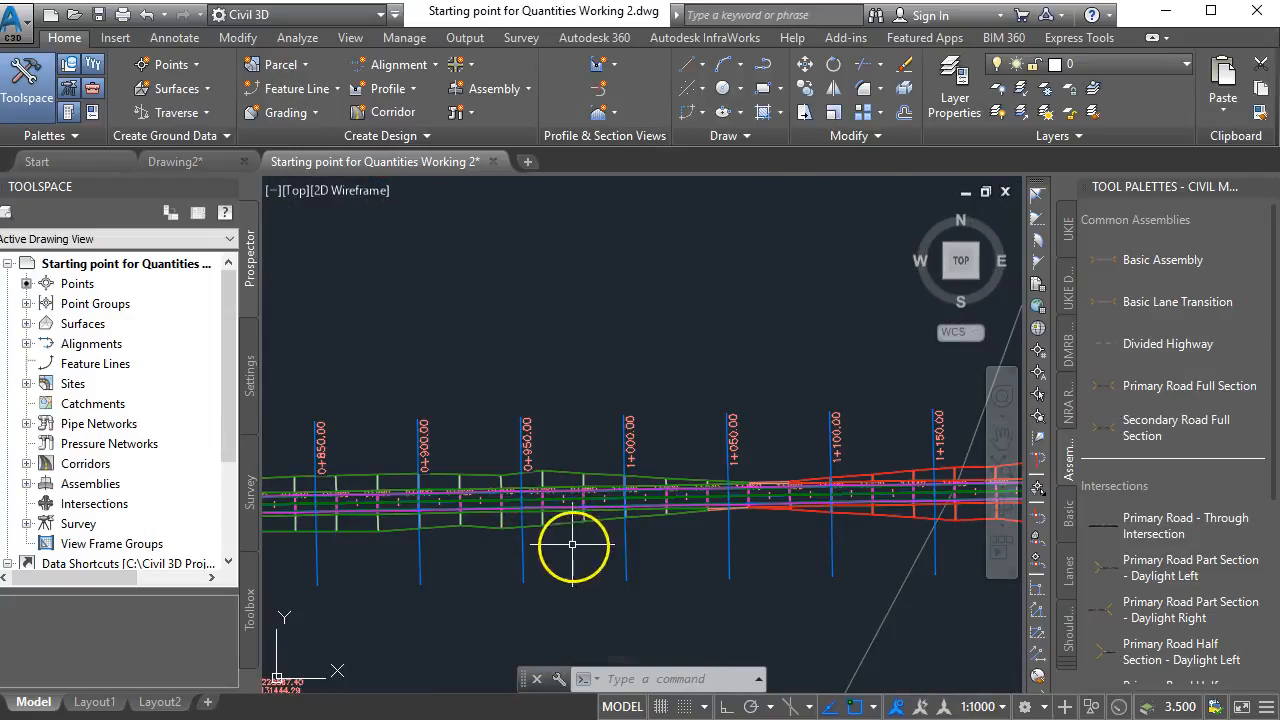
click(557, 522)
scroll(557, 520, up, 4)
click(557, 512)
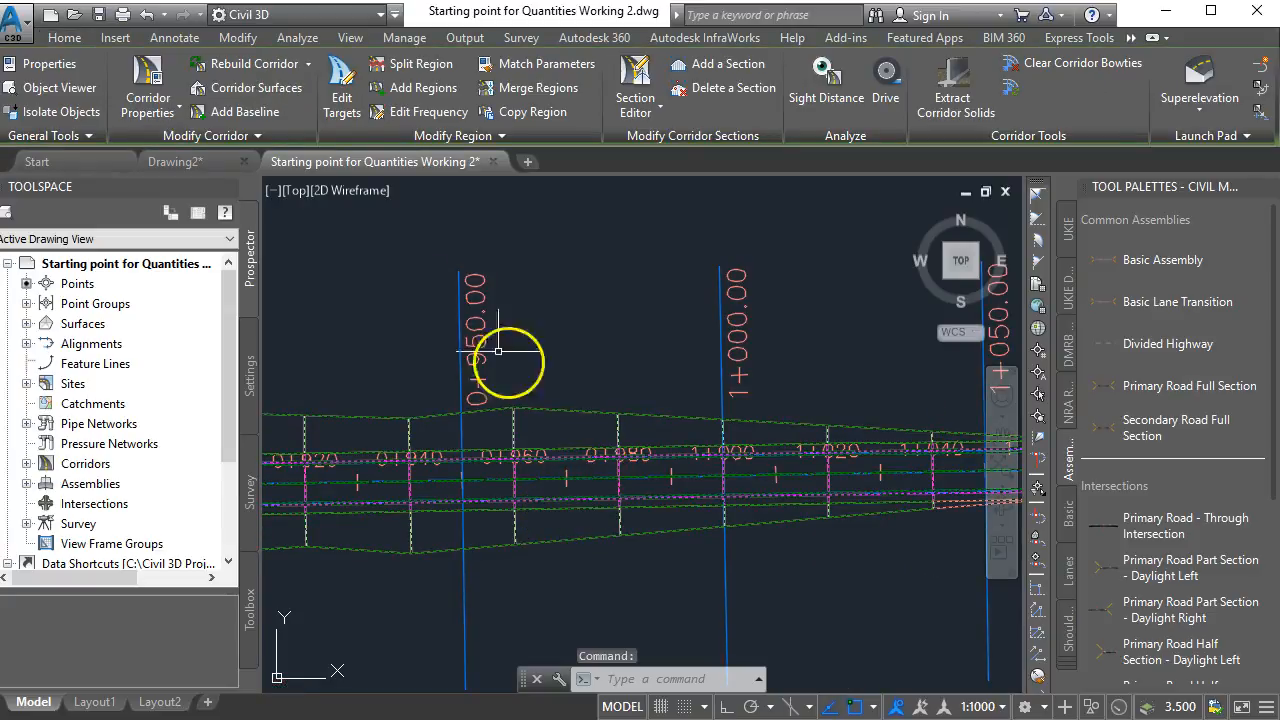
click(256, 88)
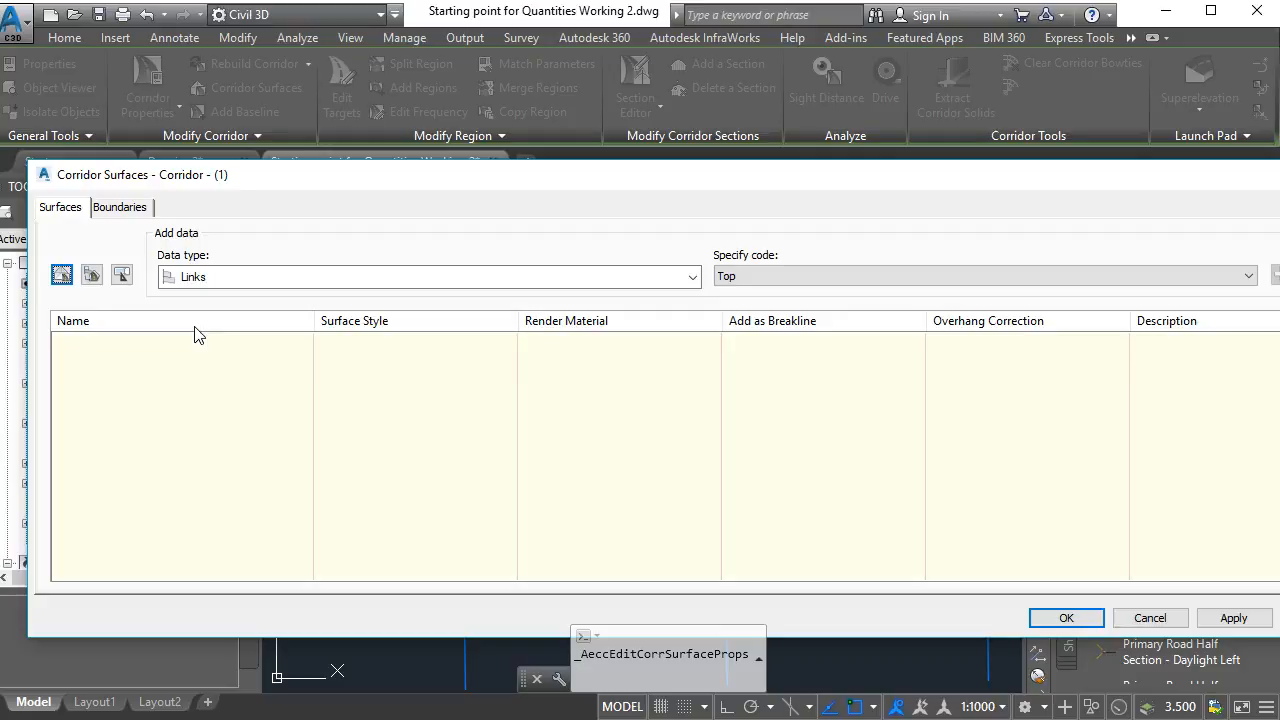
click(62, 275)
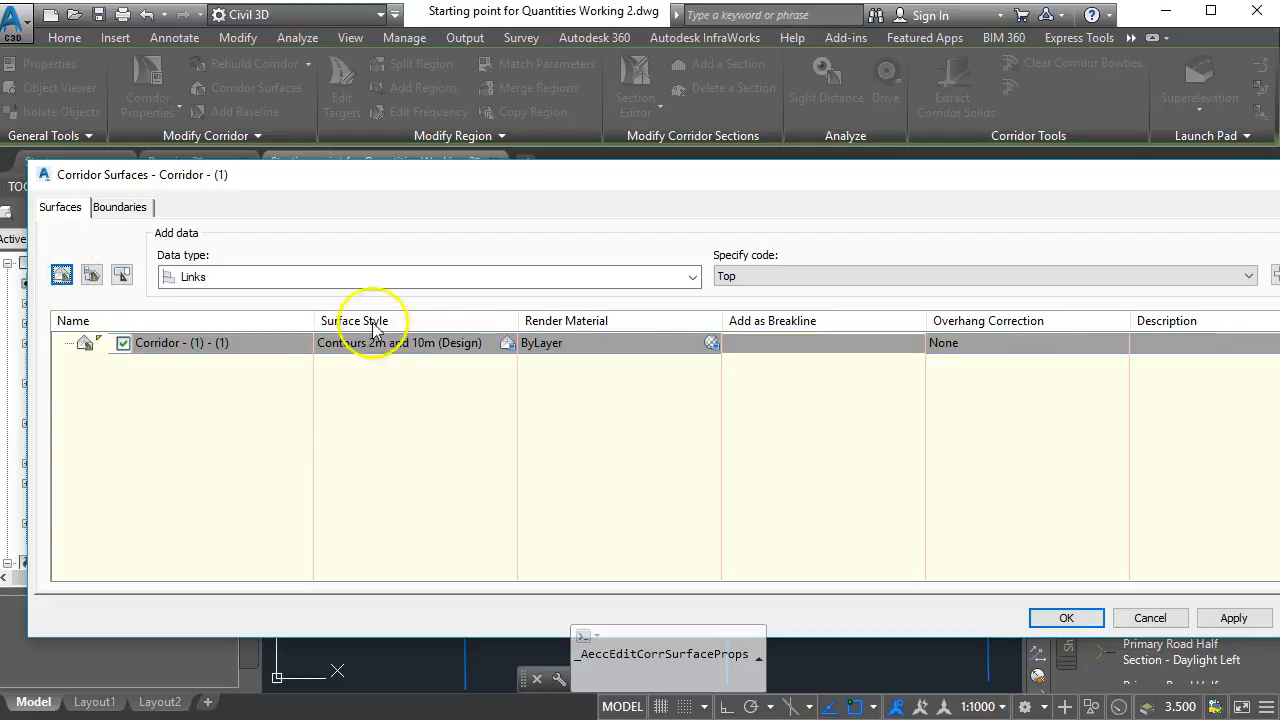
- Add Links data with the Top code to the new corridor surface, resizing the dialog to fit the screen
click(690, 277)
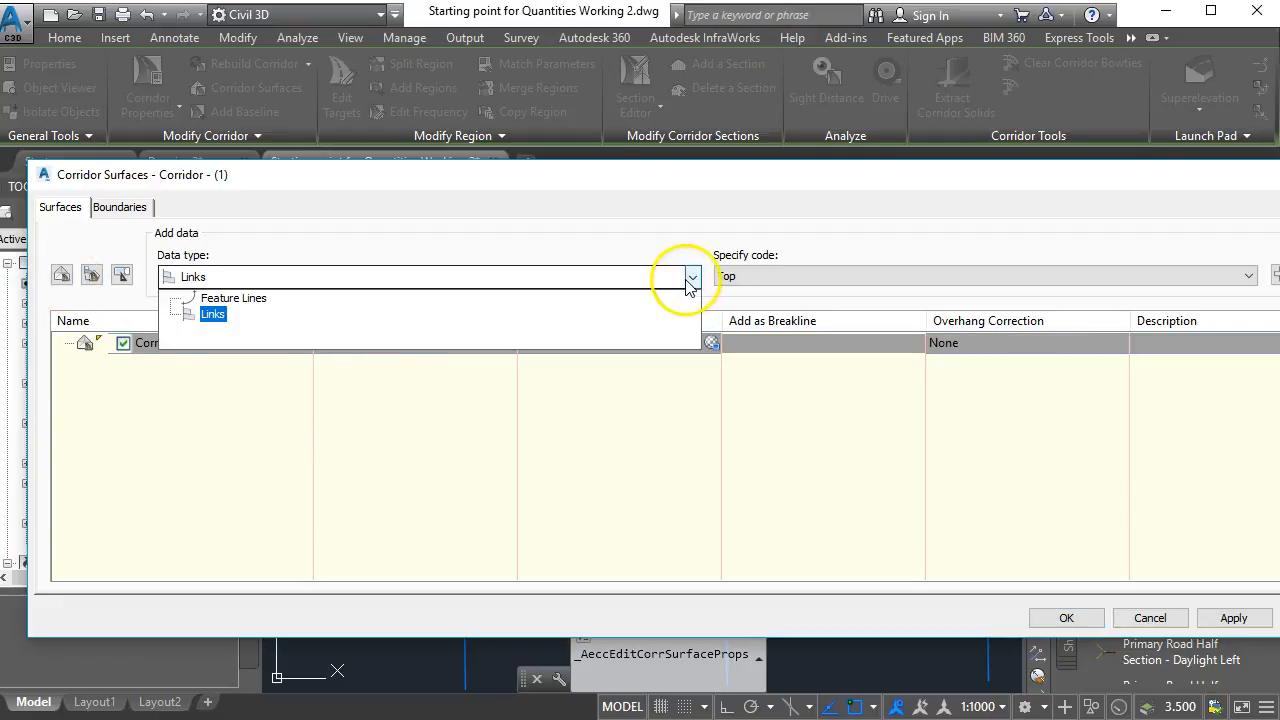
click(213, 314)
click(793, 279)
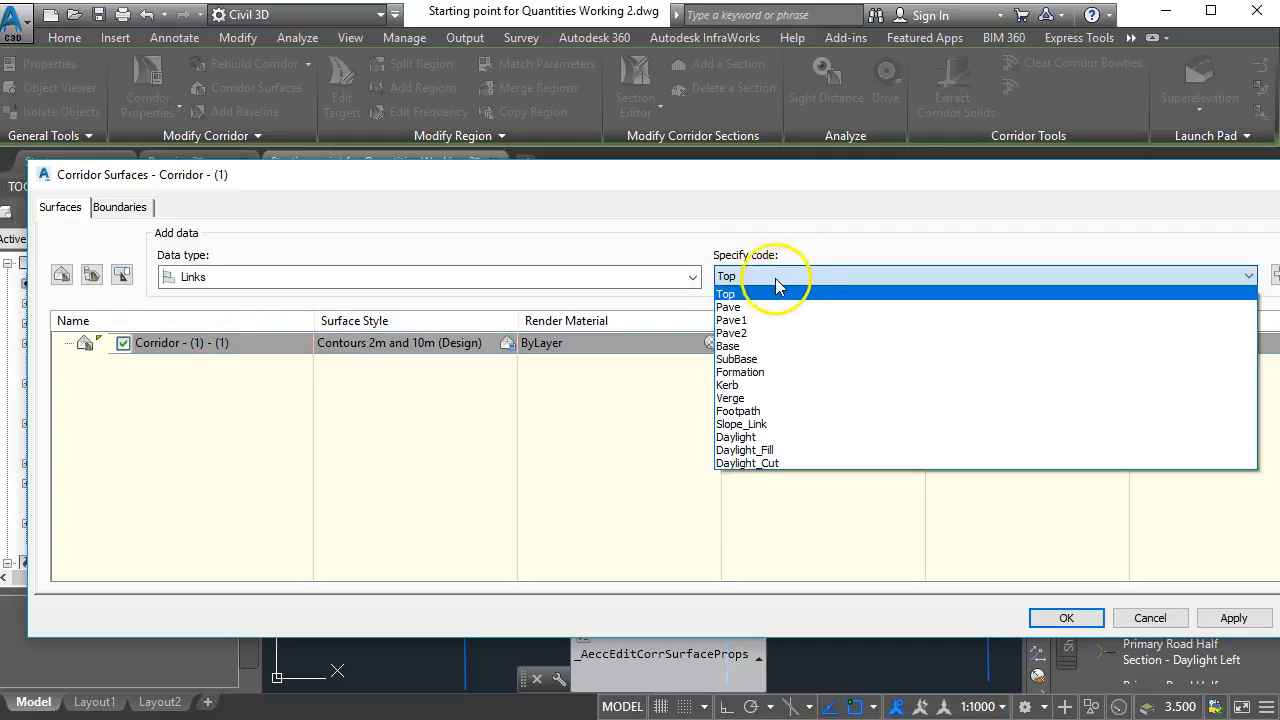
click(740, 294)
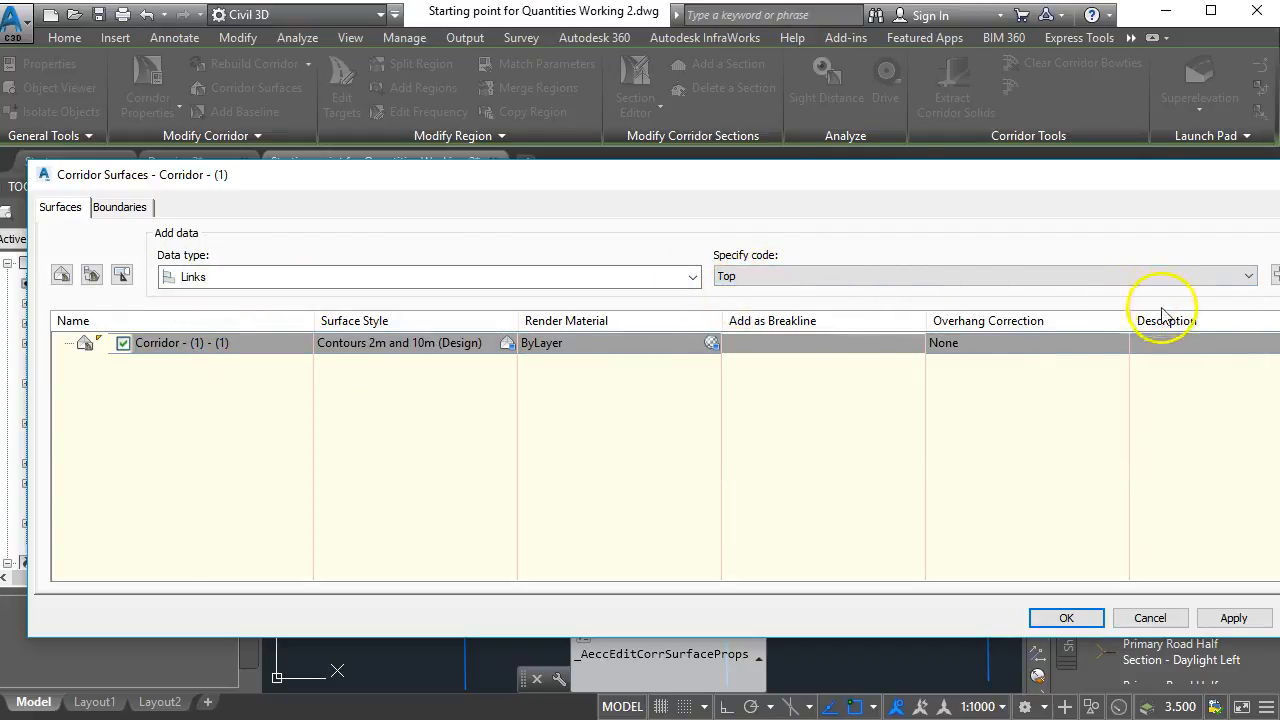
drag(1000, 185, 869, 192)
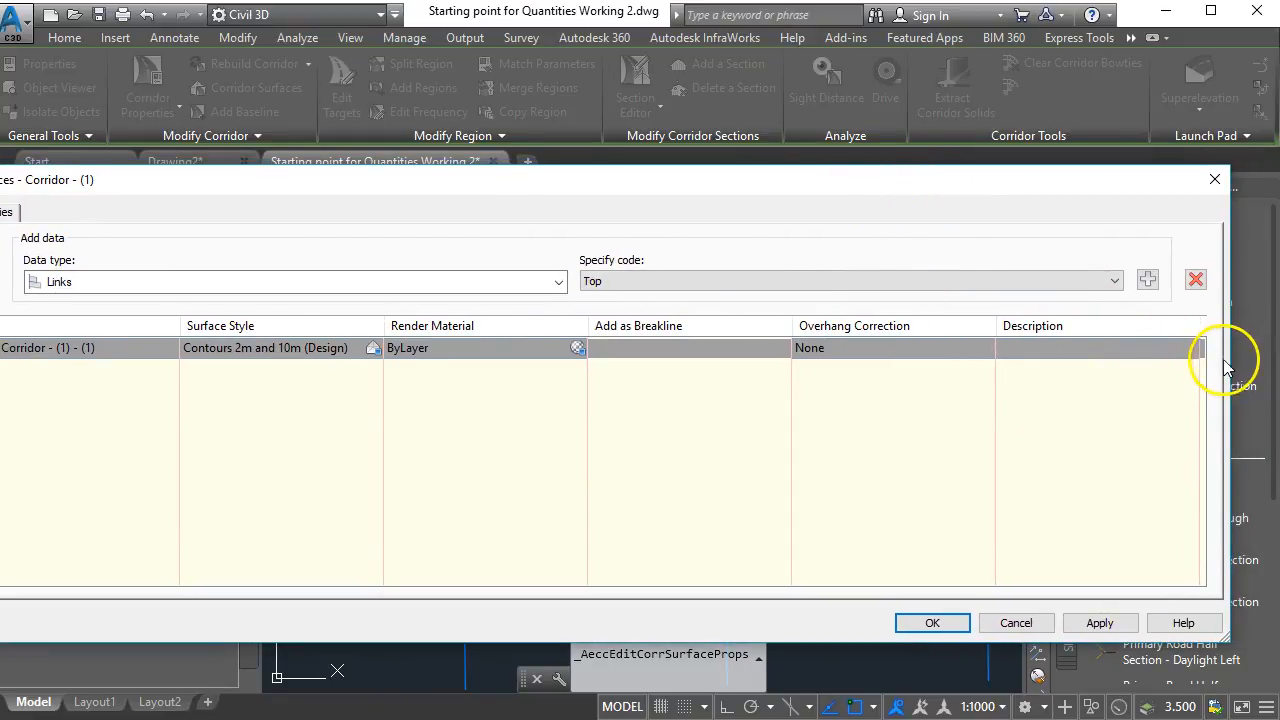
drag(1231, 352, 958, 350)
drag(523, 186, 685, 139)
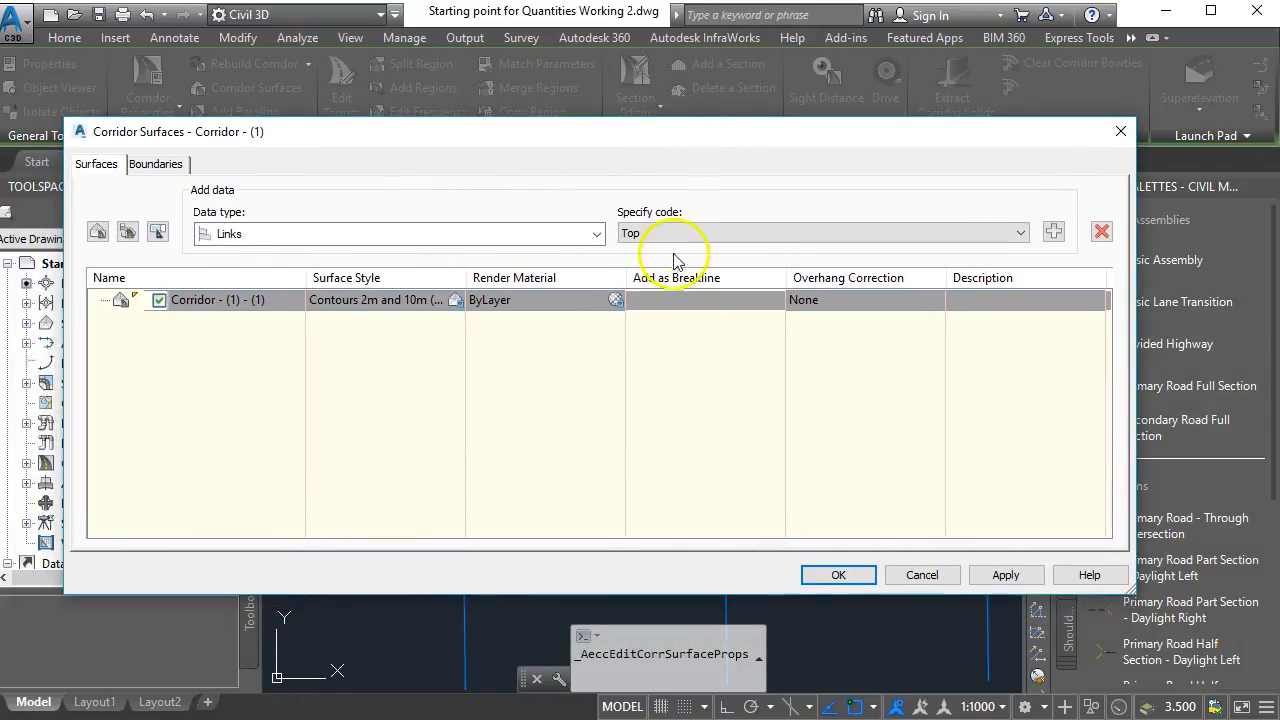
click(1054, 233)
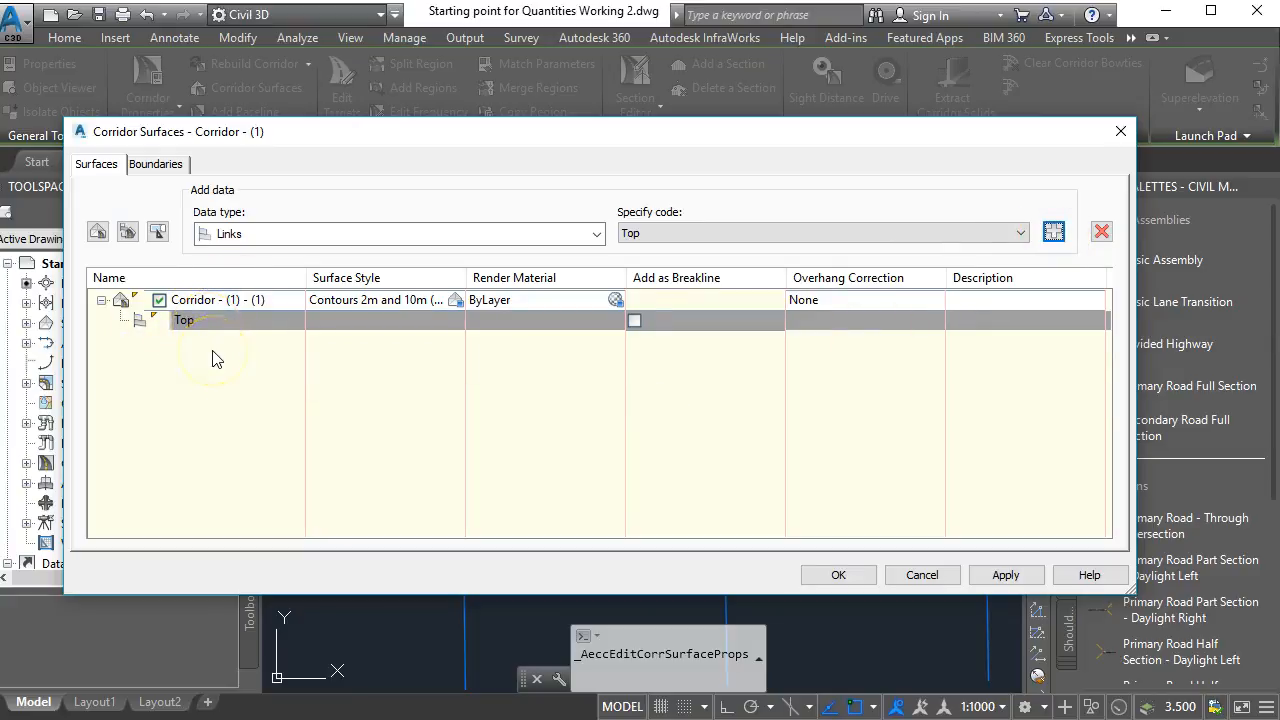
- Rename the corridor surface as Top Surface
click(227, 302)
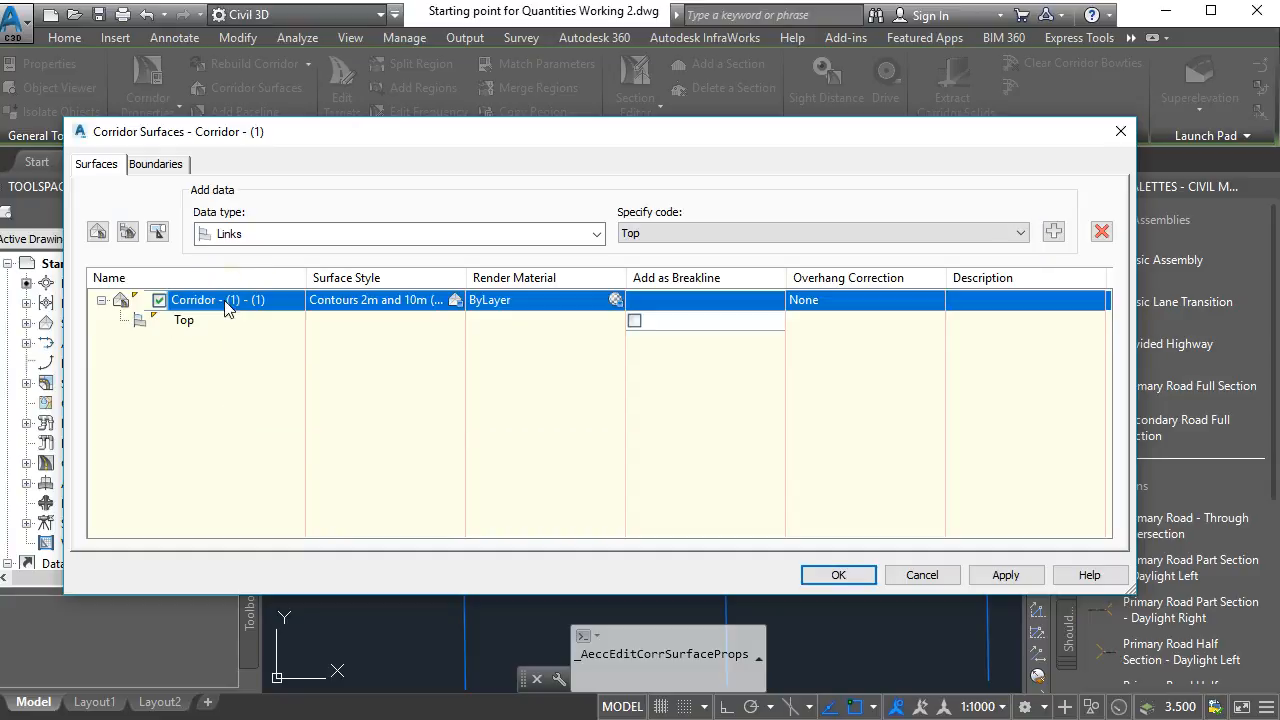
click(213, 302)
drag(296, 301, 181, 301)
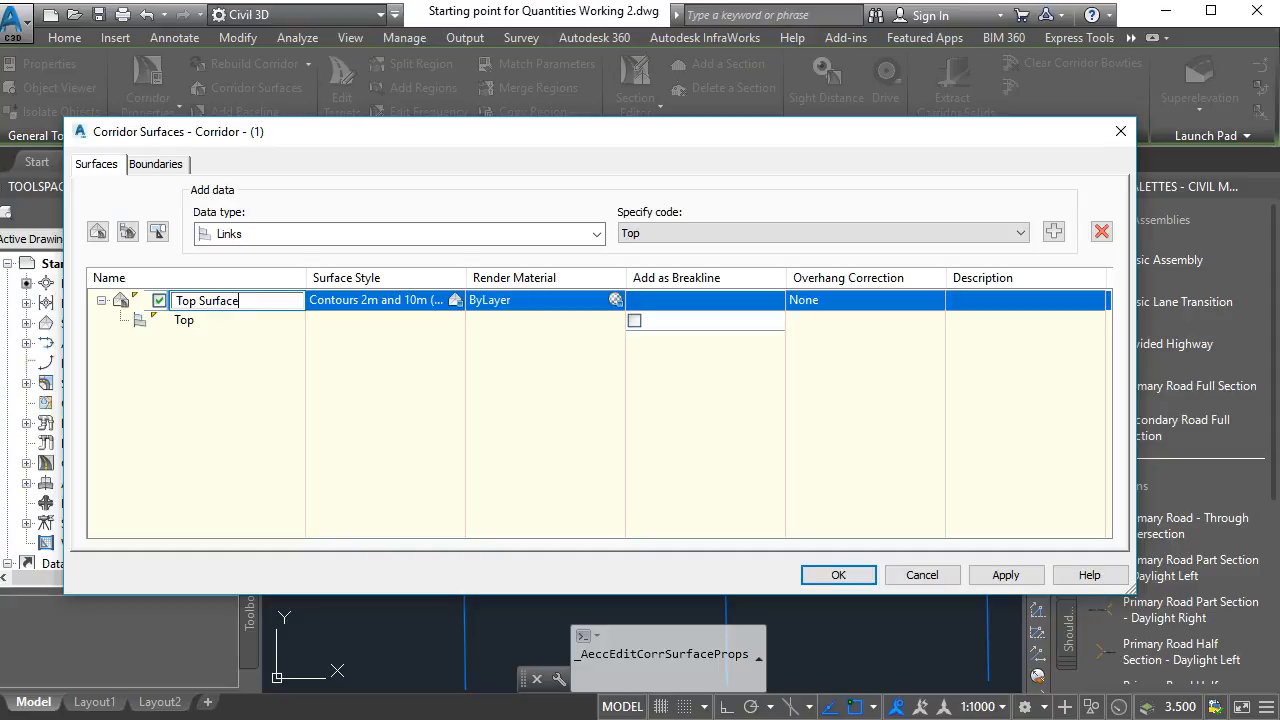
- Set the style of Top Surface to Contours 1m and 5m (Background)
click(358, 300)
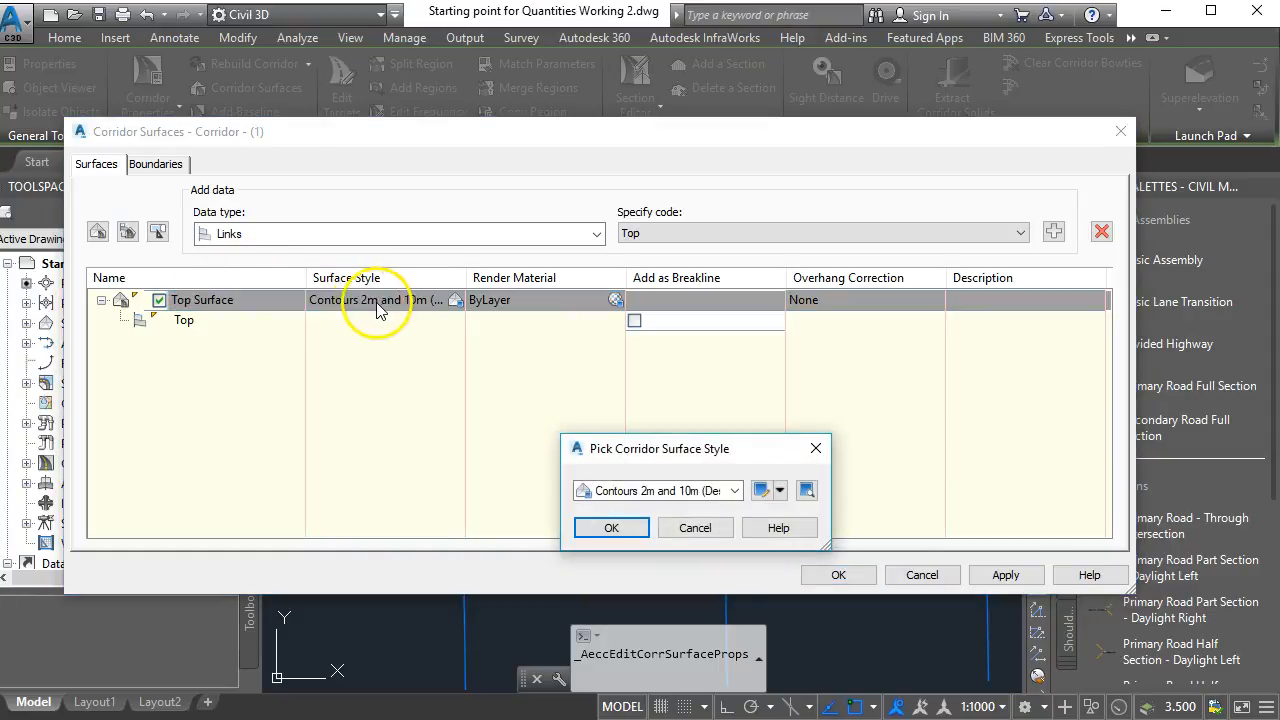
click(730, 490)
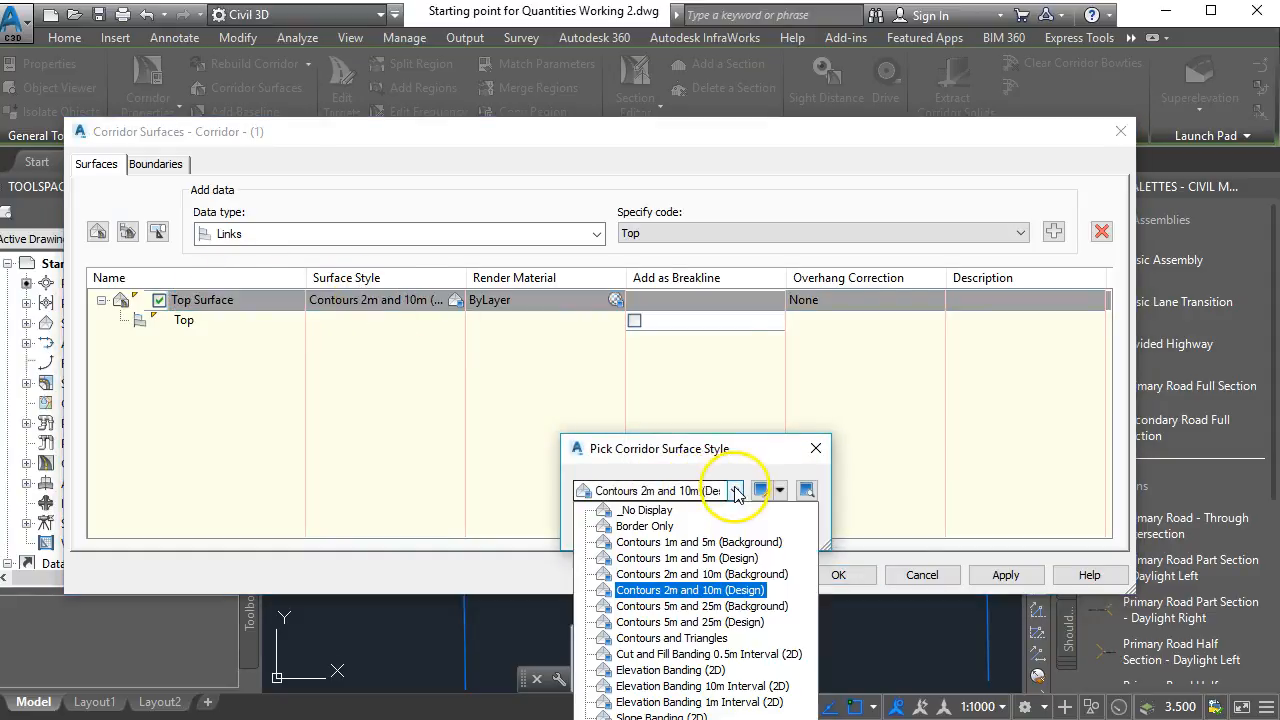
click(657, 542)
click(612, 528)
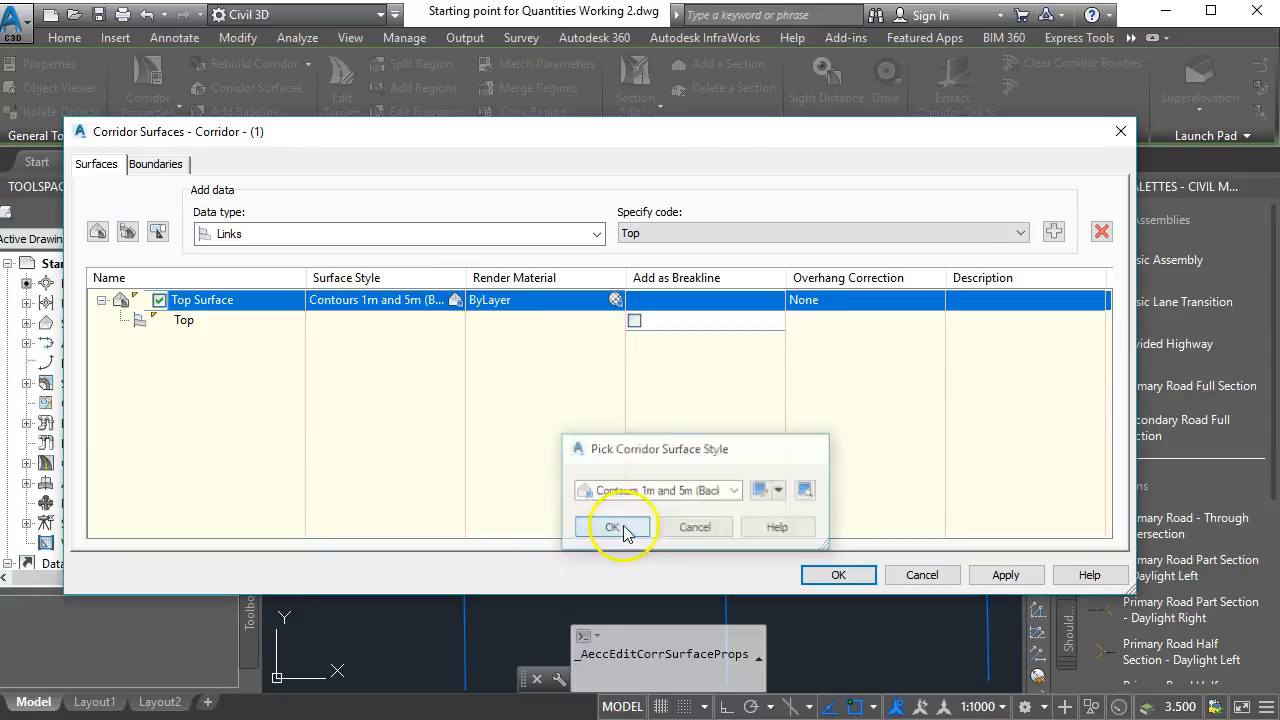
- Add the Top links as breaklines and set the overhang correction of Top Surface to Top Links
click(634, 321)
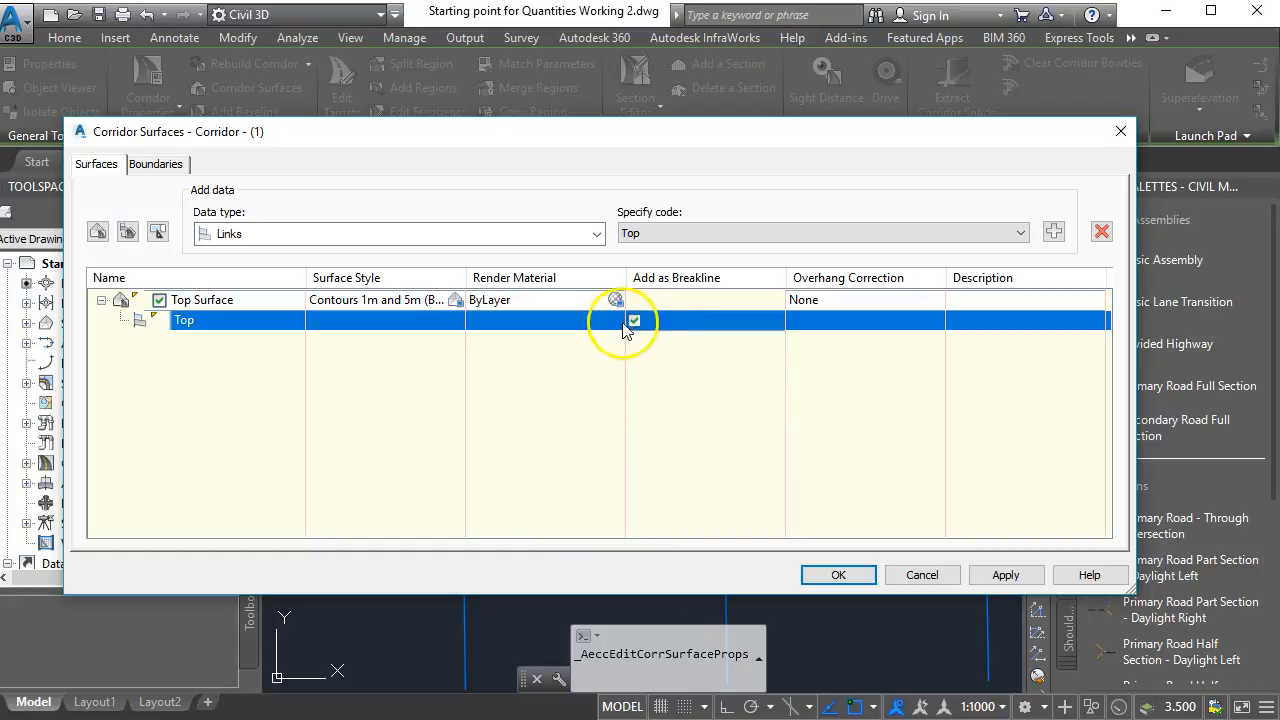
click(849, 302)
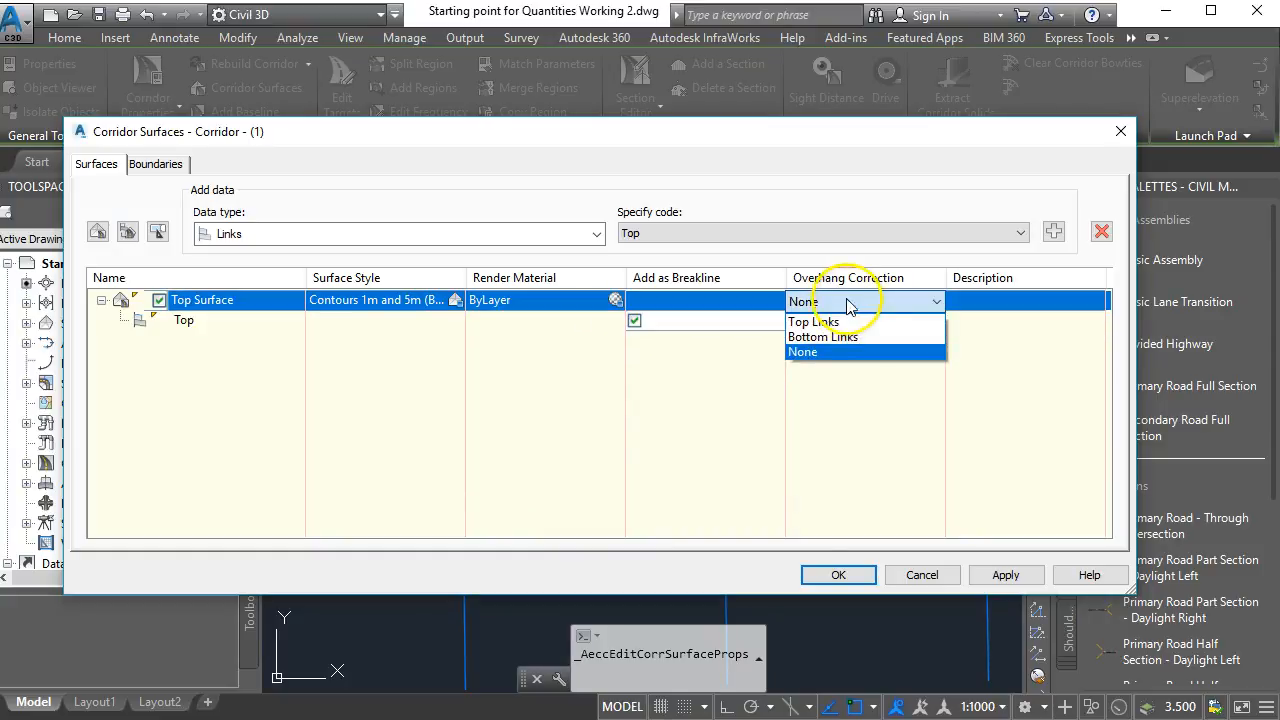
click(815, 322)
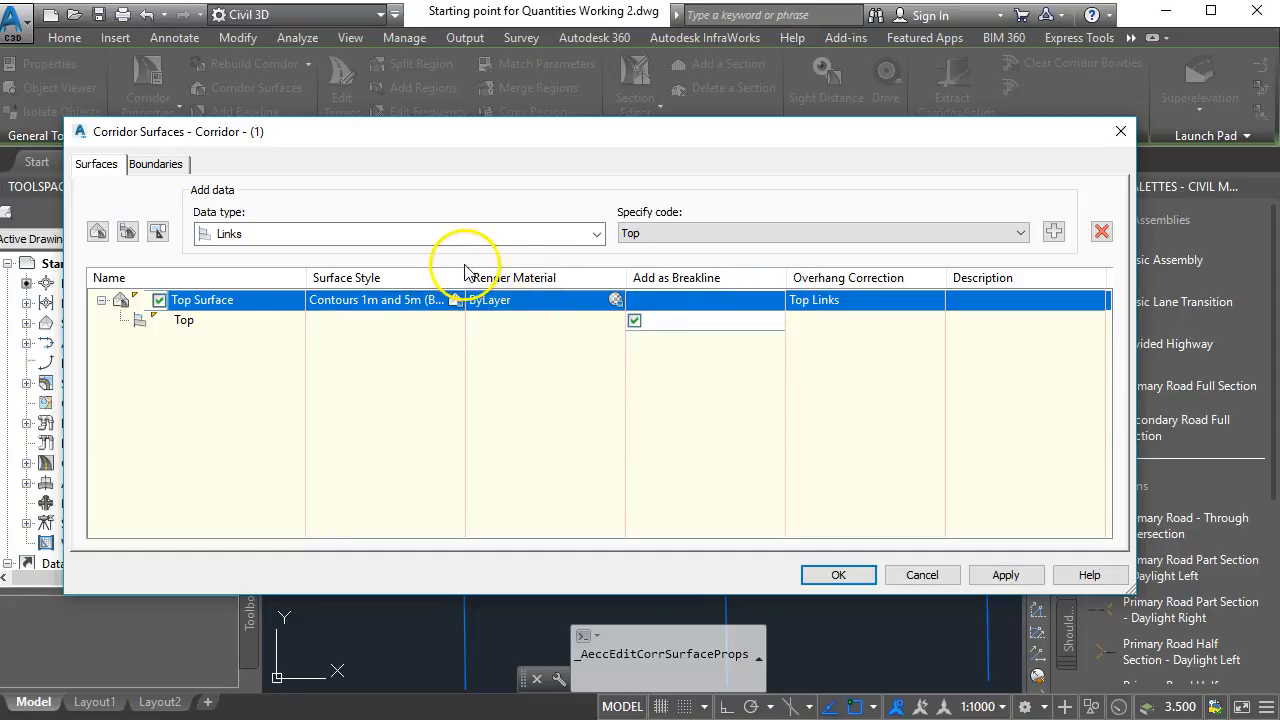
- Create a second corridor surface and name it Formation
click(694, 234)
click(694, 234)
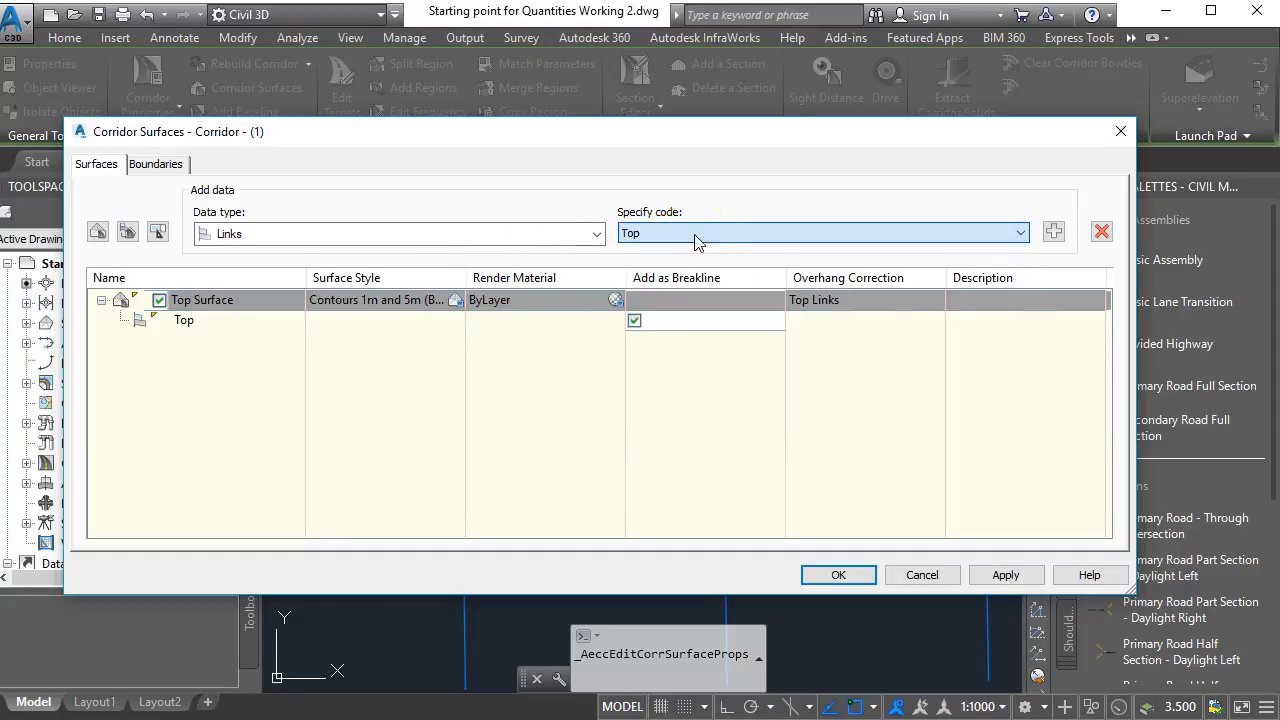
click(99, 233)
click(200, 340)
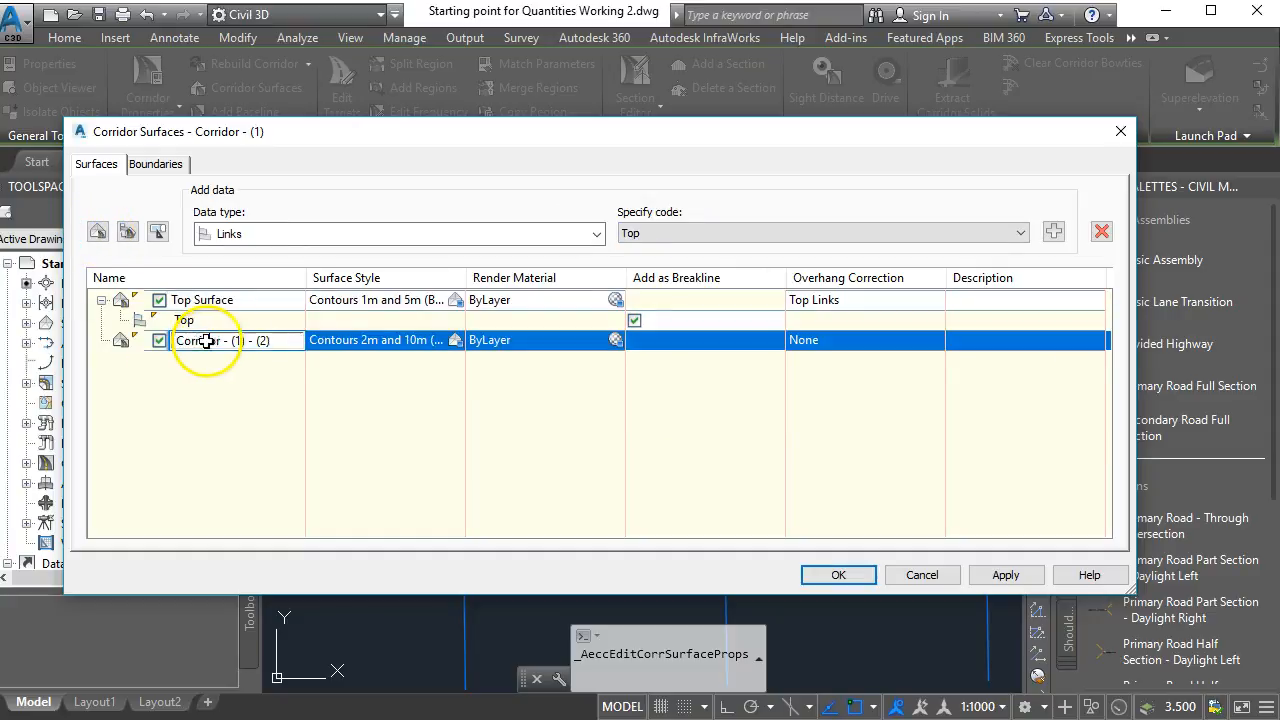
click(163, 340)
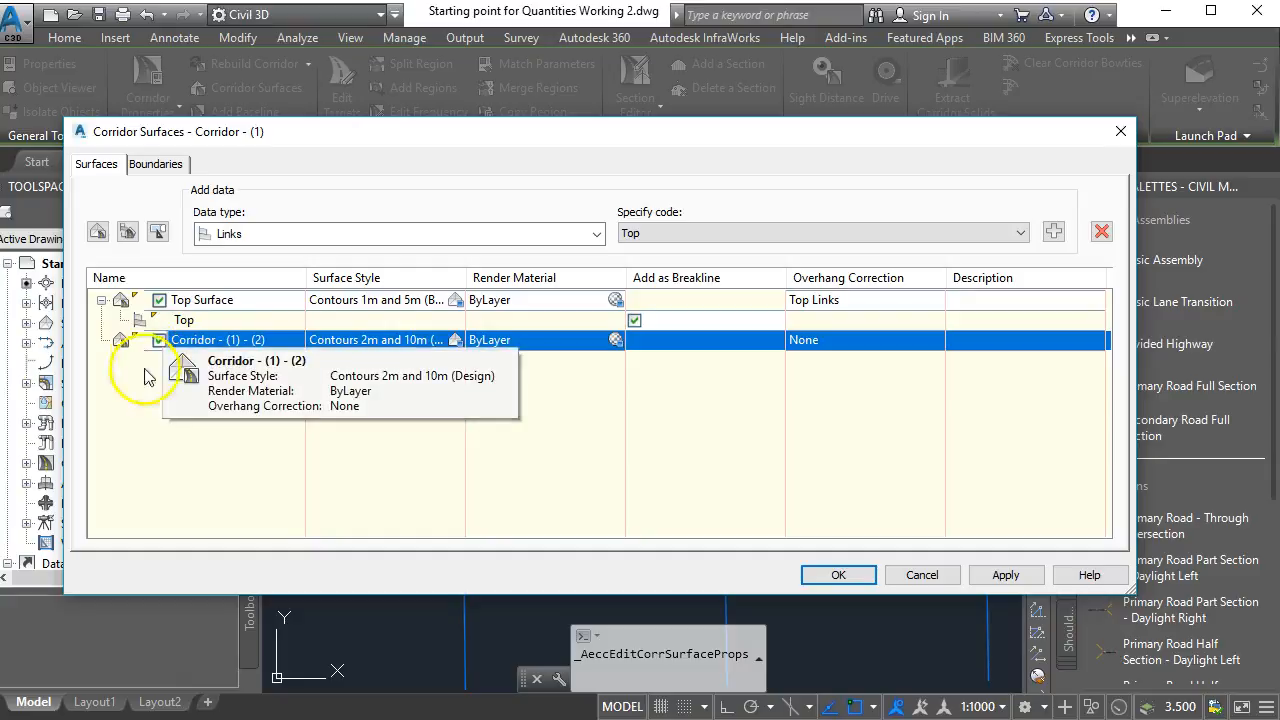
click(202, 340)
drag(270, 341, 191, 341)
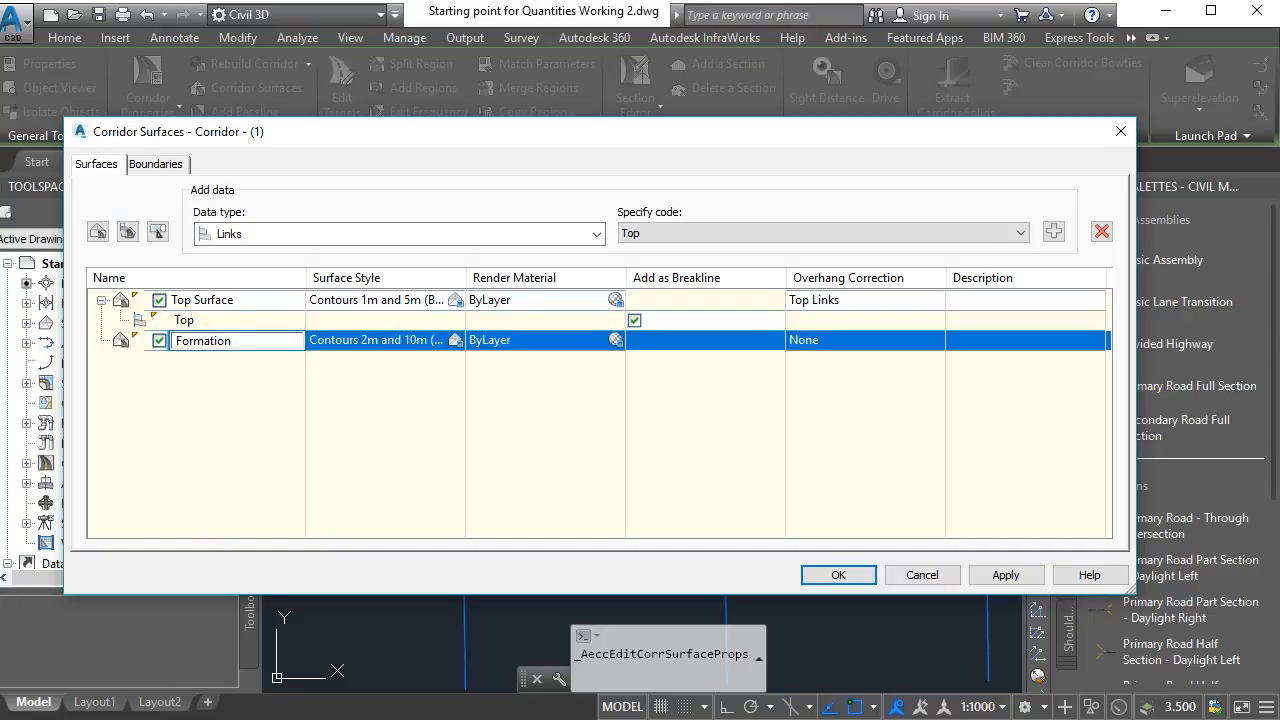
- Set the style of the Formation surface to Contours 1m and 5m (Background)
click(362, 341)
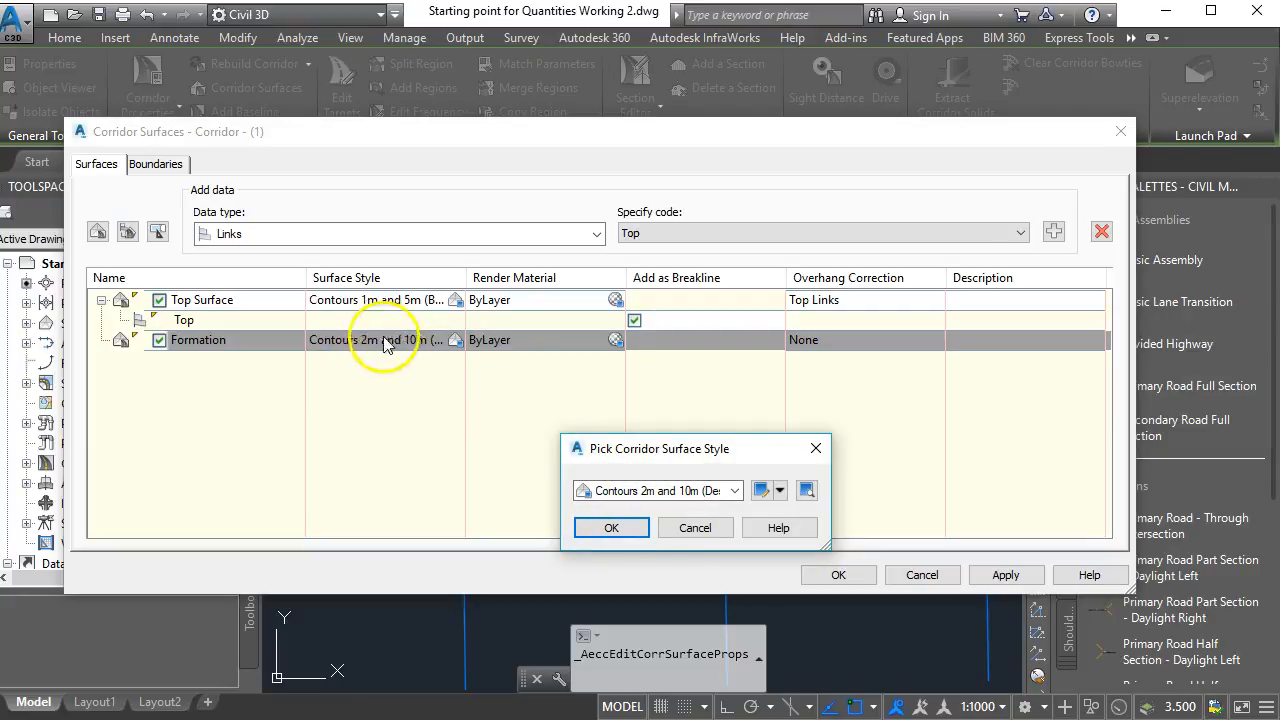
click(734, 491)
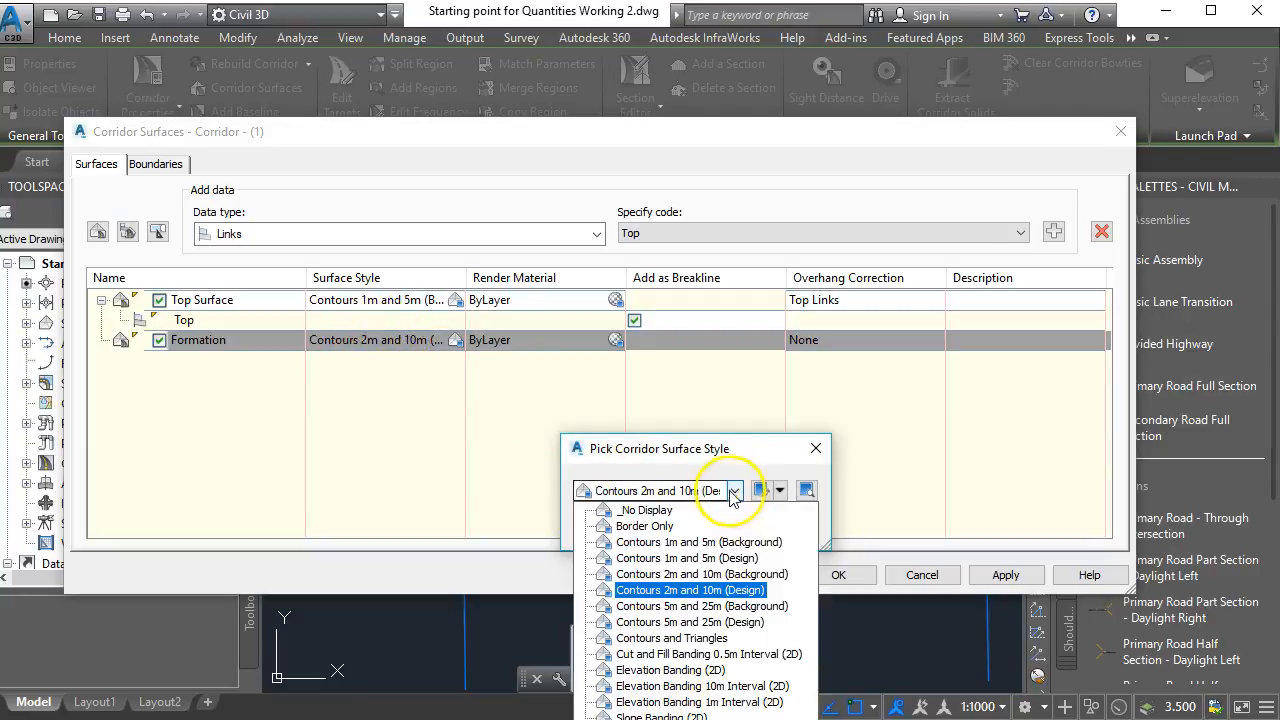
click(647, 545)
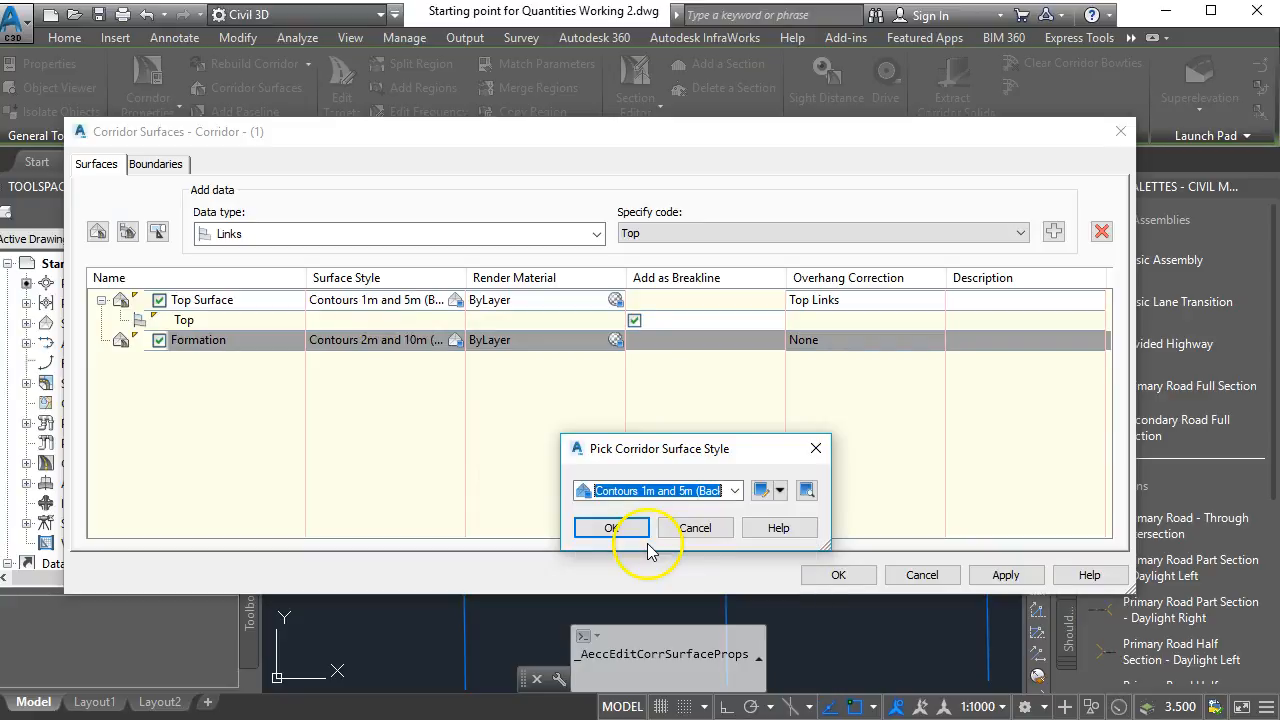
click(533, 525)
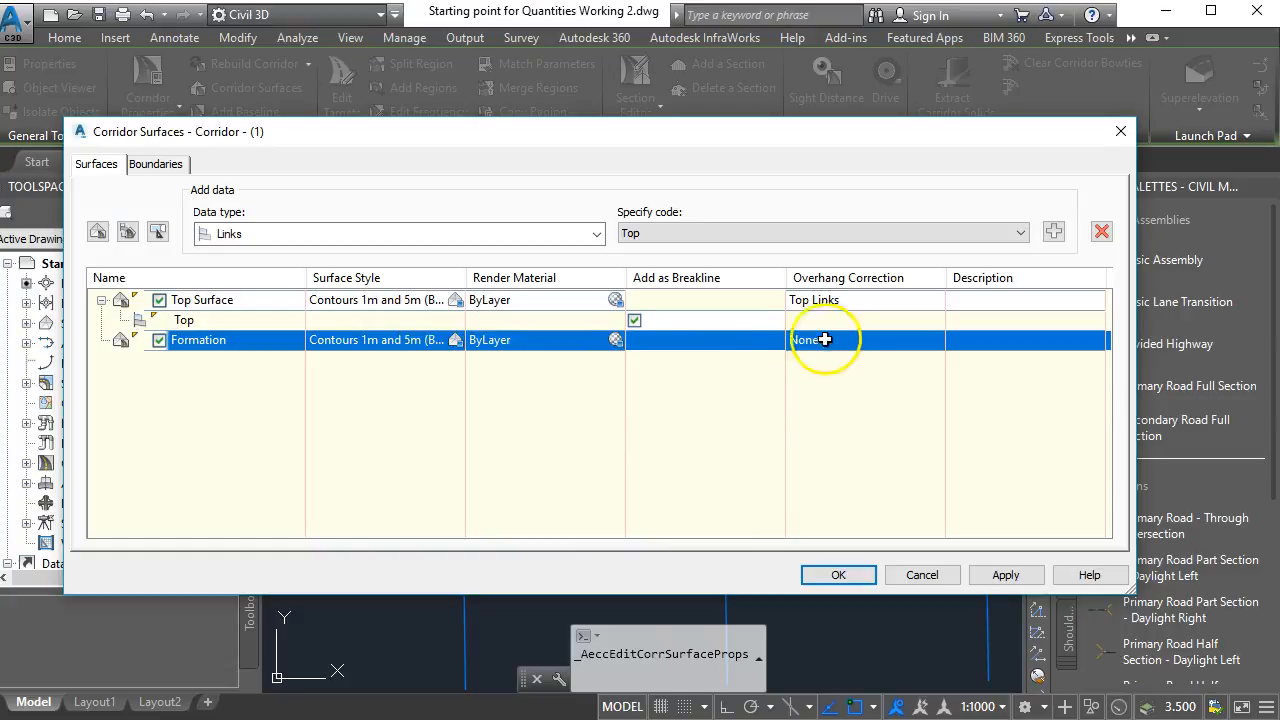
- Add Links data with the Formation code to the Formation surface
click(655, 236)
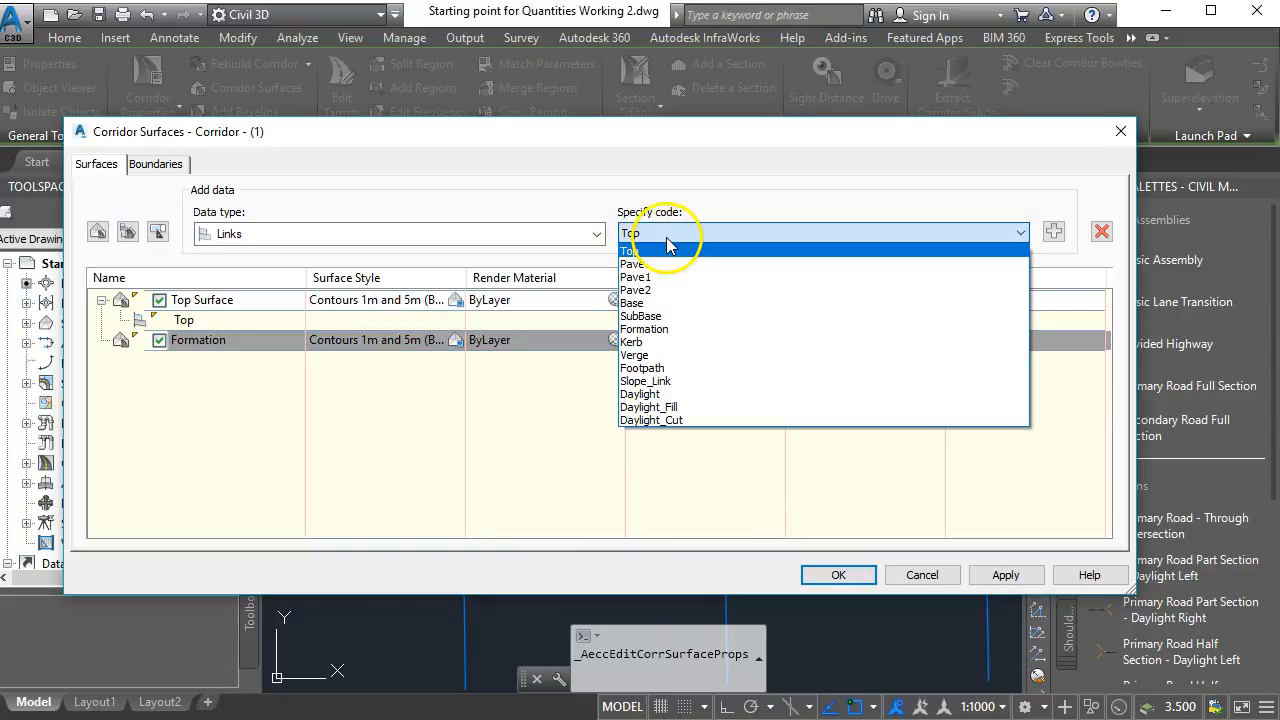
click(643, 329)
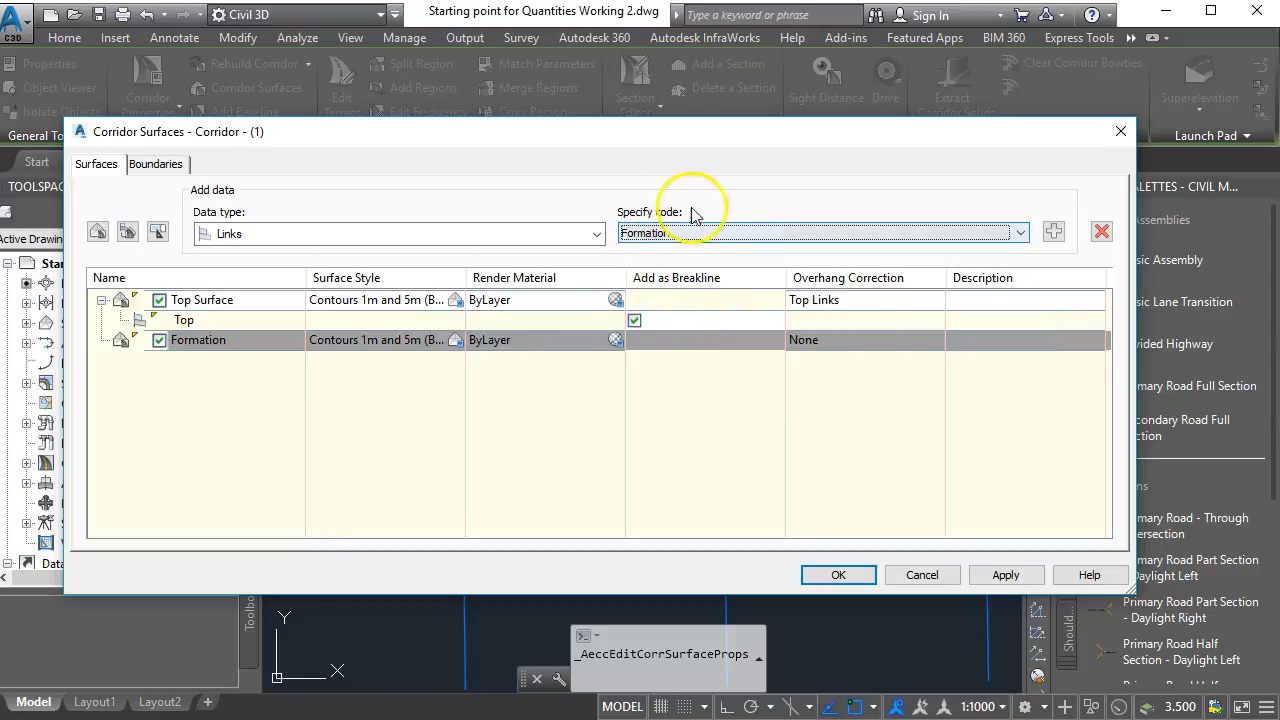
click(1053, 233)
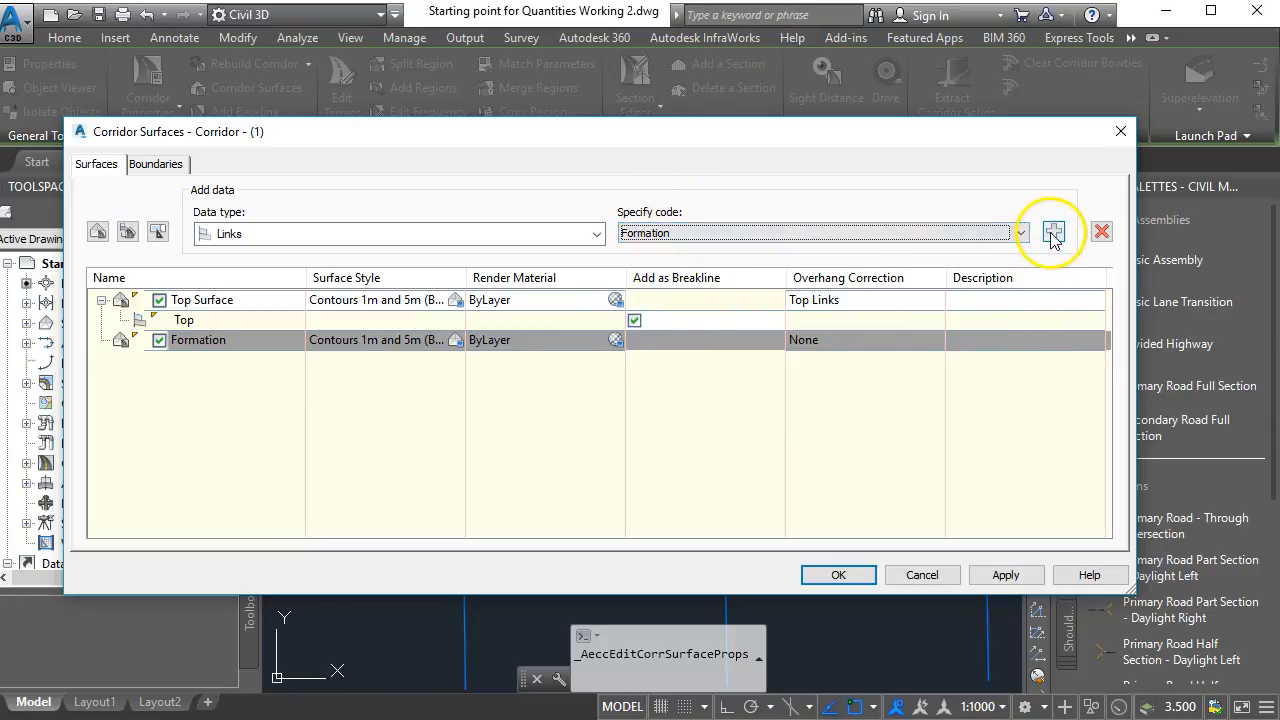
- Add the Formation links as breaklines and set the overhang correction of the Formation surface to Bottom Links
click(635, 361)
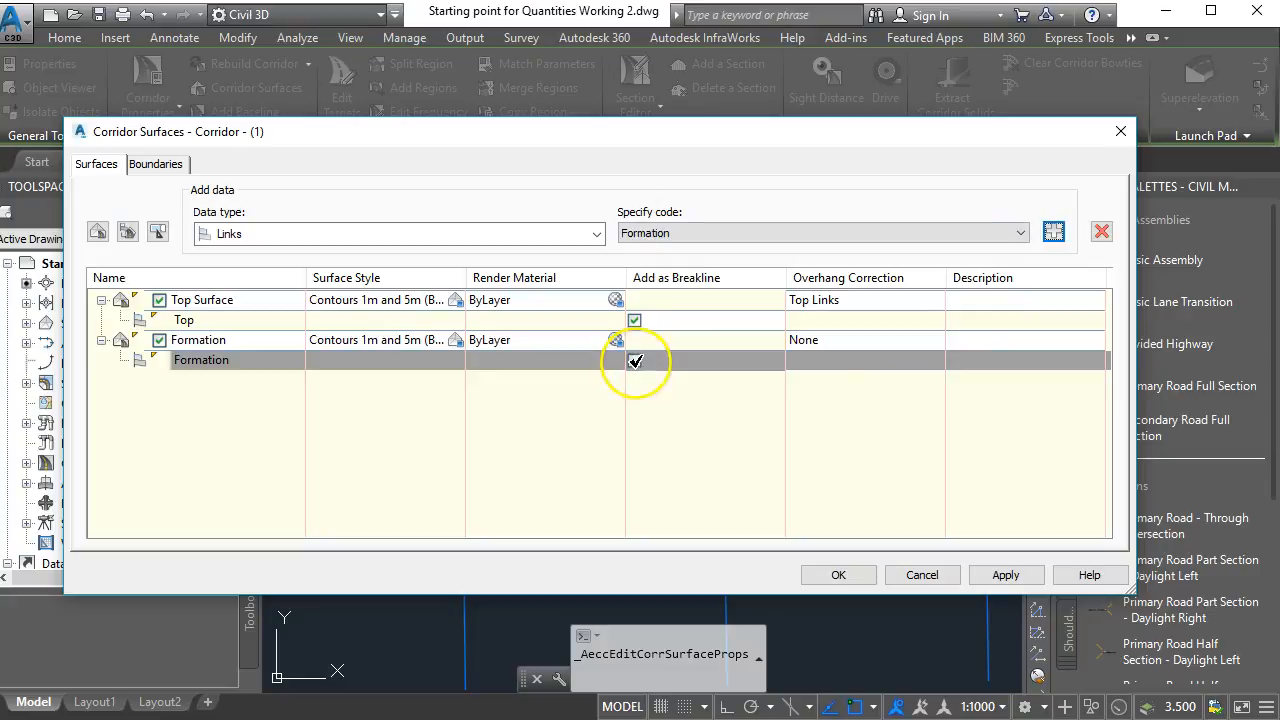
click(823, 340)
click(822, 377)
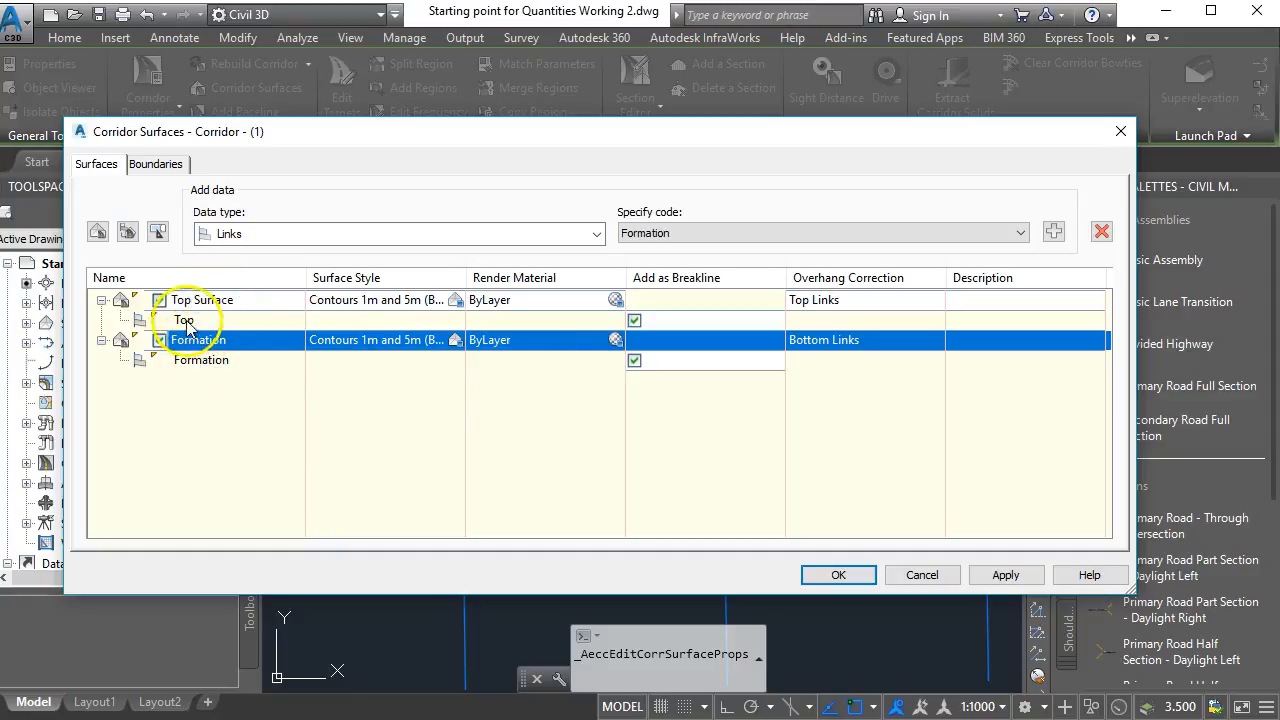
mouse_move(190, 340)
mouse_down()
mouse_move(146, 323)
mouse_move(206, 366)
mouse_move(195, 378)
mouse_move(171, 371)
mouse_move(195, 362)
mouse_up()
click(735, 234)
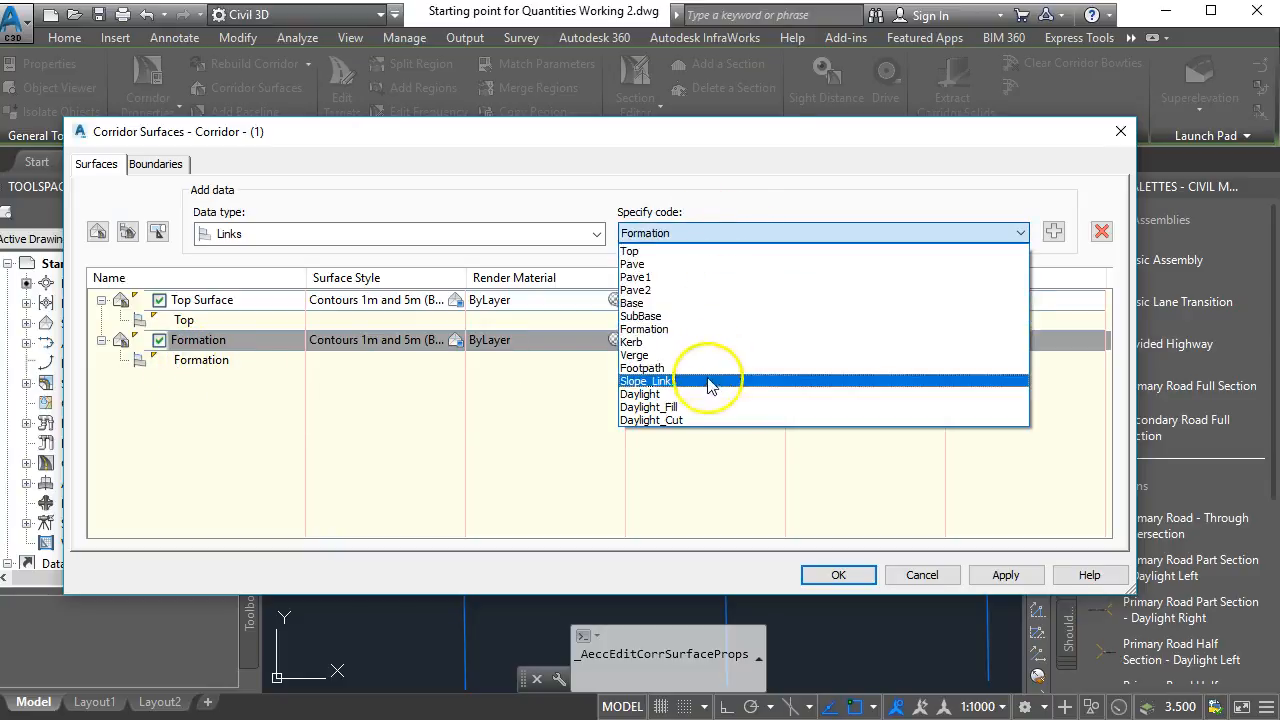
click(670, 236)
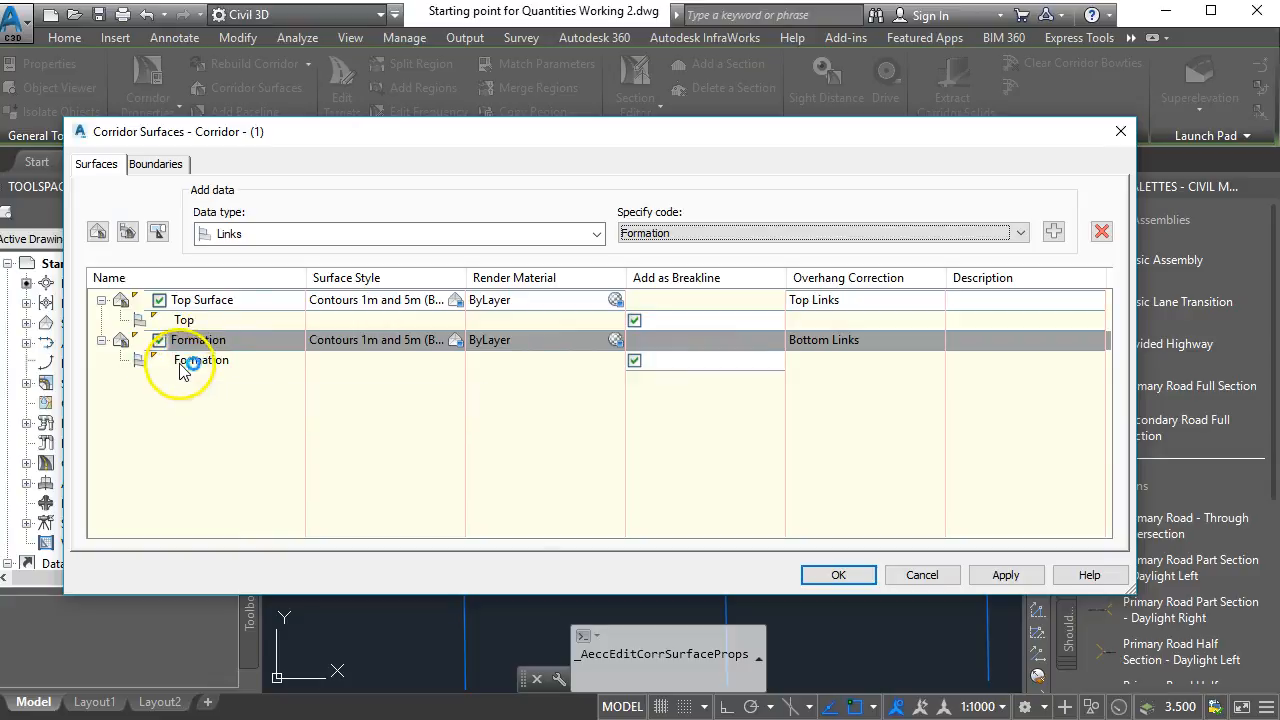
- Accept the corridor surface definitions and rebuild the corridor
click(833, 580)
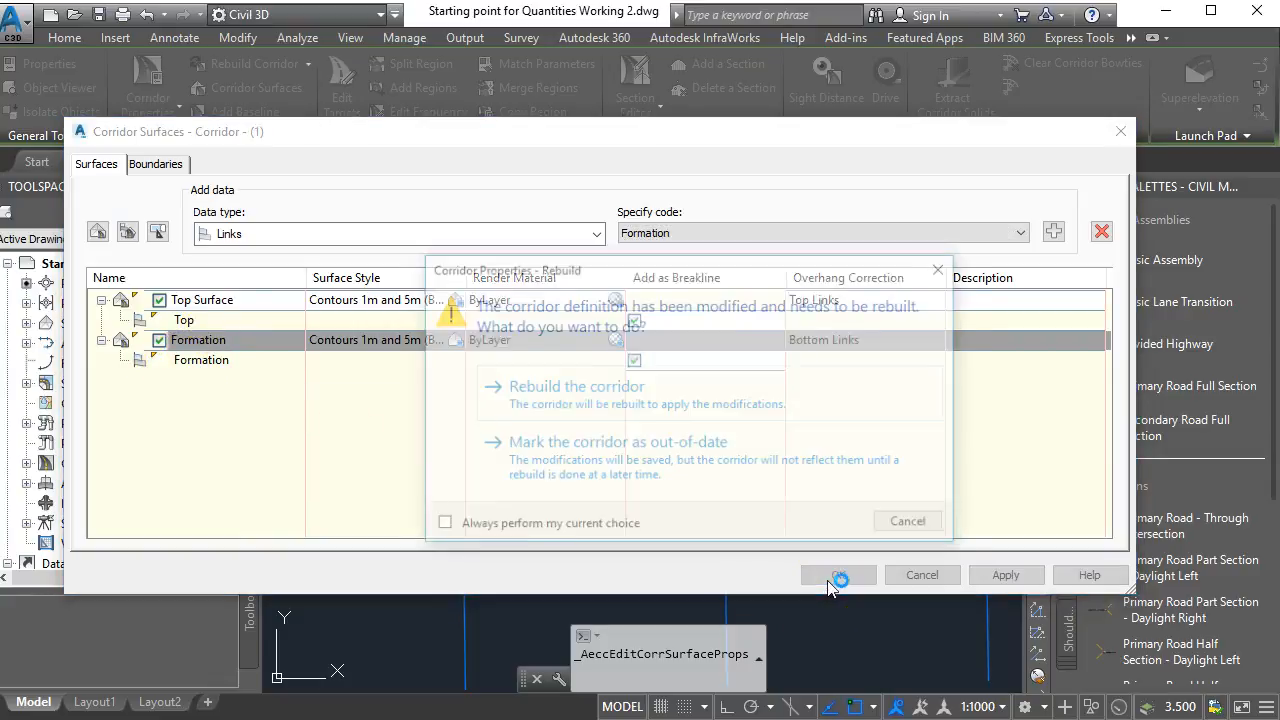
click(558, 400)
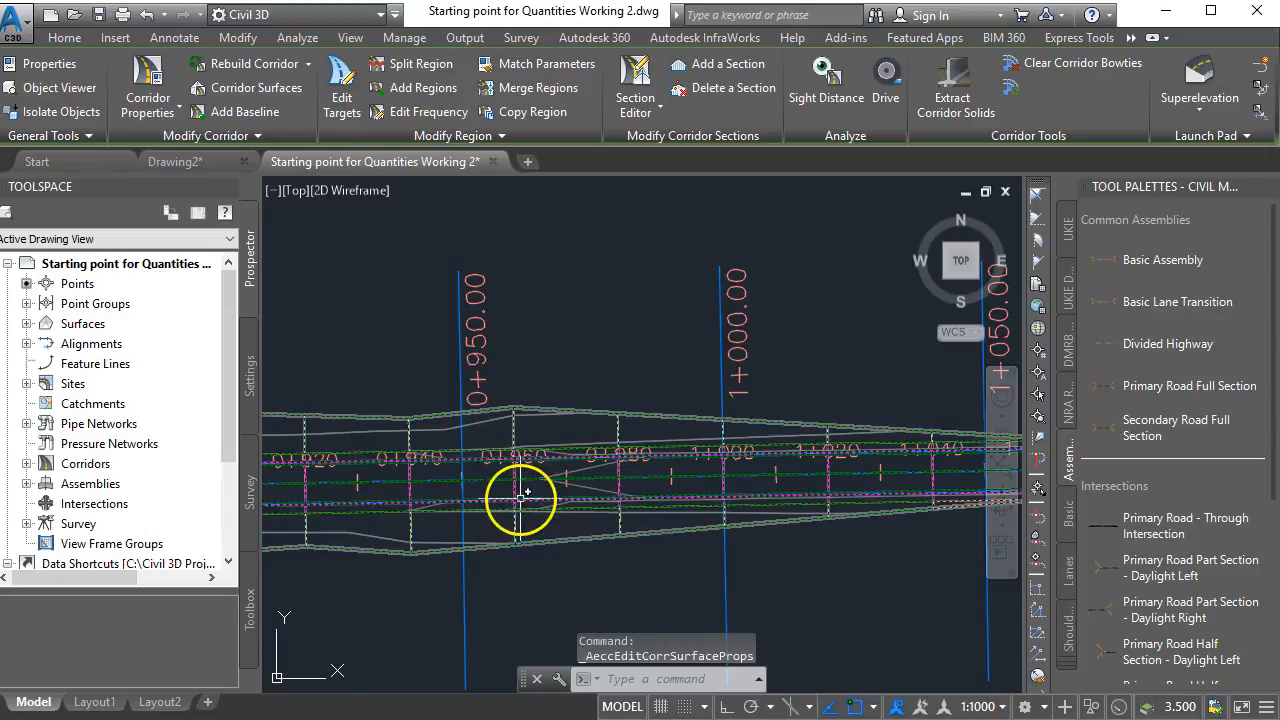
- Examine the corridor surface contours along the New Road alignment and the road profile in the section view at 1+300.00
scroll(520, 495, down, 6)
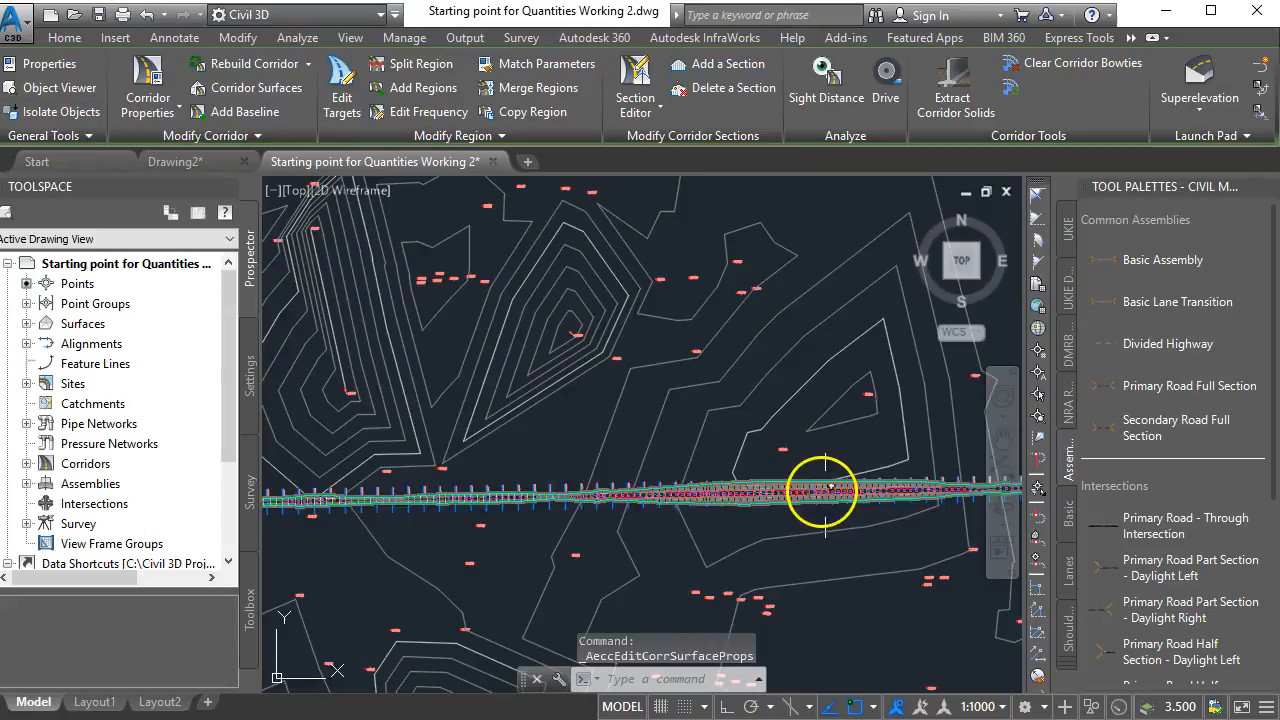
scroll(824, 492, up, 4)
scroll(780, 457, up, 3)
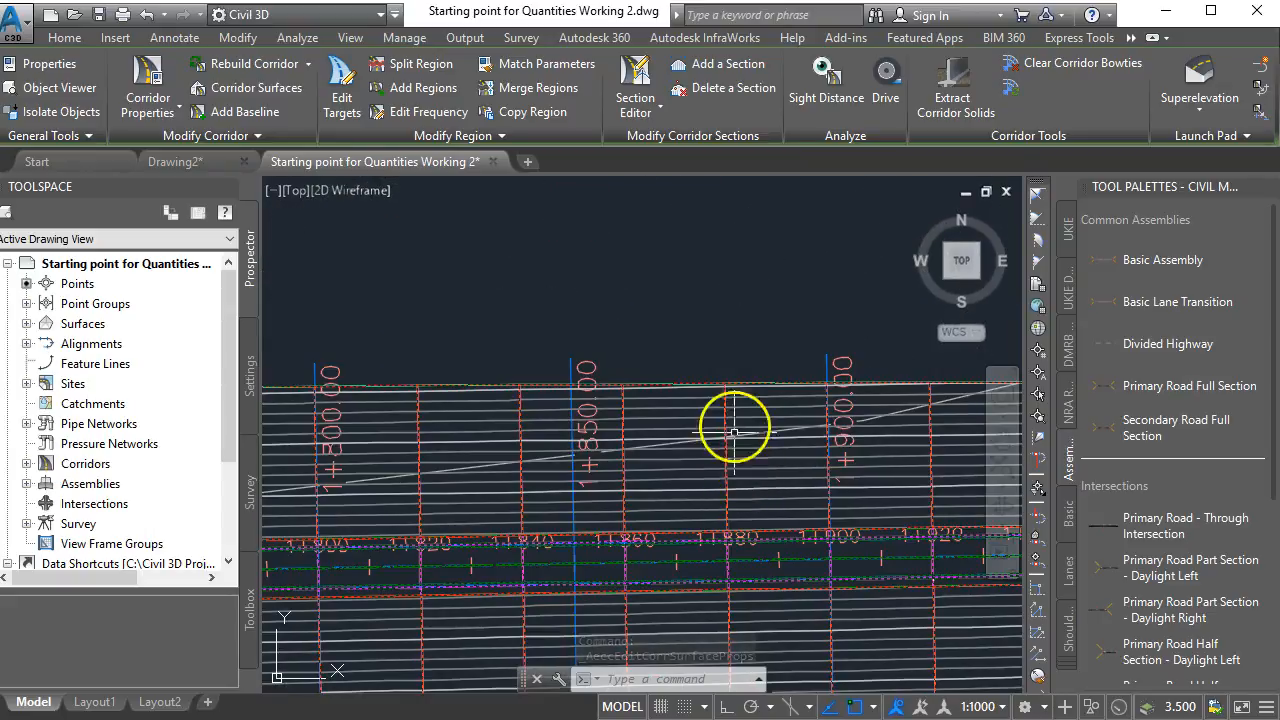
scroll(734, 493, down, 5)
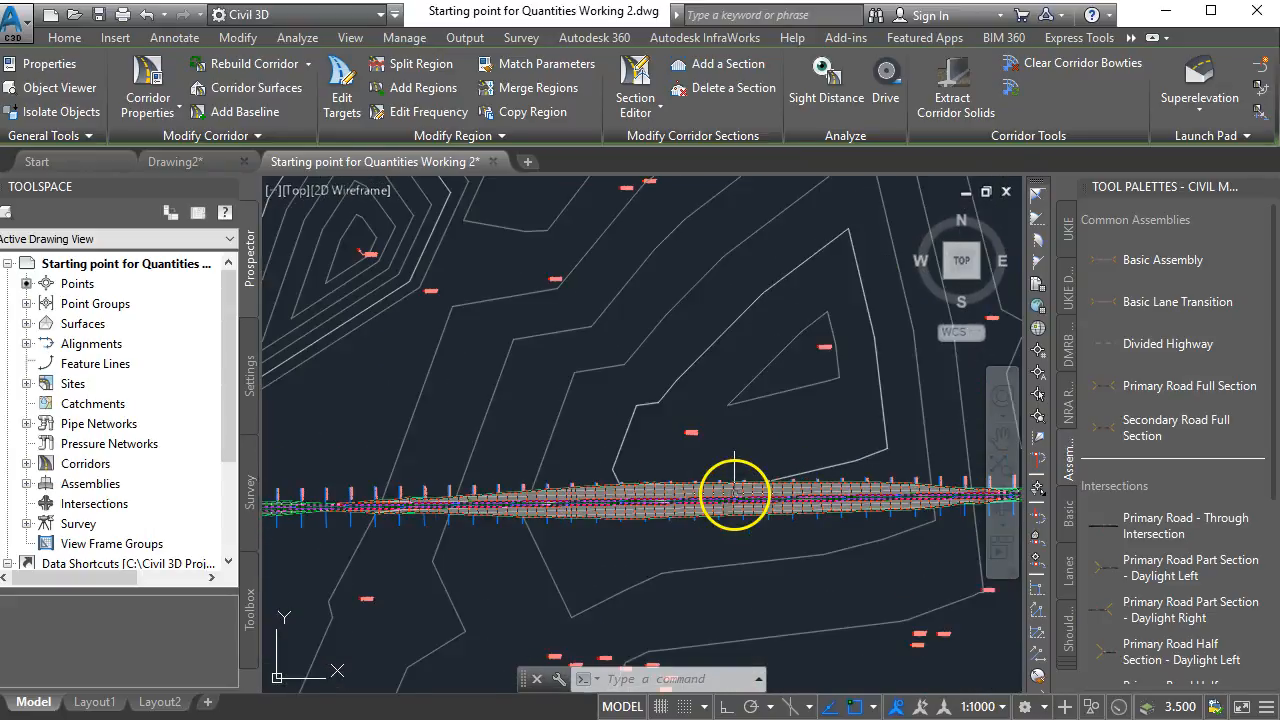
scroll(734, 493, down, 2)
mouse_move(734, 493)
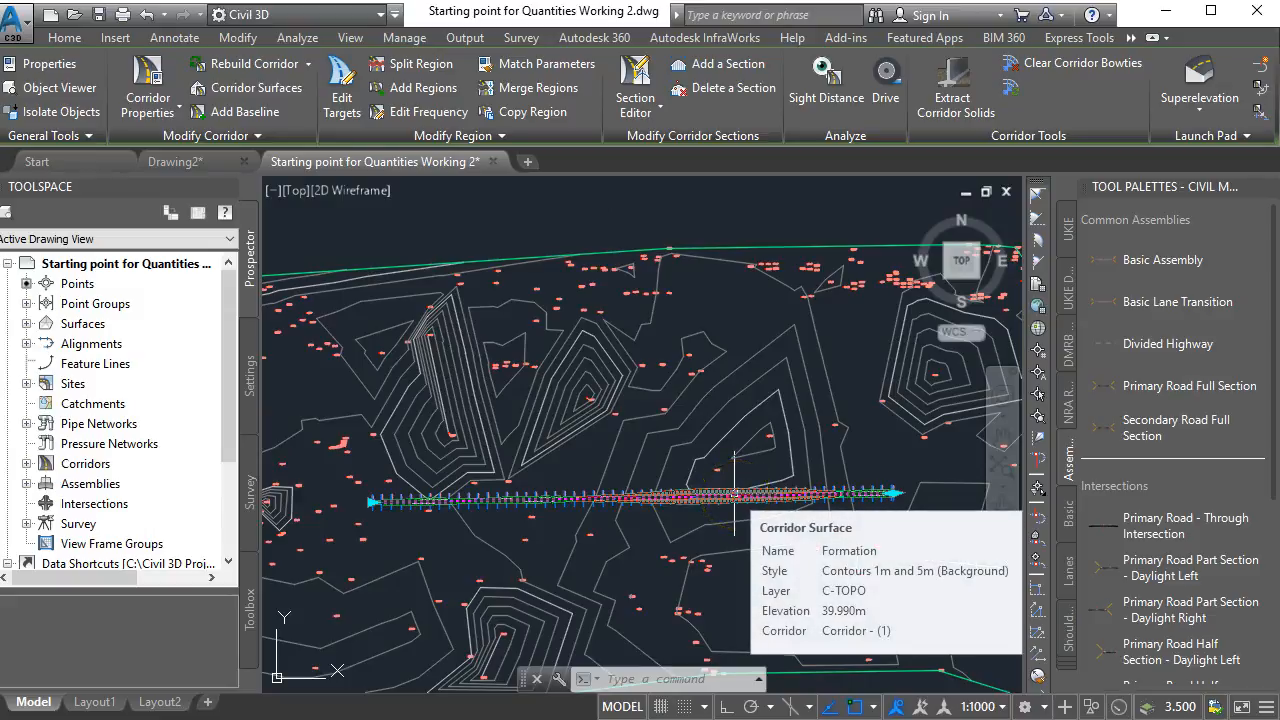
scroll(723, 466, down, 5)
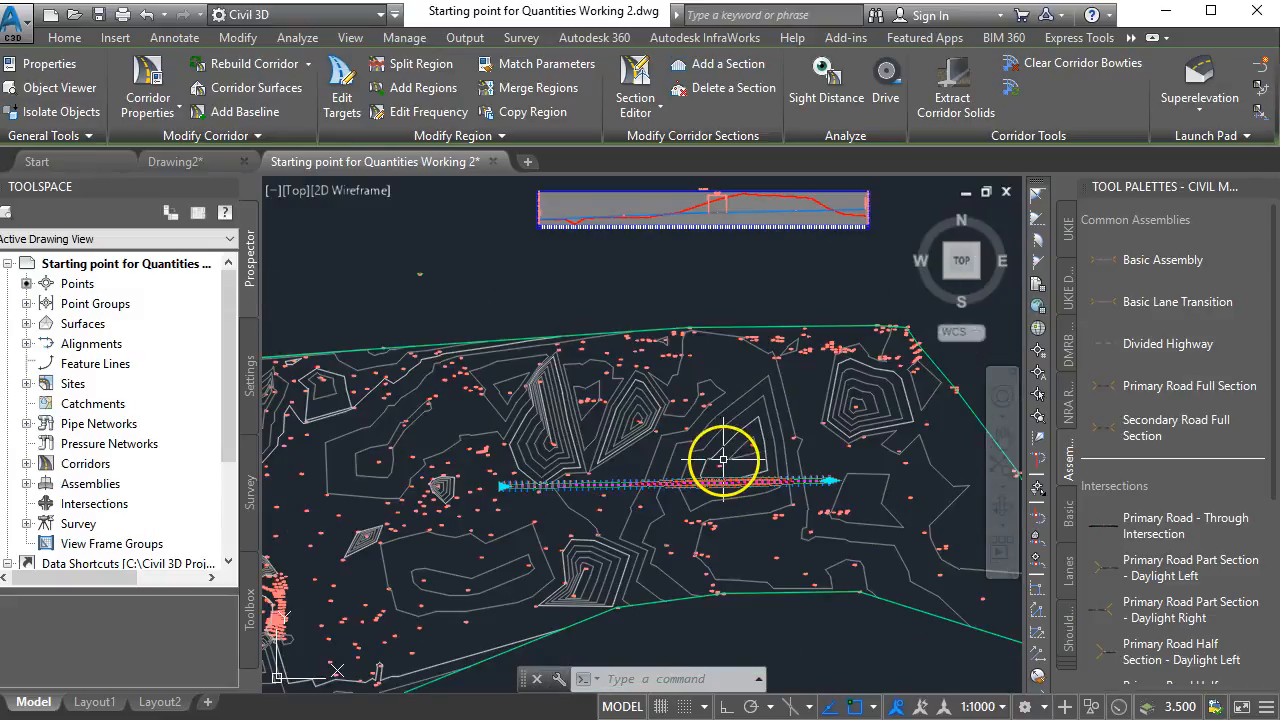
scroll(600, 600, down, 2)
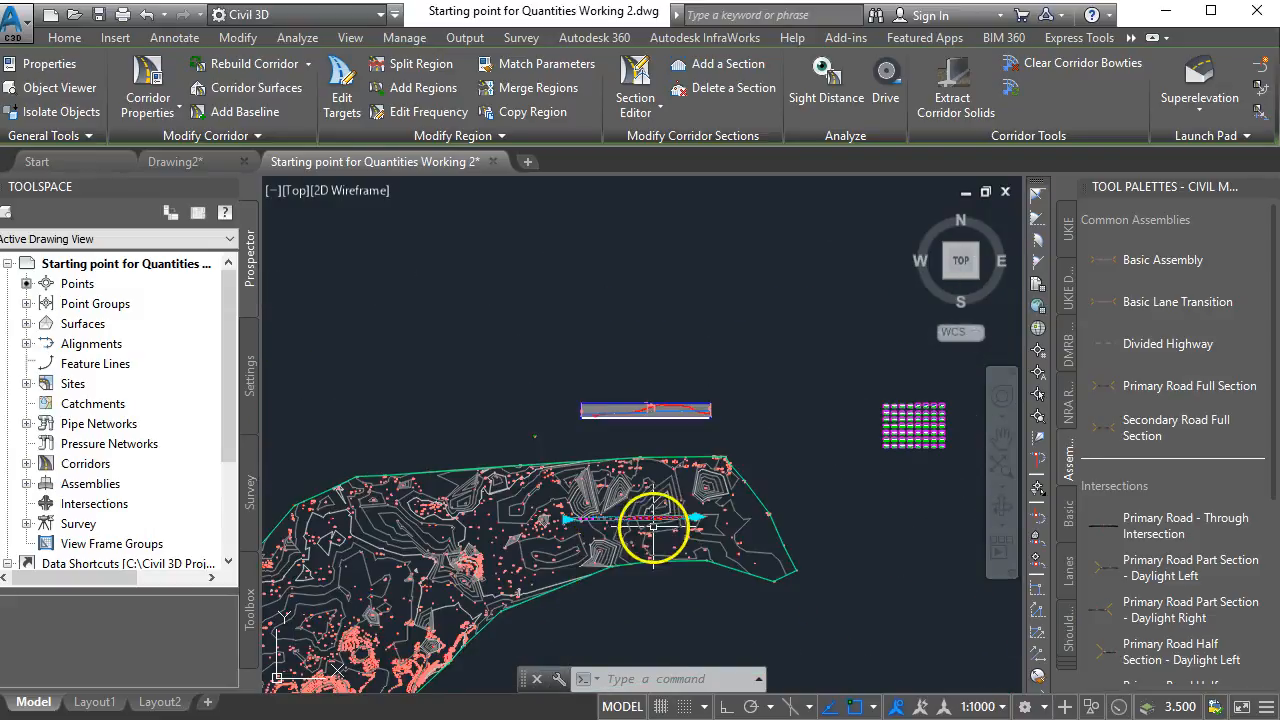
scroll(908, 430, up, 4)
scroll(908, 430, up, 6)
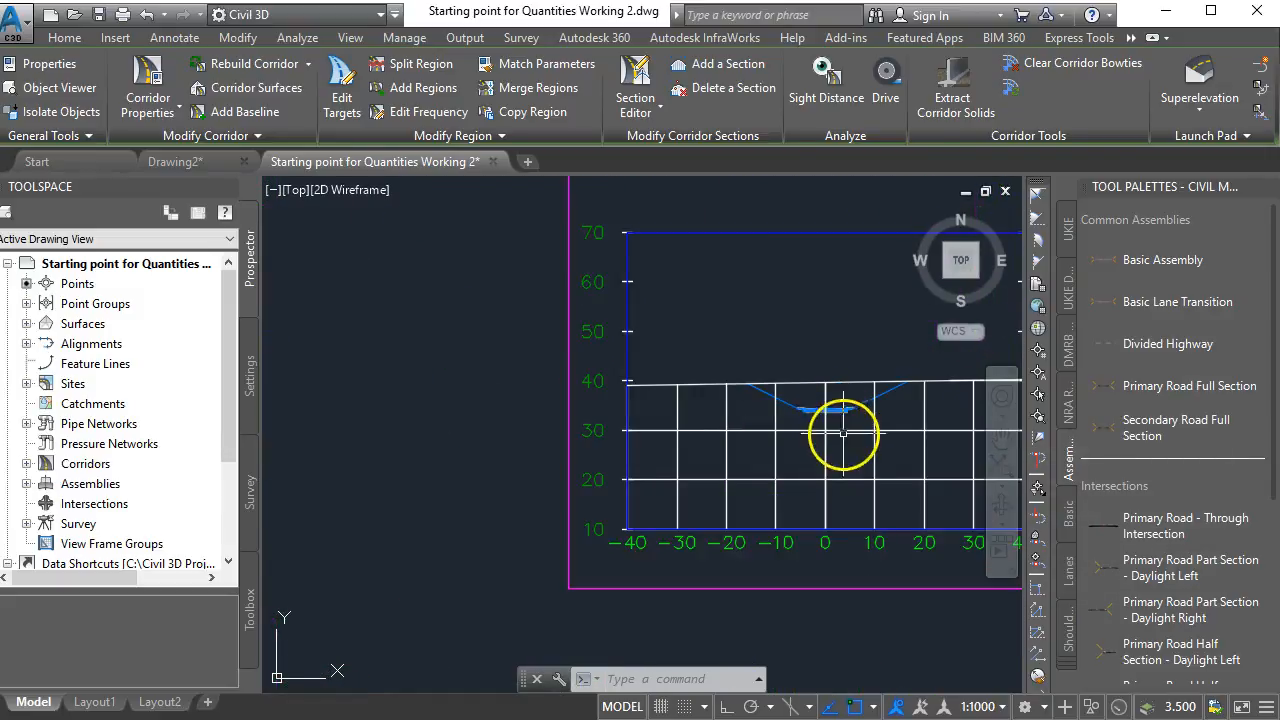
middle_drag(837, 432, 596, 499)
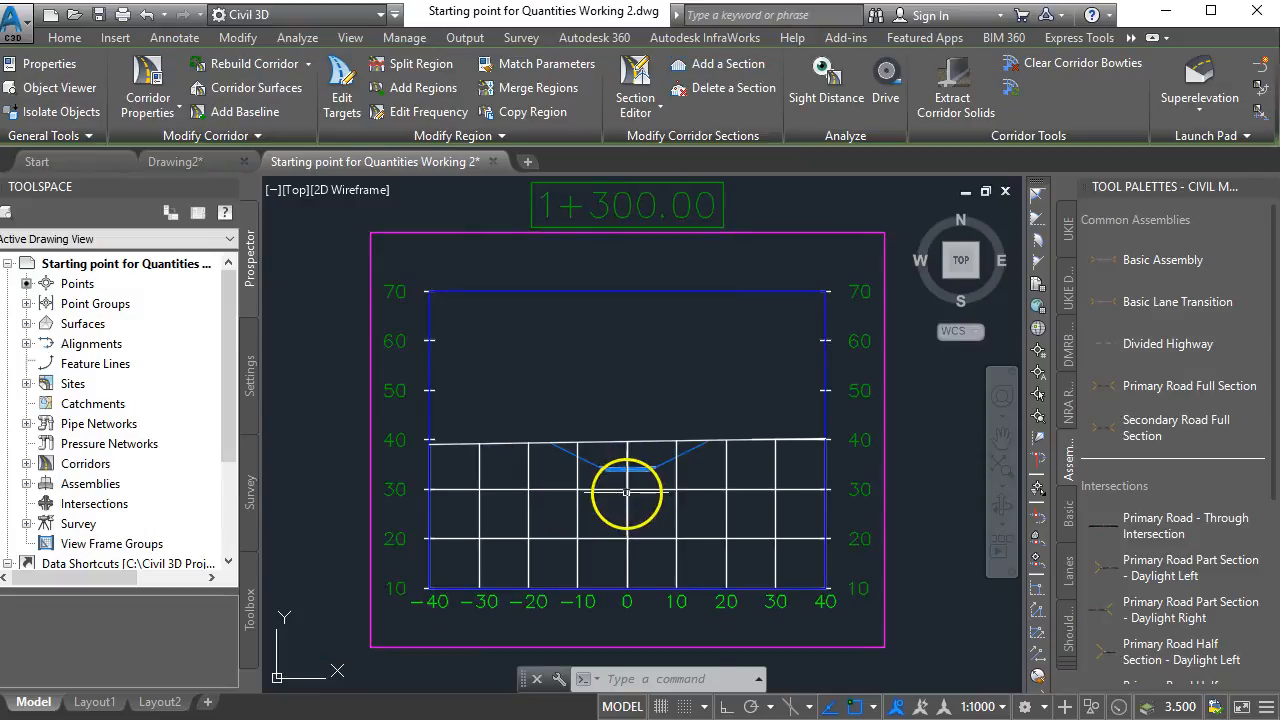
scroll(596, 499, up, 2)
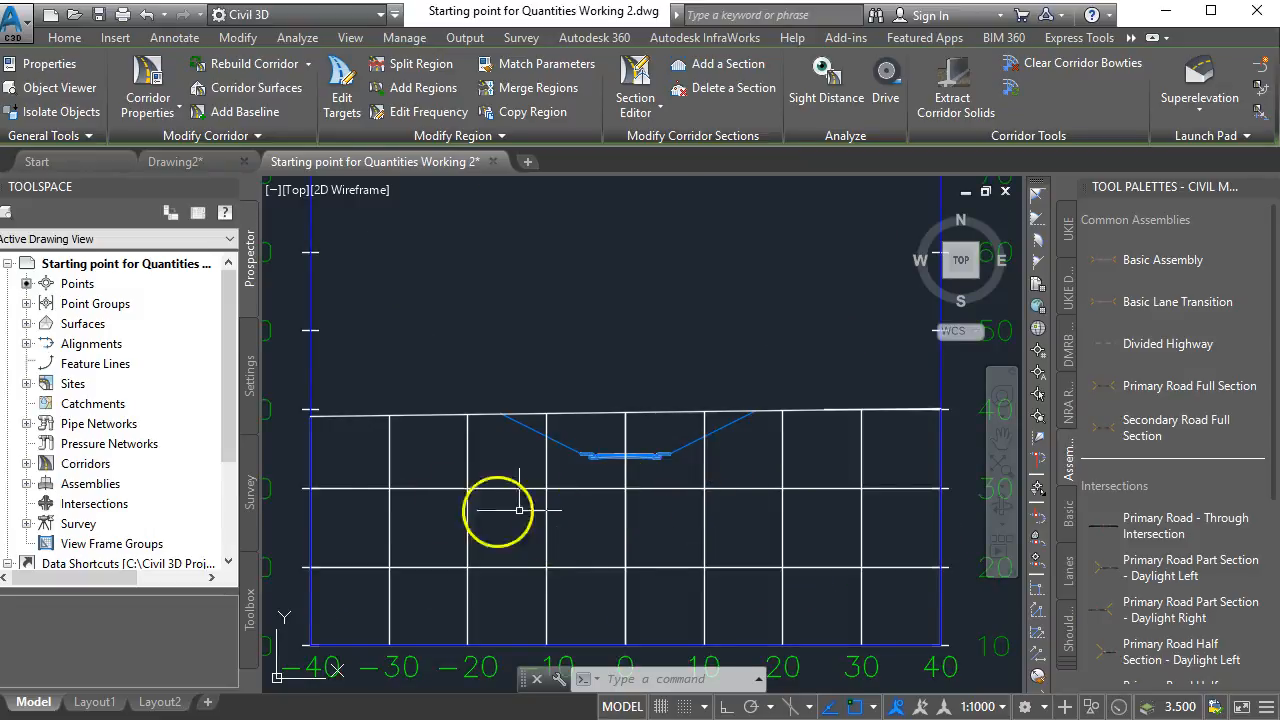
click(316, 454)
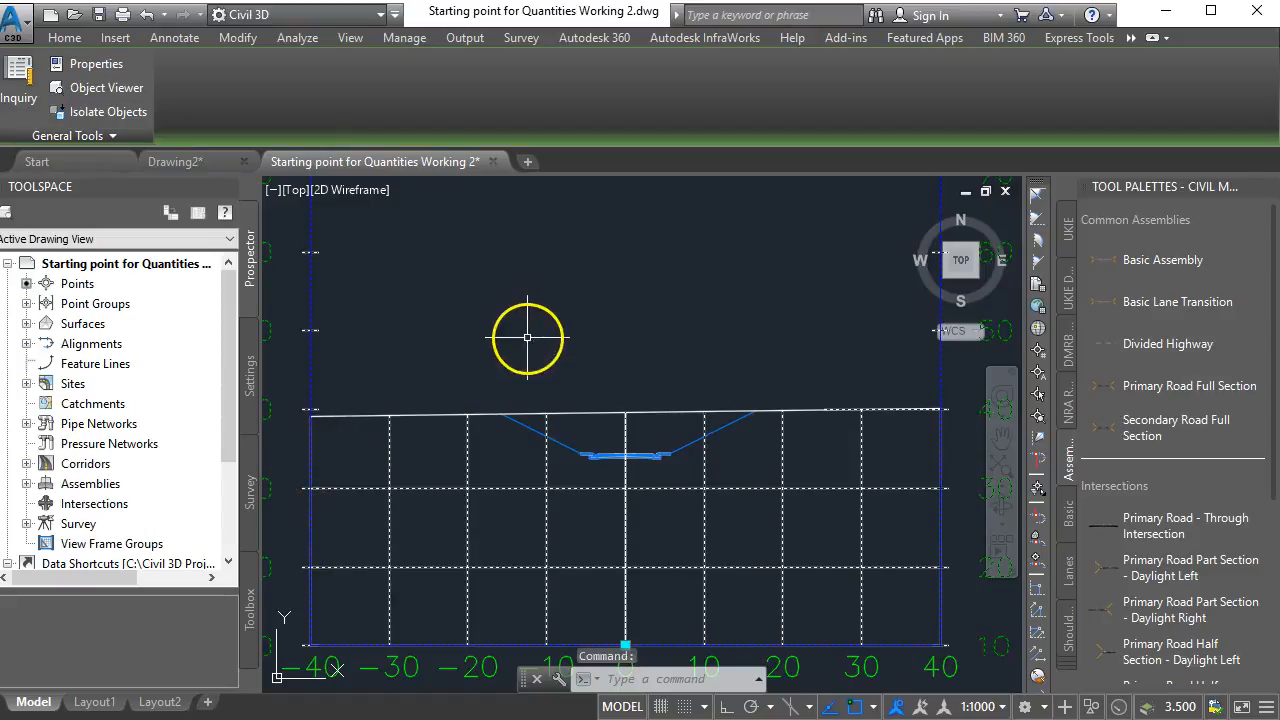
scroll(517, 334, down, 2)
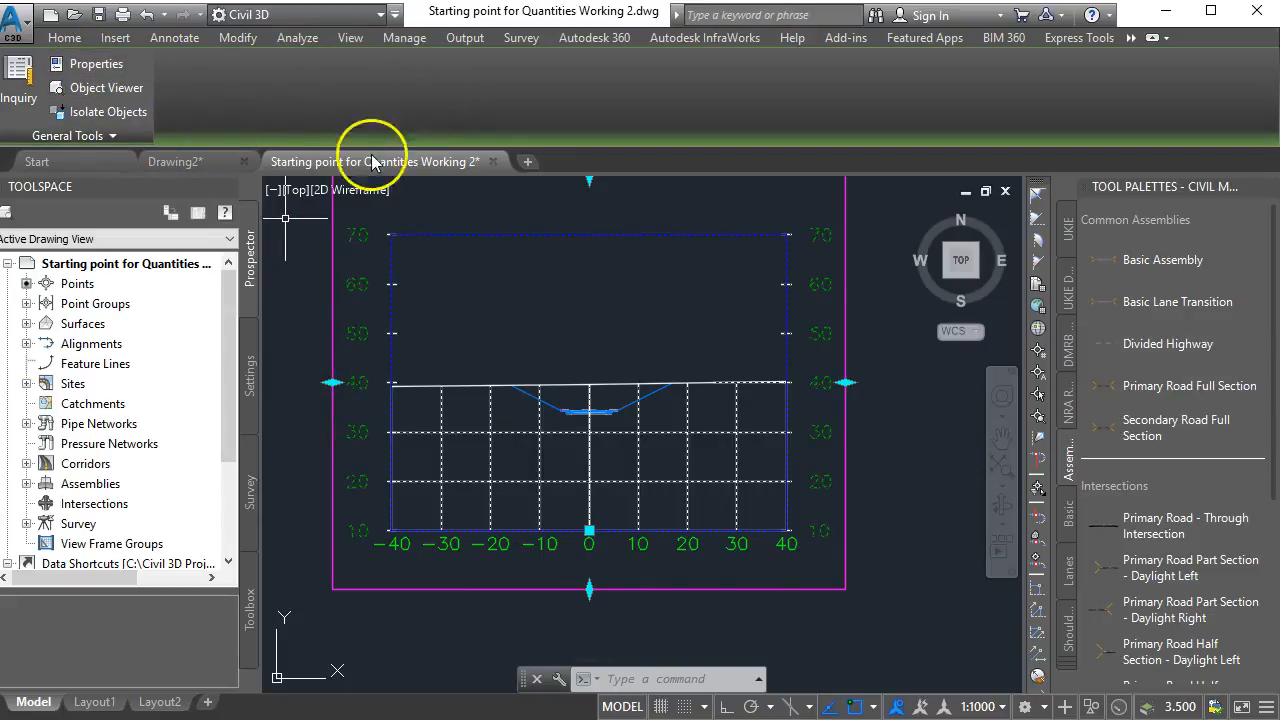
key(Escape)
key(Escape)
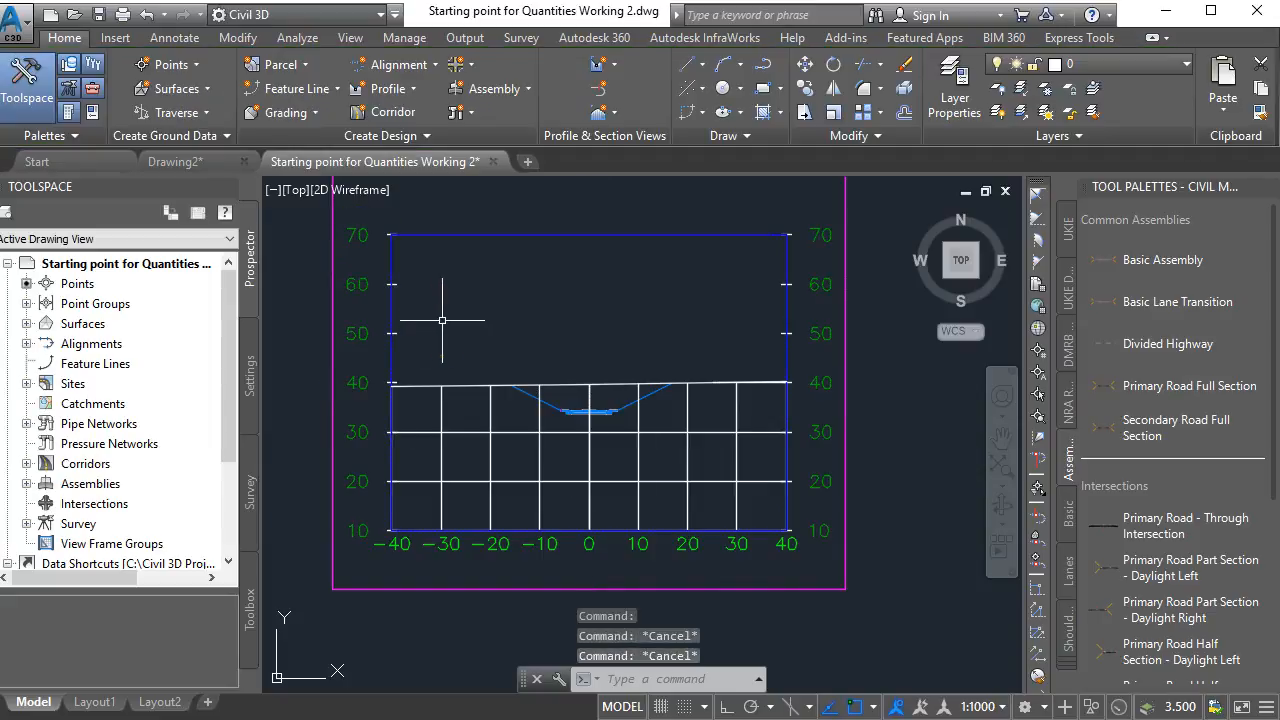
- Use Sample More Sources on the 1+300.00 section view and add the corridor's Top Surface and Formation surfaces to the sampled sources
click(393, 318)
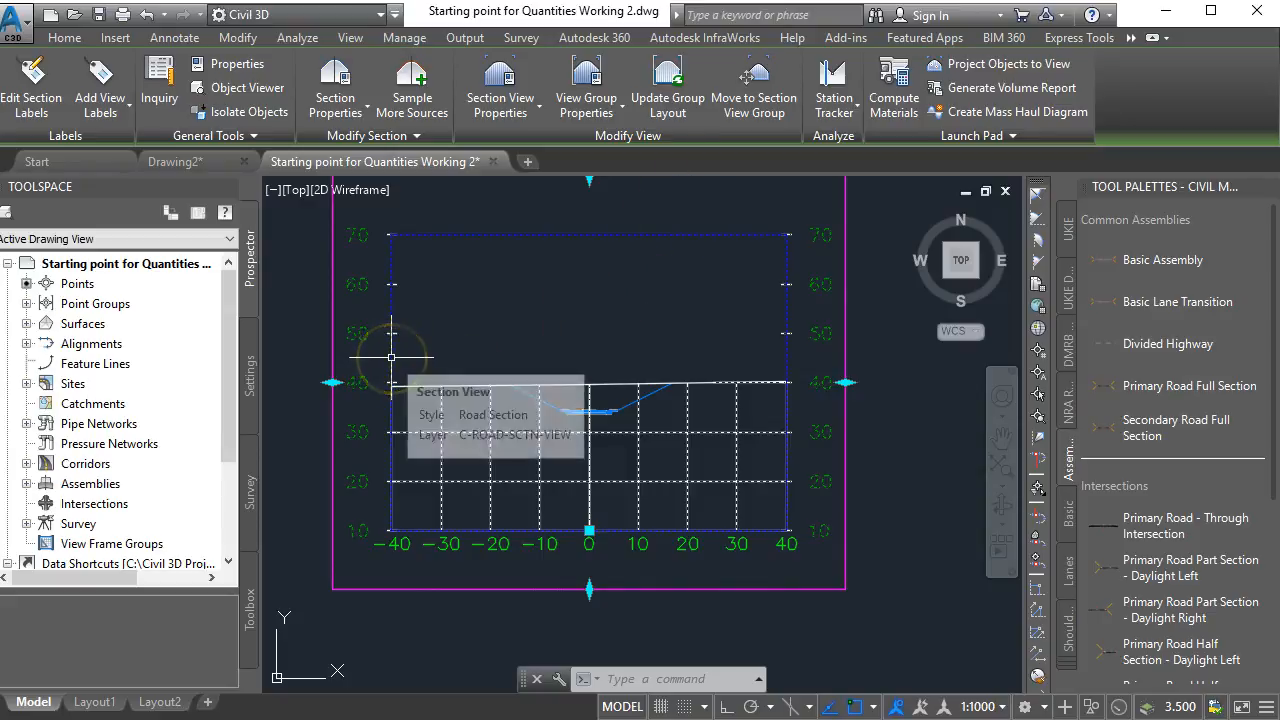
click(413, 98)
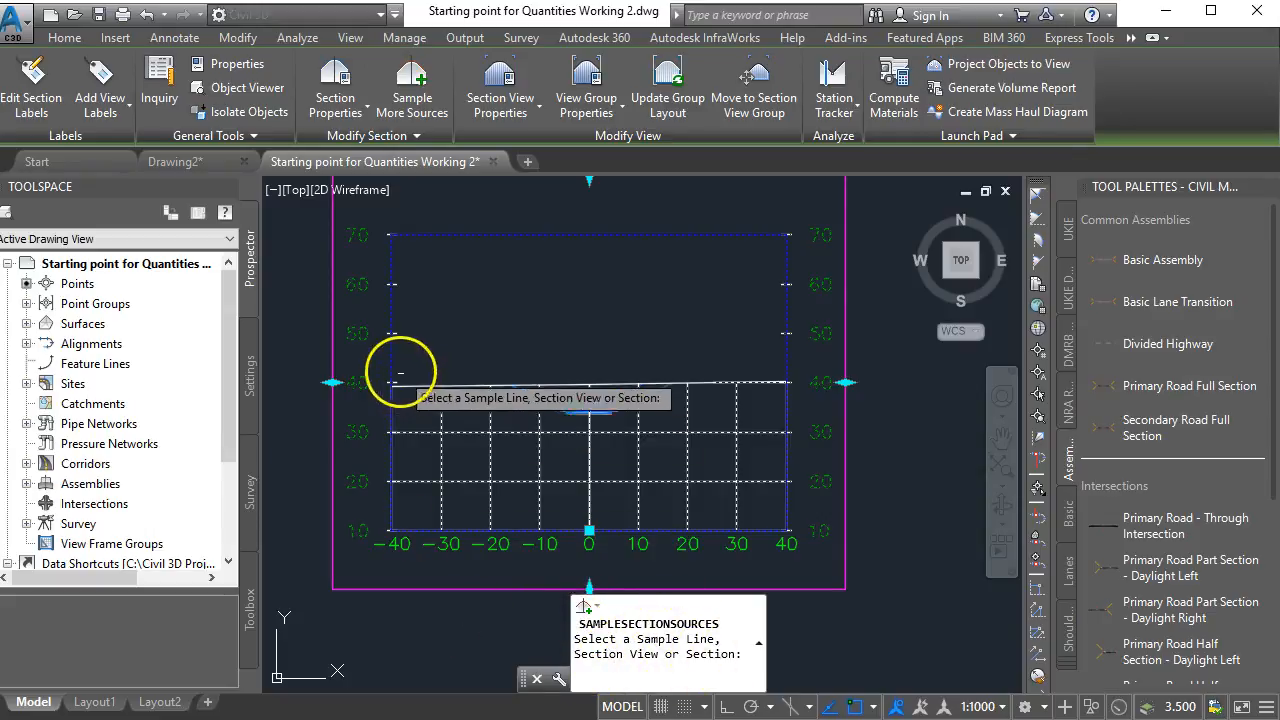
click(393, 365)
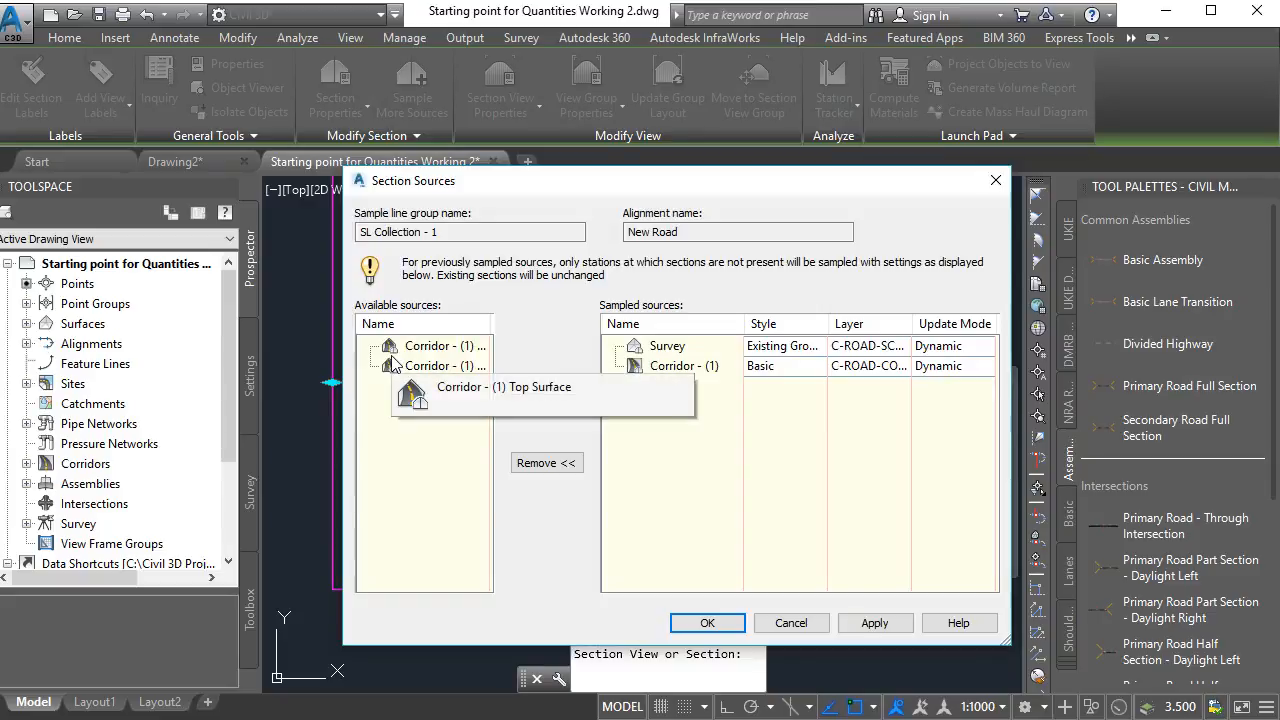
click(477, 349)
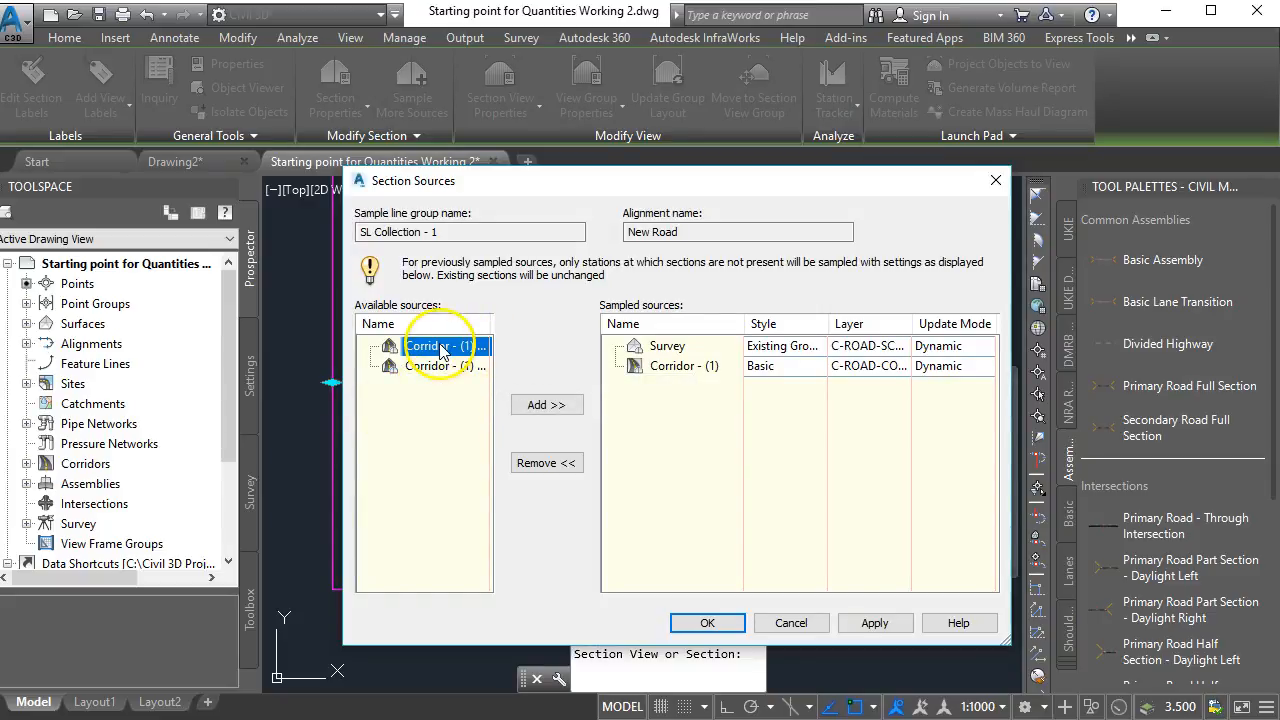
click(433, 367)
click(430, 347)
click(428, 363)
click(429, 349)
click(428, 363)
click(427, 350)
click(428, 365)
click(427, 349)
click(545, 405)
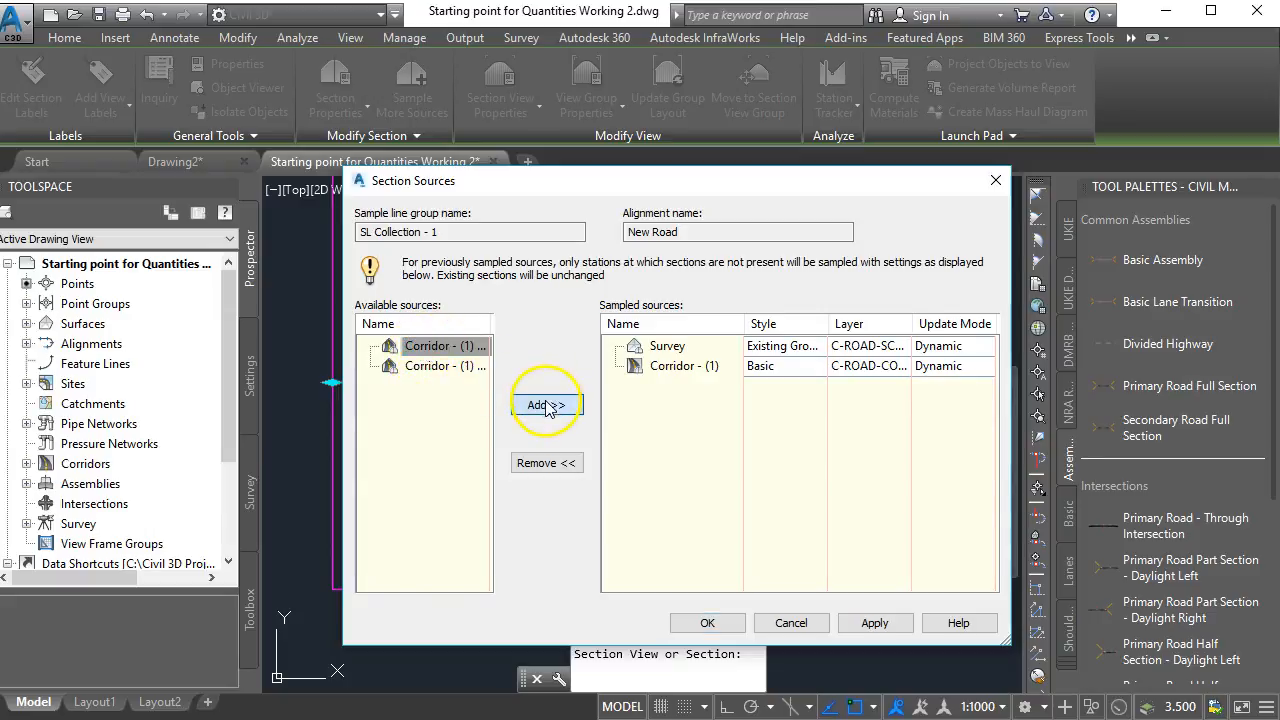
click(440, 348)
click(546, 405)
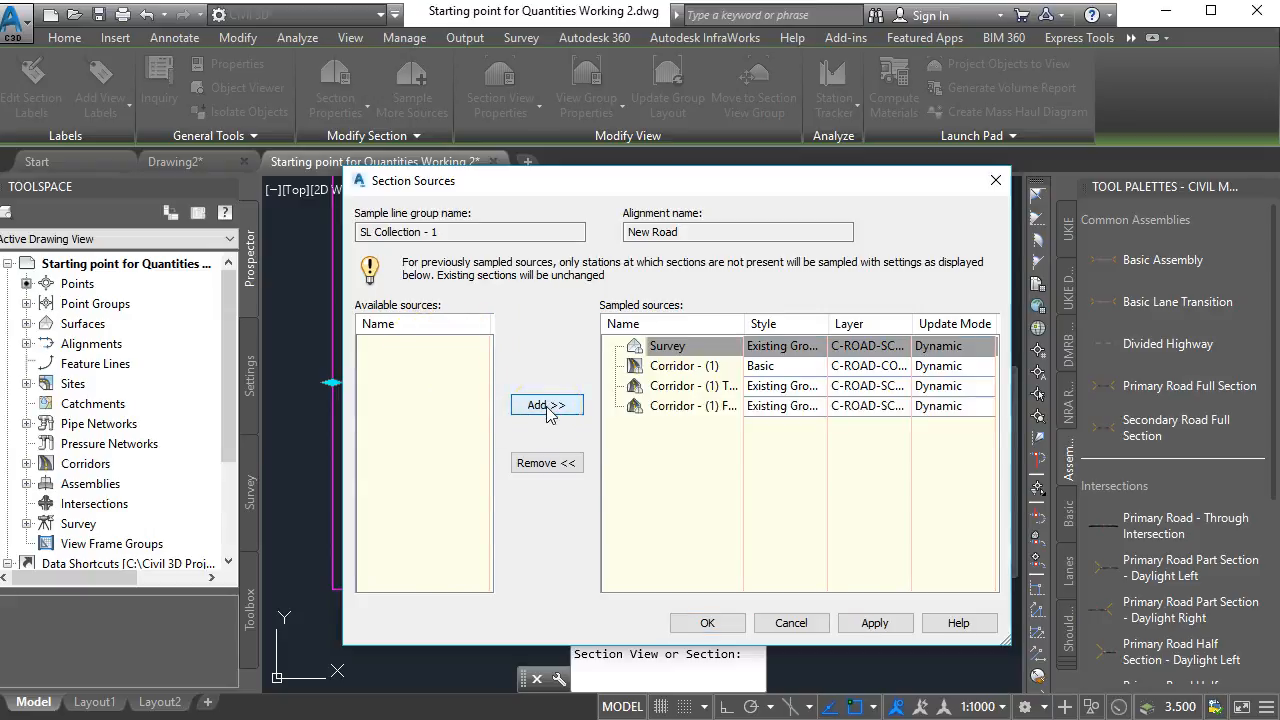
- Set the section style of the Corridor - (1) Top Surface source to Finished Ground
drag(743, 324, 801, 329)
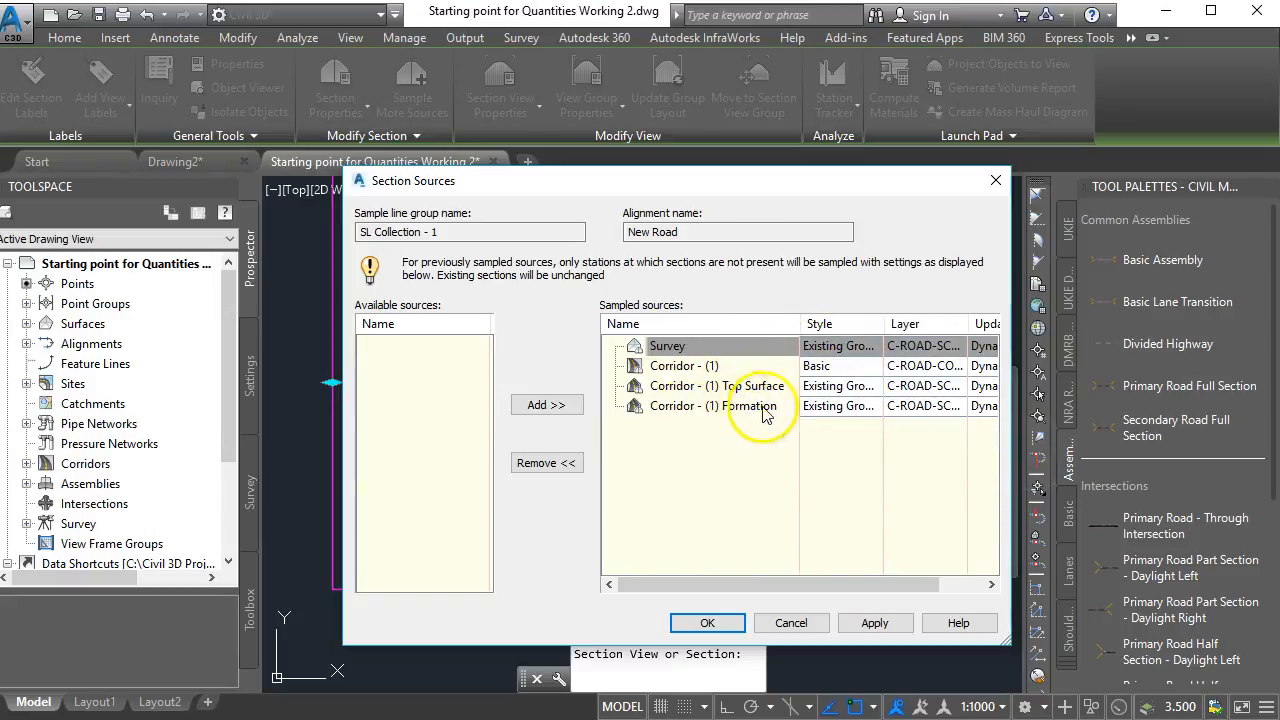
drag(1013, 398, 1155, 400)
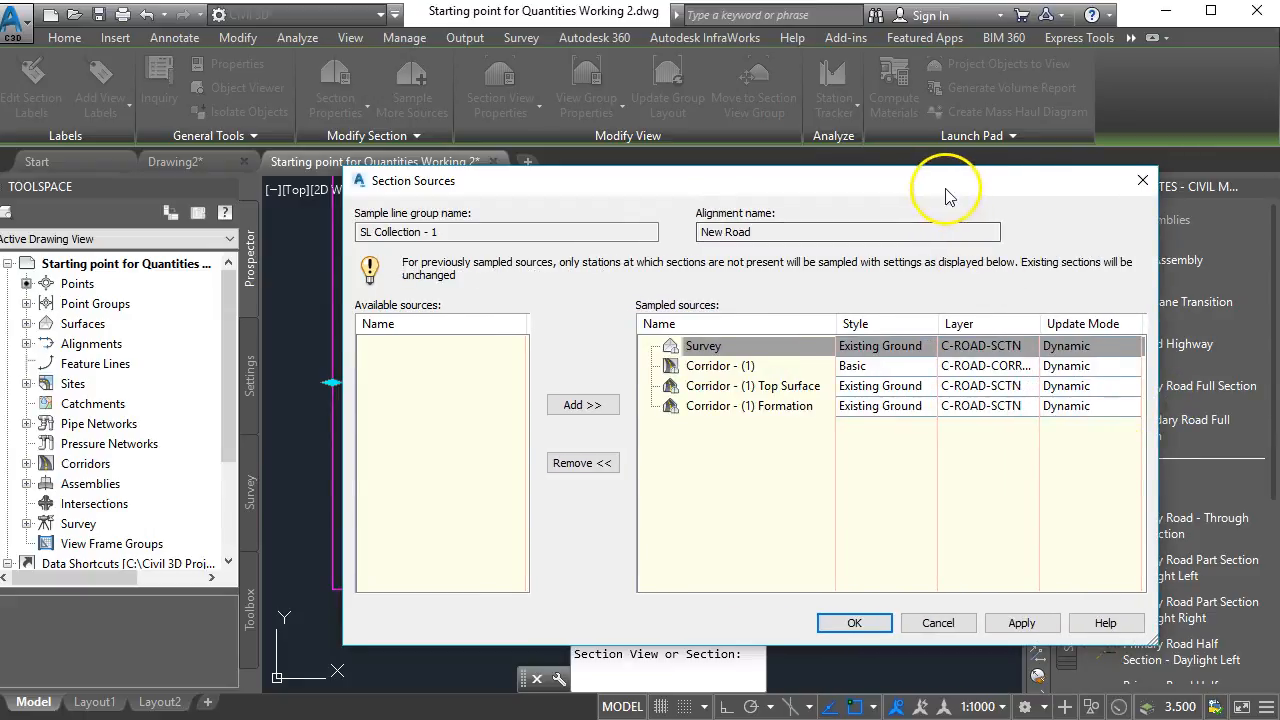
drag(946, 192, 879, 193)
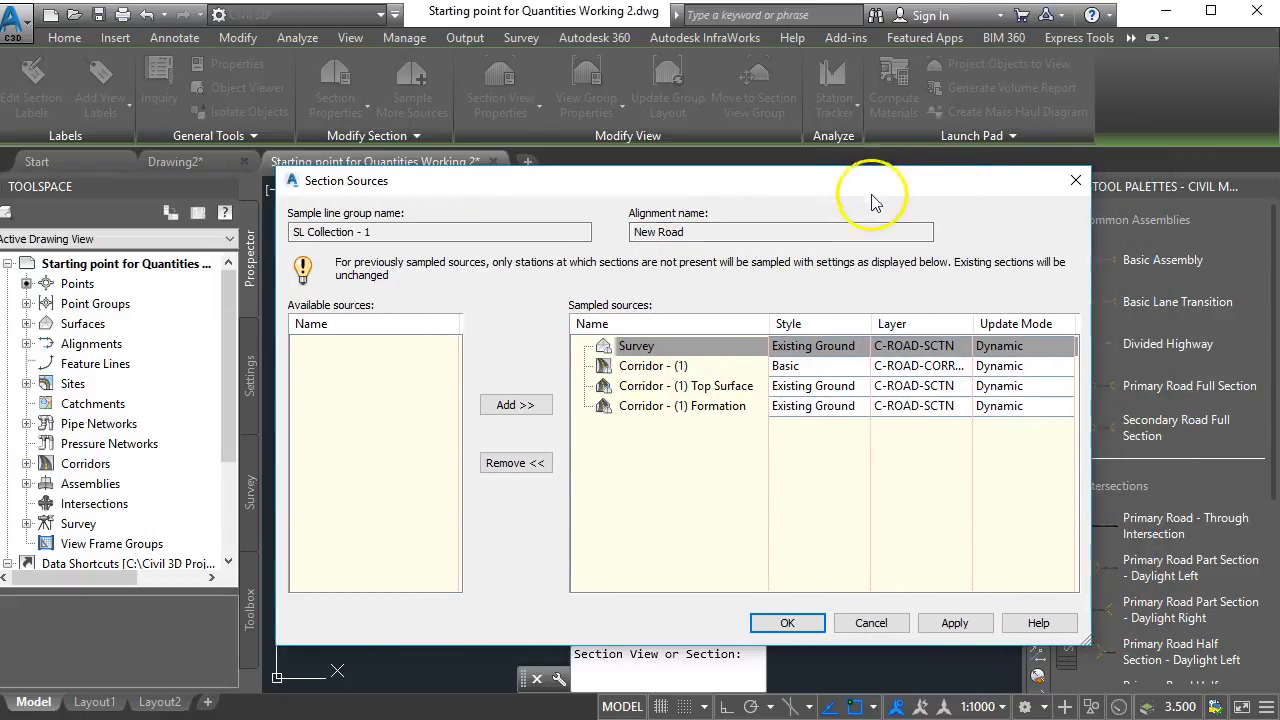
click(818, 387)
click(735, 491)
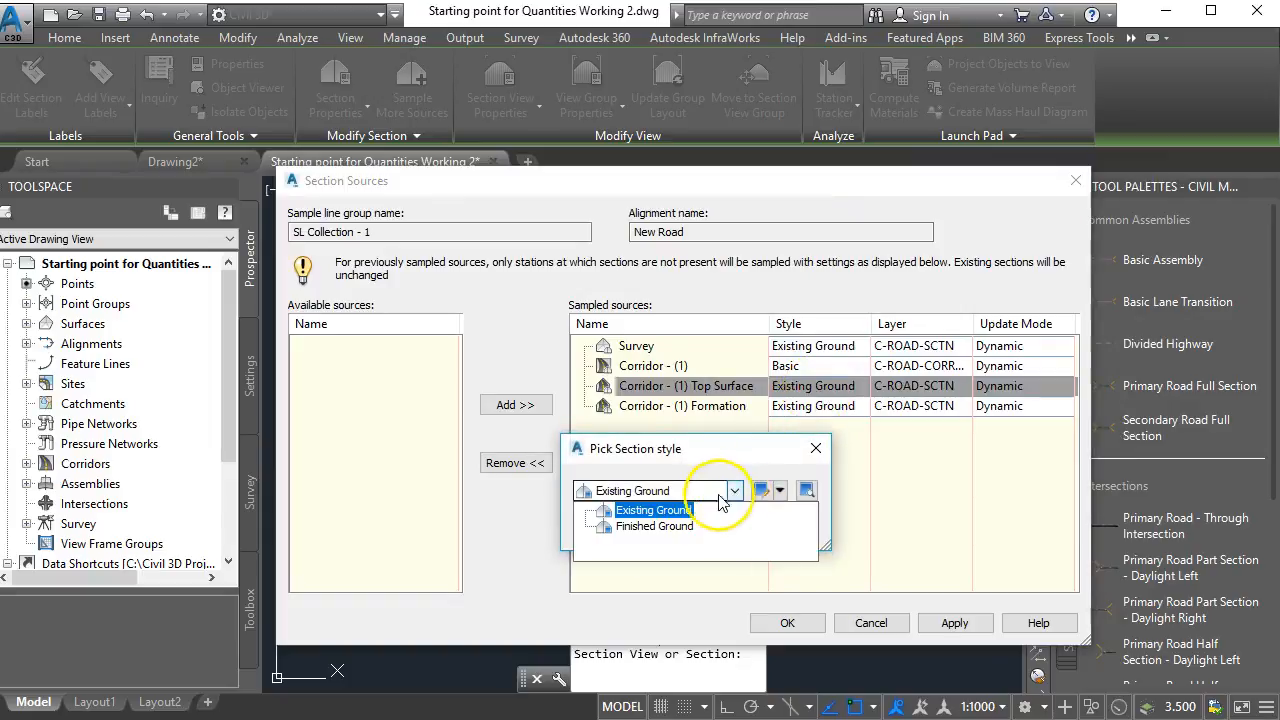
click(641, 528)
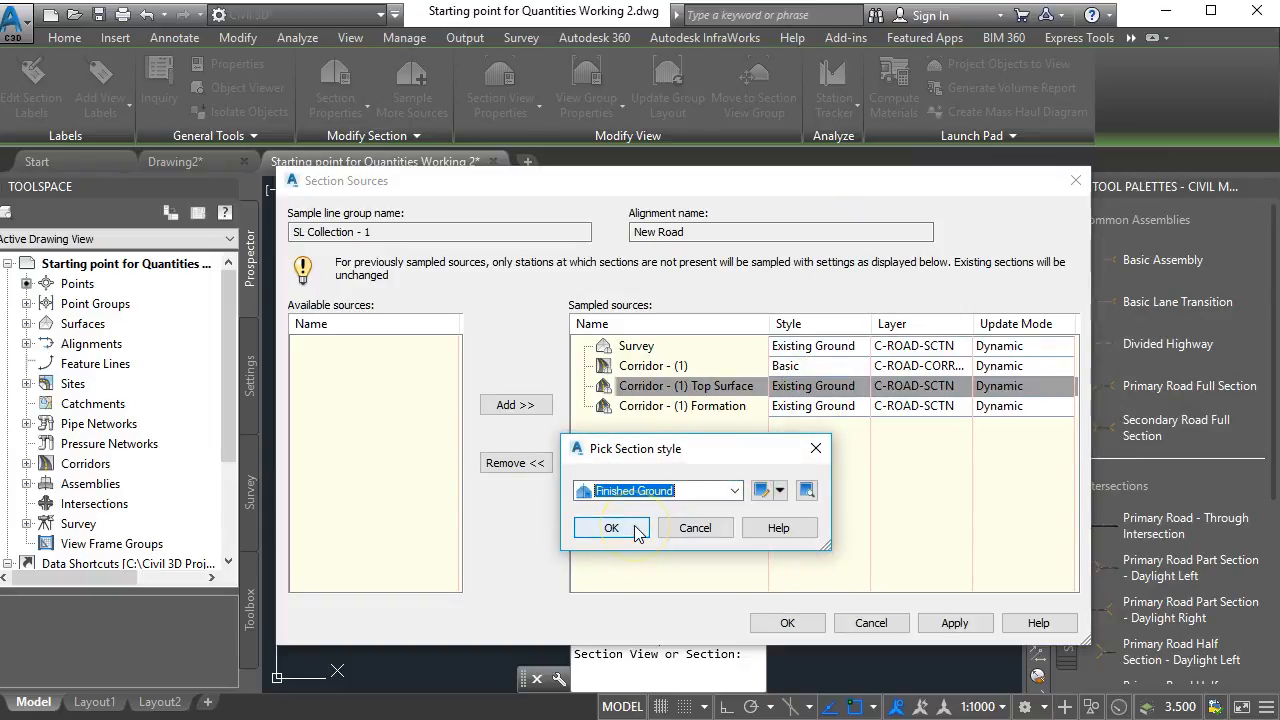
click(612, 528)
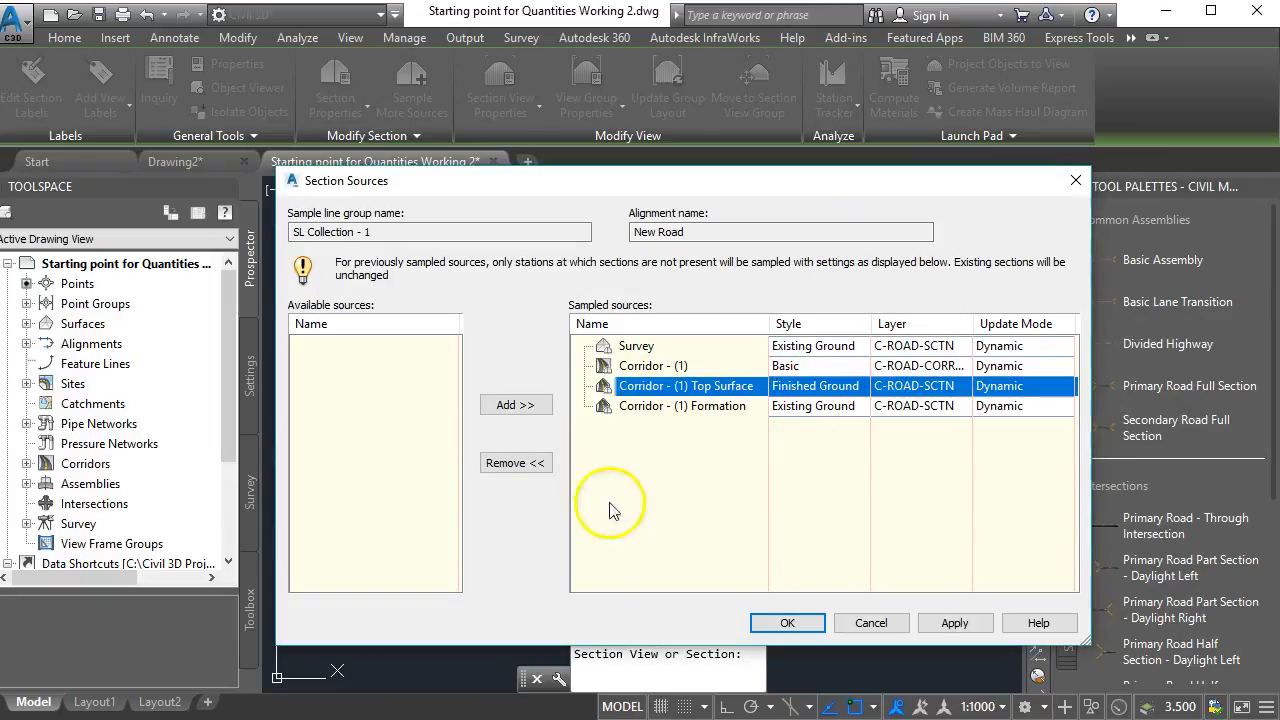
- Choose Existing Ground as the section style of the Corridor - (1) Formation source
click(805, 408)
click(734, 490)
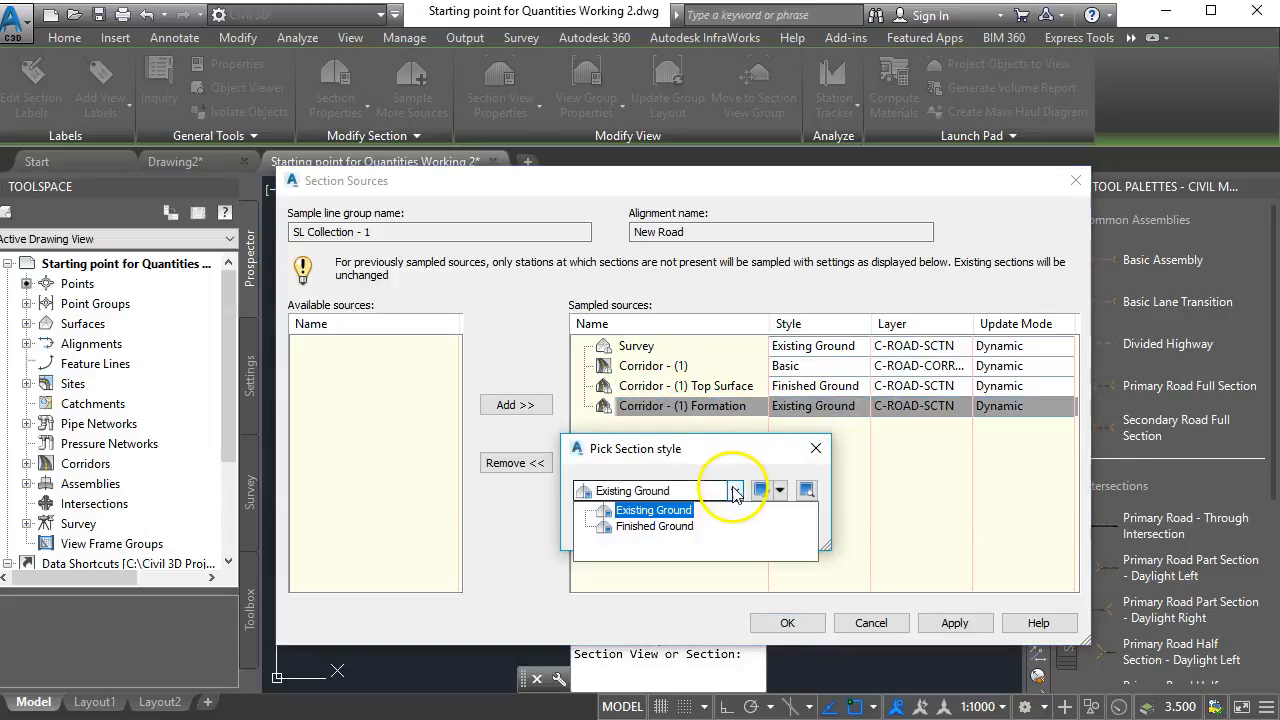
click(648, 512)
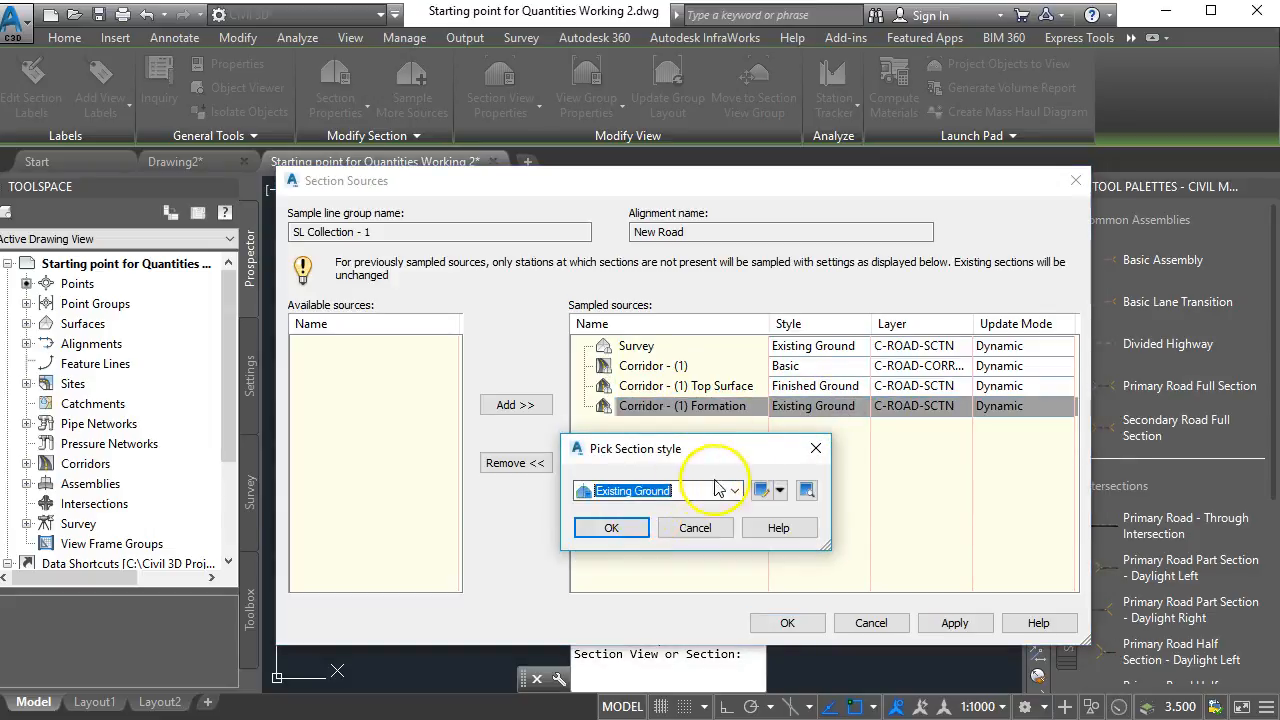
click(607, 530)
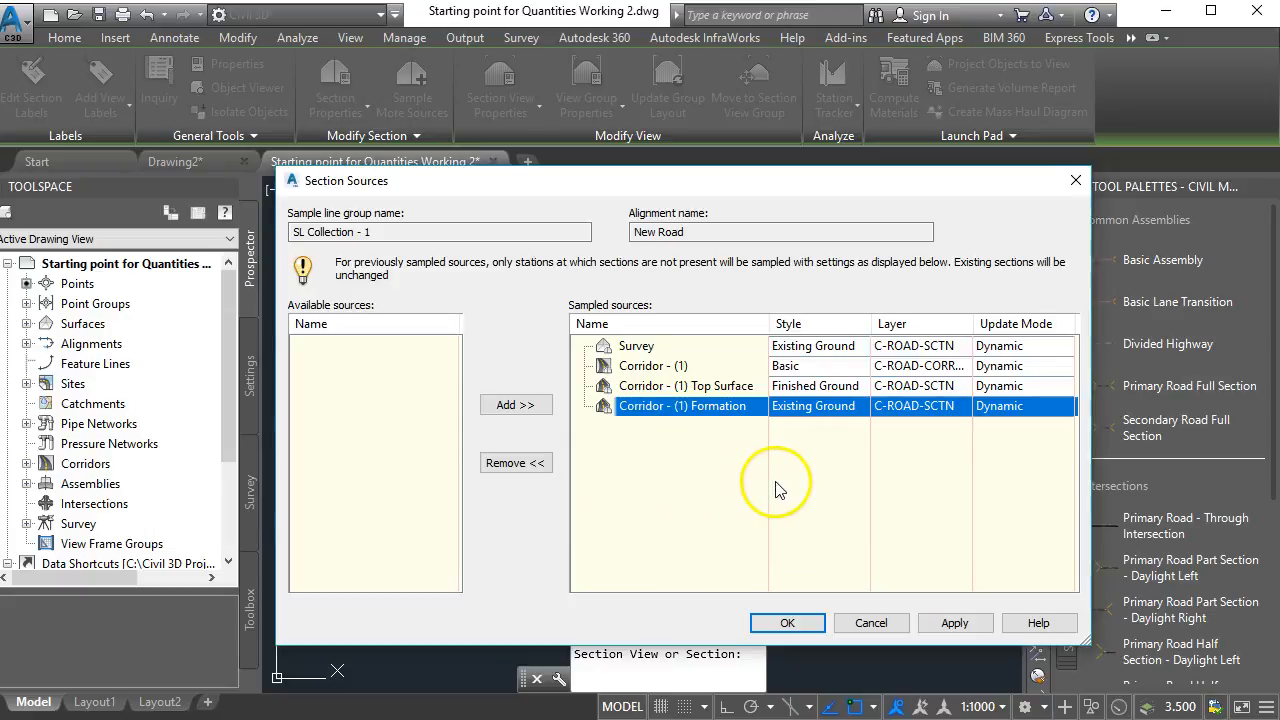
- Review the section styles available for the Top Surface source and accept the section sources
click(806, 390)
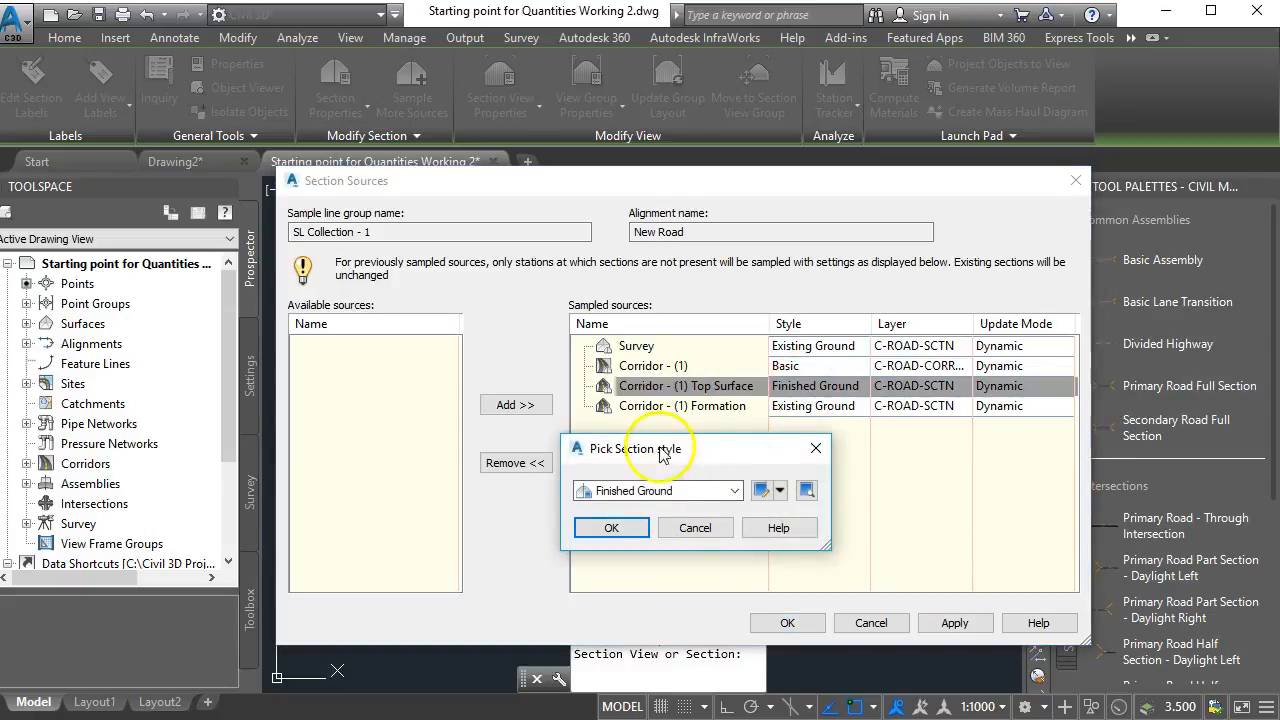
click(734, 492)
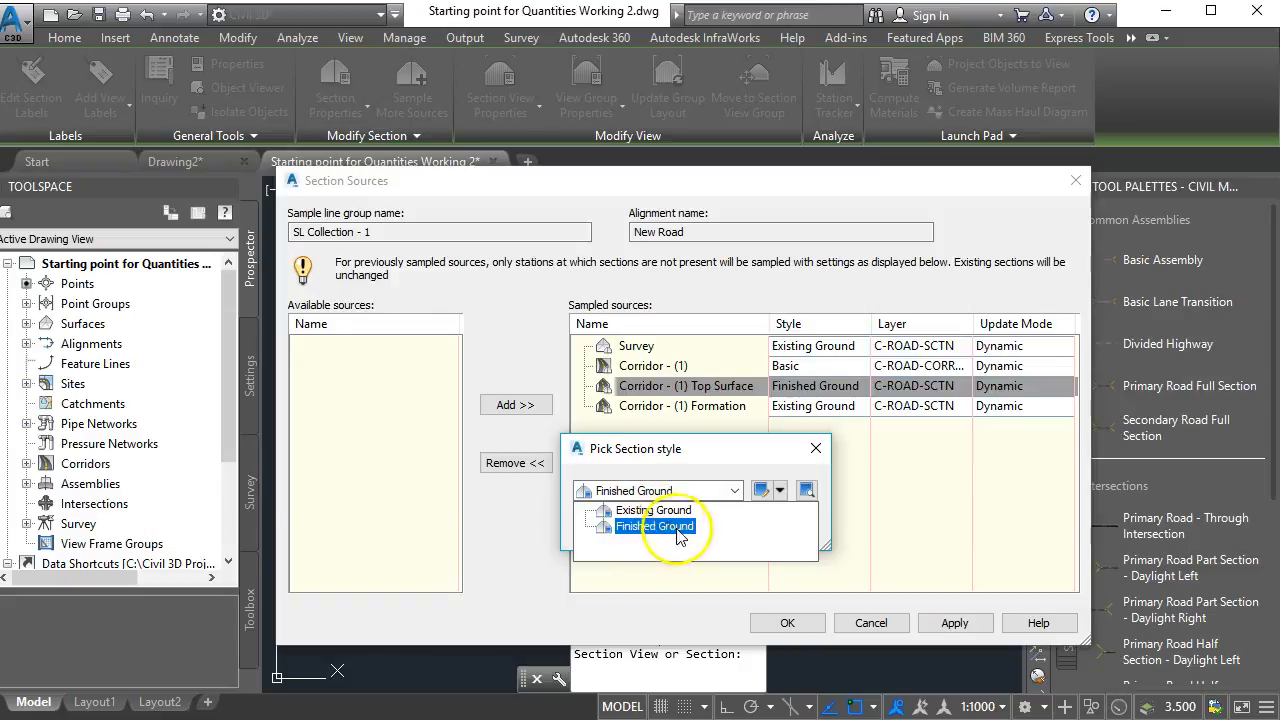
click(655, 526)
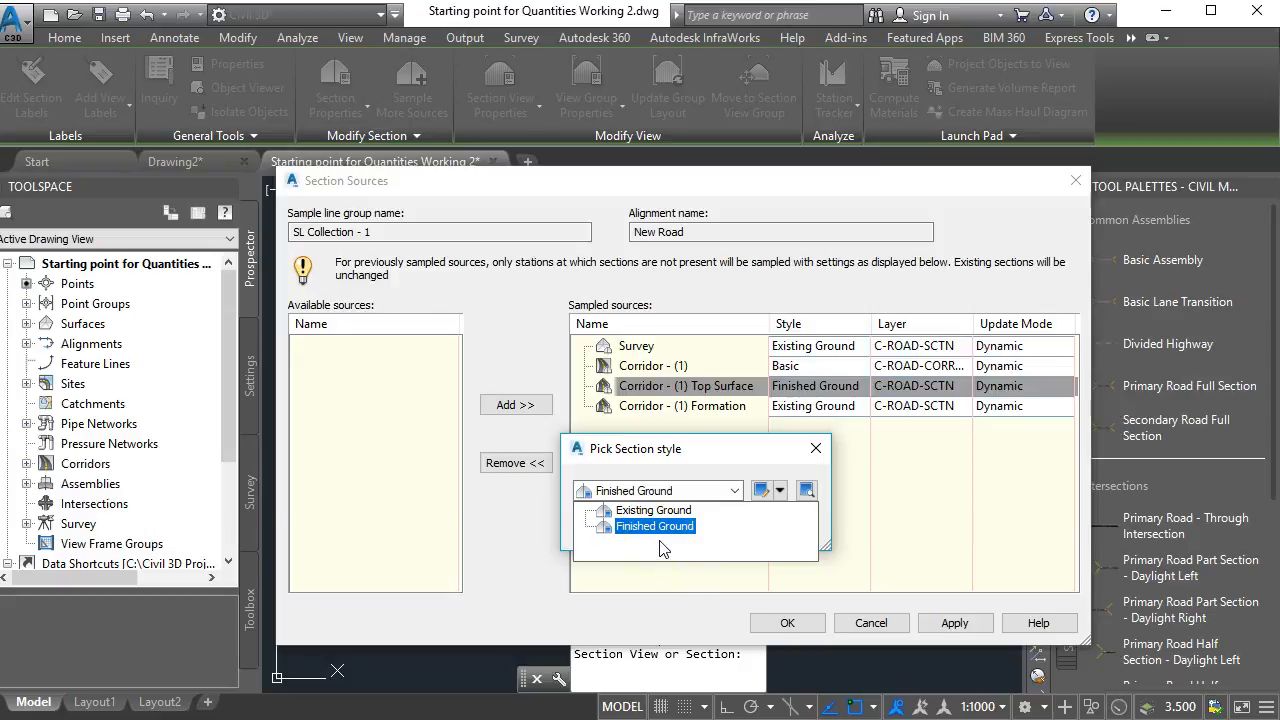
click(737, 490)
click(650, 525)
click(816, 448)
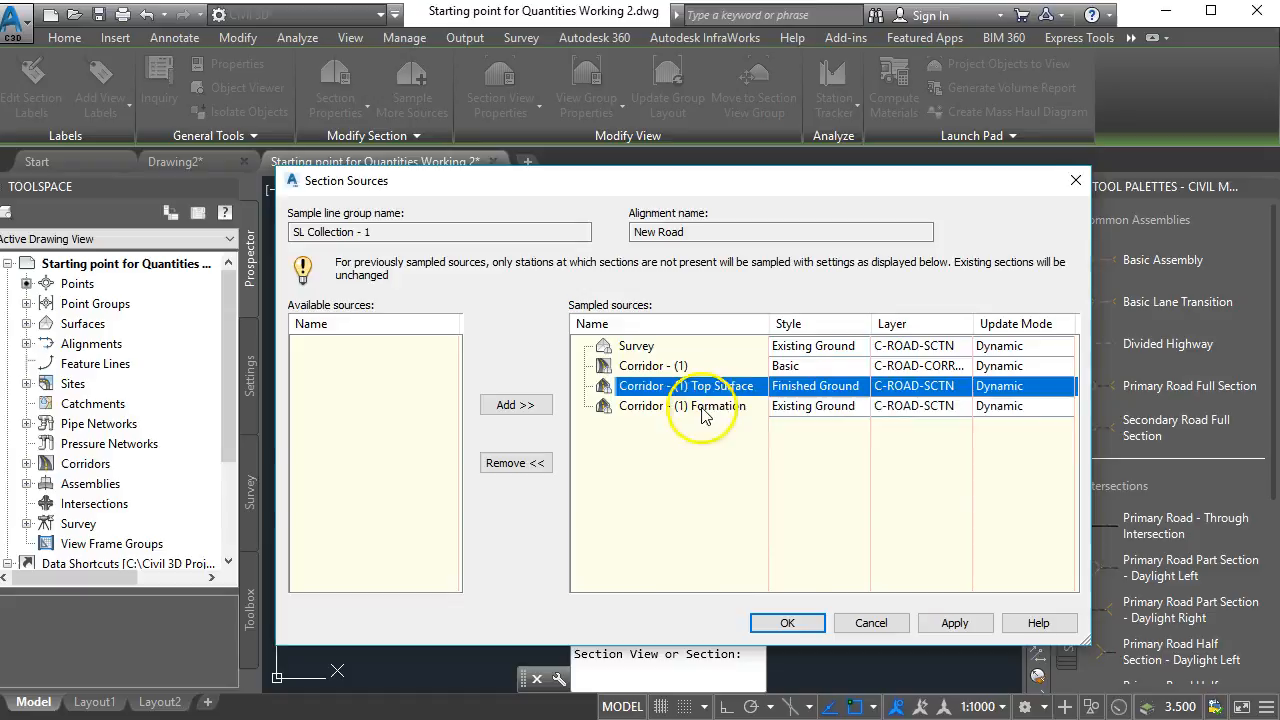
click(790, 622)
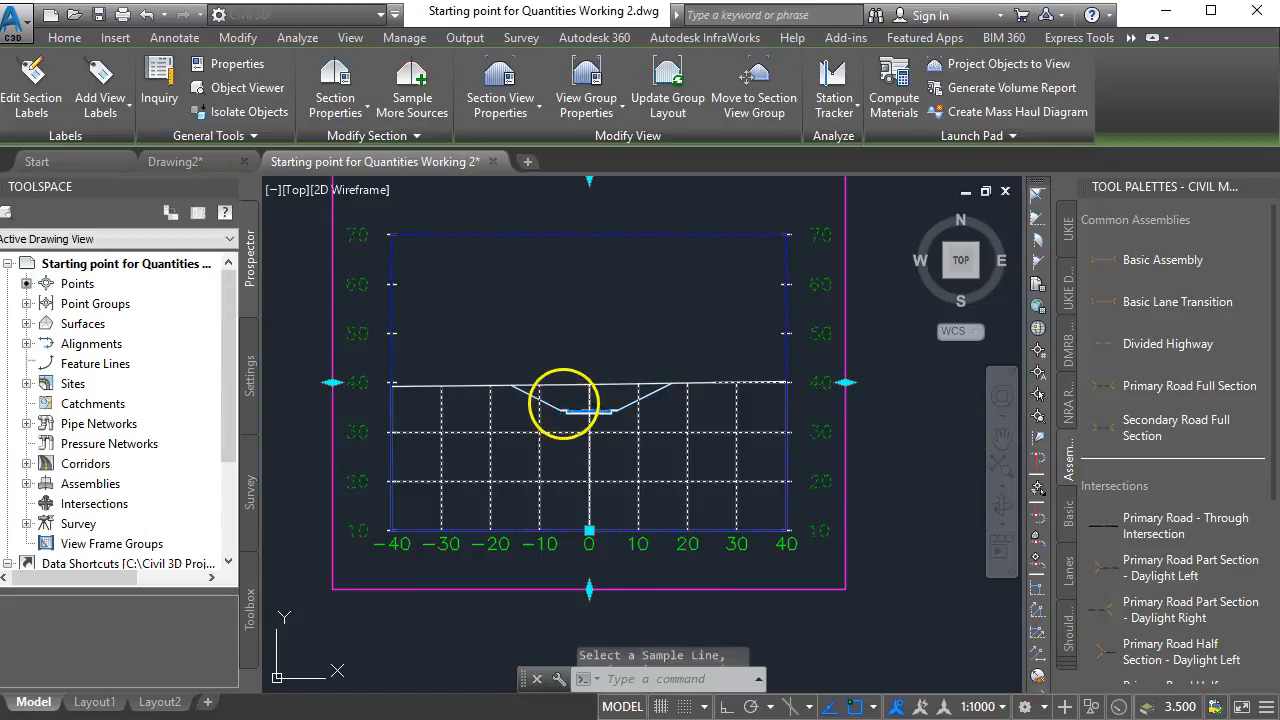
- Examine the sampled Formation and Top Surface section lines around the road edge in the 1+300.00 section view
scroll(563, 412, up, 4)
scroll(573, 414, up, 5)
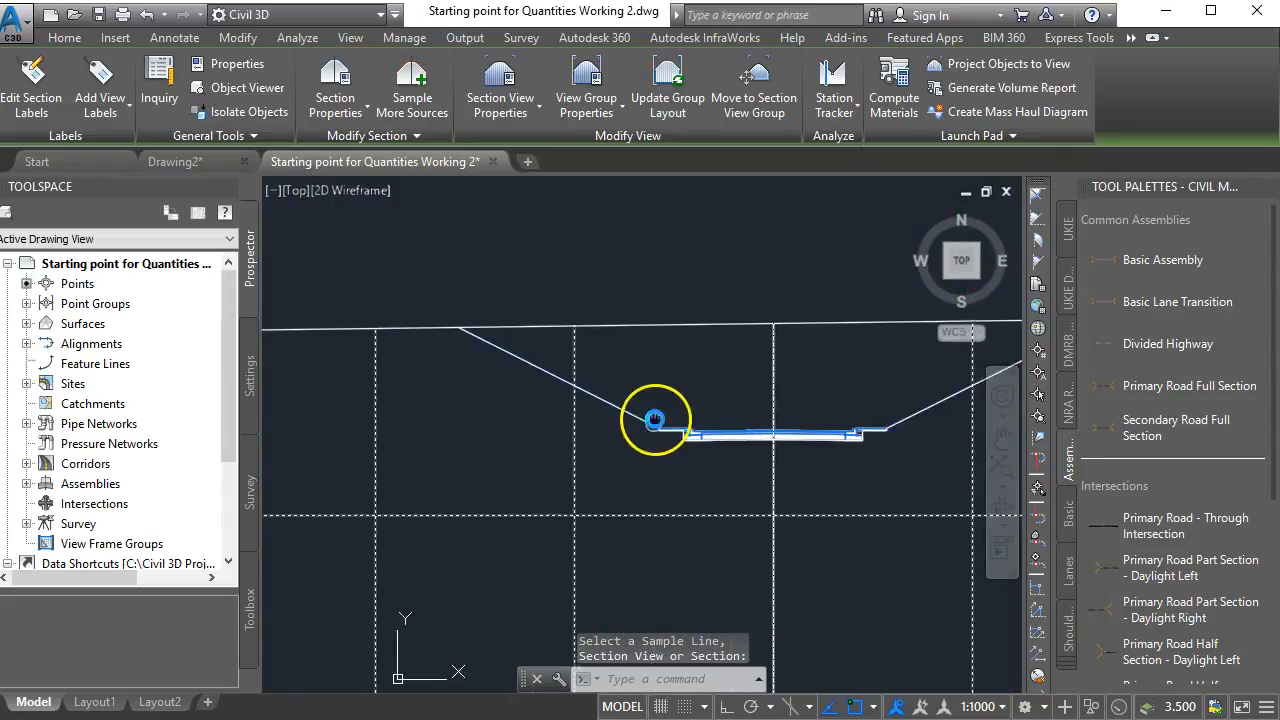
scroll(667, 447, up, 4)
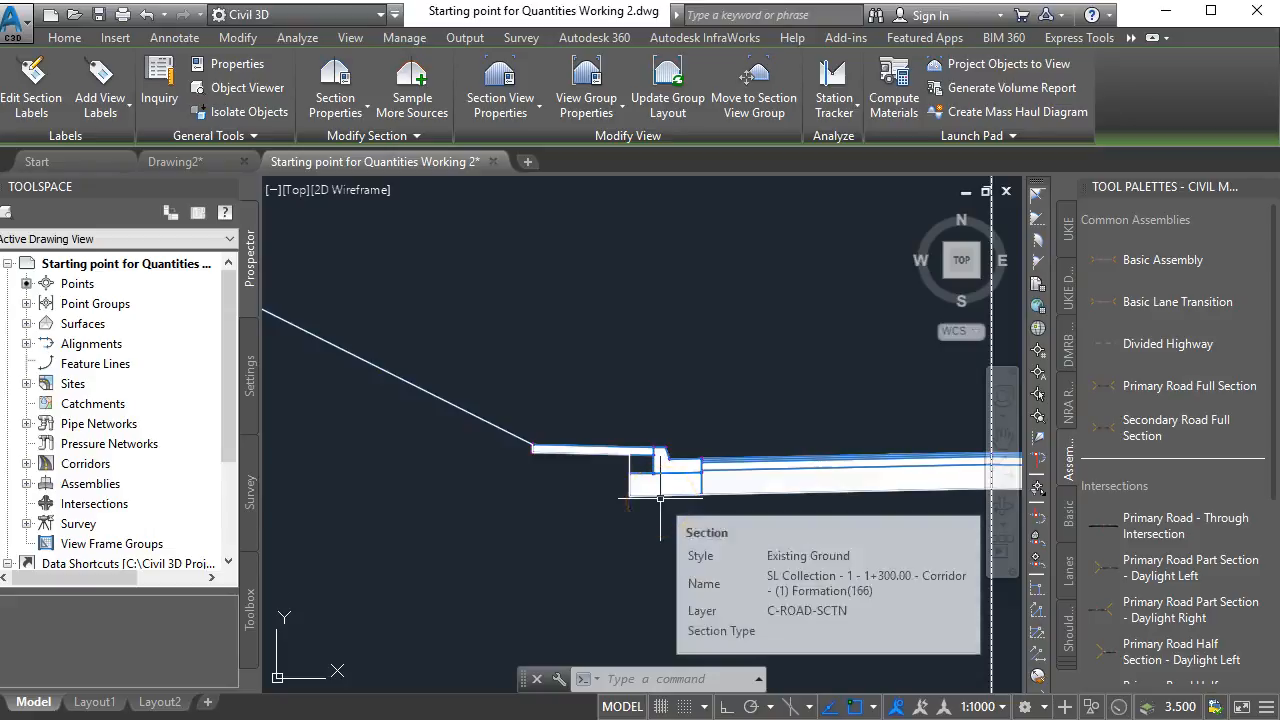
mouse_move(667, 488)
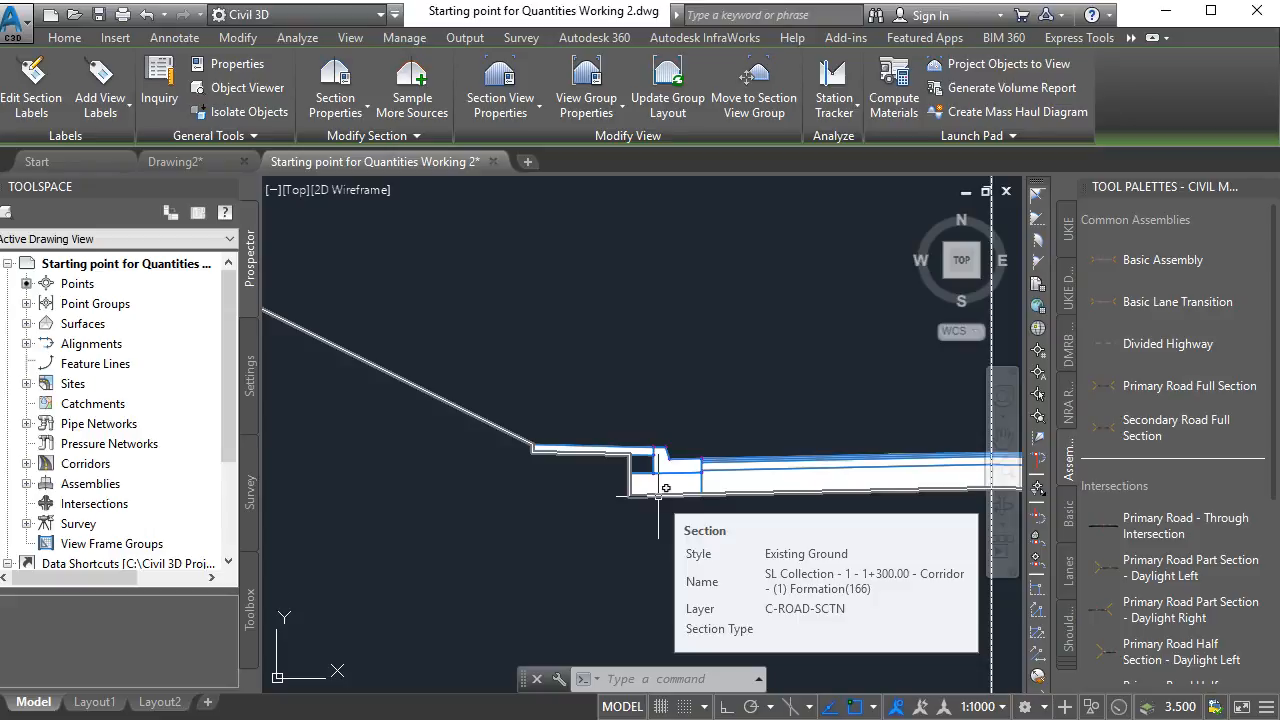
click(672, 457)
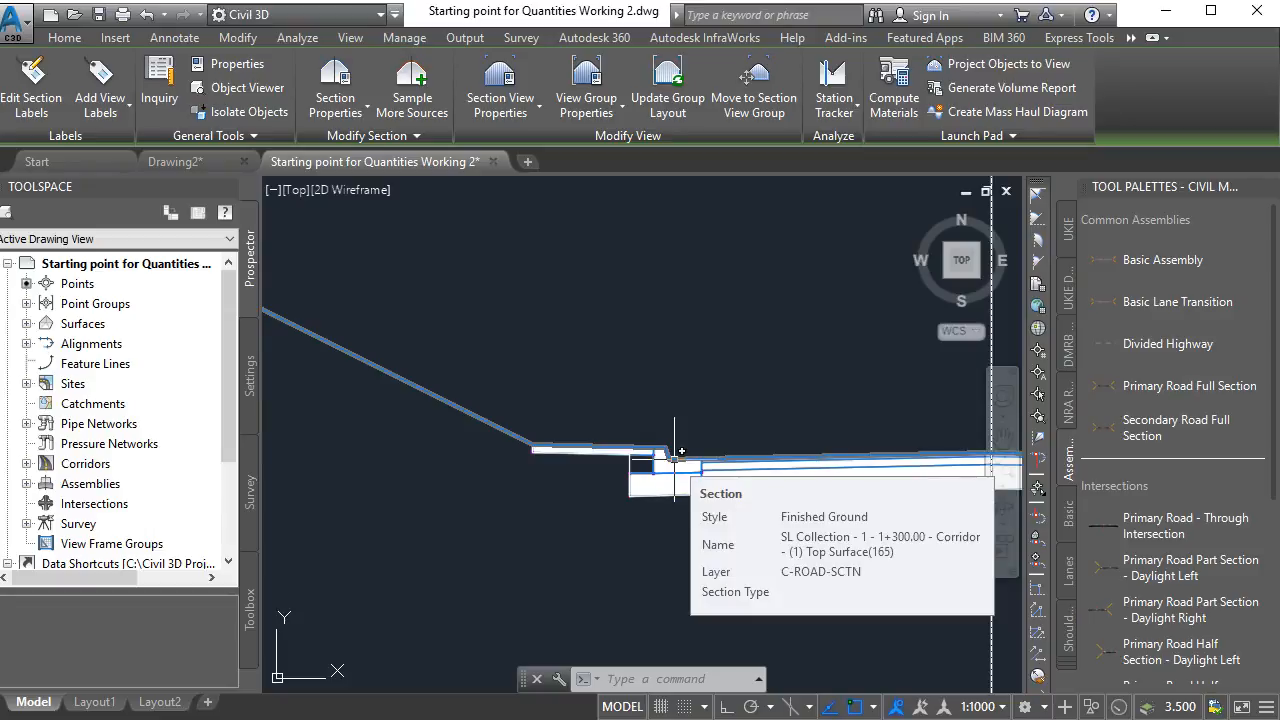
click(671, 466)
click(651, 509)
click(671, 460)
click(594, 537)
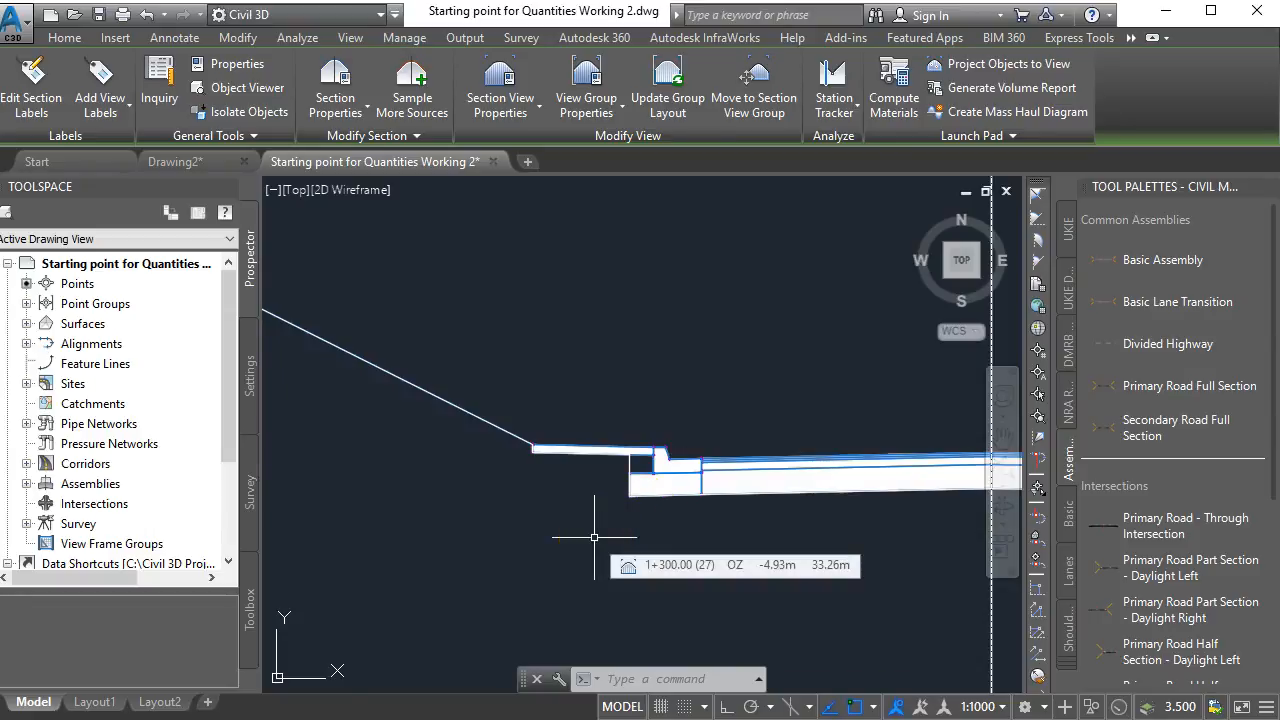
scroll(594, 537, down, 10)
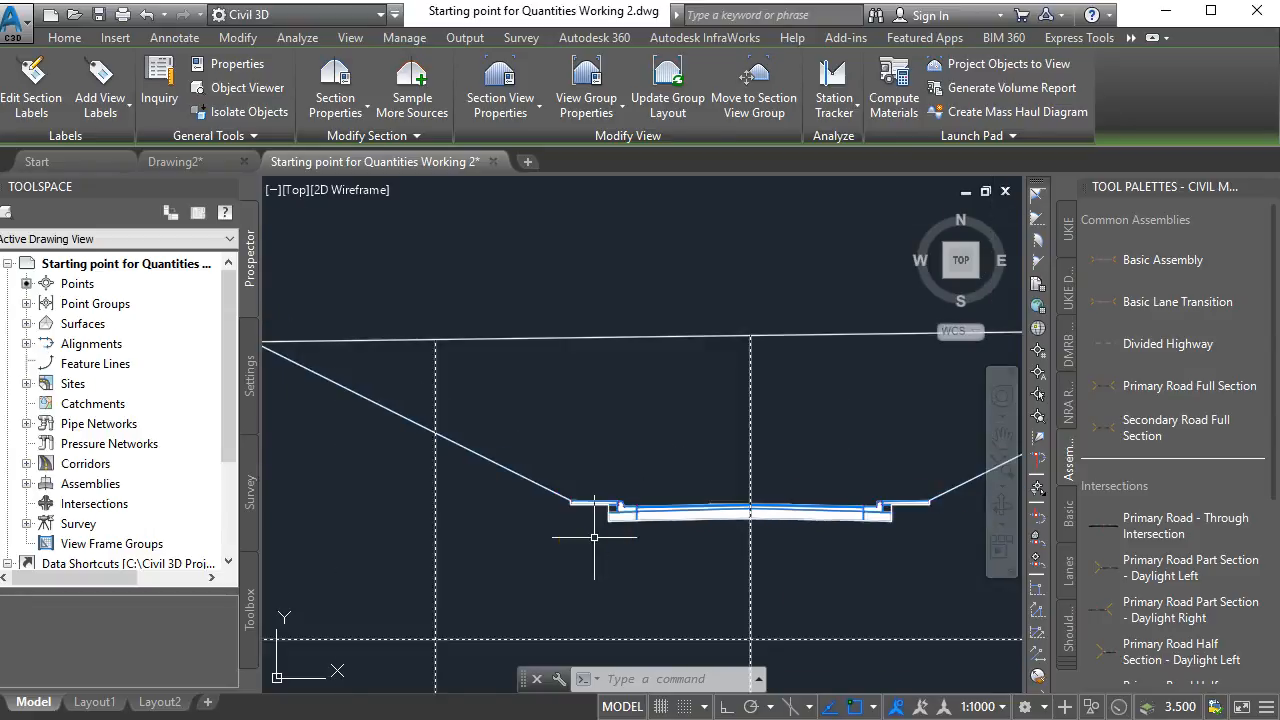
click(594, 549)
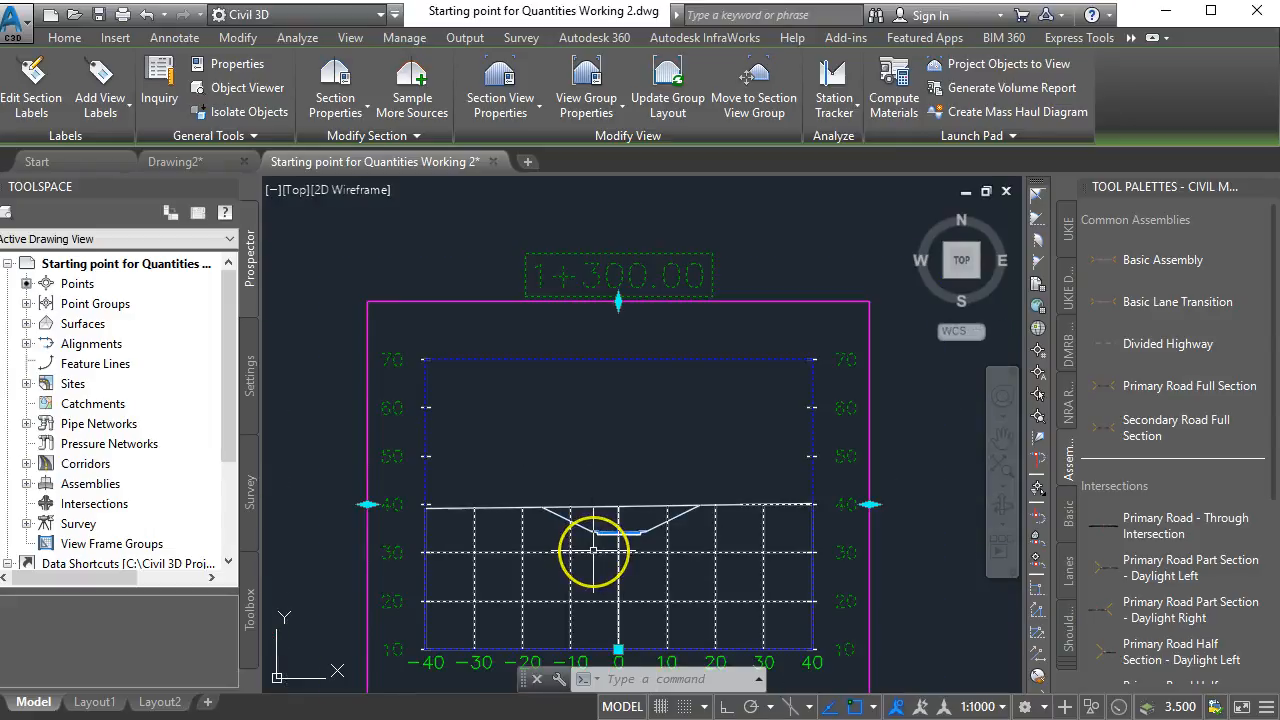
scroll(594, 545, down, 2)
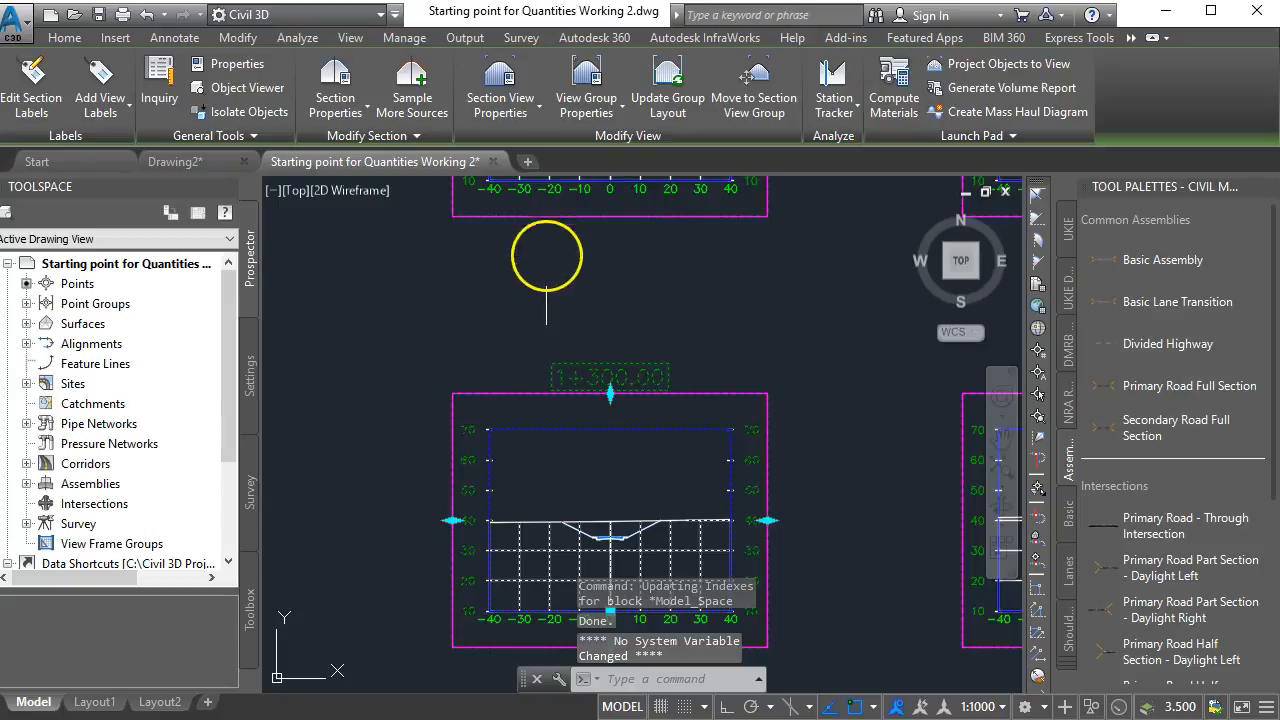
key(Escape)
key(Escape)
key(Escape)
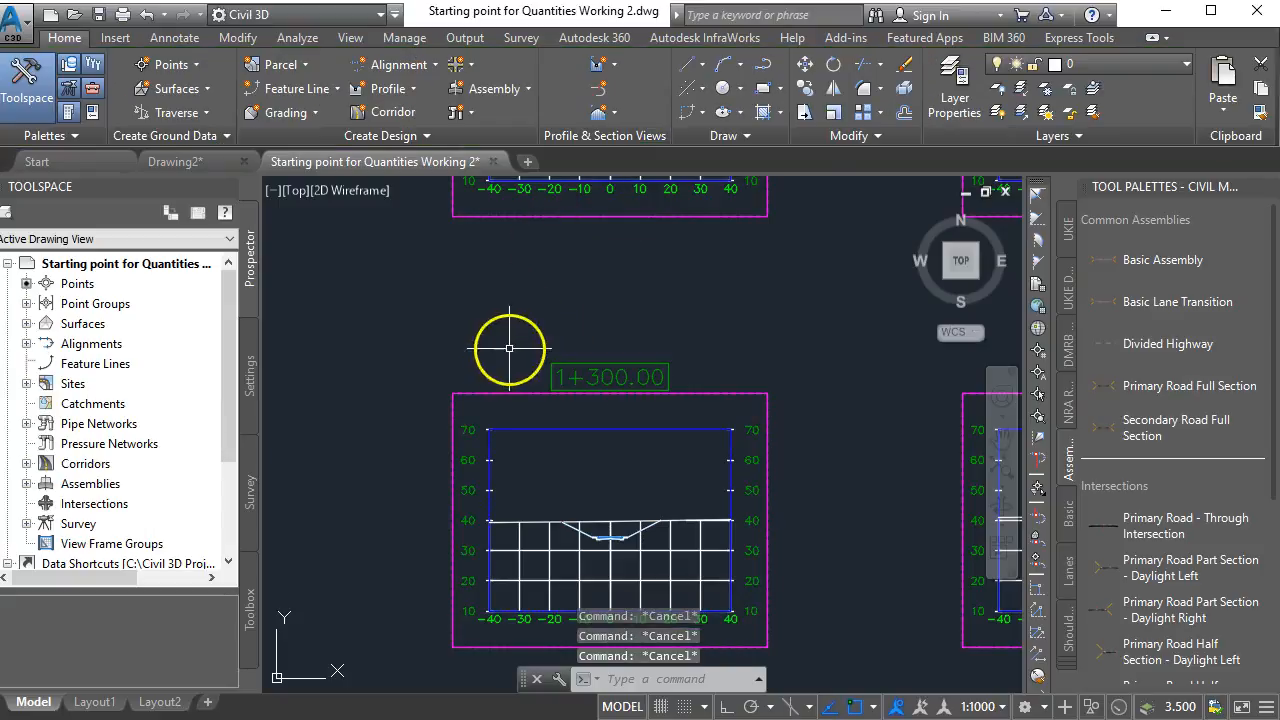
- Start Compute Materials for the New Road sample line group SL Collection - 1 and set the quantity takeoff criteria to Earthworks
click(568, 429)
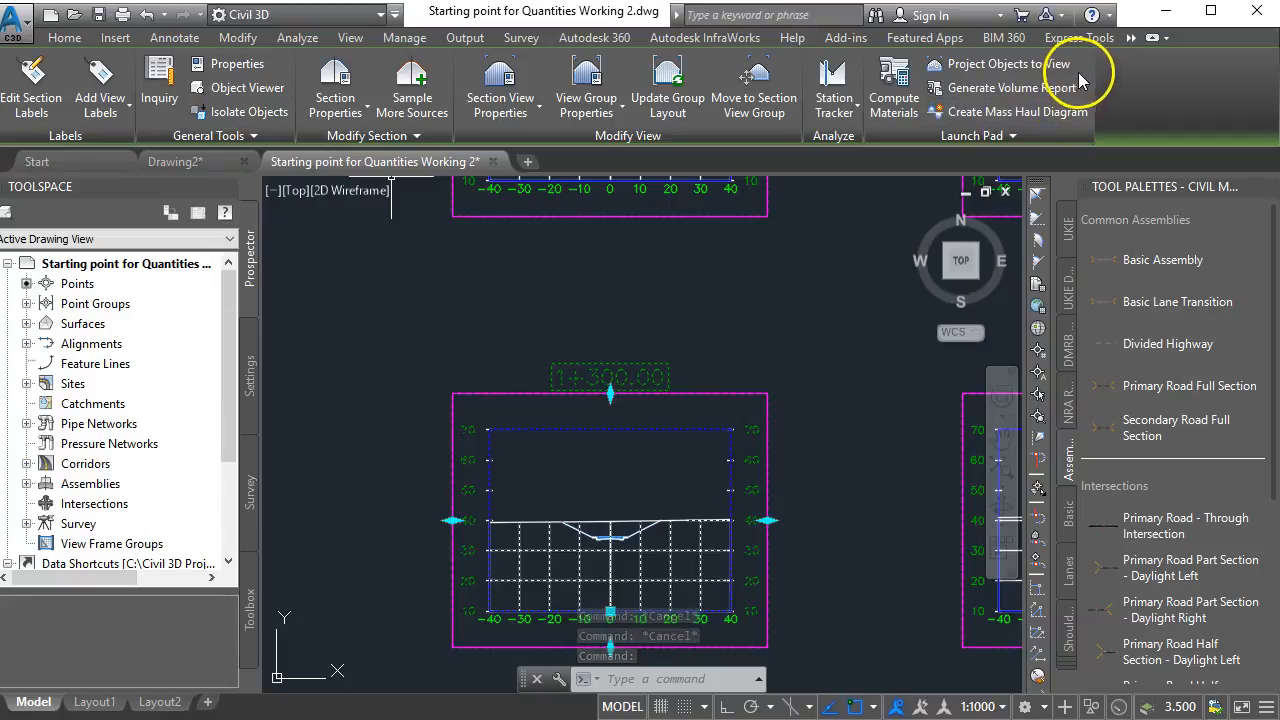
click(897, 97)
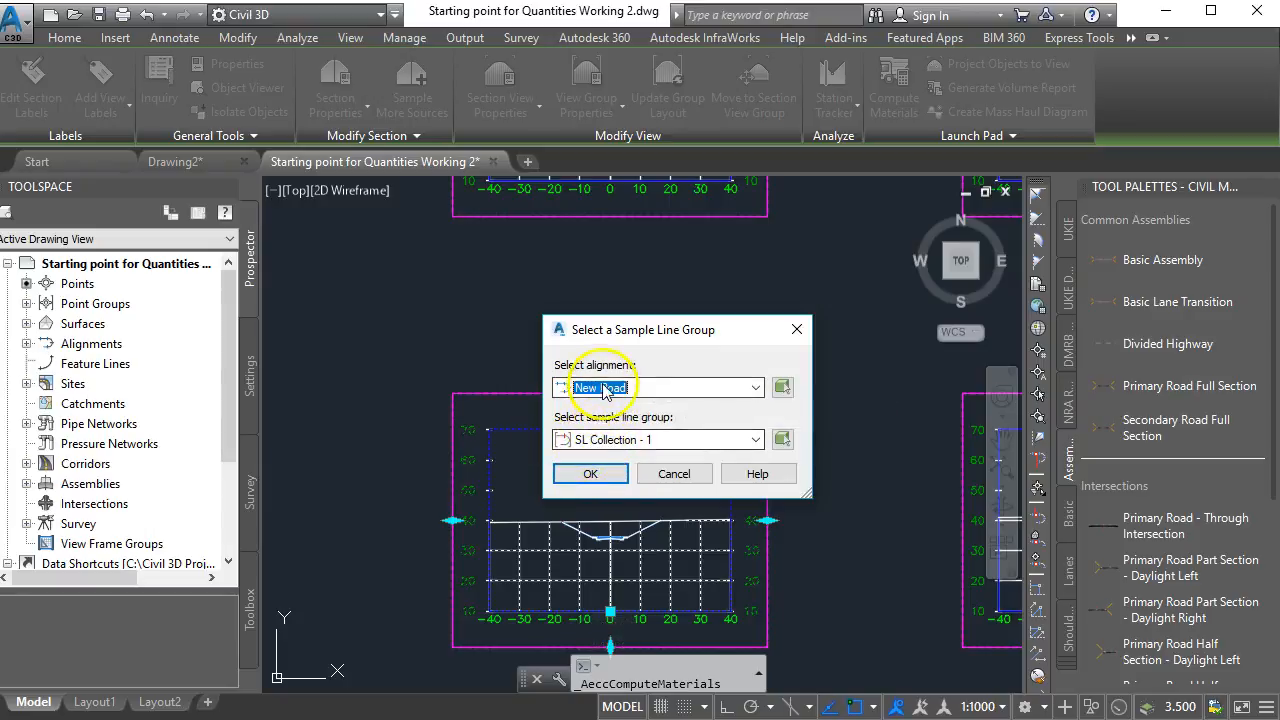
click(598, 475)
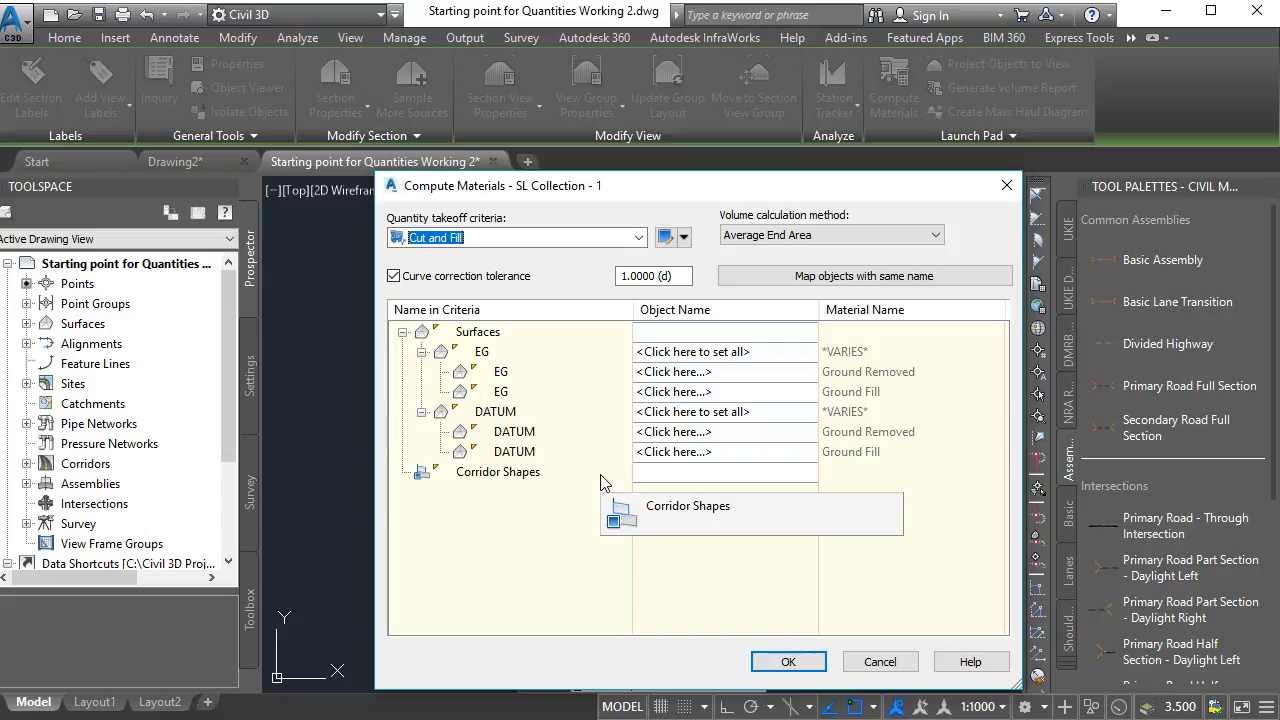
click(639, 238)
click(457, 273)
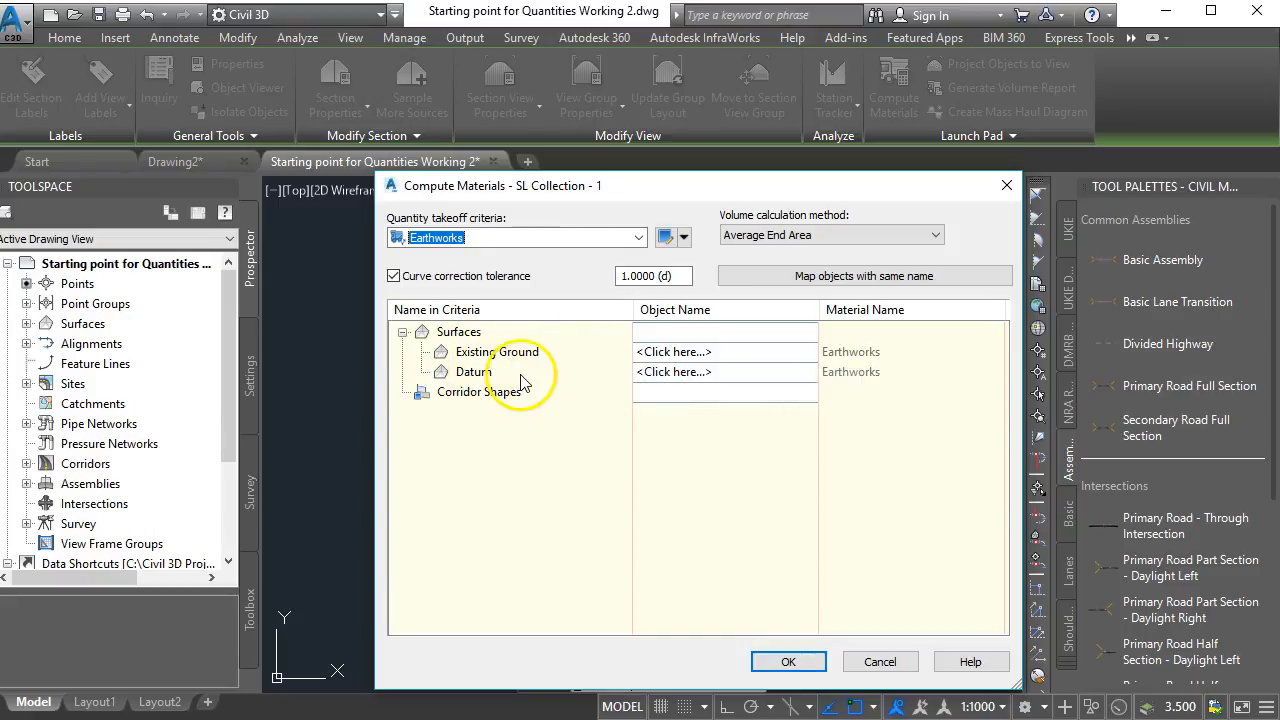
- Map Existing Ground to the Survey surface and Datum to Corridor - (1) Formation, and compute the earthworks materials
click(672, 354)
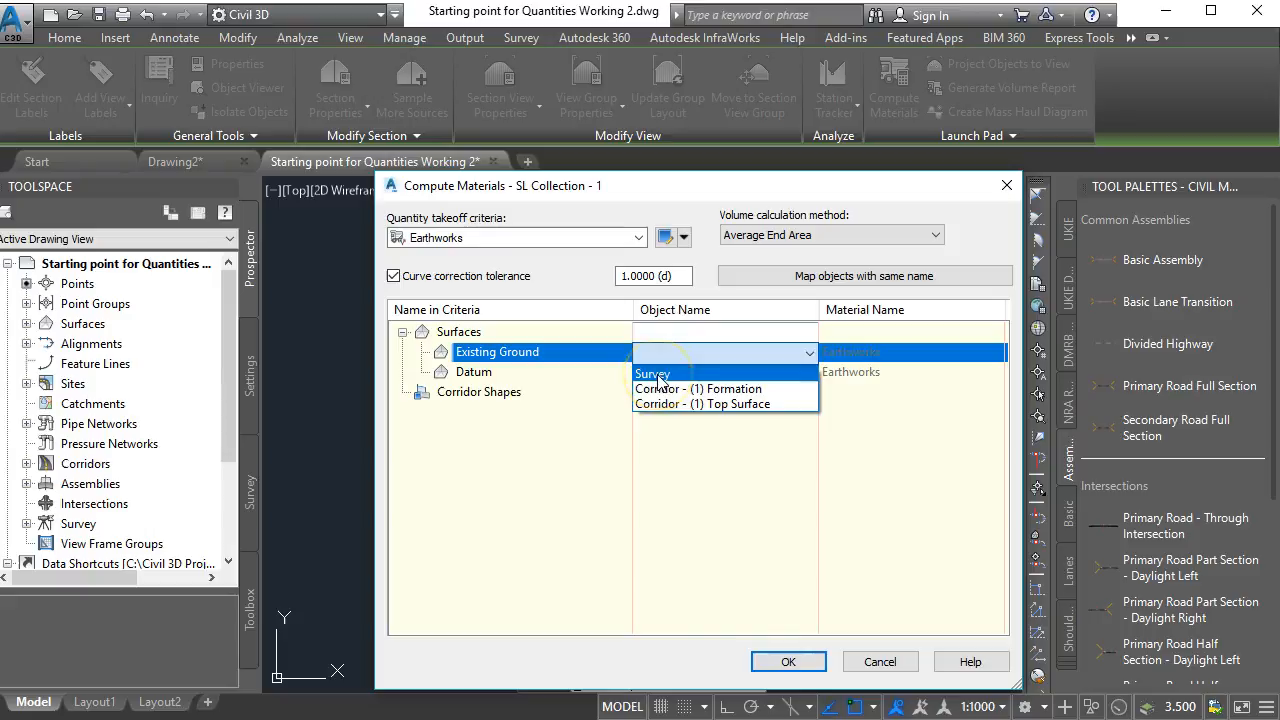
click(659, 376)
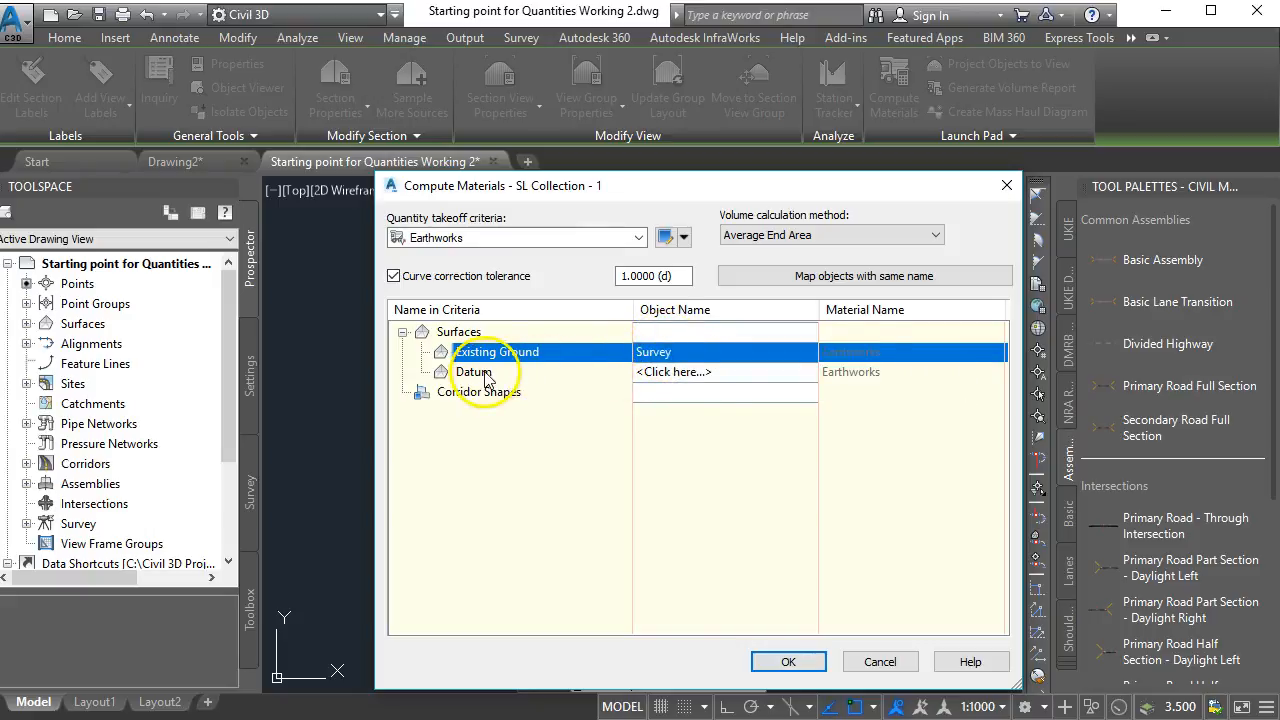
click(548, 372)
click(663, 374)
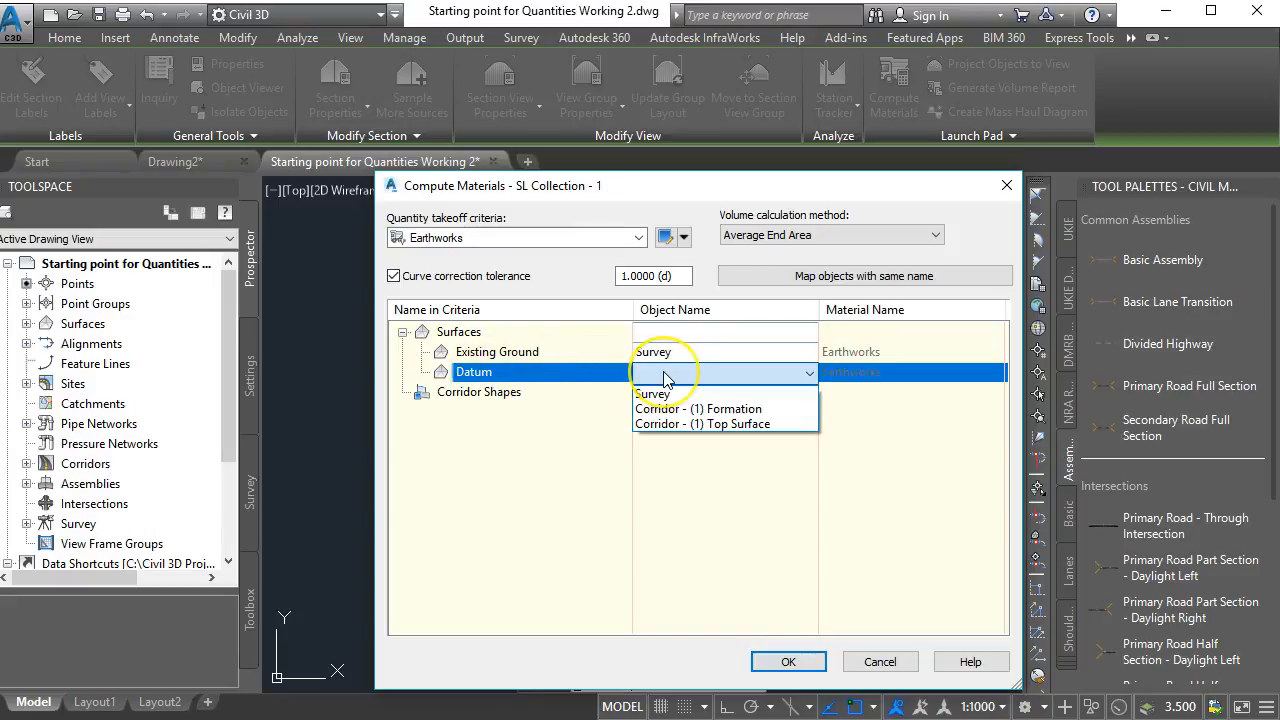
click(722, 411)
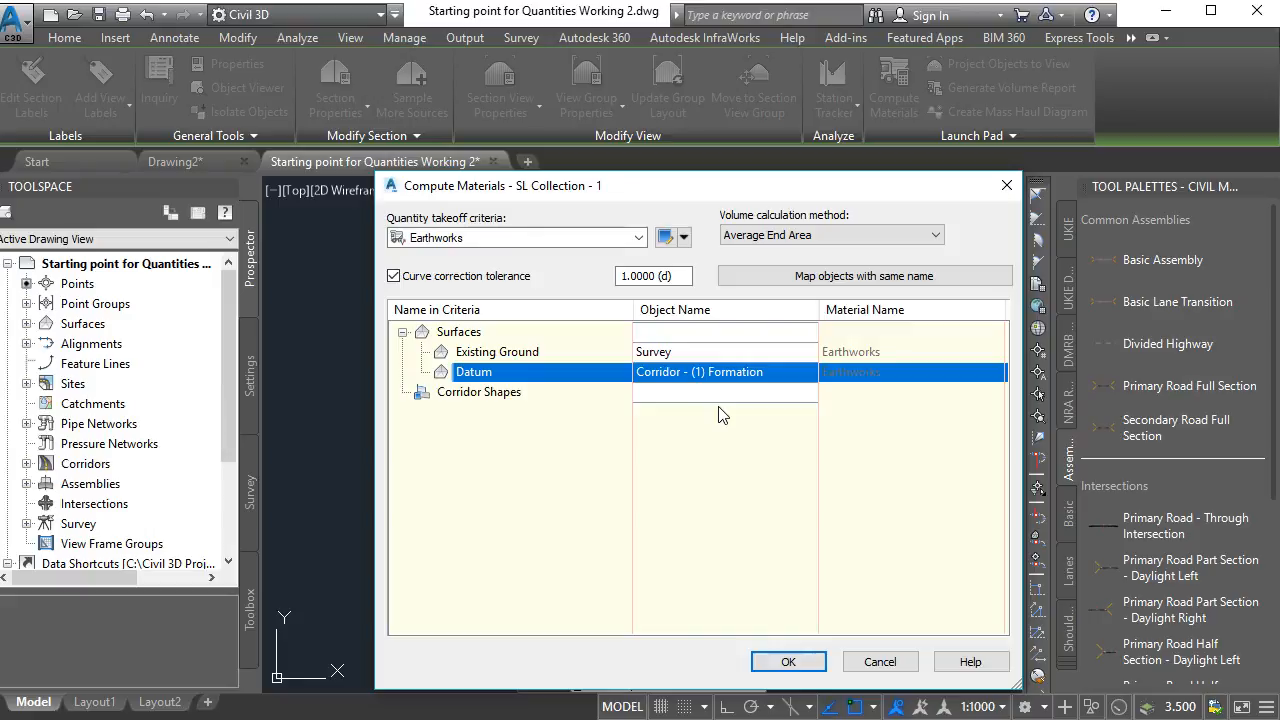
click(666, 370)
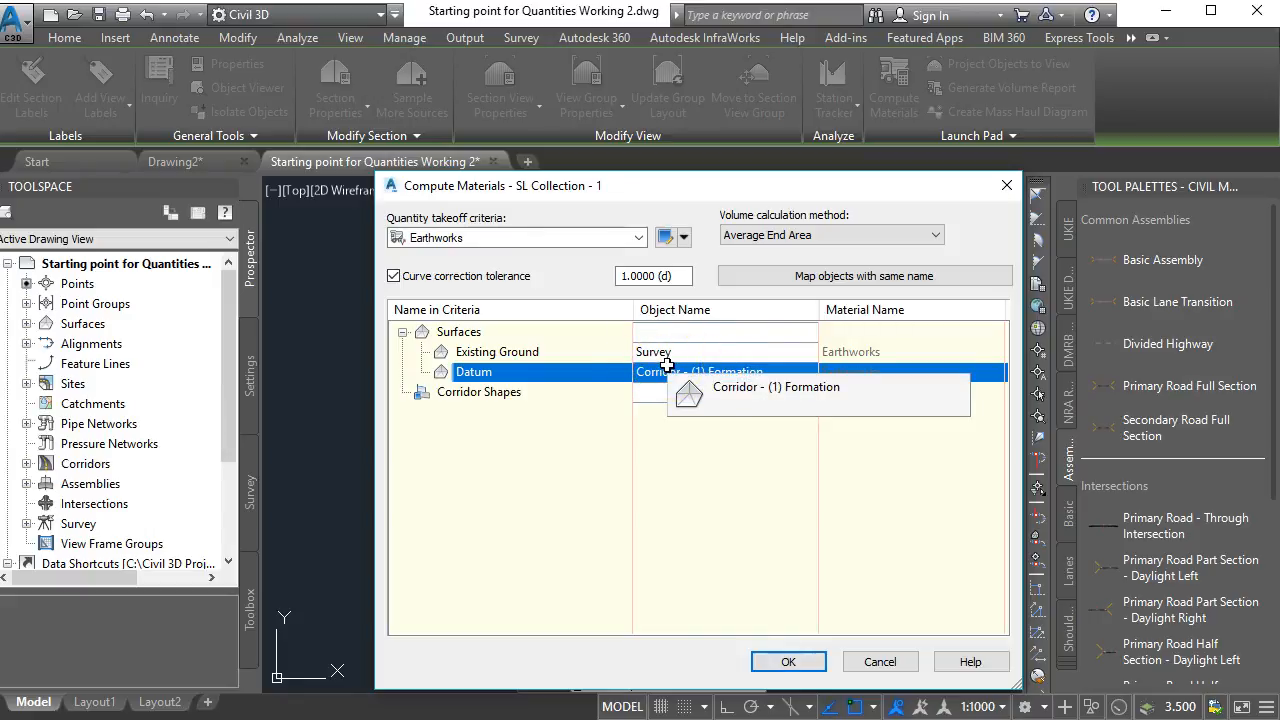
click(695, 396)
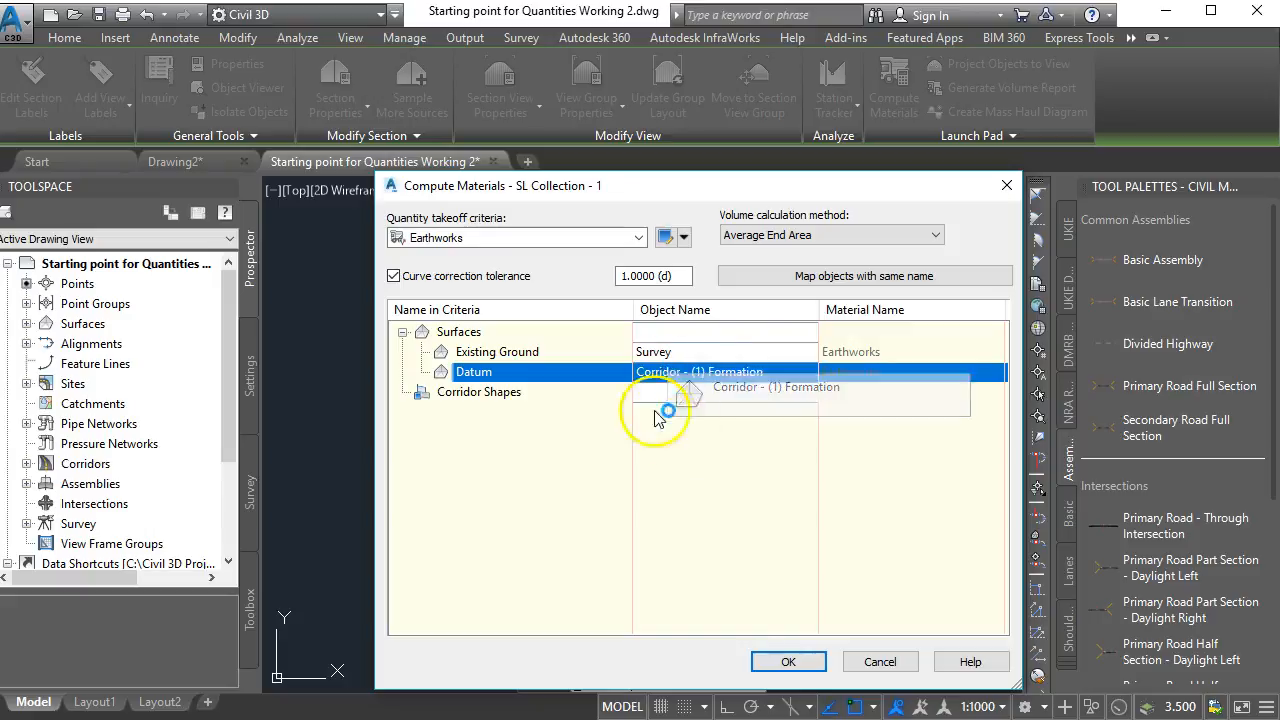
click(780, 662)
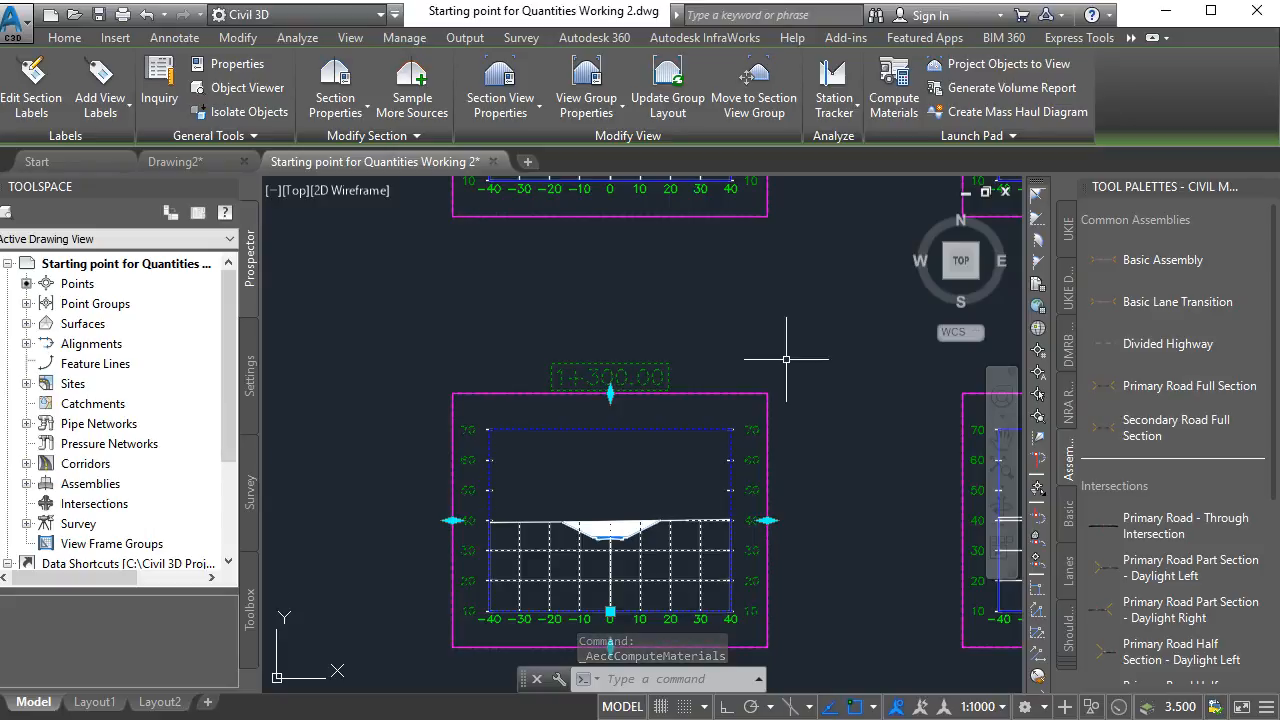
- Examine the computed earthworks shading between the existing ground and formation in the 1+300.00 section view
click(903, 90)
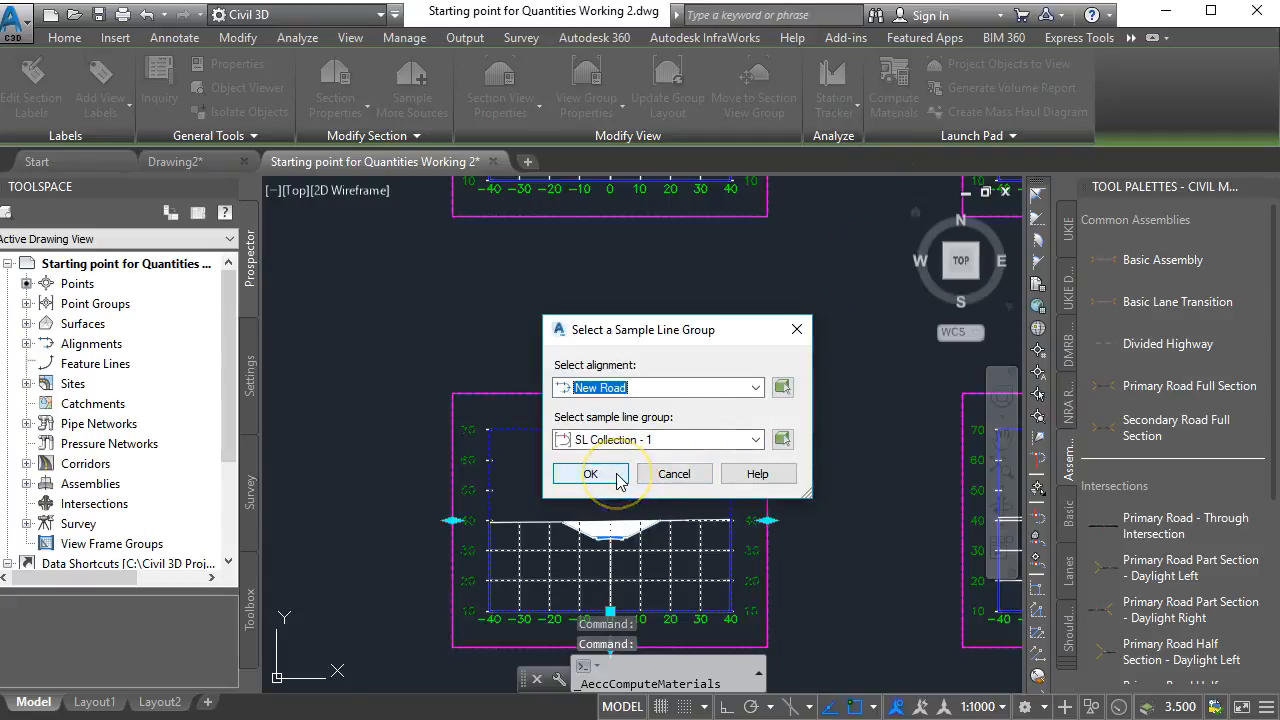
click(796, 329)
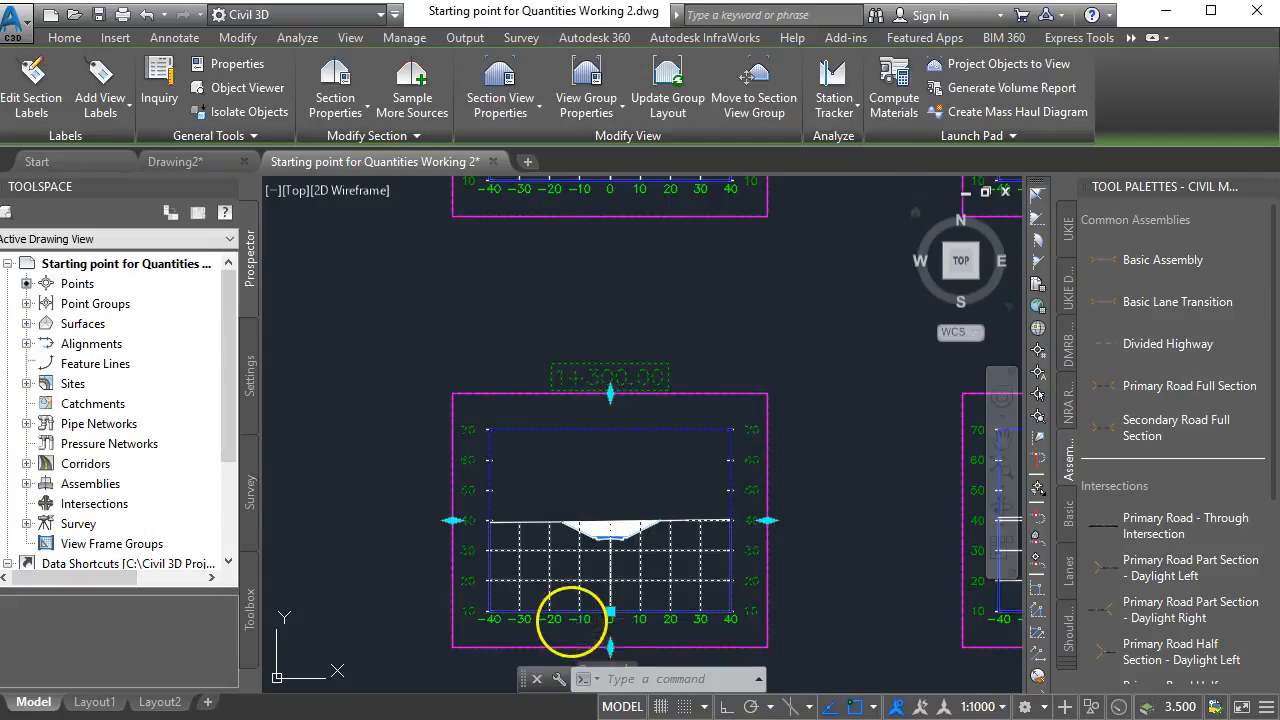
scroll(597, 535, up, 6)
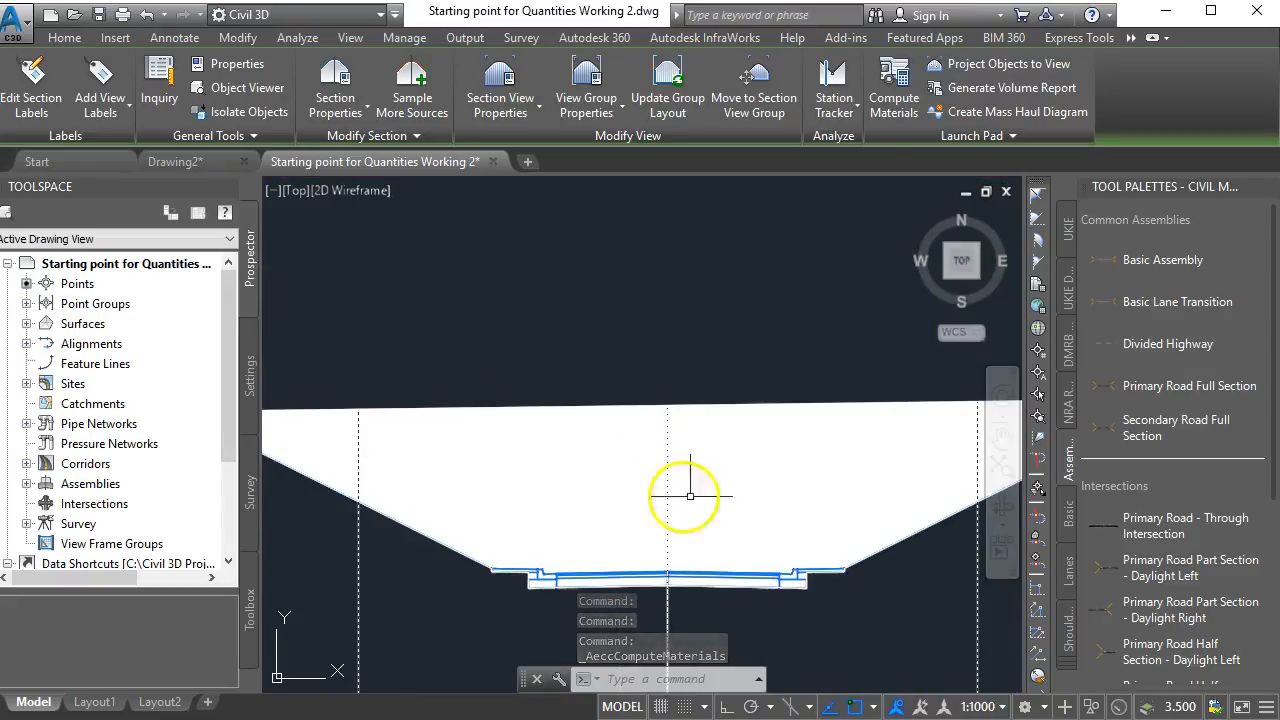
scroll(746, 500, down, 3)
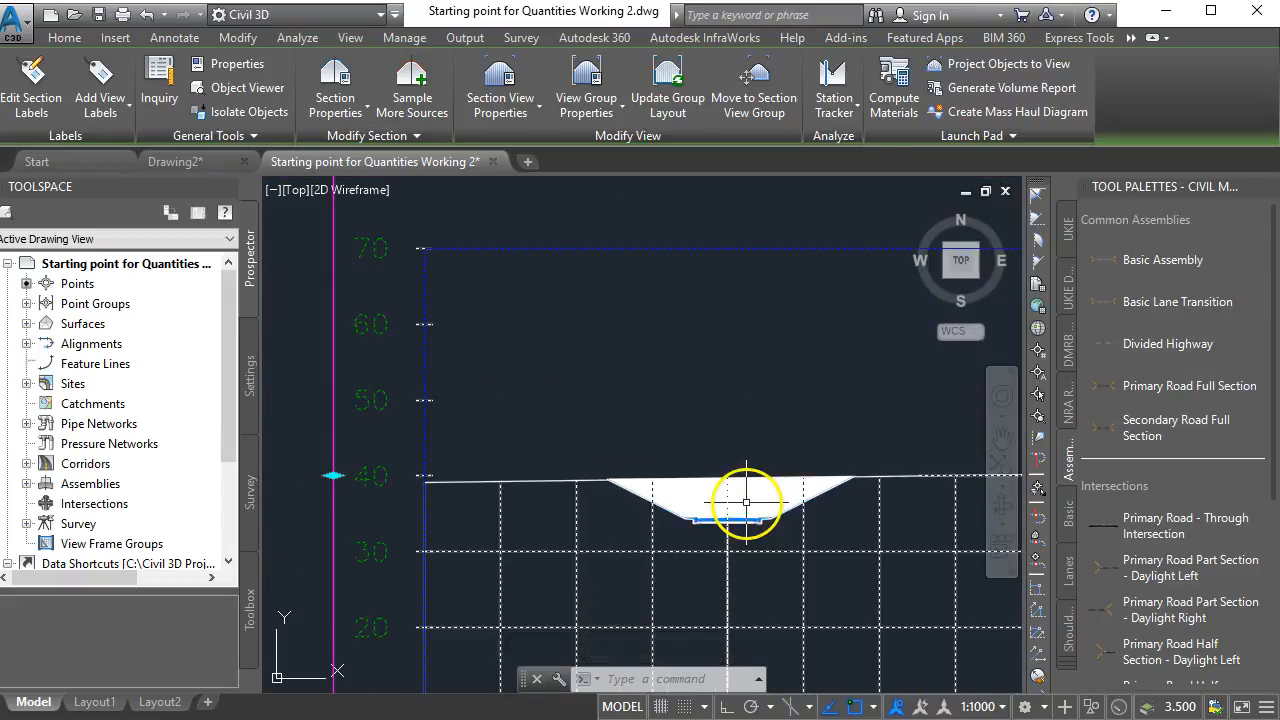
scroll(700, 520, up, 2)
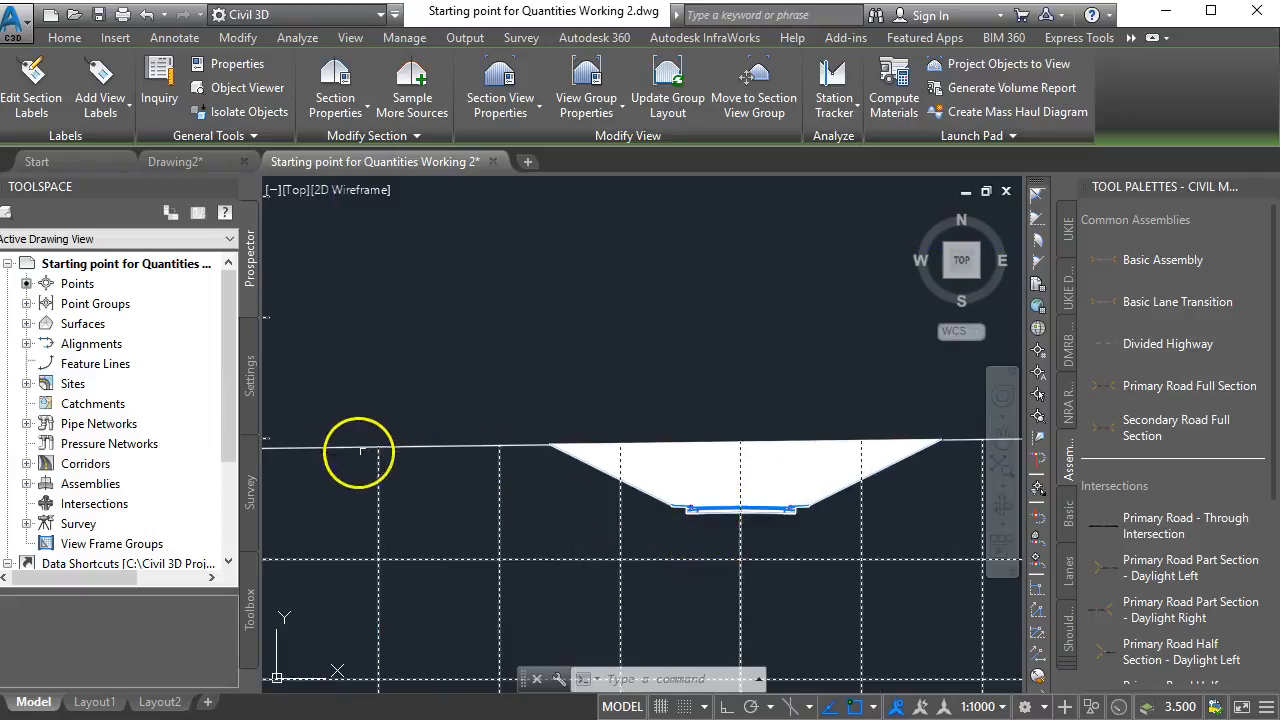
click(540, 446)
- Examine the earthworks material section beneath the road pavement and kerb in the 2+700.00 section view
scroll(541, 447, down, 4)
scroll(541, 446, down, 8)
scroll(744, 580, up, 4)
scroll(744, 580, up, 10)
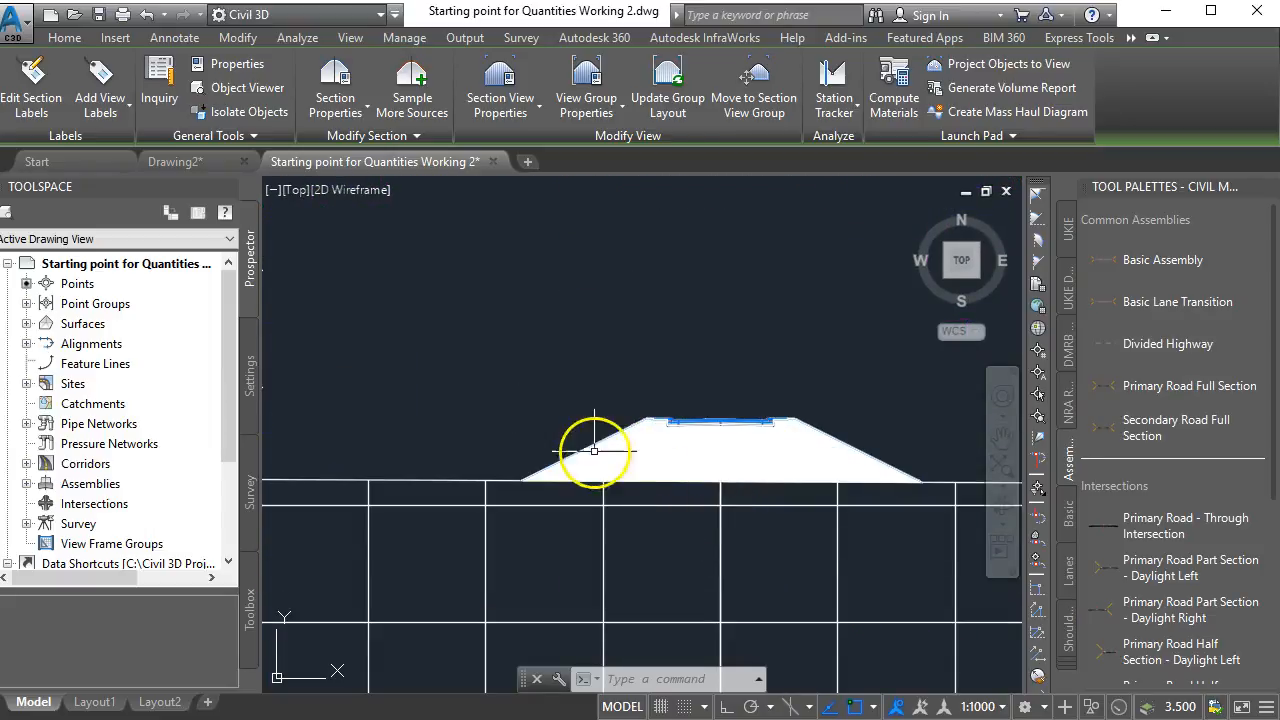
scroll(808, 463, up, 6)
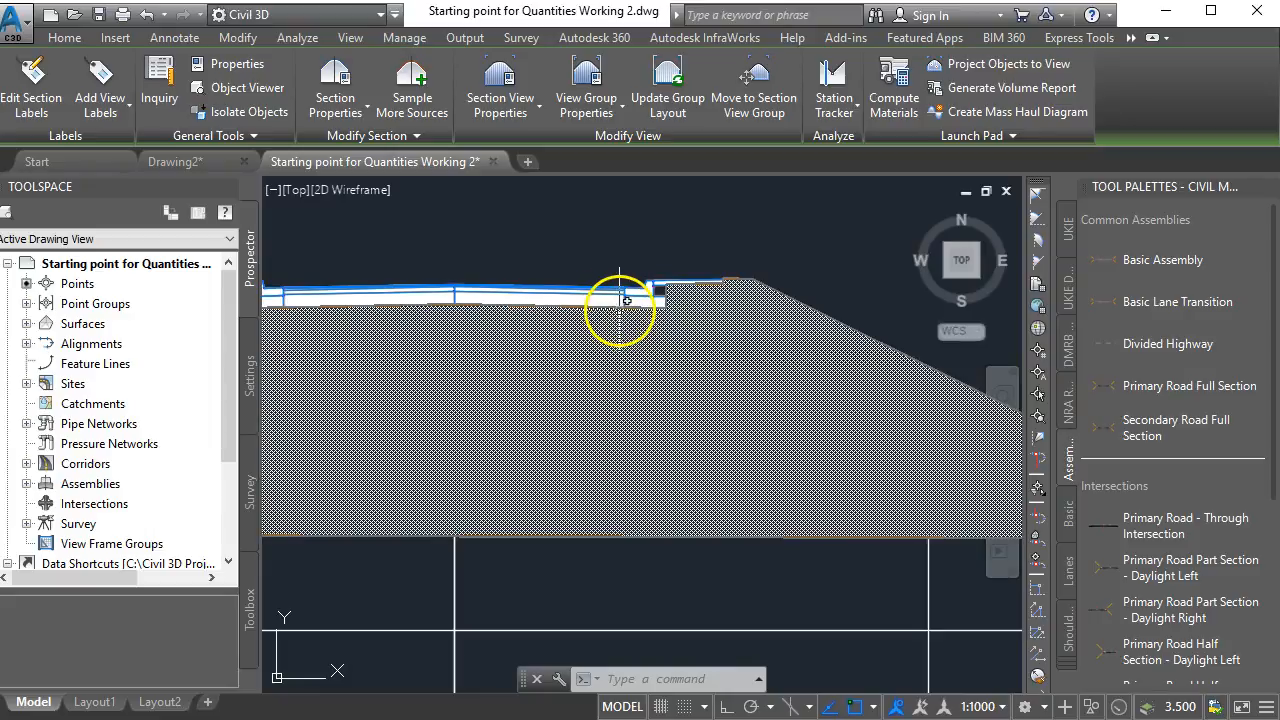
scroll(621, 300, up, 3)
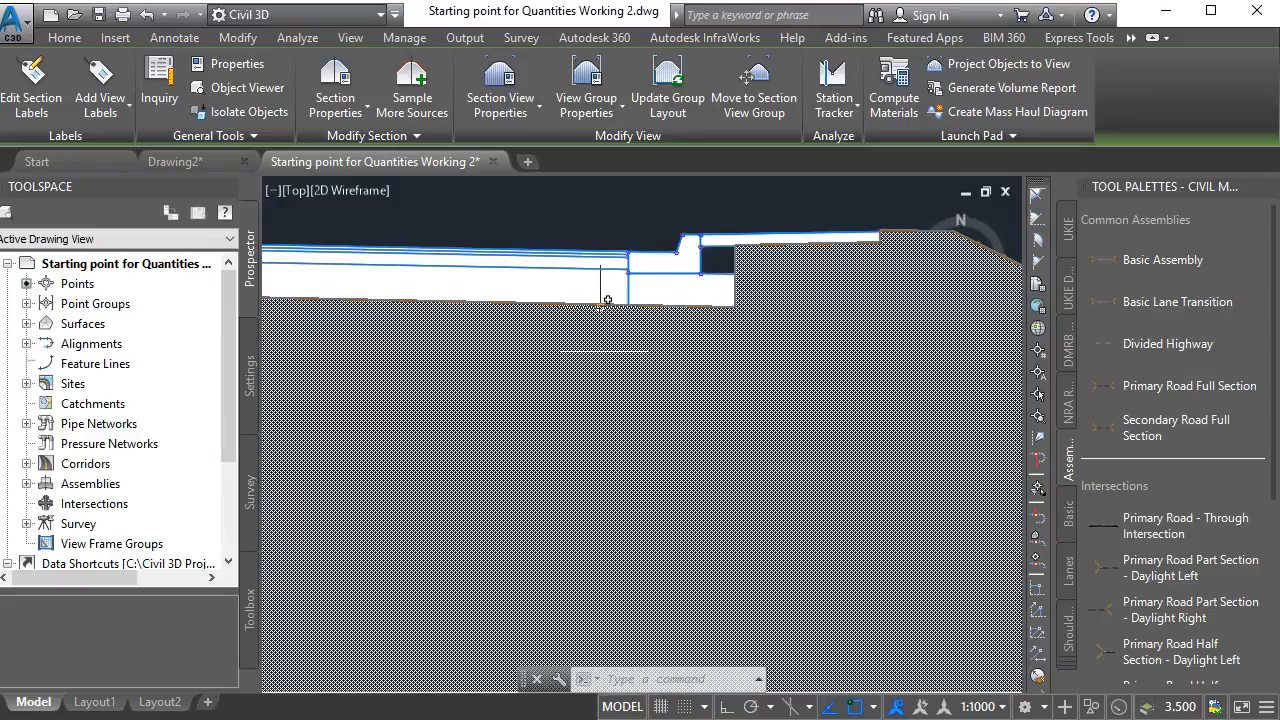
mouse_move(607, 300)
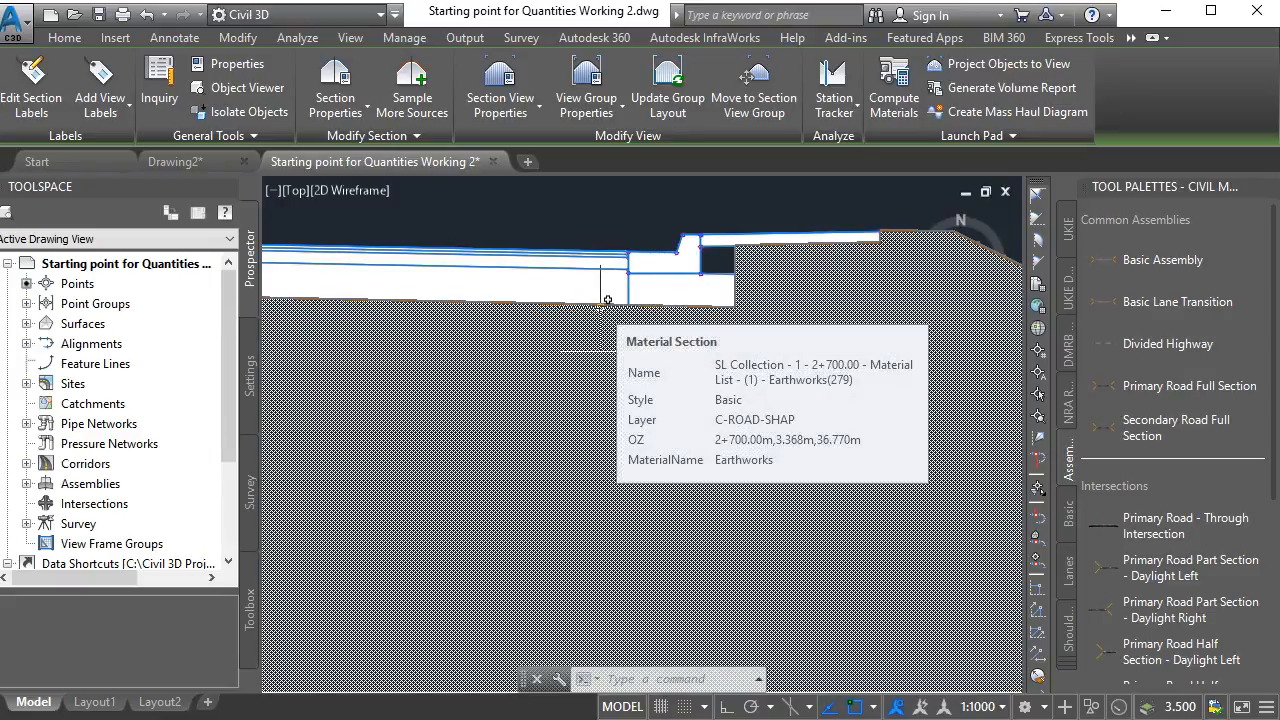
scroll(607, 300, down, 8)
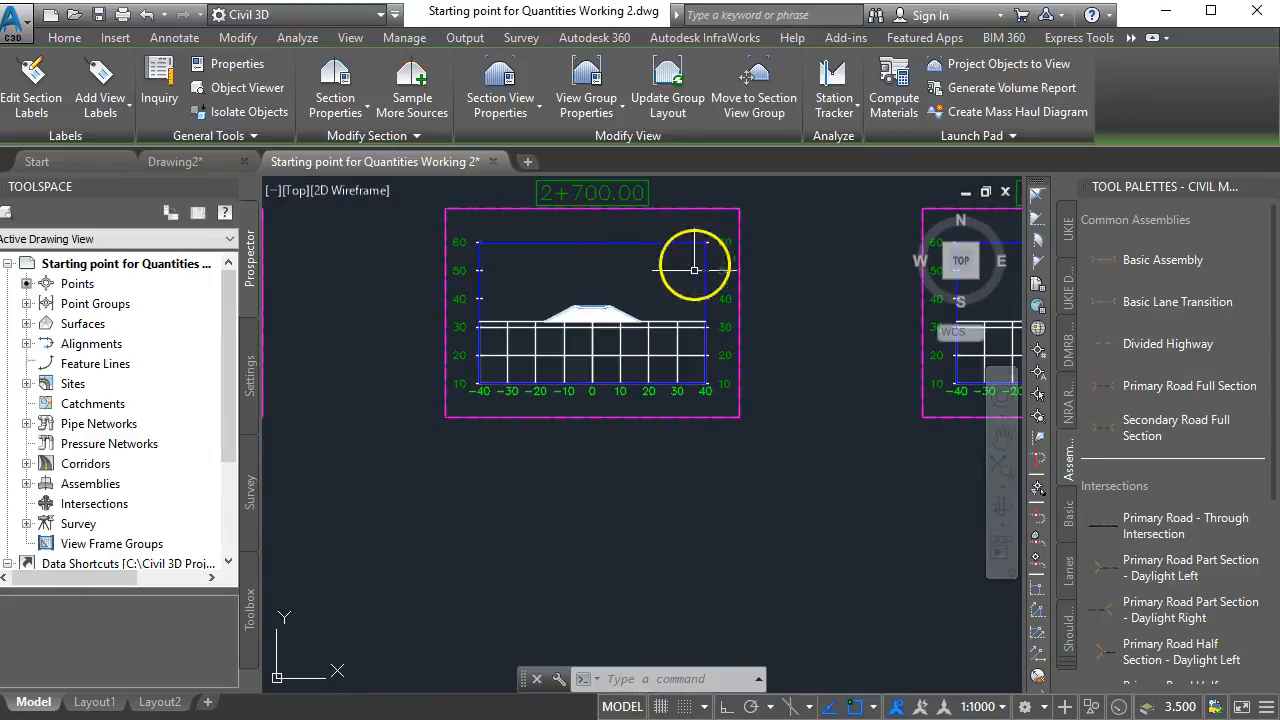
- Reopen Compute Materials for the New Road sample line group SL Collection - 1 and rename its material list to Quantities
click(892, 100)
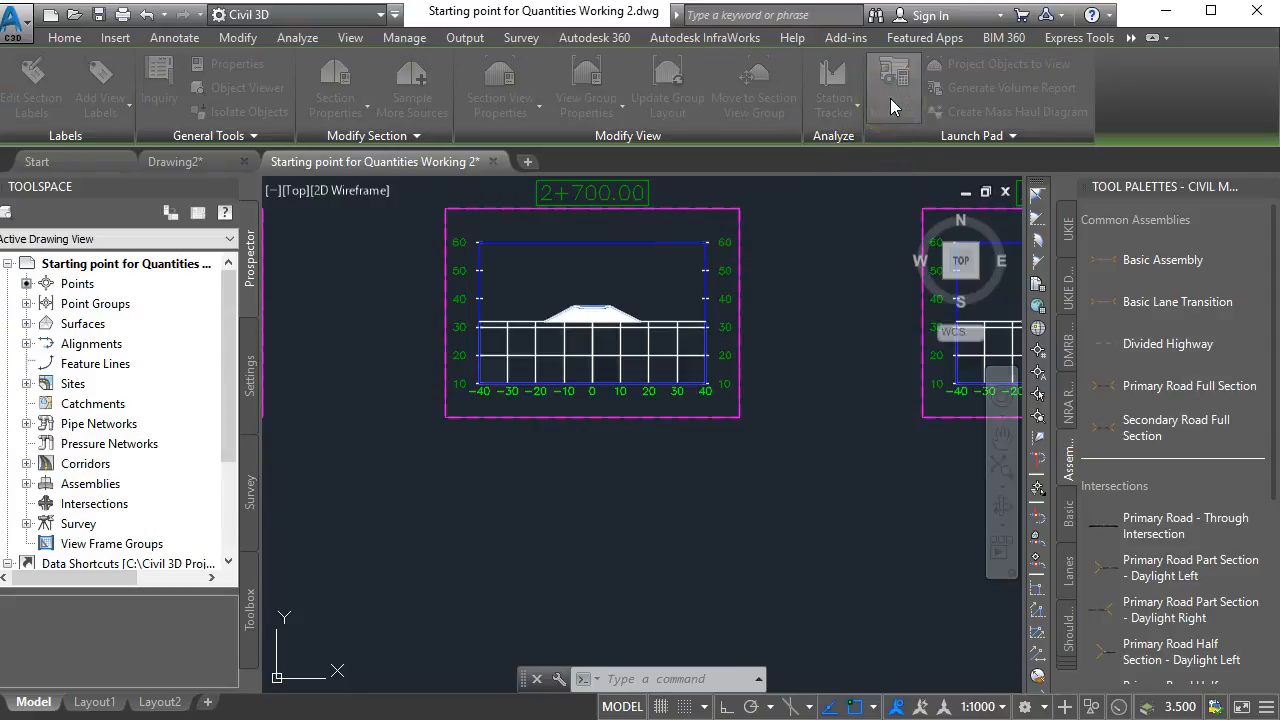
click(596, 477)
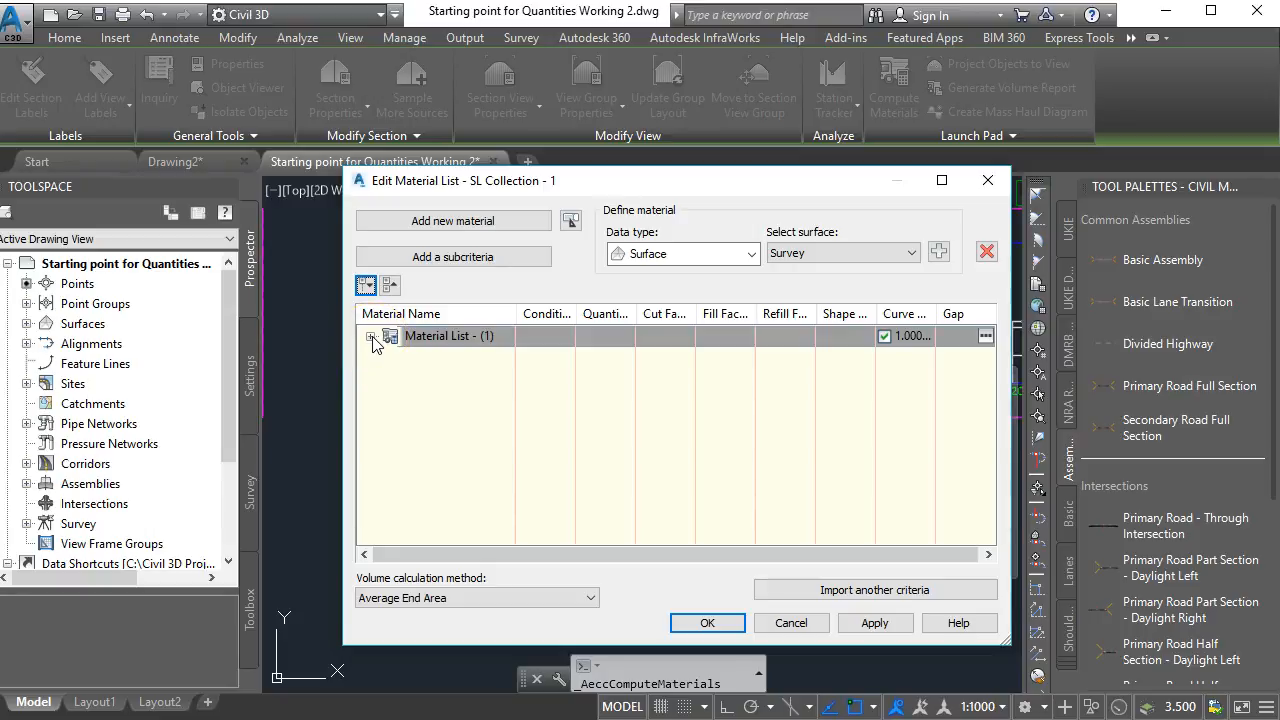
click(455, 340)
click(462, 339)
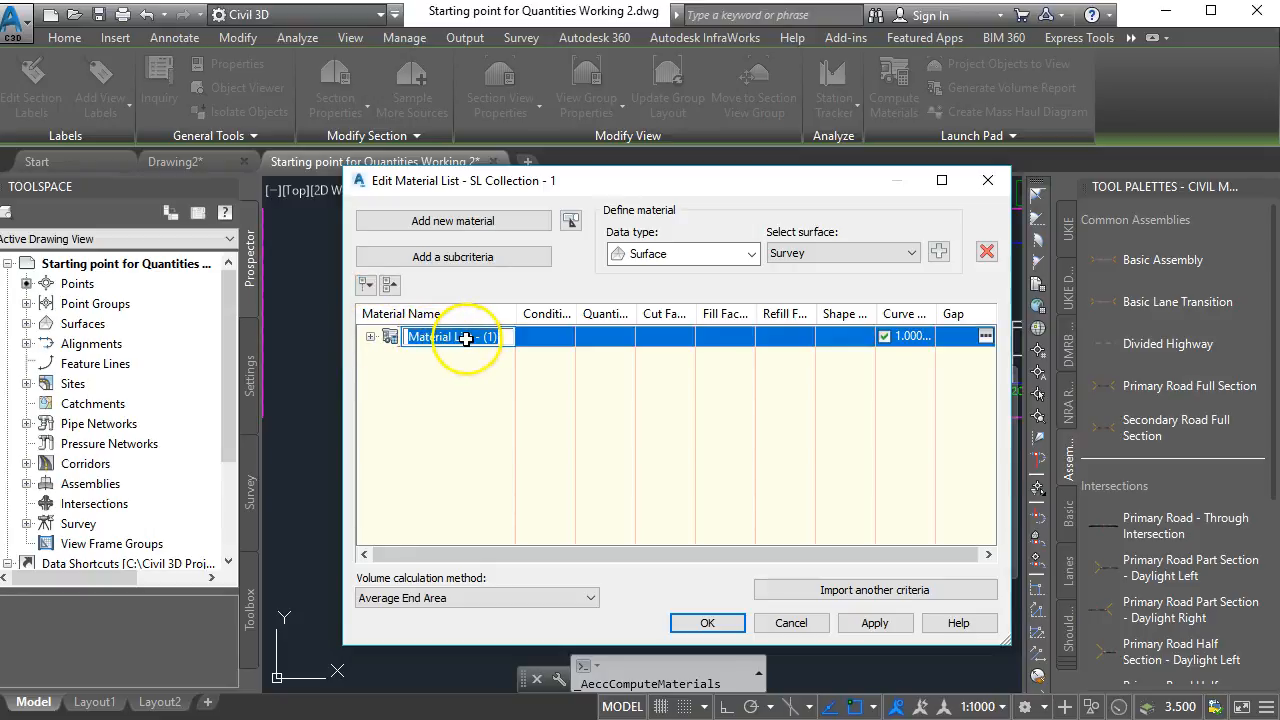
text(Quantiti)
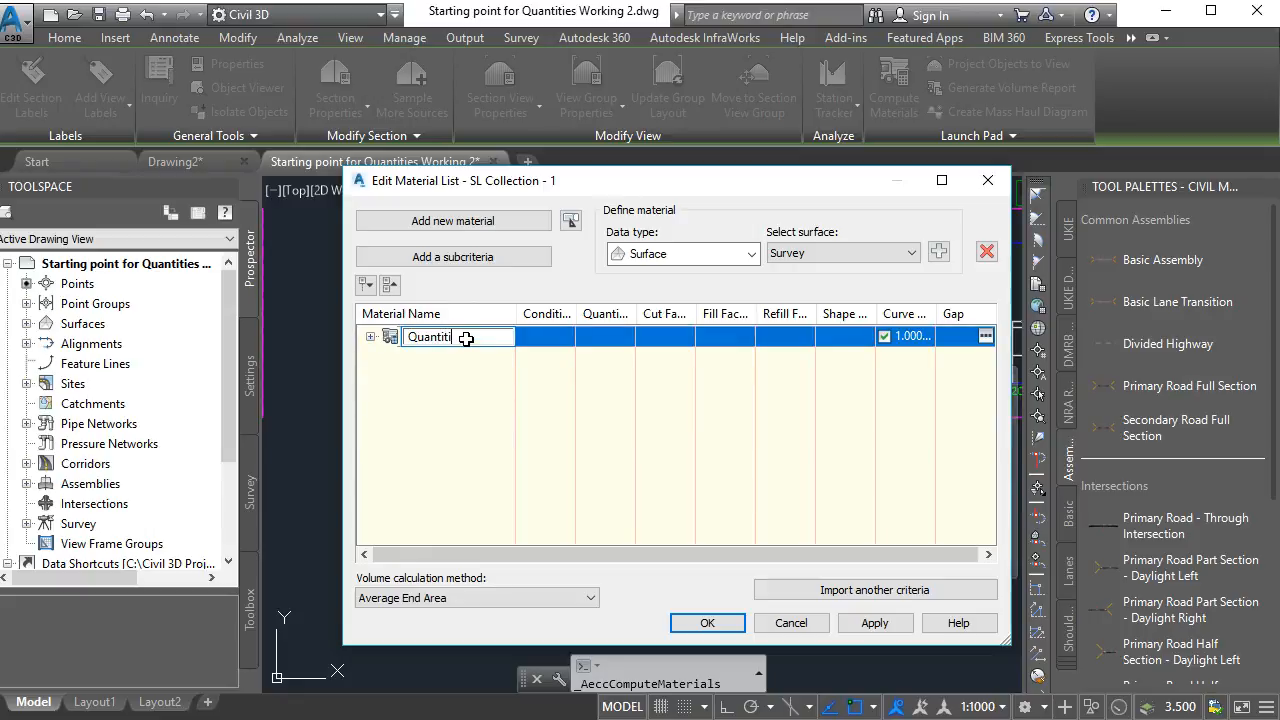
text(es)
click(454, 362)
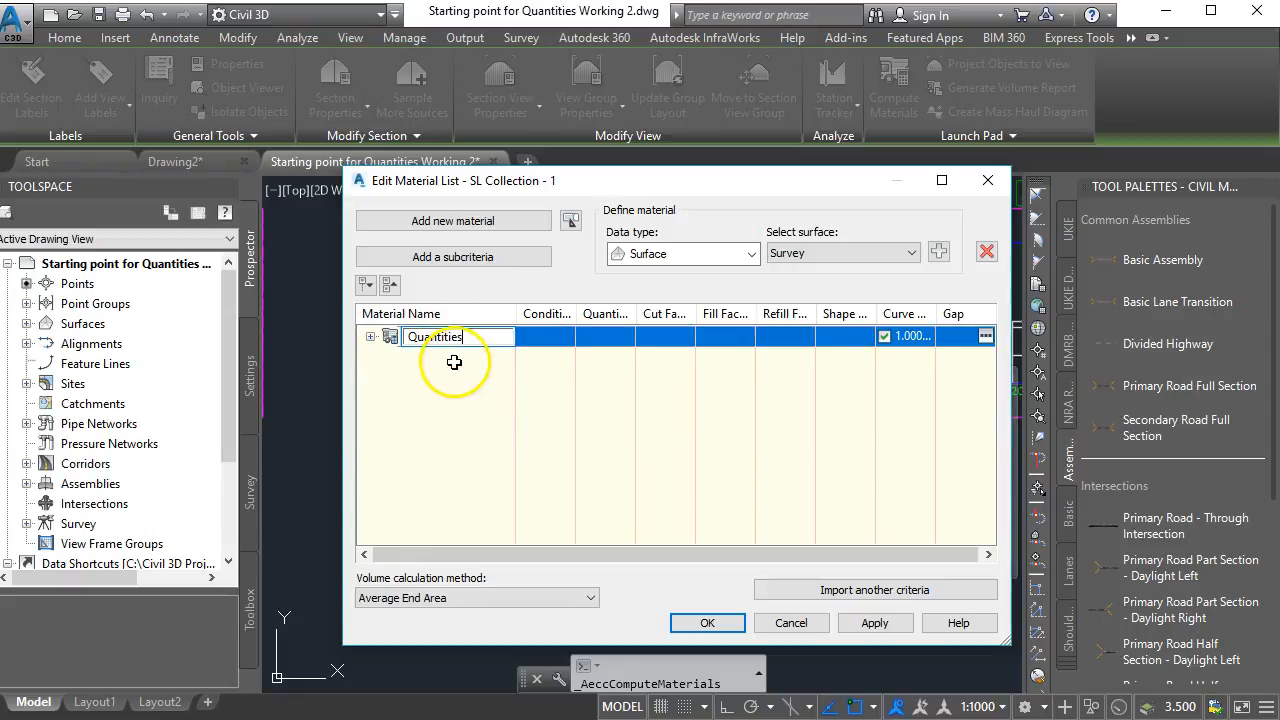
- Expand the Quantities list and rename its Earthworks material to Cut
click(370, 336)
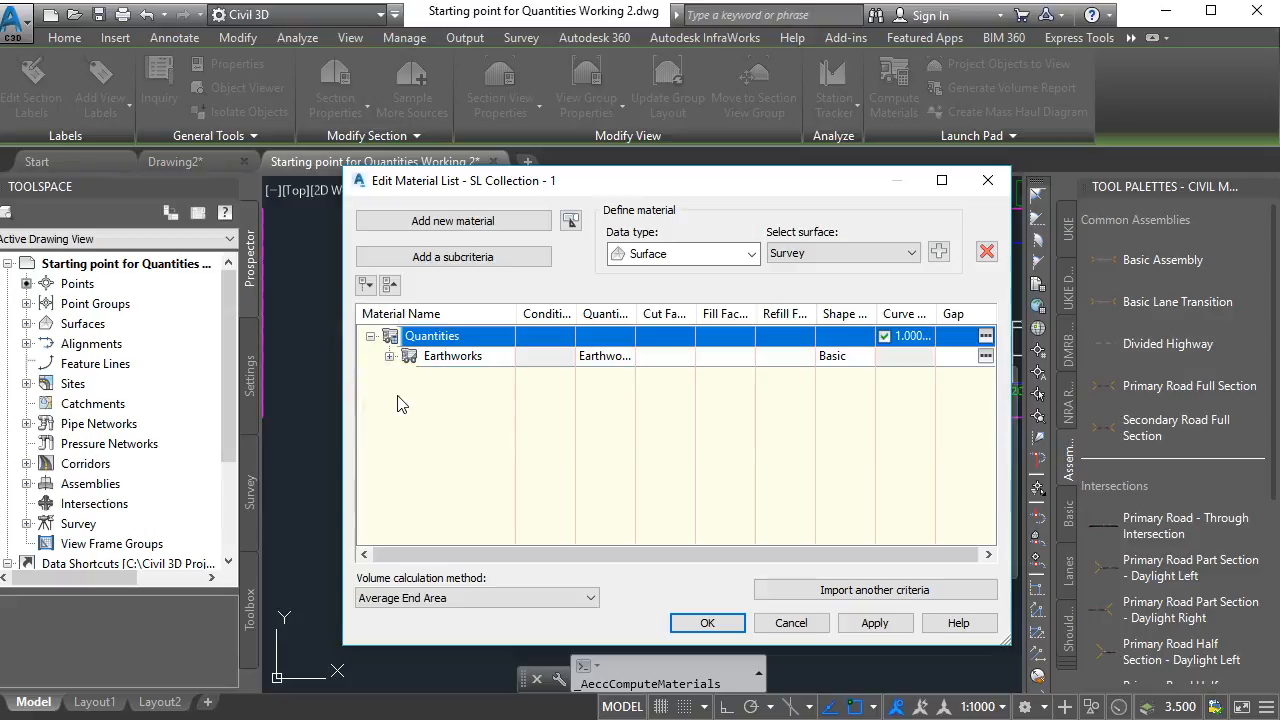
click(389, 356)
click(441, 357)
click(441, 357)
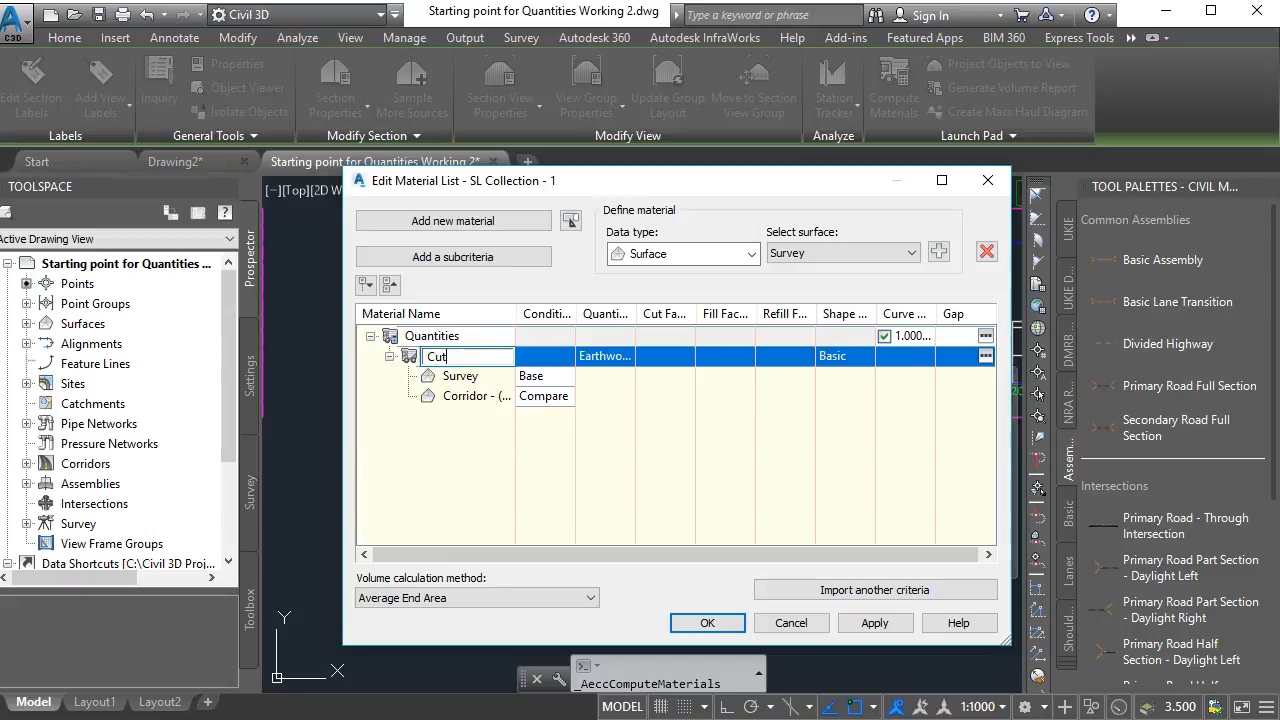
key(Return)
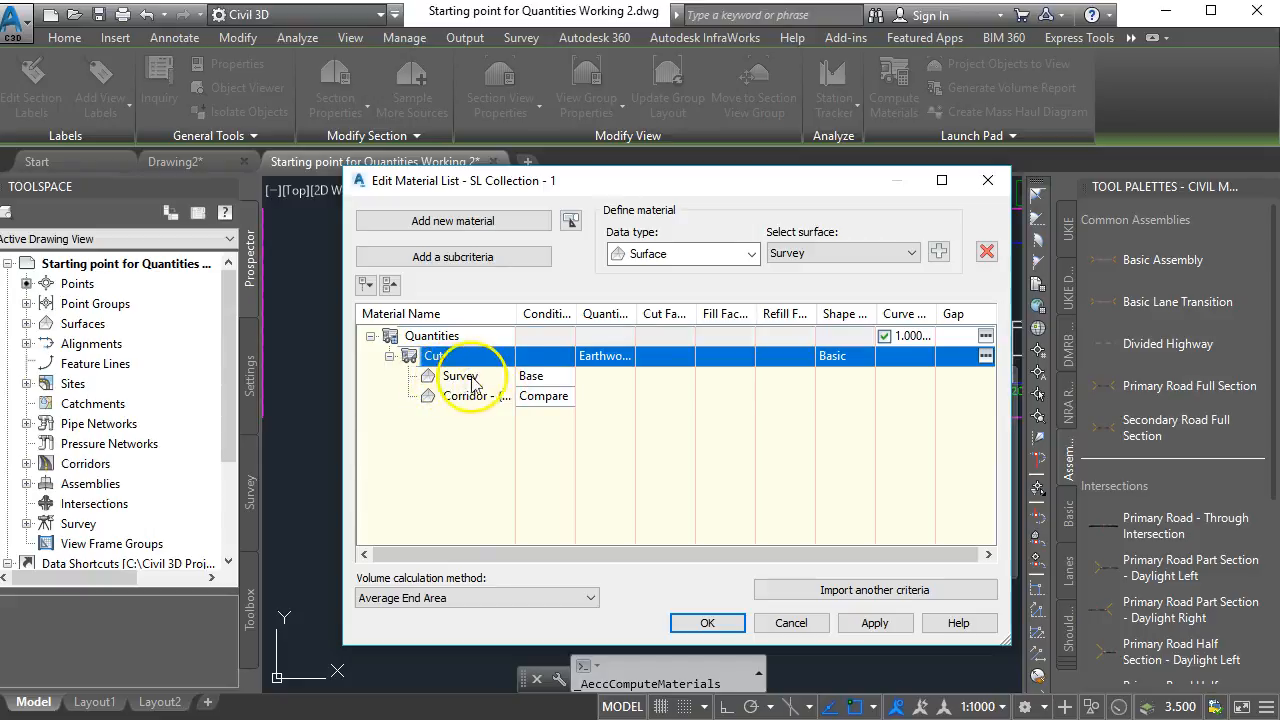
- Review the condition options of the Cut material's two surfaces and widen the Material Name column to show their full names
click(528, 374)
click(557, 384)
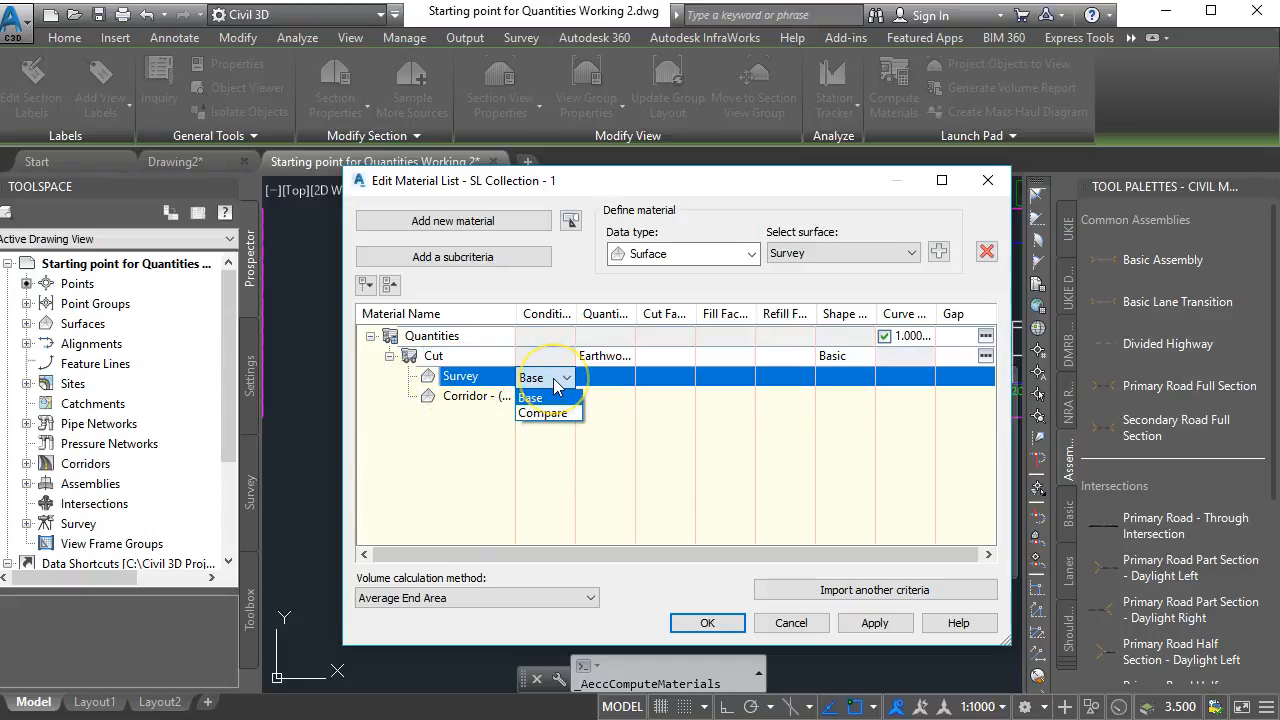
click(552, 384)
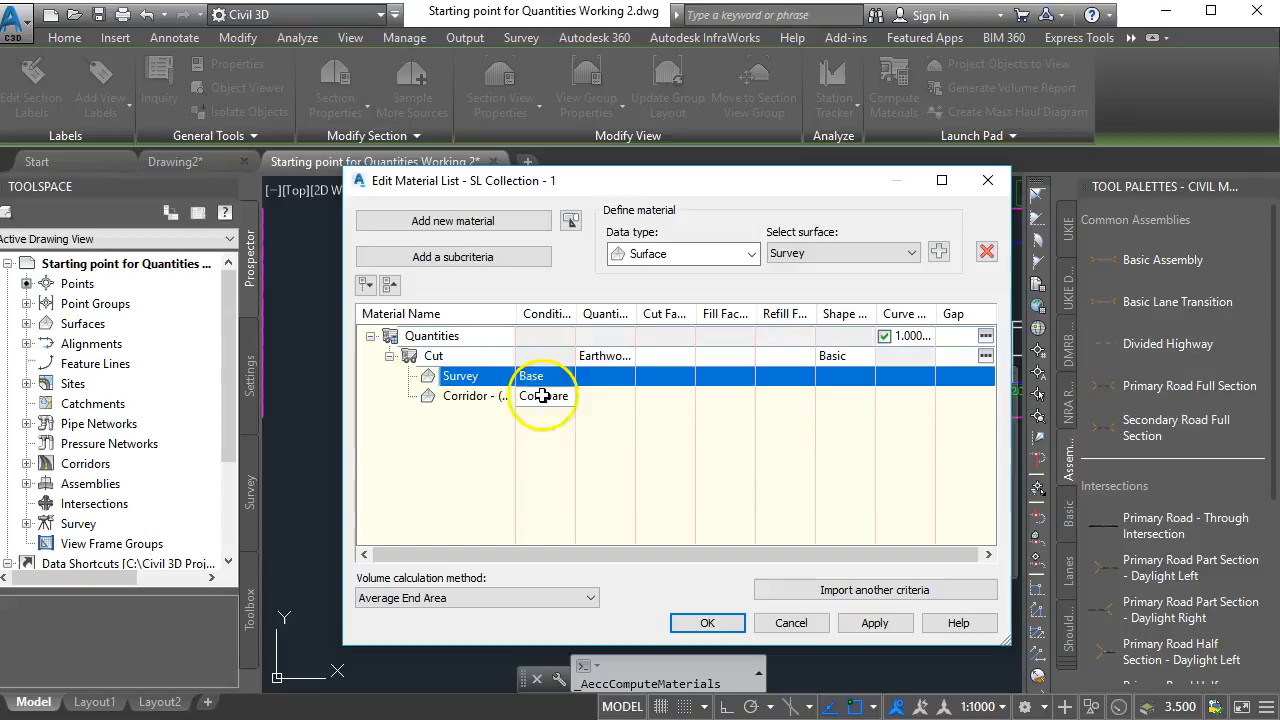
click(541, 399)
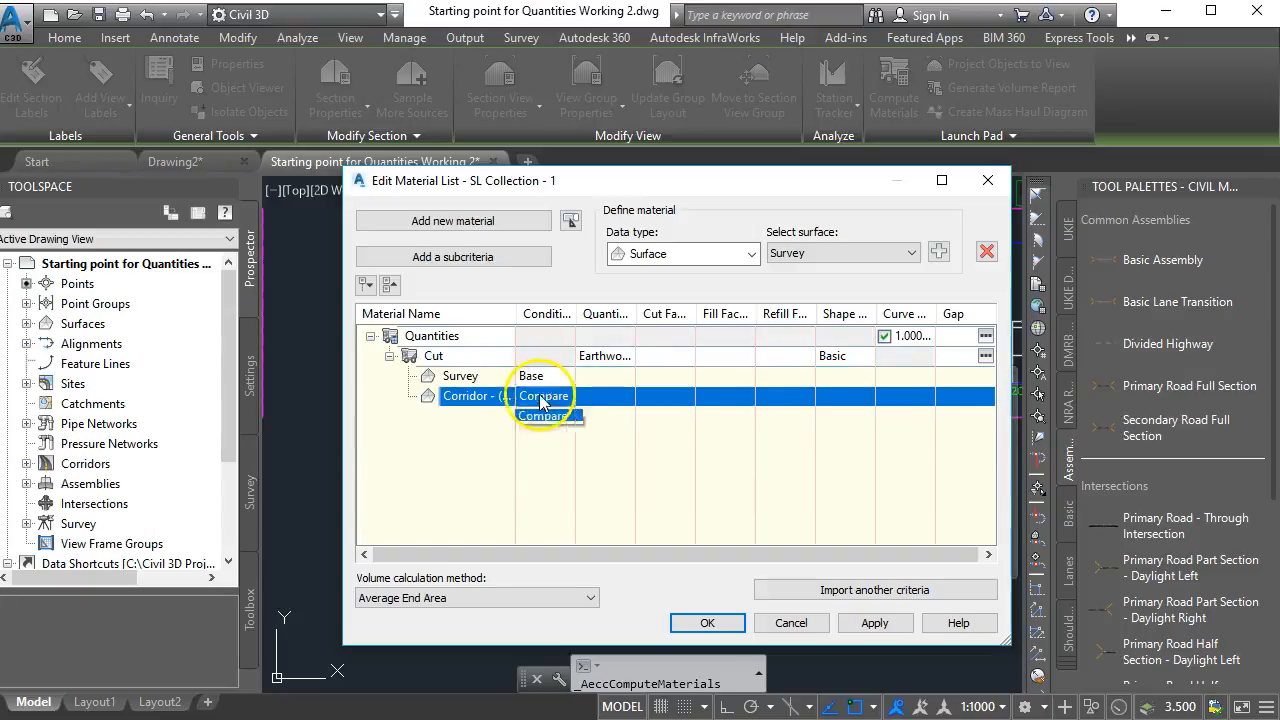
click(515, 315)
drag(515, 314, 574, 315)
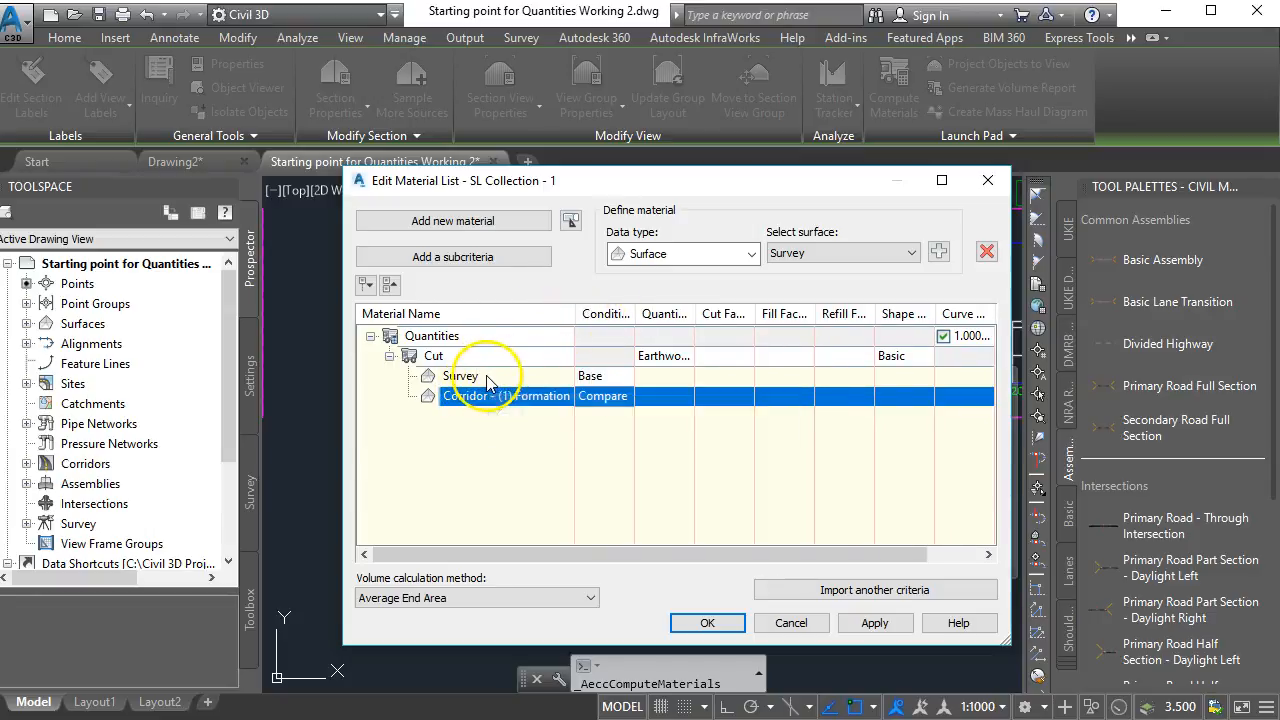
drag(486, 394, 530, 403)
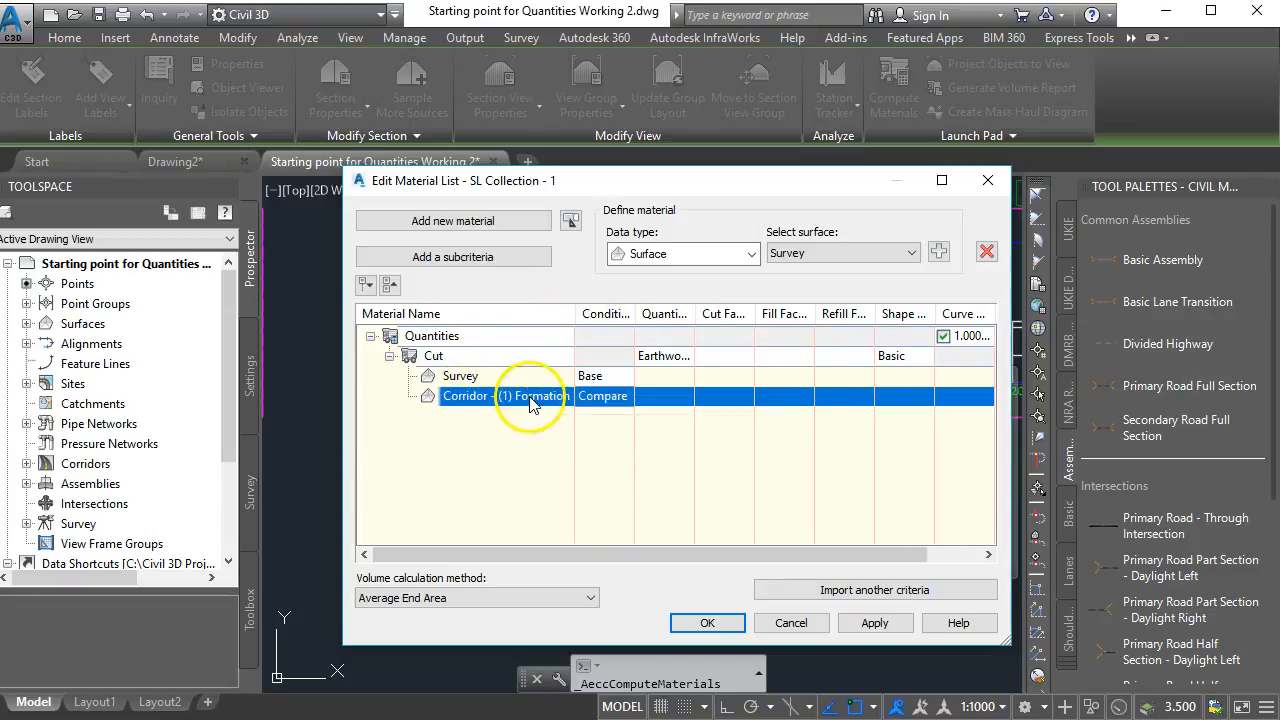
- Widen the Quantity Type column and set the Cut material's quantity type to Cut
click(666, 358)
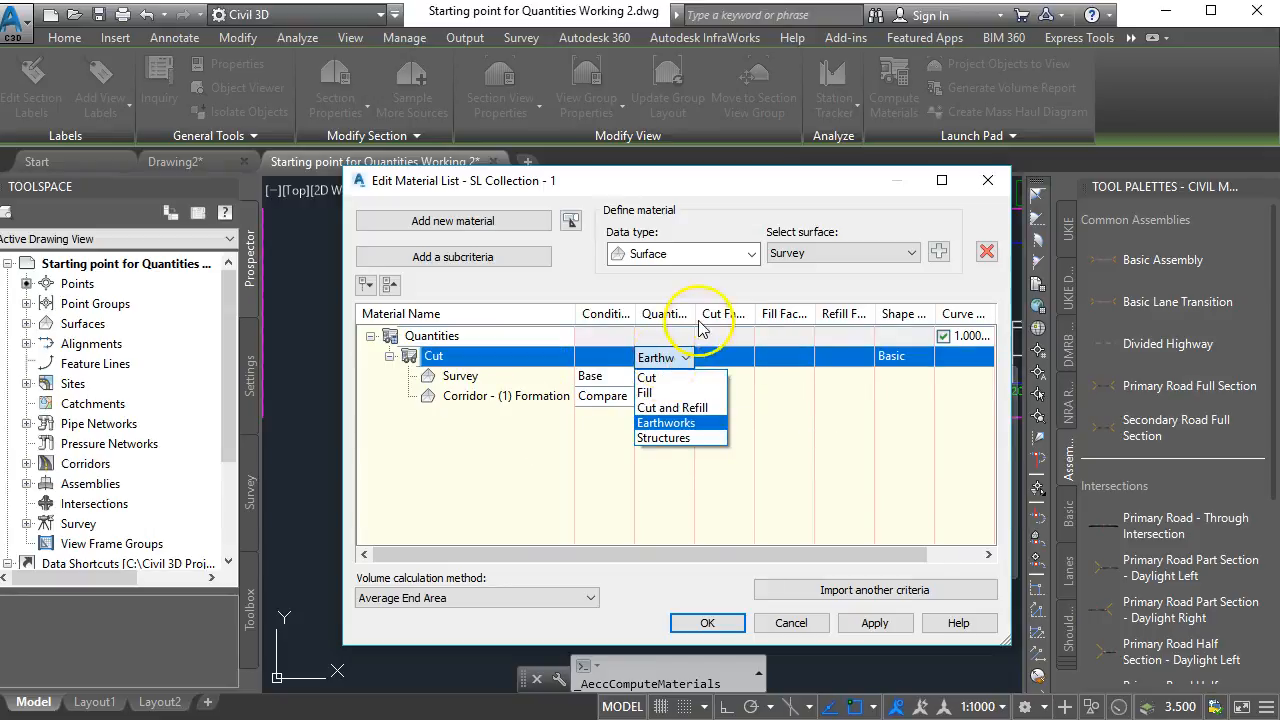
click(698, 322)
drag(698, 322, 718, 321)
click(671, 357)
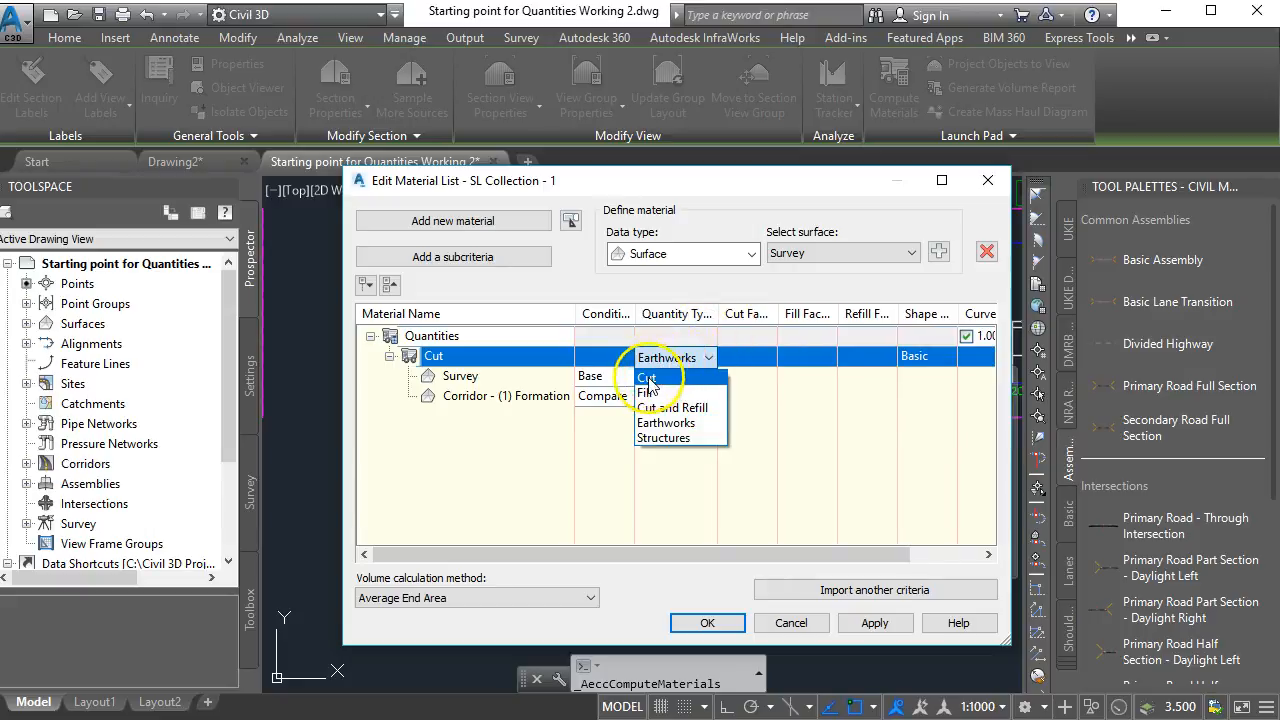
click(649, 379)
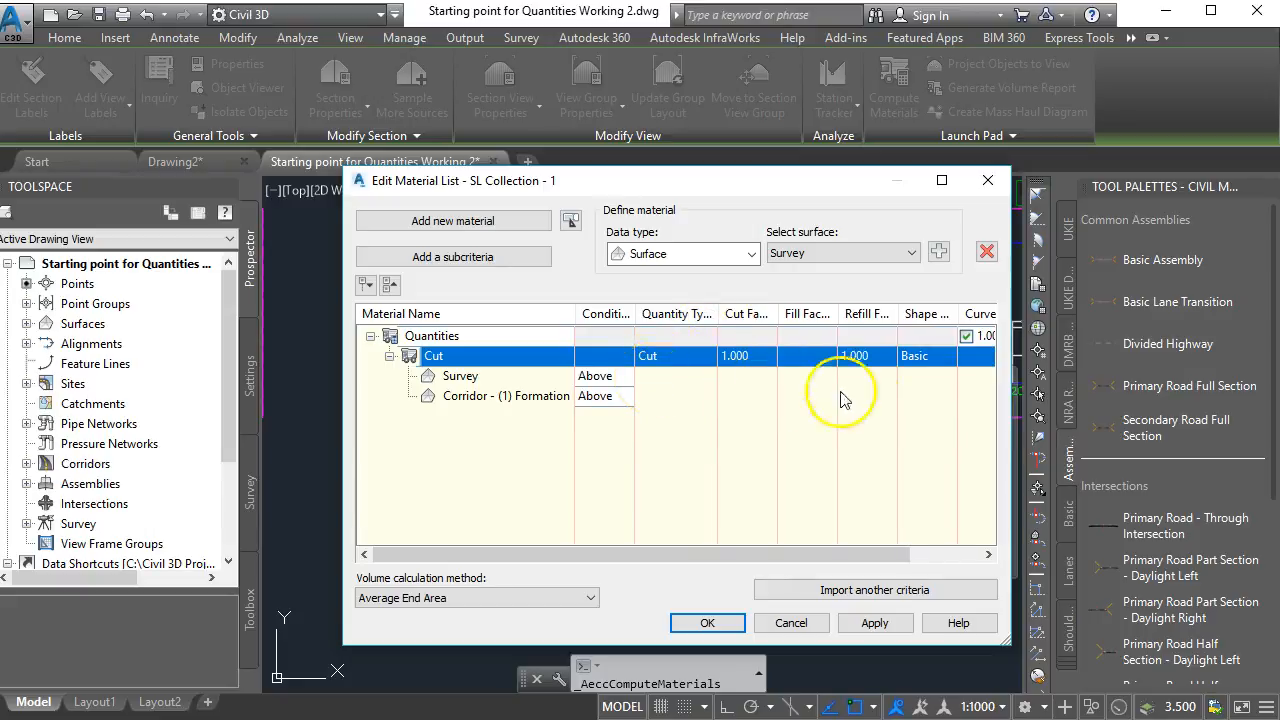
- Assign the Cut Material section style as the Cut material's shape style
click(914, 362)
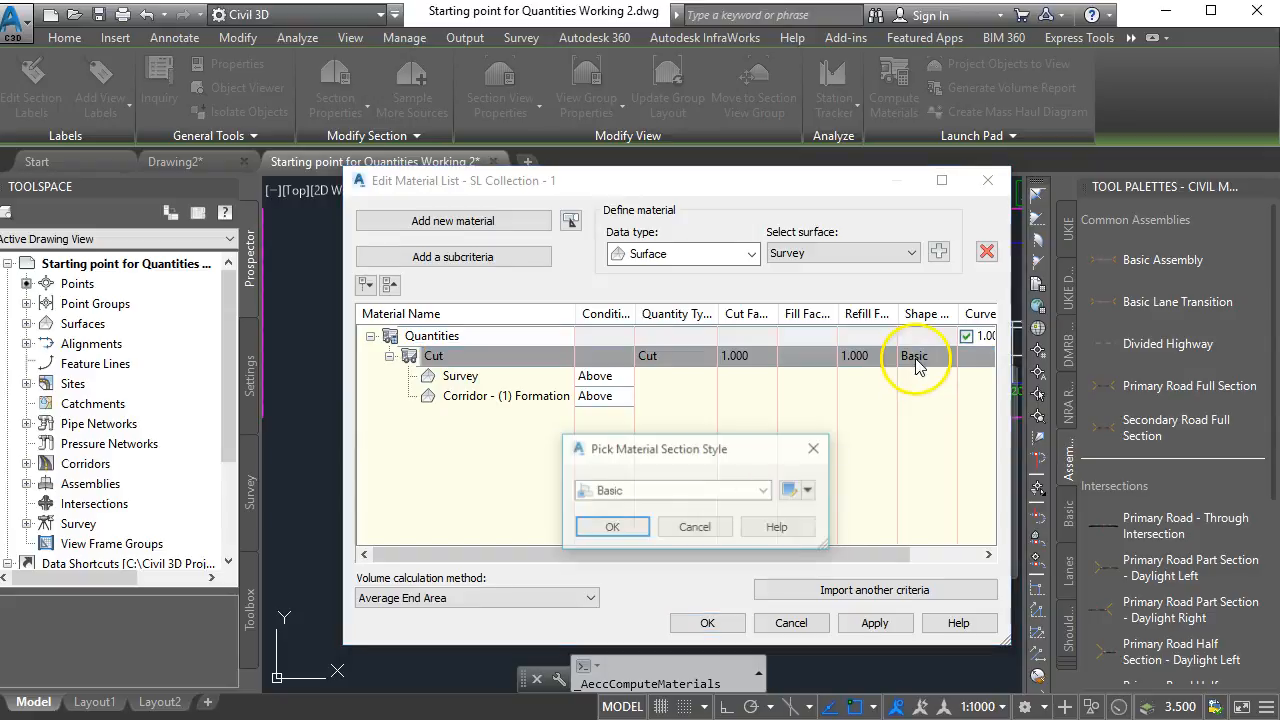
click(764, 490)
click(628, 510)
drag(692, 468, 700, 206)
click(750, 229)
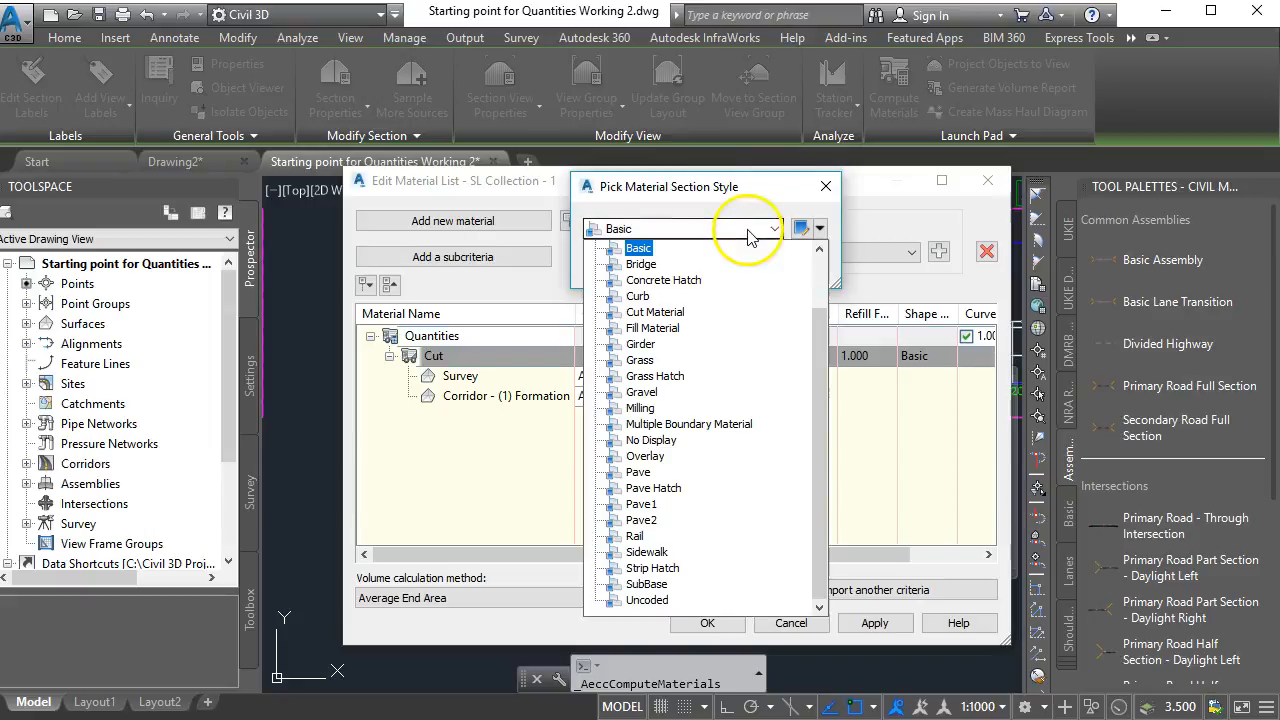
click(652, 312)
click(646, 275)
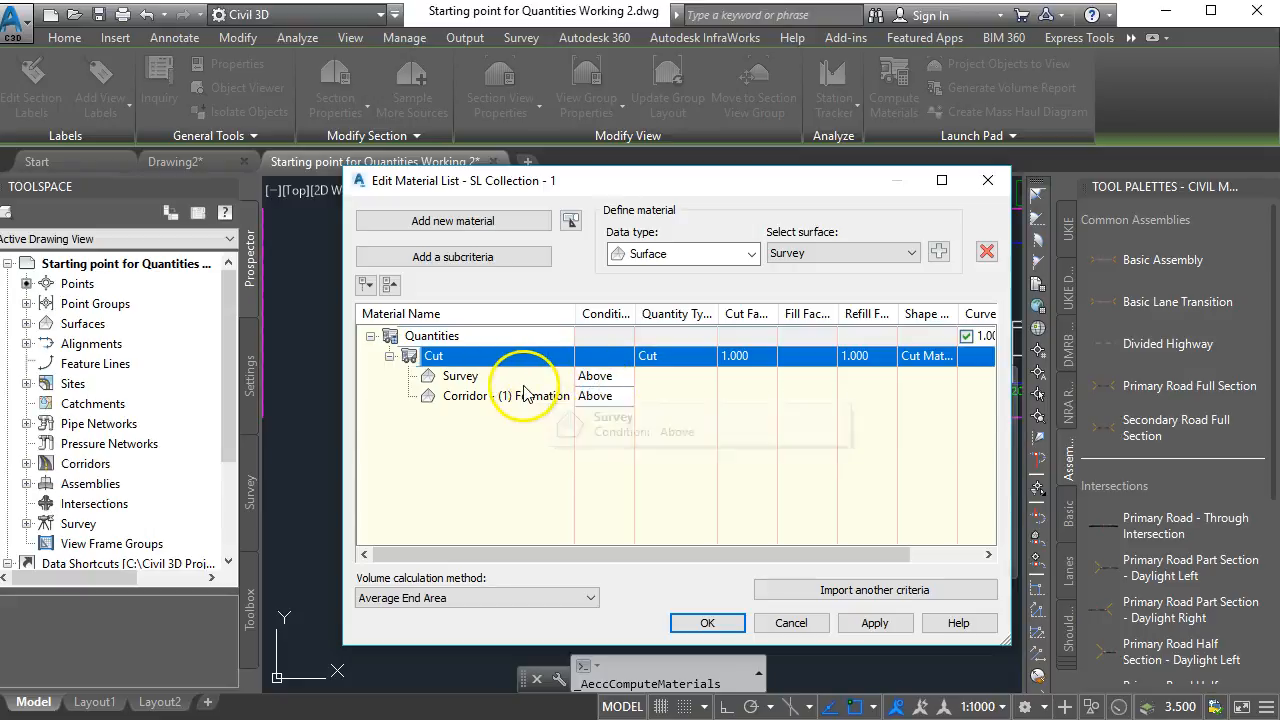
- Set the Survey surface's condition to Below for the Cut material
click(603, 377)
click(600, 413)
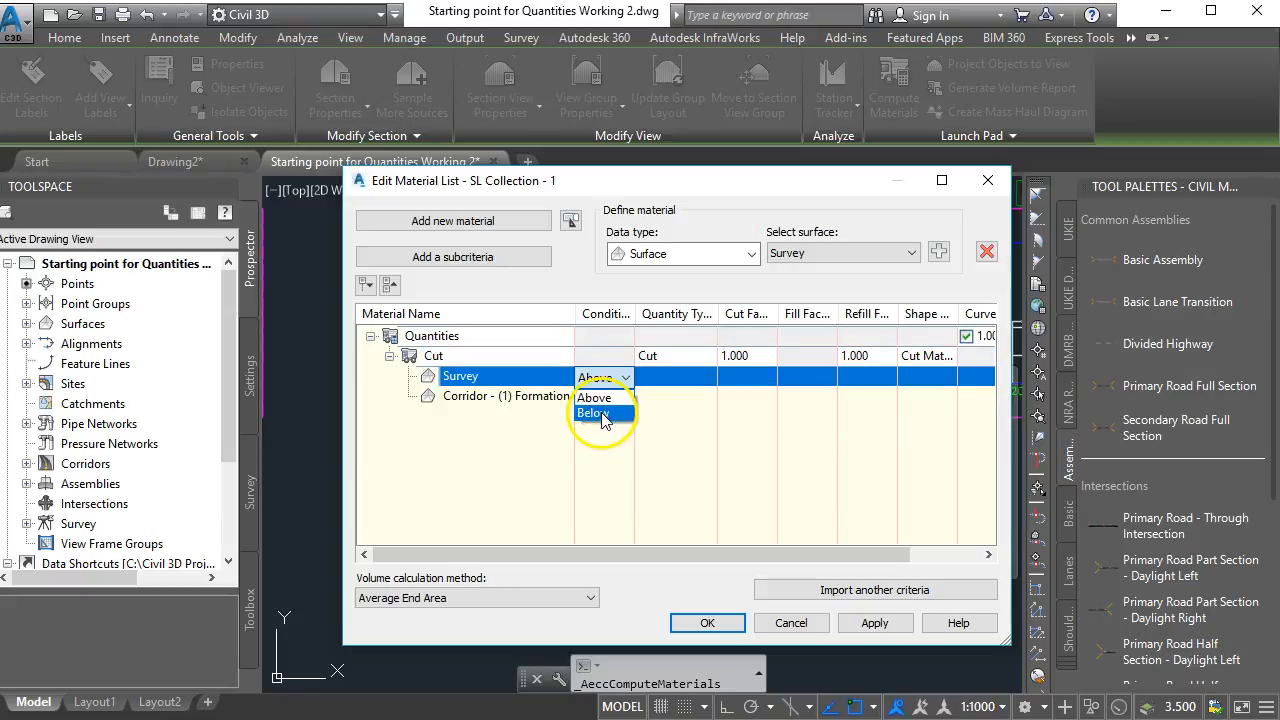
click(600, 414)
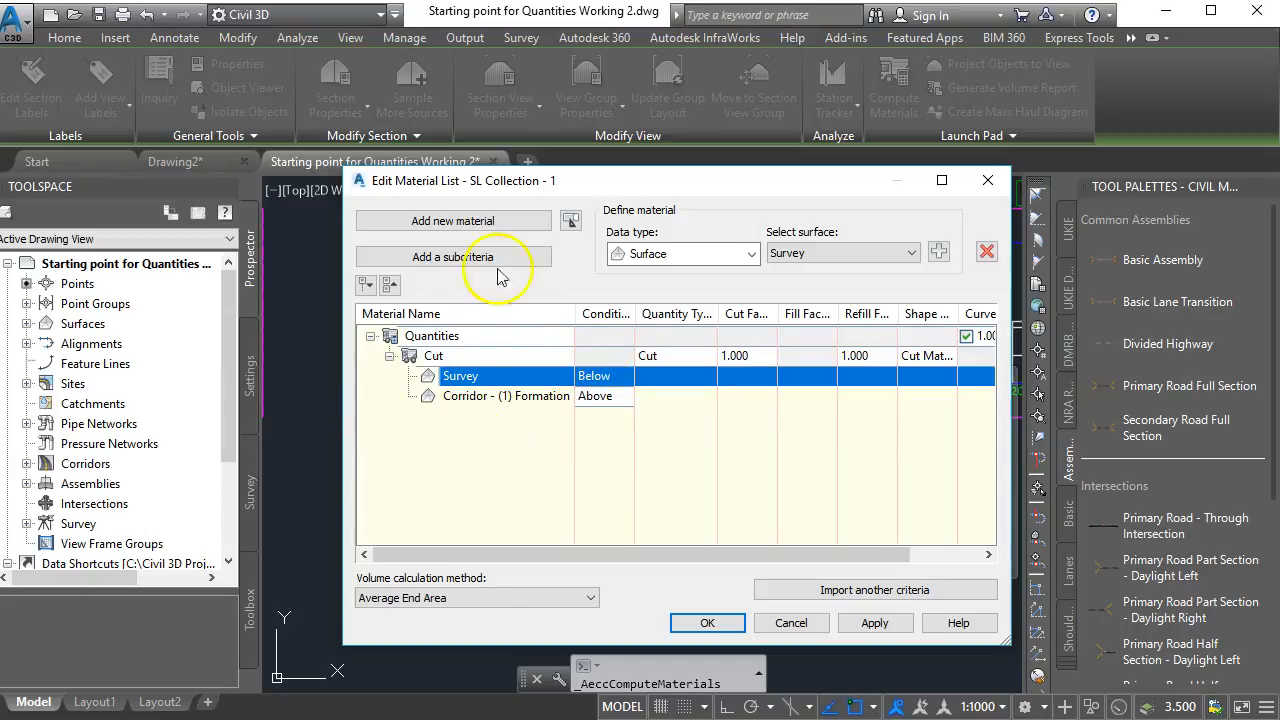
- Add a new material to the Quantities list and name it Fill
click(433, 222)
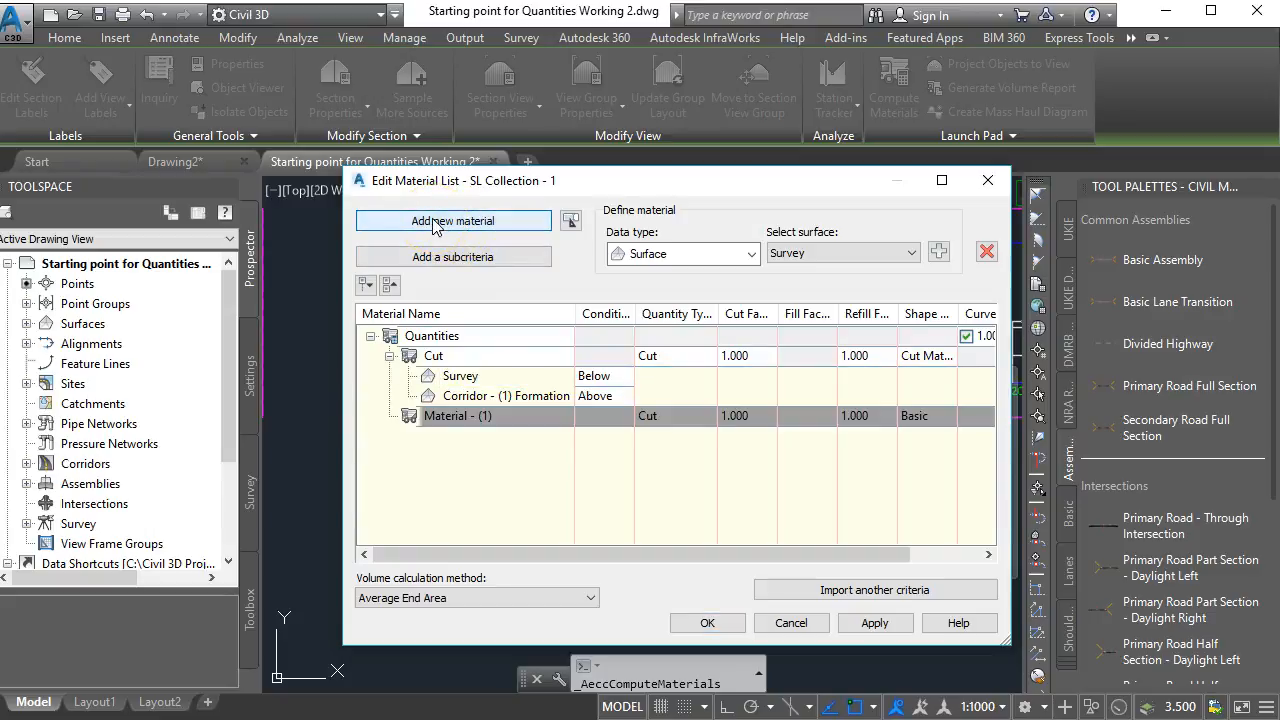
click(459, 413)
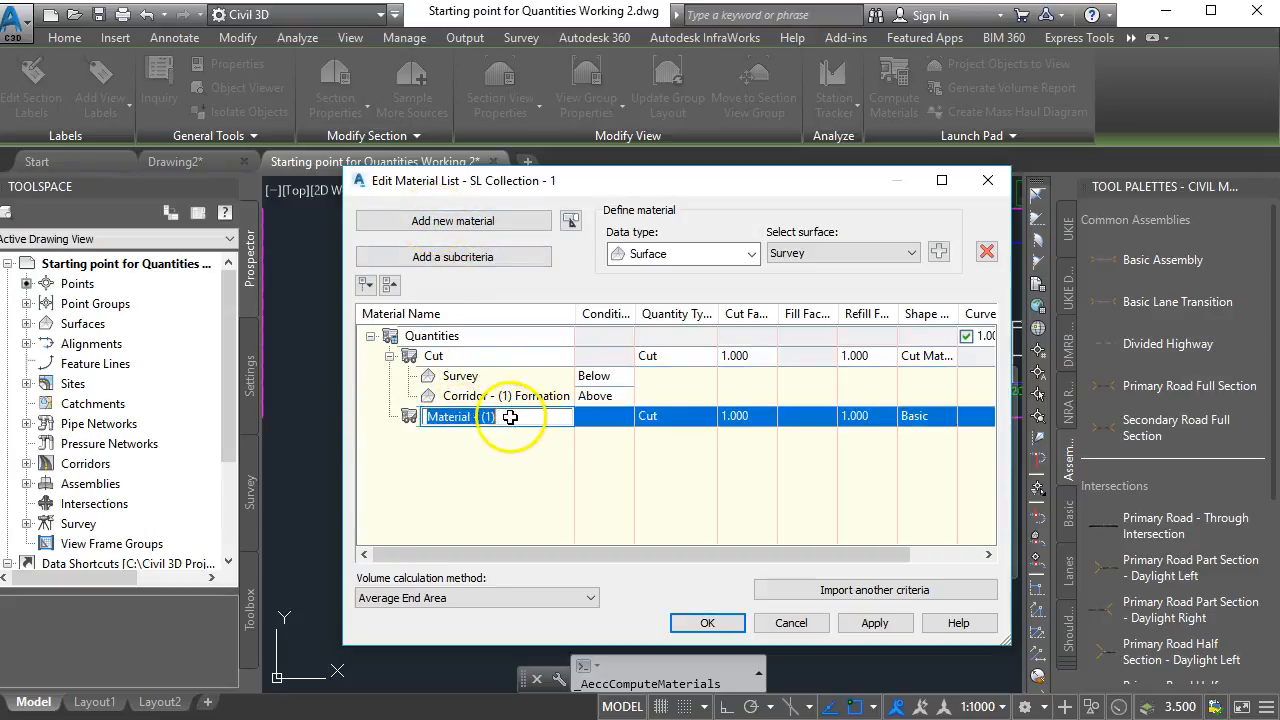
drag(512, 417, 424, 417)
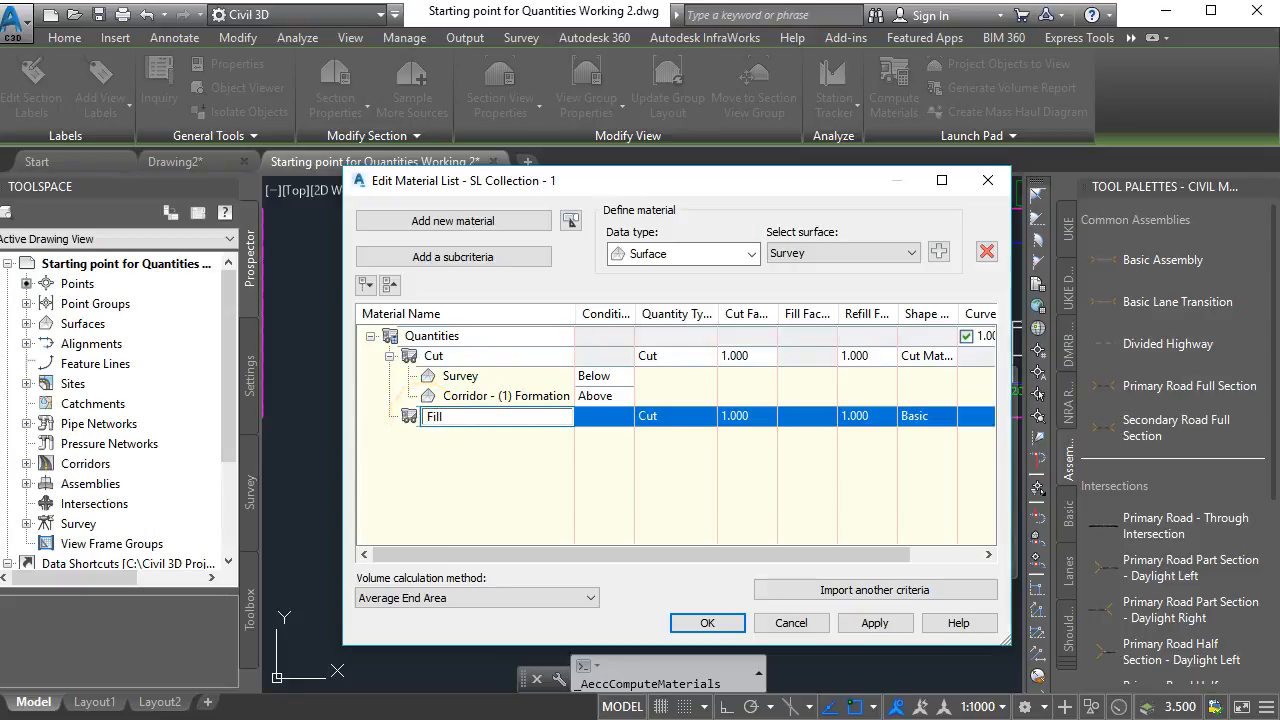
key(Return)
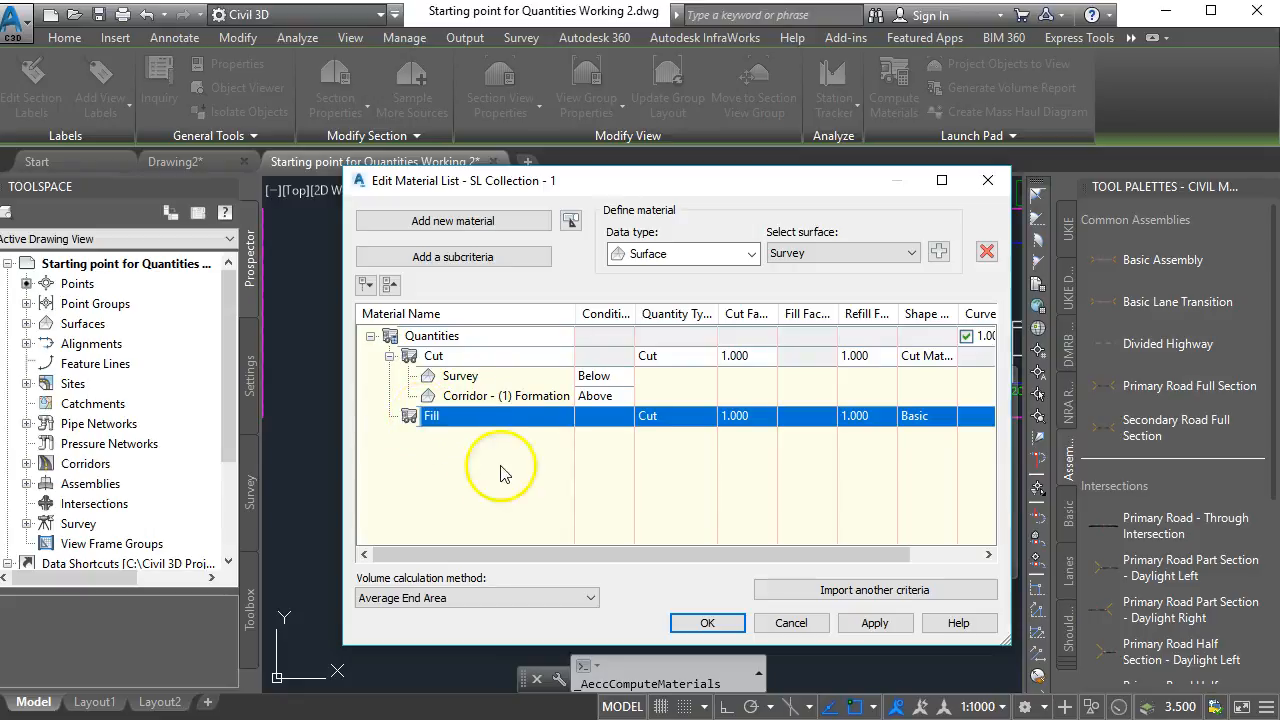
- Add the Survey and Corridor - (1) Formation surfaces to the Fill material
click(939, 253)
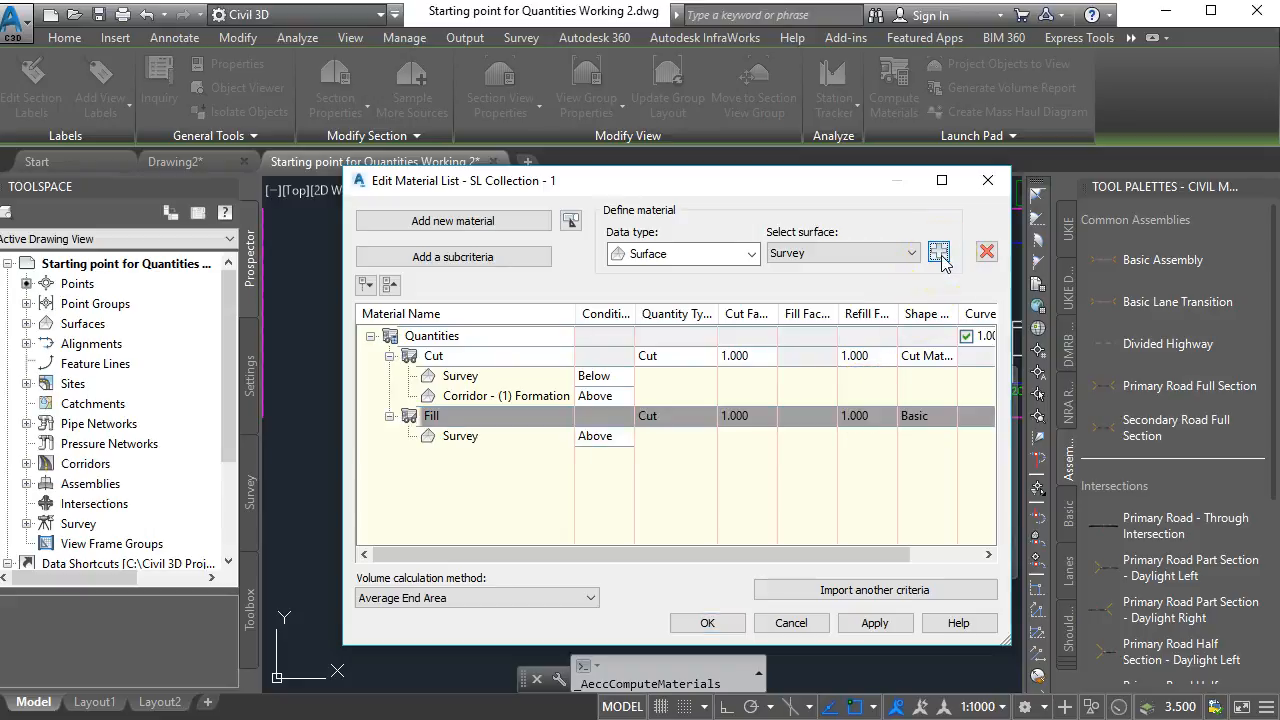
click(886, 253)
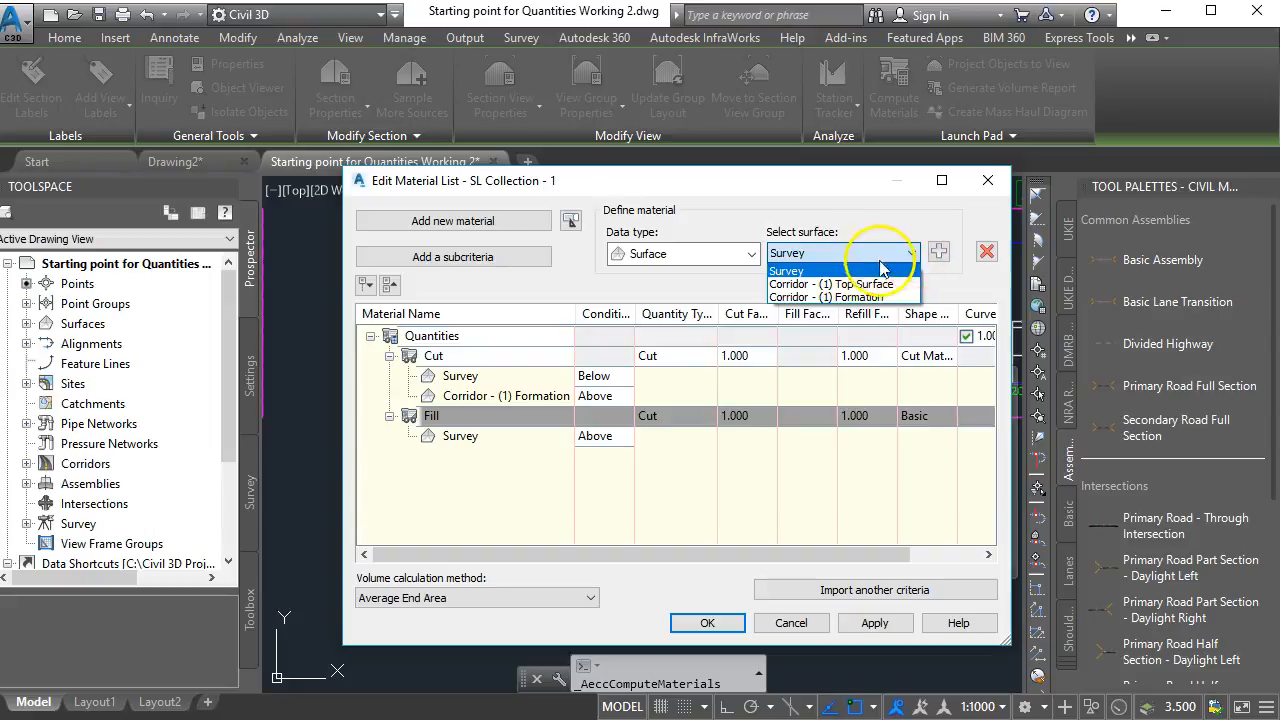
click(848, 297)
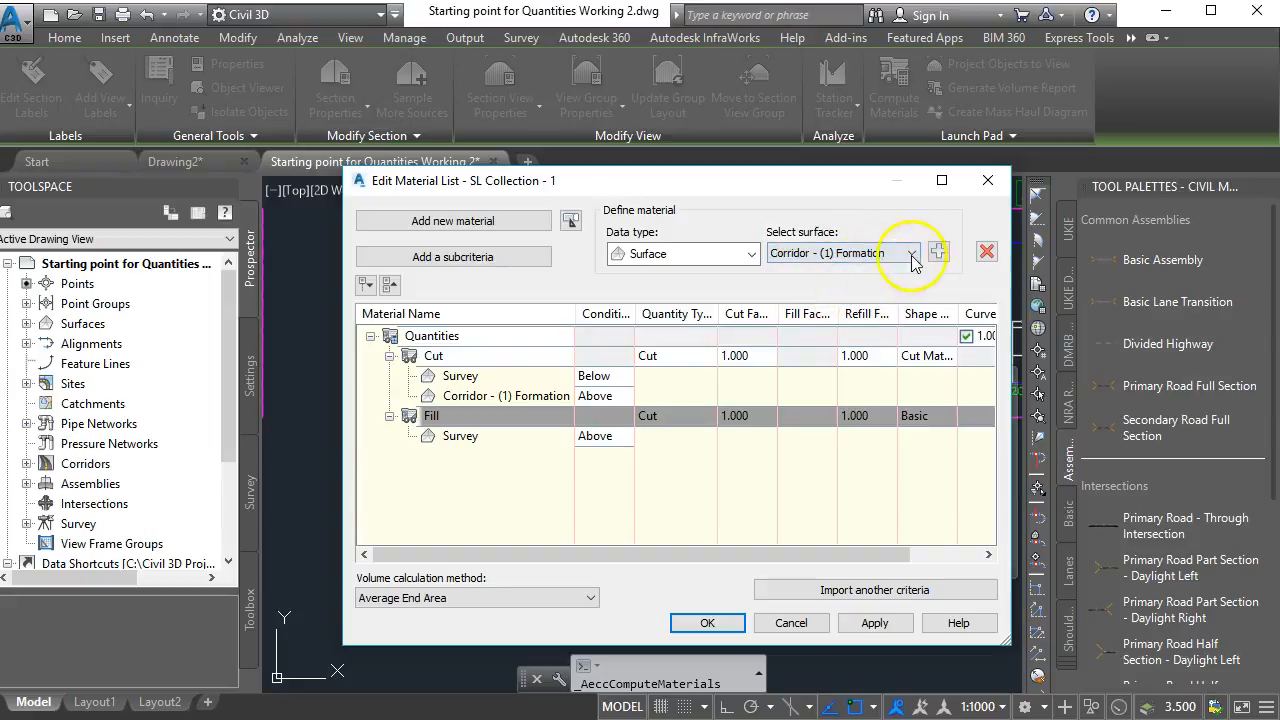
click(939, 252)
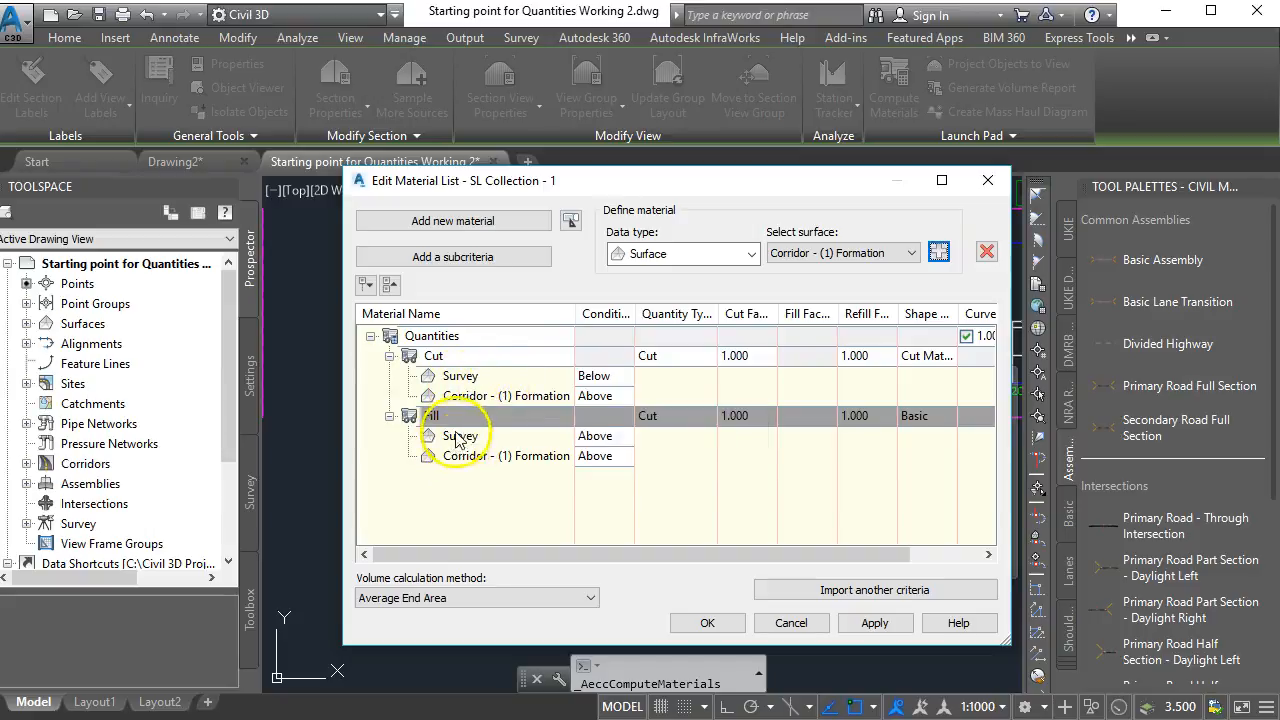
- Set the Fill material's quantity type to Fill and its shape style to Fill Material
click(648, 418)
click(645, 453)
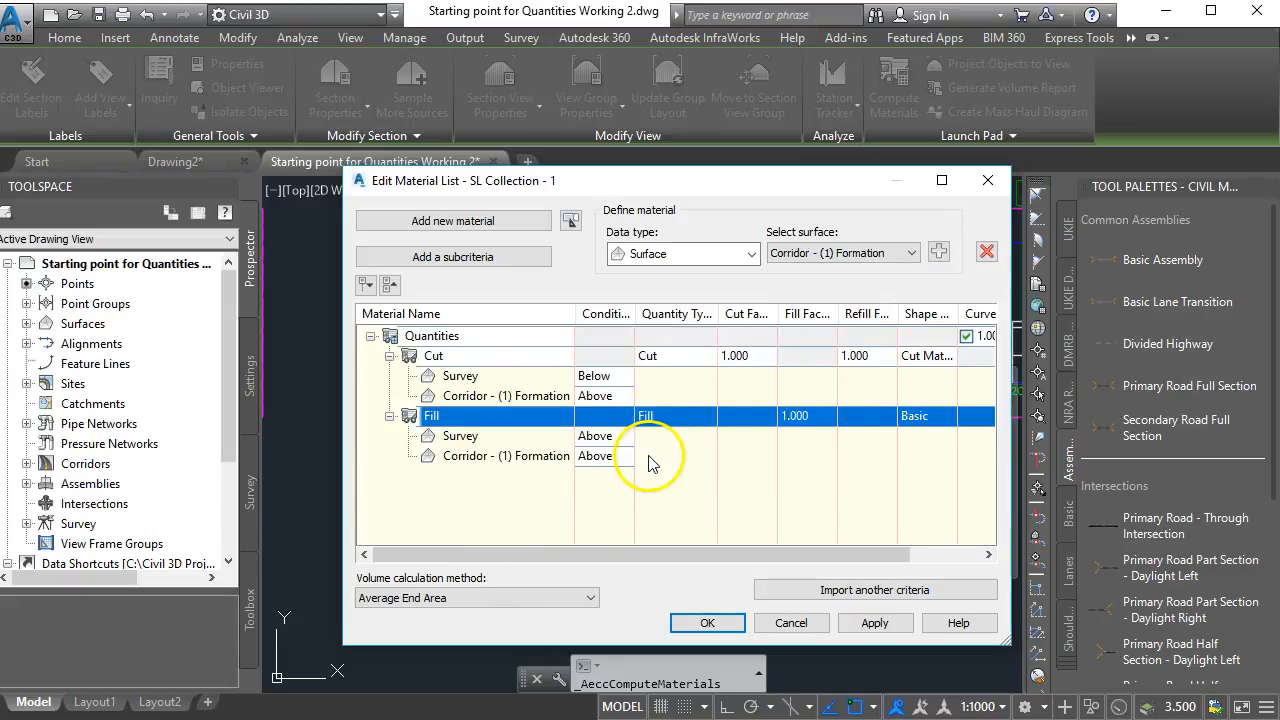
click(910, 415)
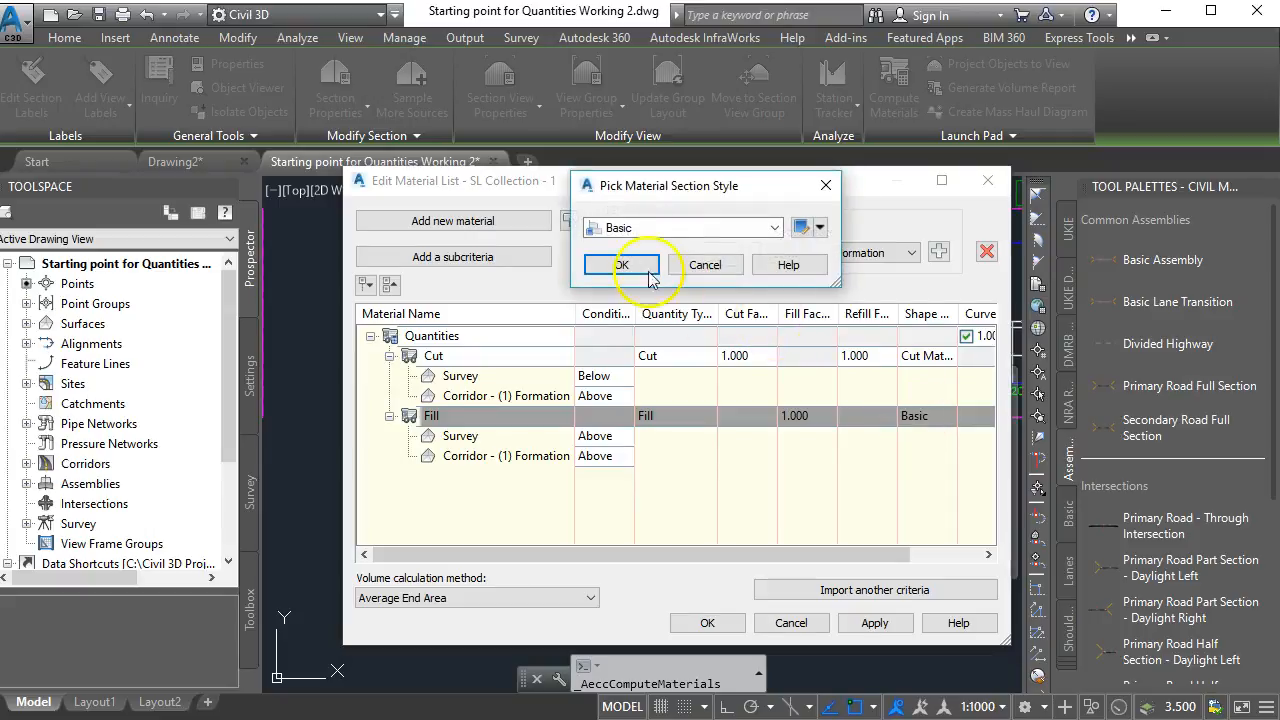
click(770, 229)
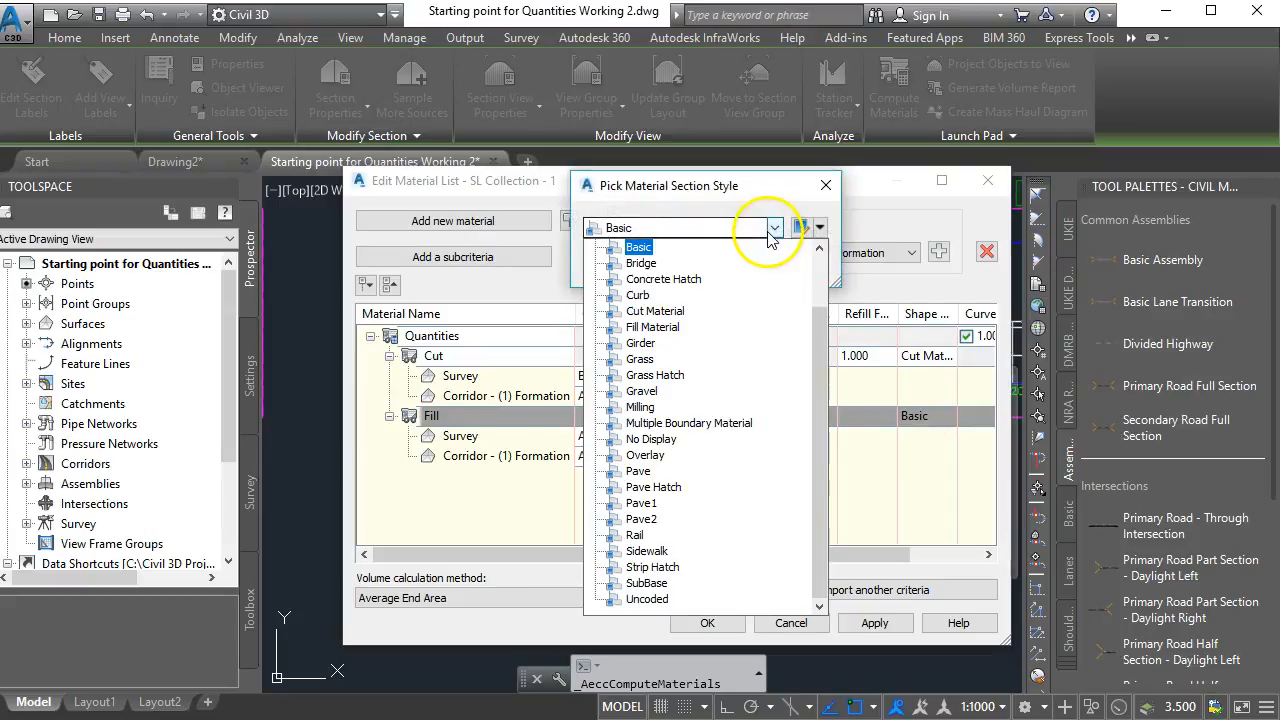
click(652, 327)
click(621, 265)
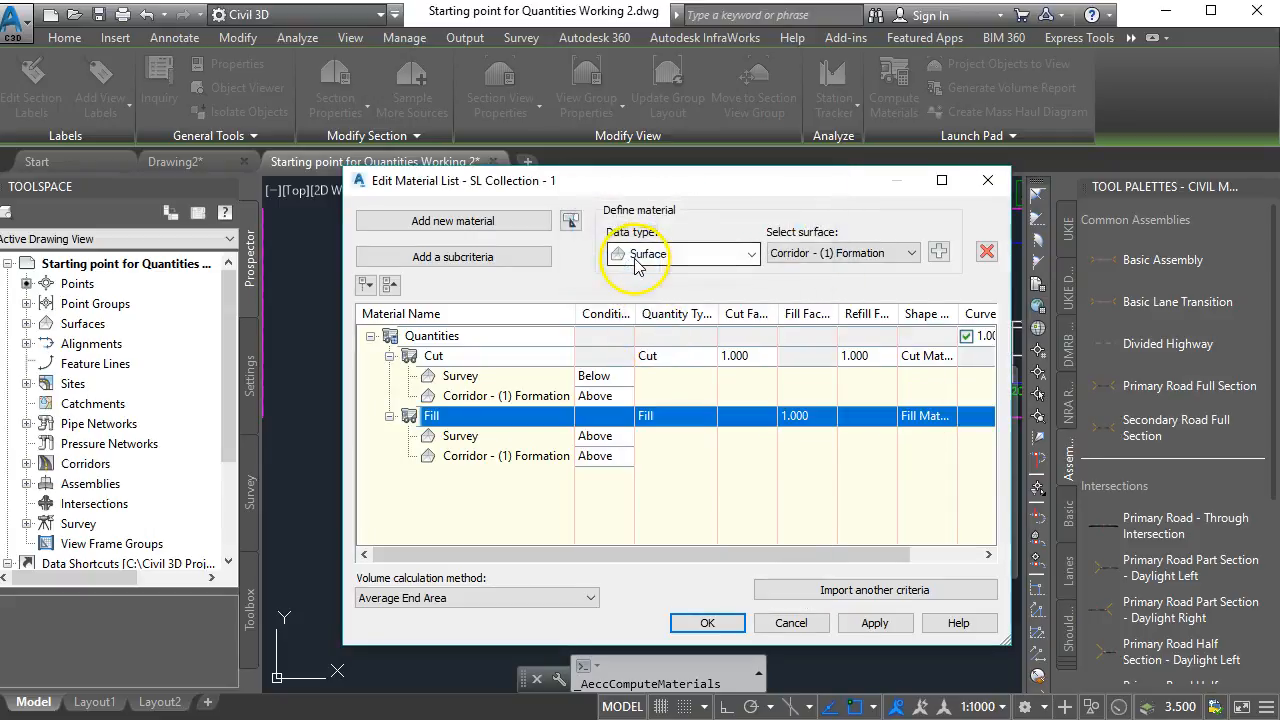
- Set the Corridor - (1) Formation surface's condition to Below for the Fill material
click(598, 456)
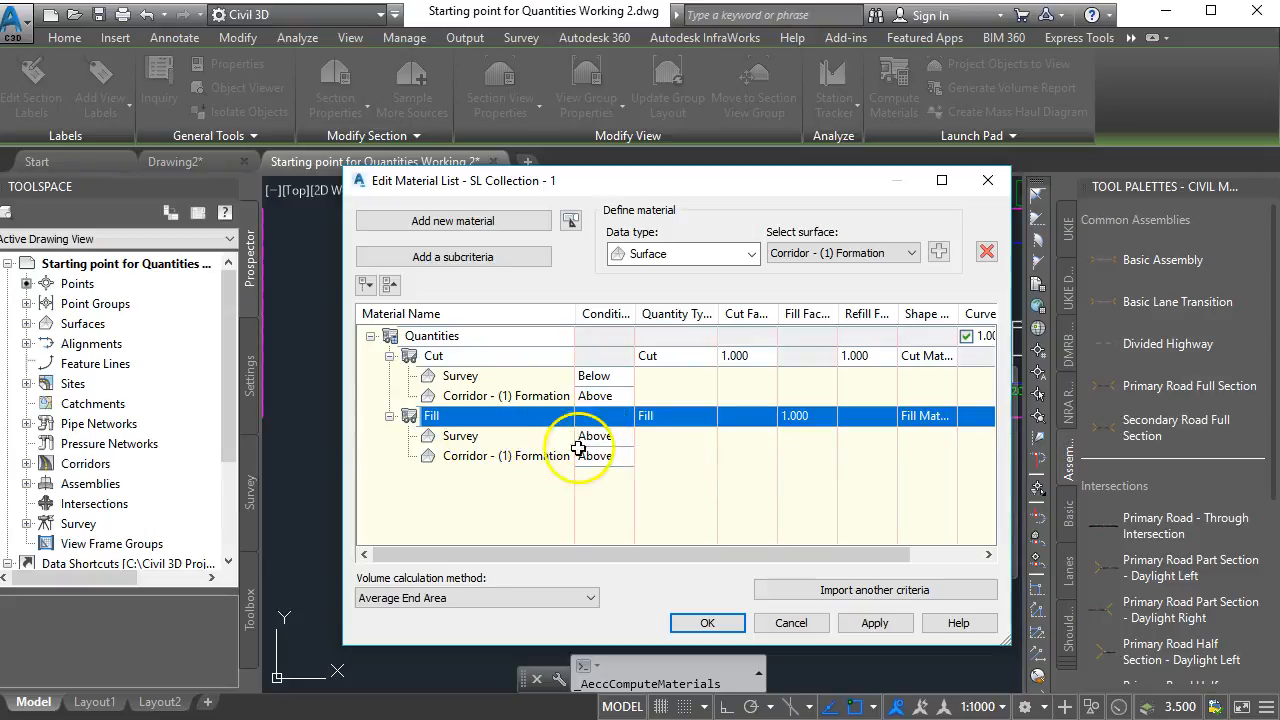
click(598, 457)
click(592, 492)
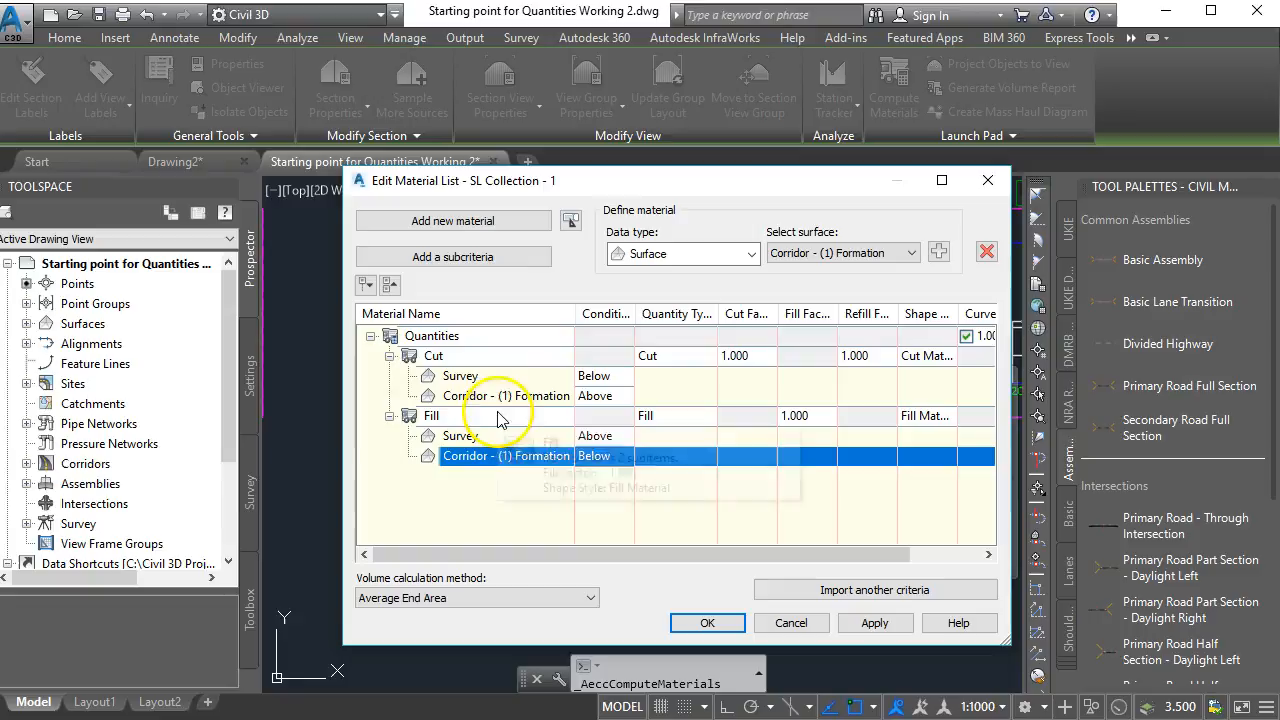
- Add a third material to the Quantities list and try to add the Corridor - (1) Pave1 corridor shape to it
click(482, 224)
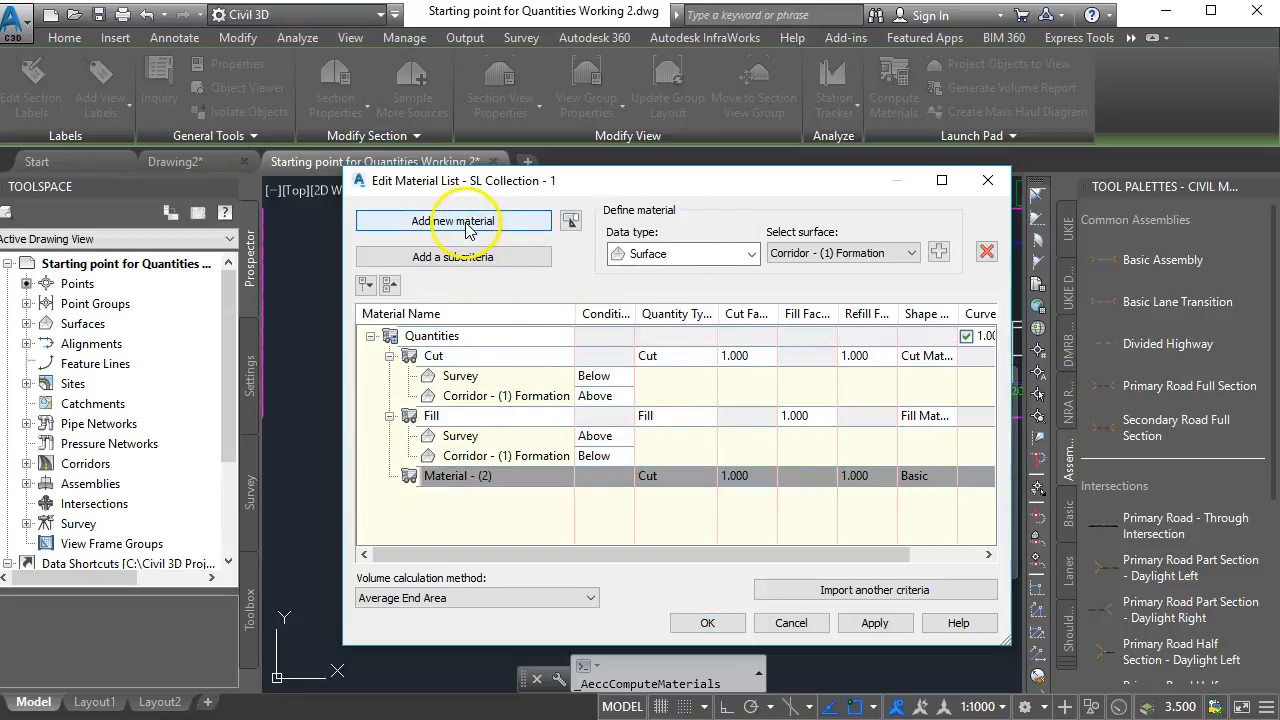
click(750, 255)
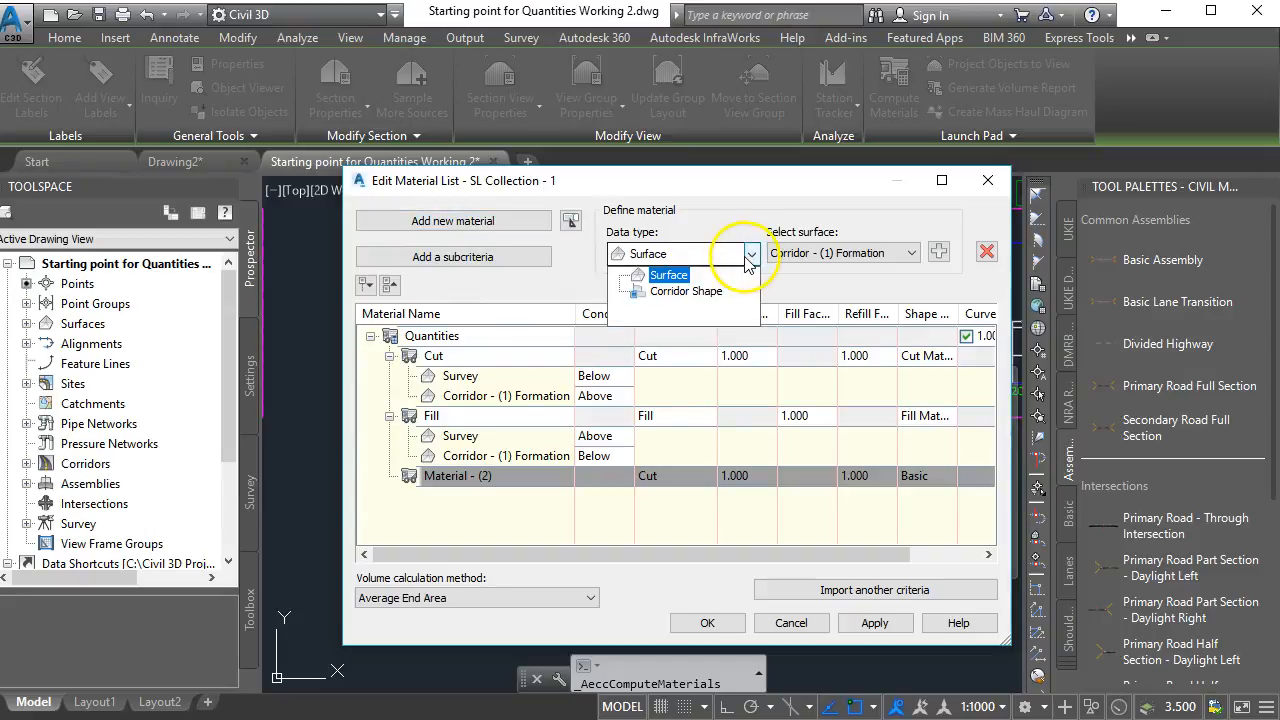
click(672, 291)
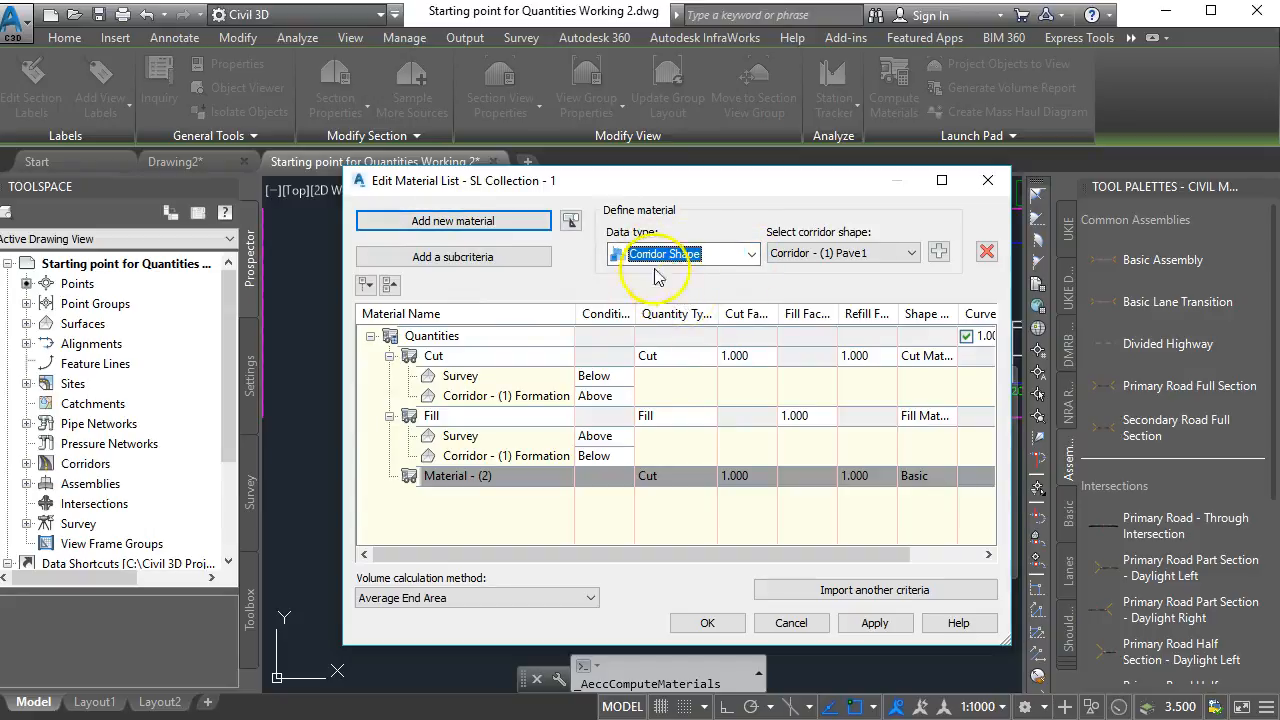
click(913, 253)
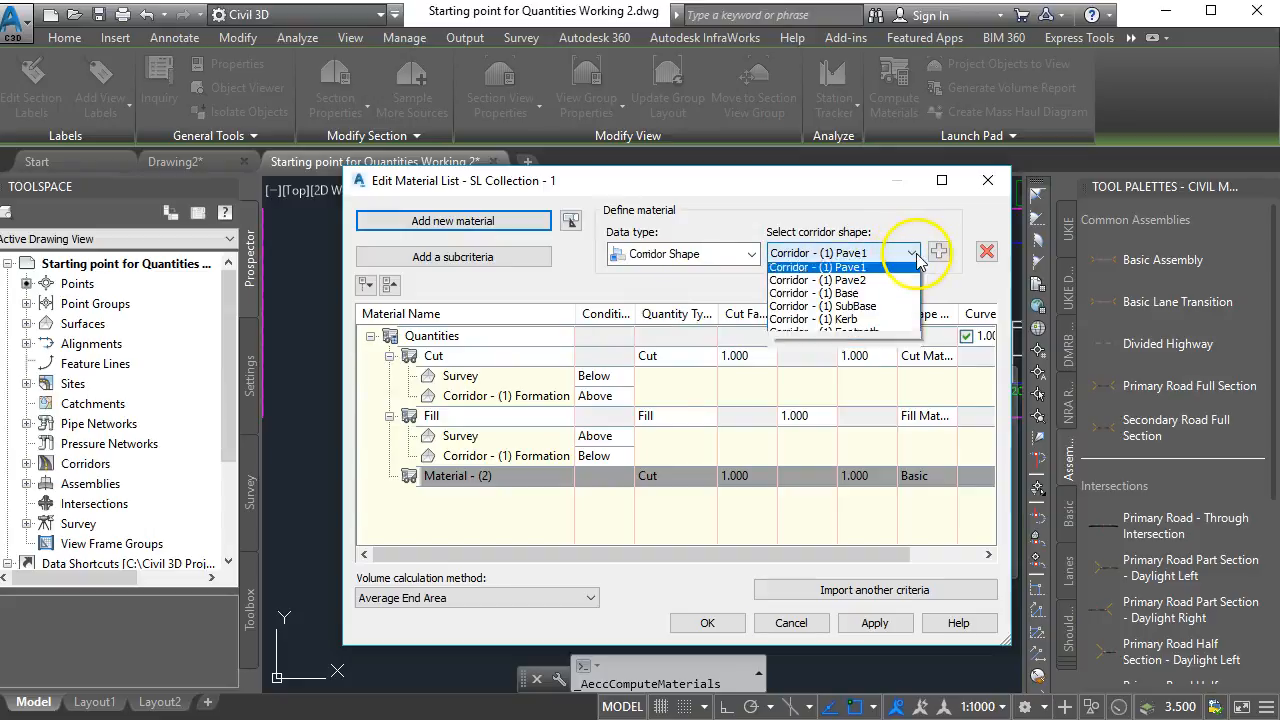
click(845, 274)
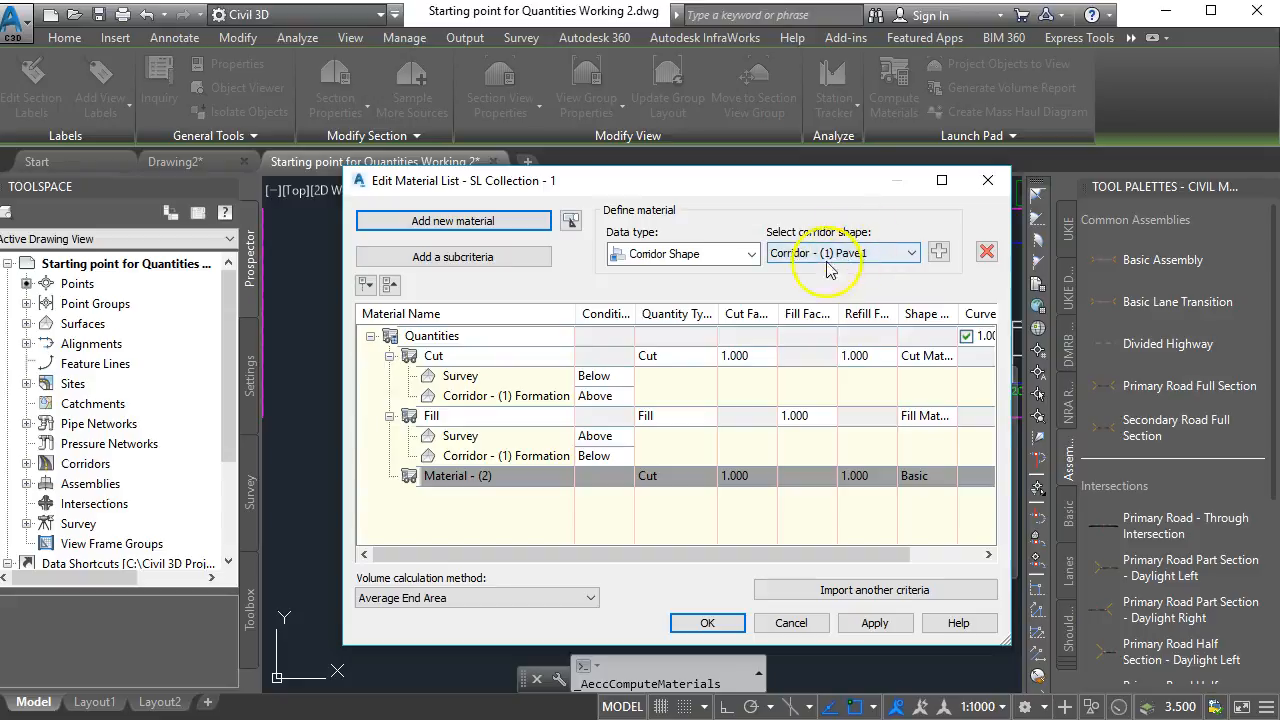
click(938, 253)
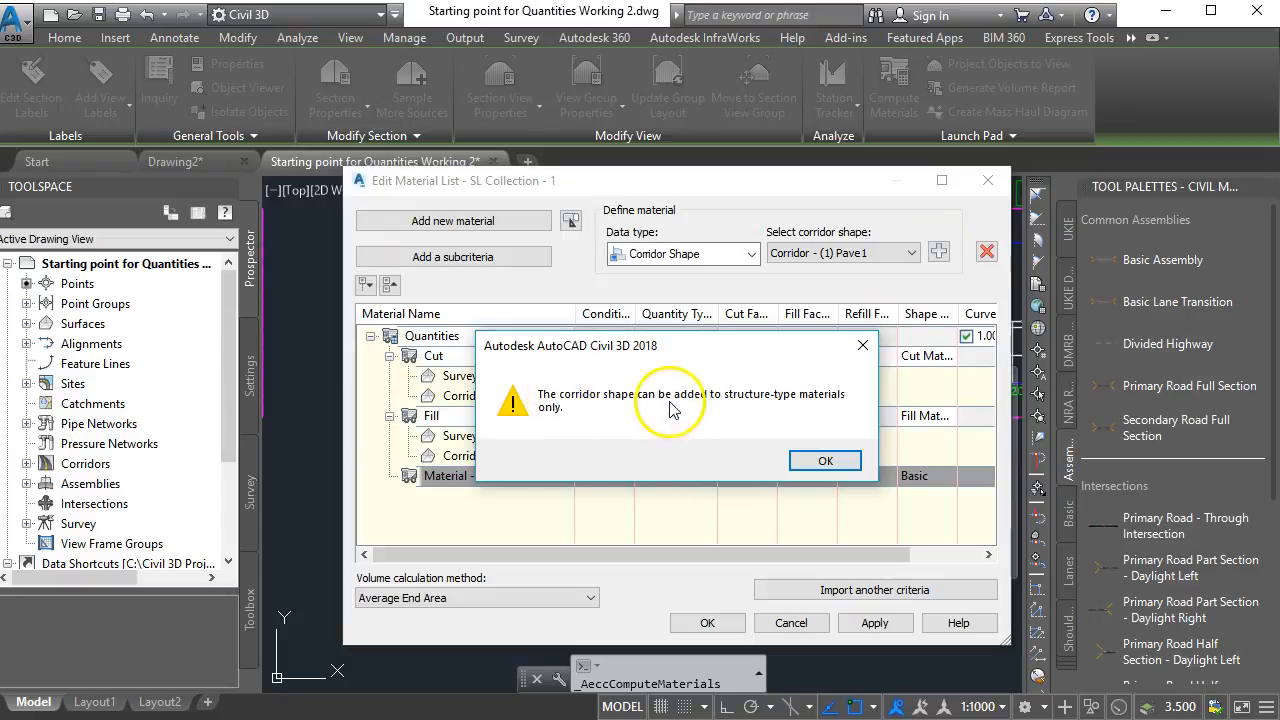
click(826, 461)
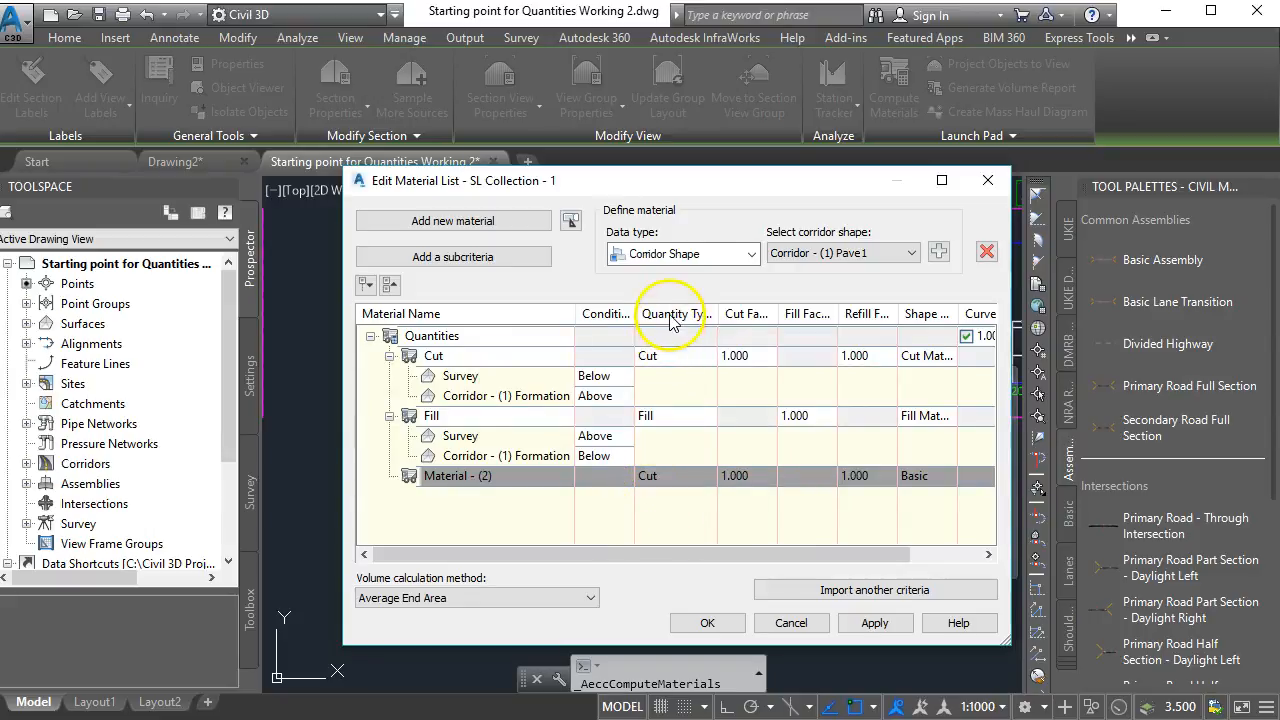
- Set the third material's quantity type to Structures and rename it Wearing course
click(652, 477)
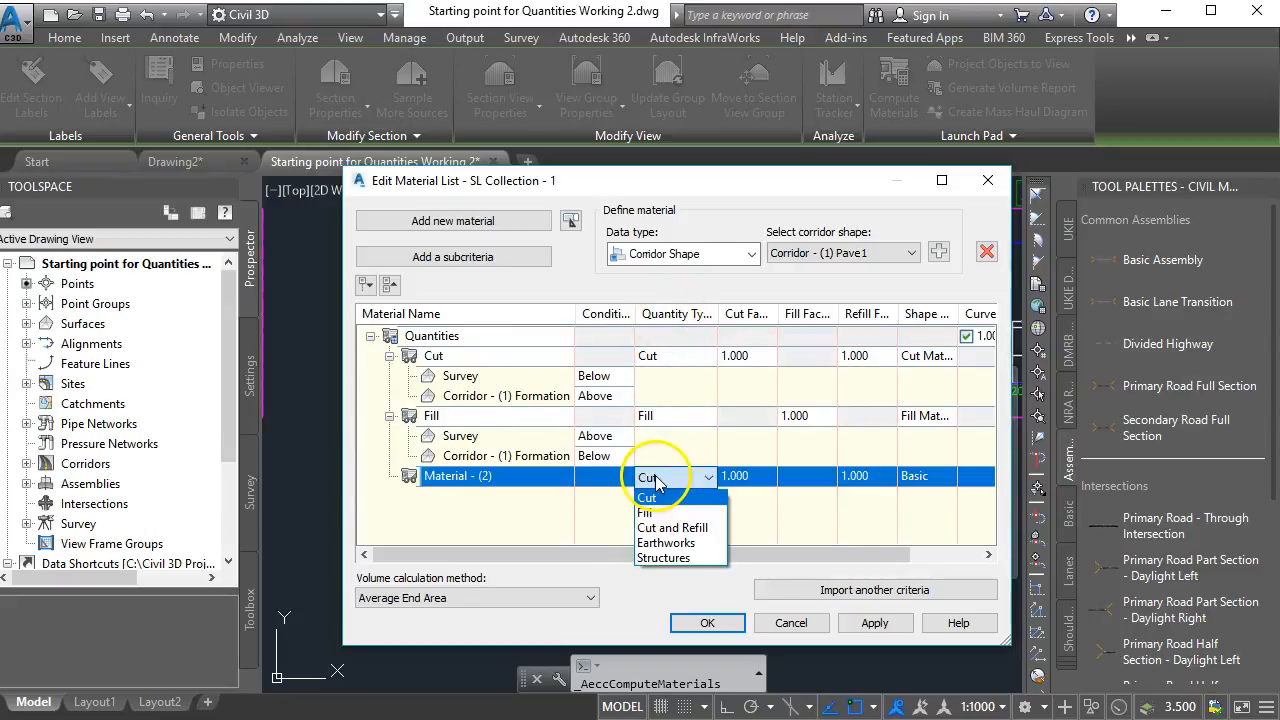
click(663, 557)
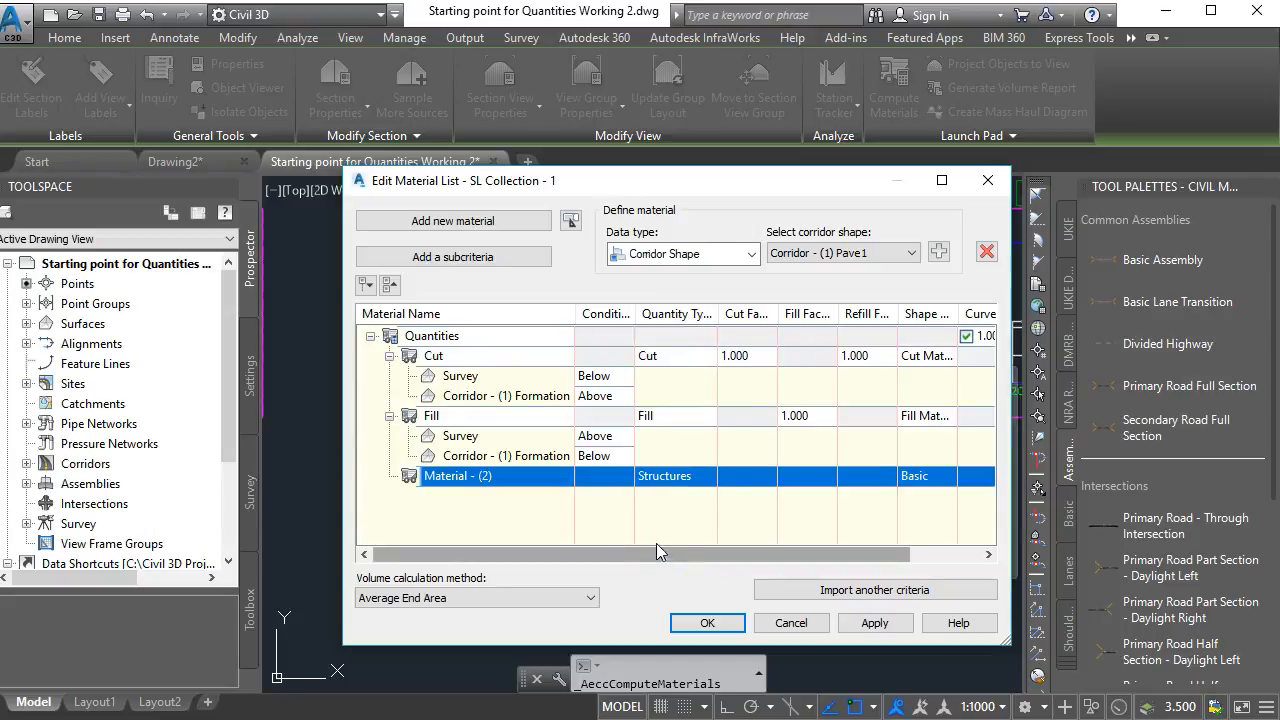
click(457, 477)
drag(535, 480, 385, 474)
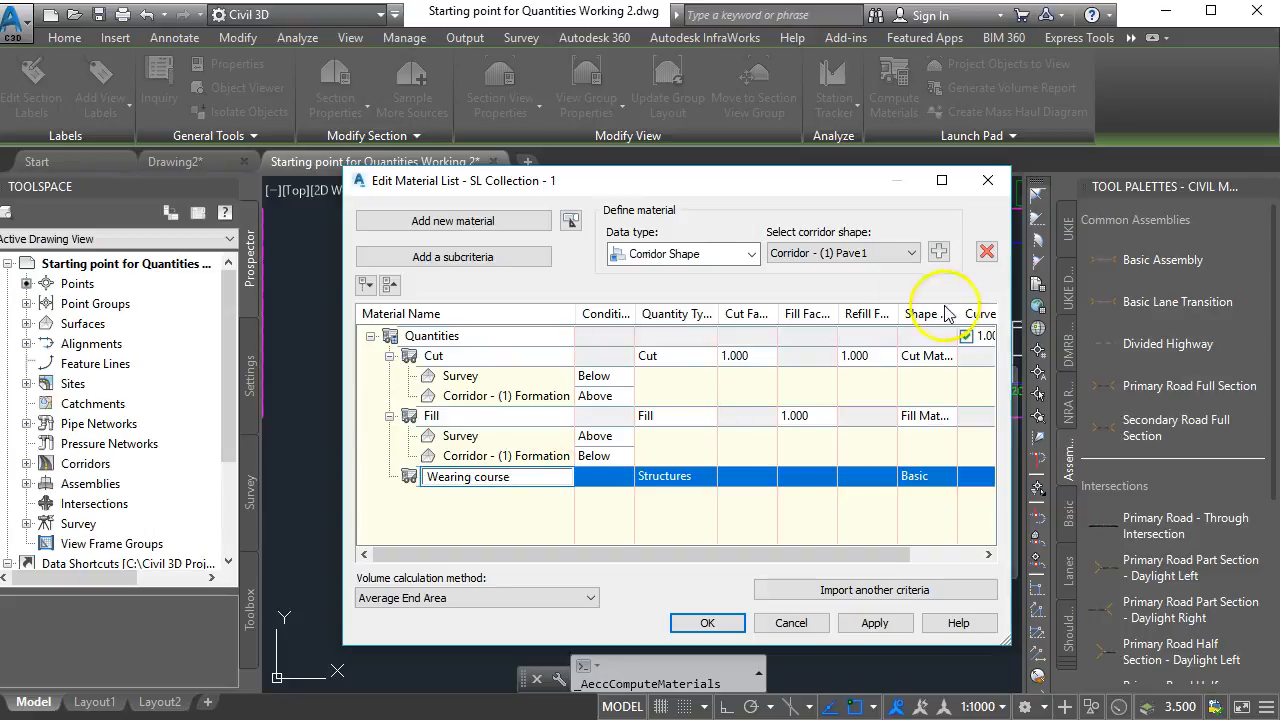
- Add the Corridor - (1) Pave1 corridor shape to the Wearing course material
click(703, 255)
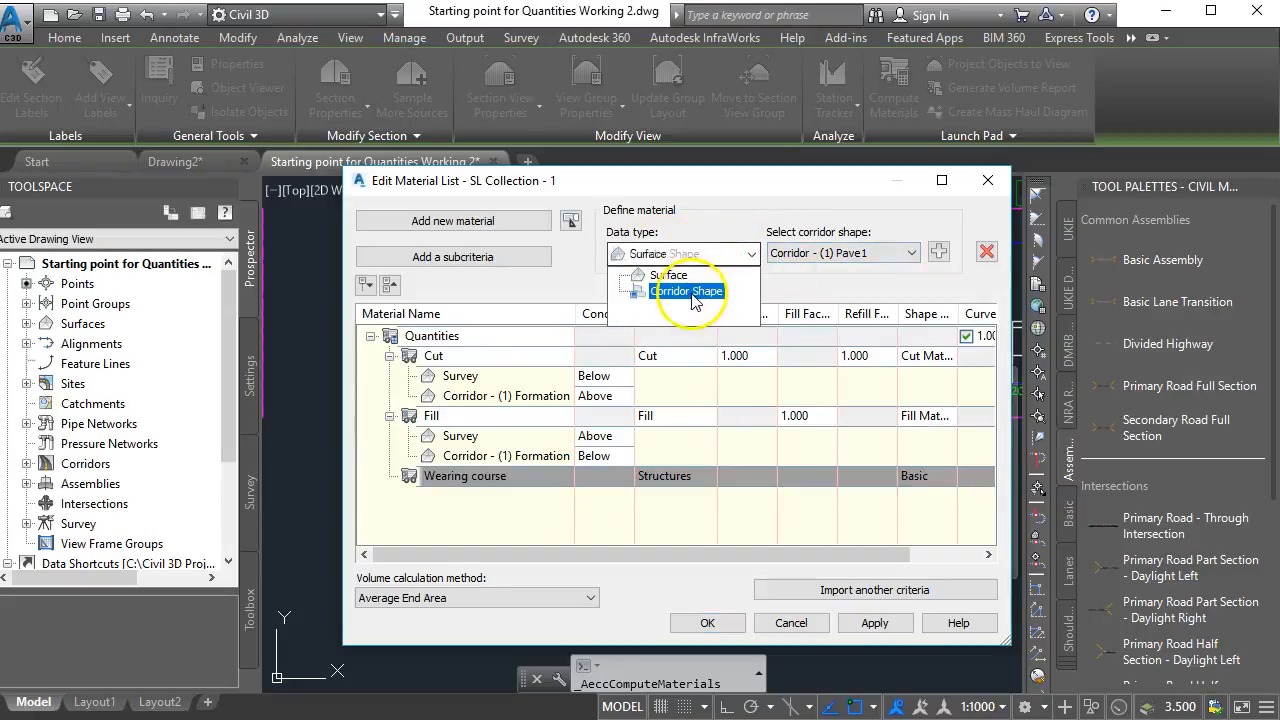
click(660, 288)
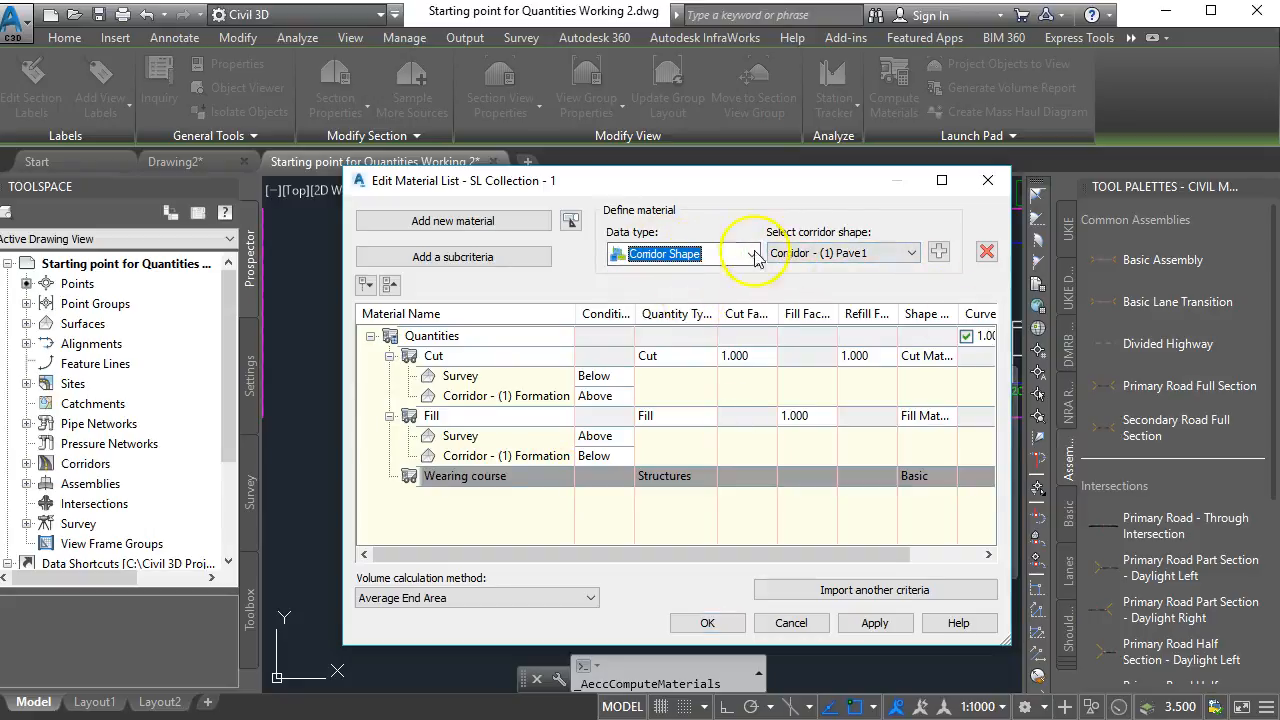
click(937, 252)
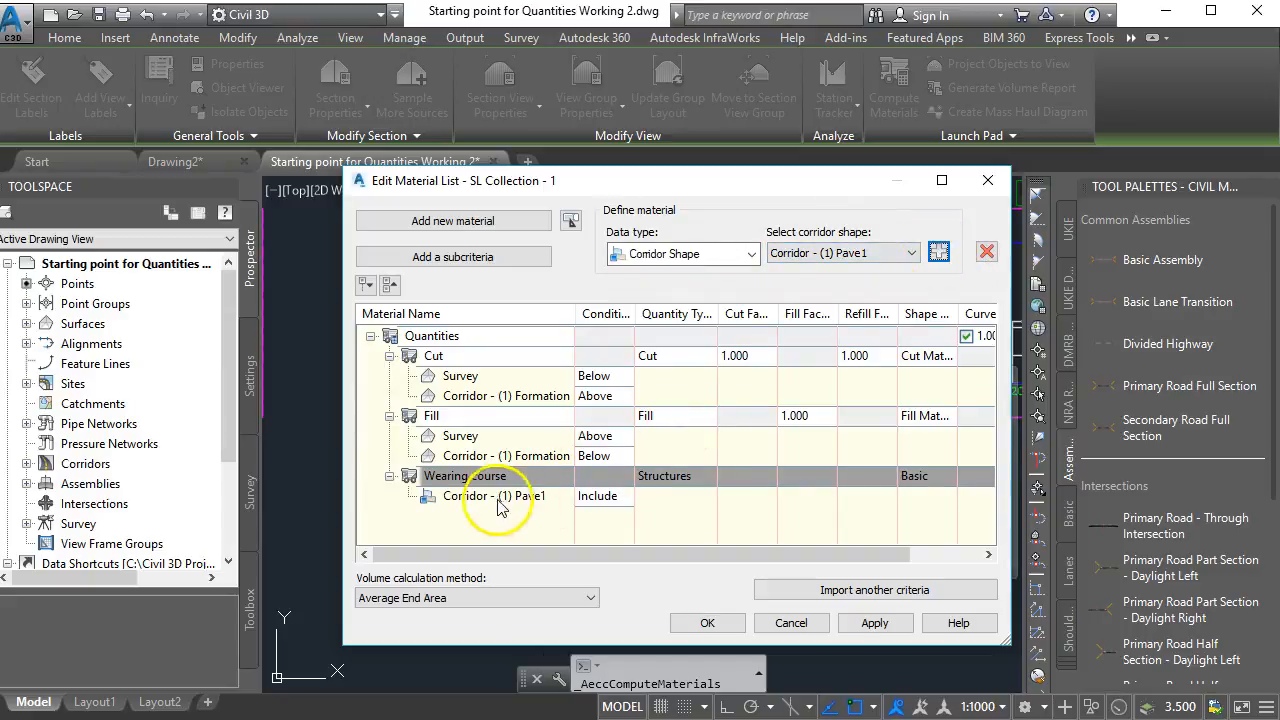
- Assign the _No Shading section style to the Wearing course material and accept the edited material list
click(924, 484)
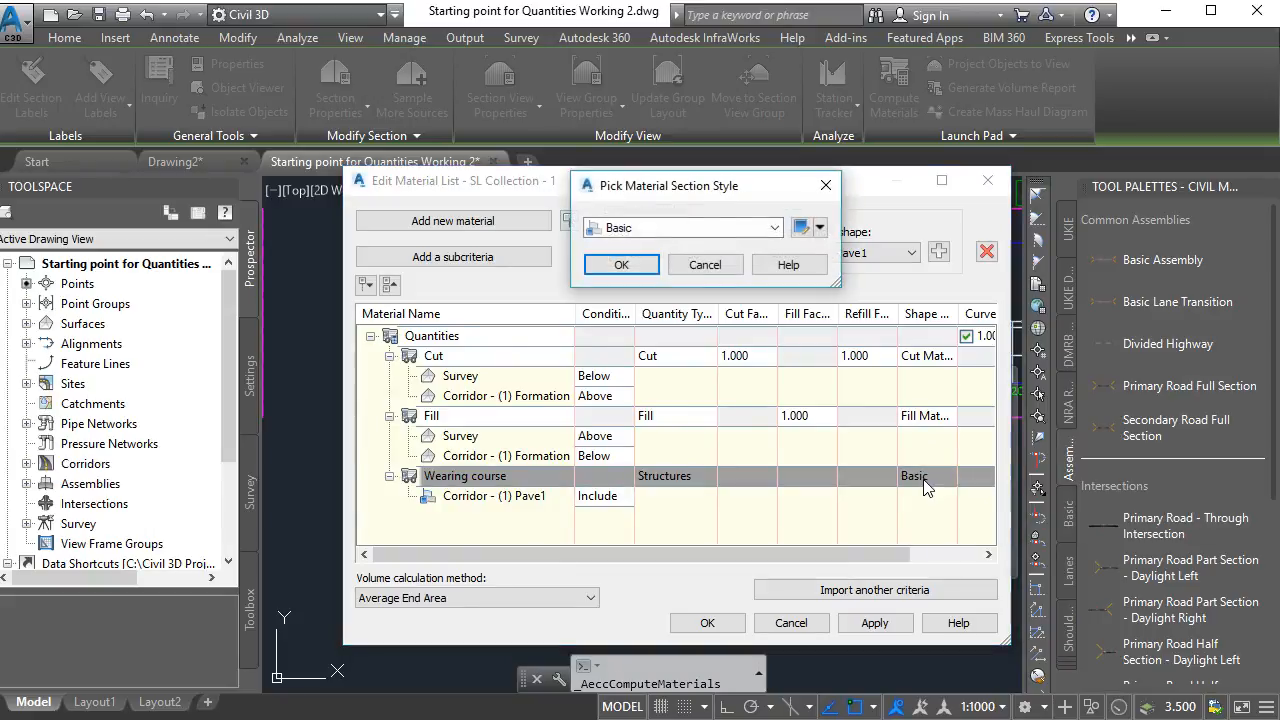
click(774, 227)
key(f)
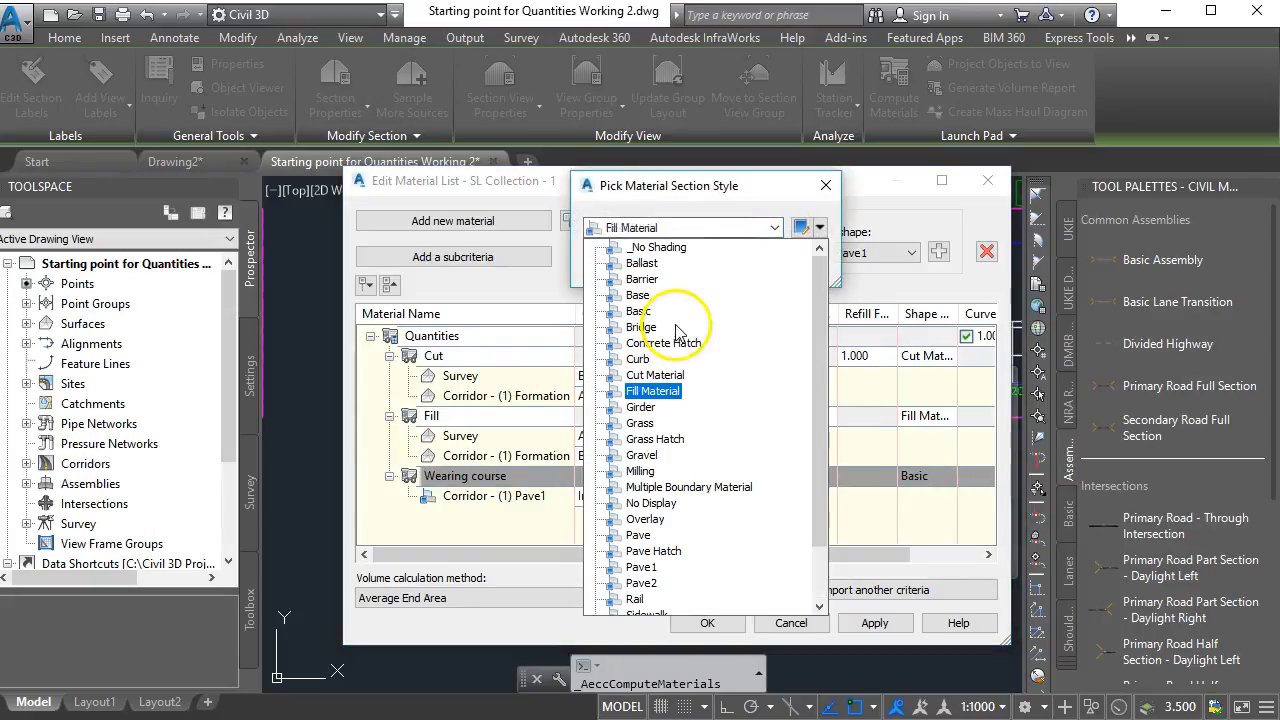
click(656, 247)
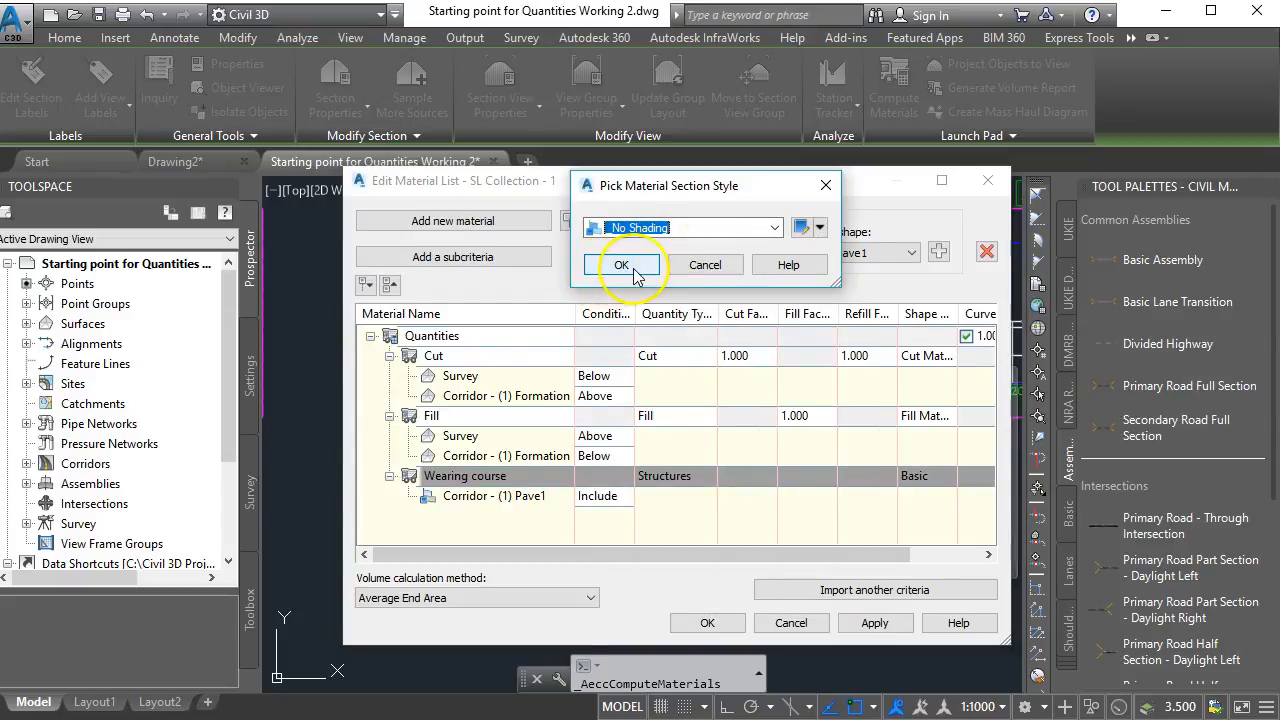
click(636, 272)
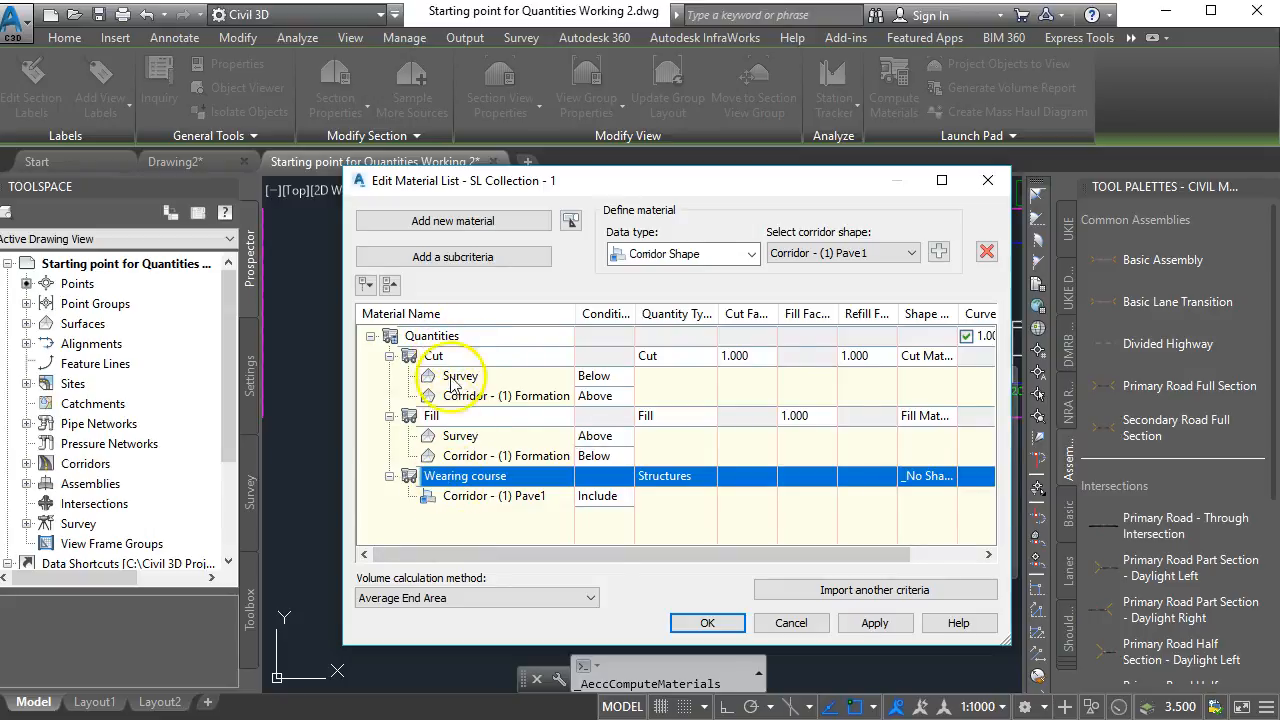
drag(432, 415, 432, 417)
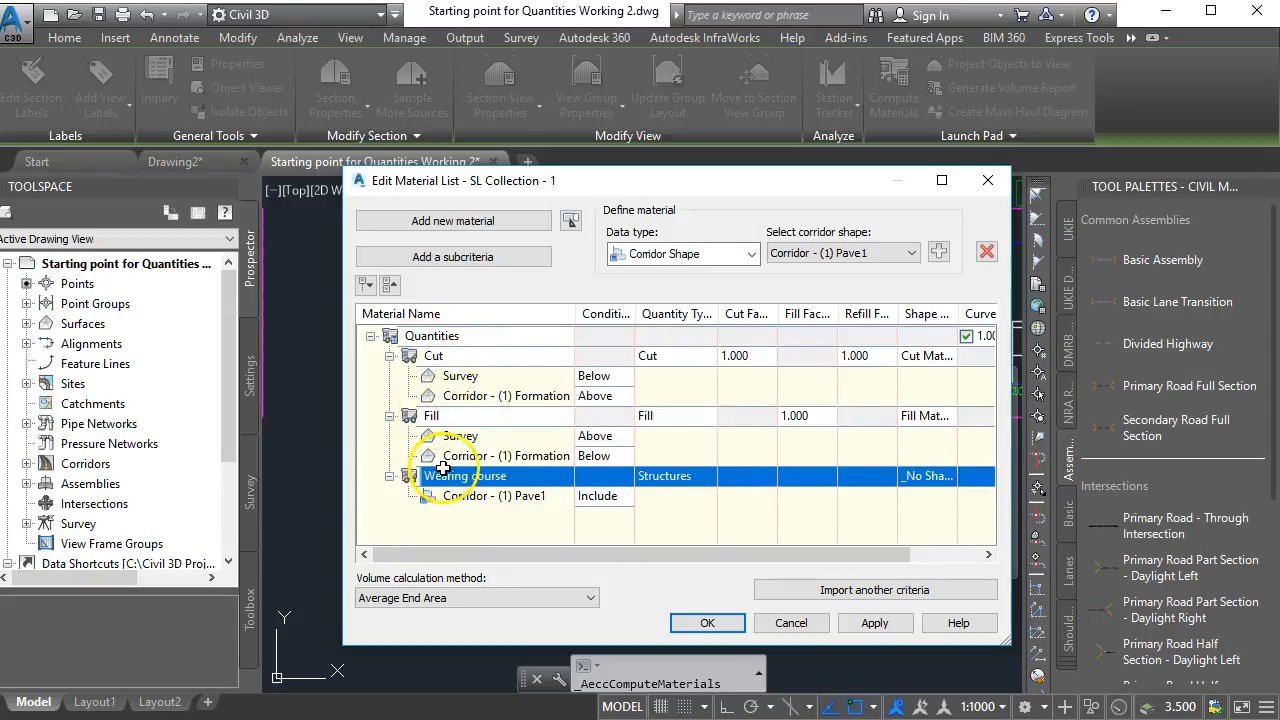
click(703, 623)
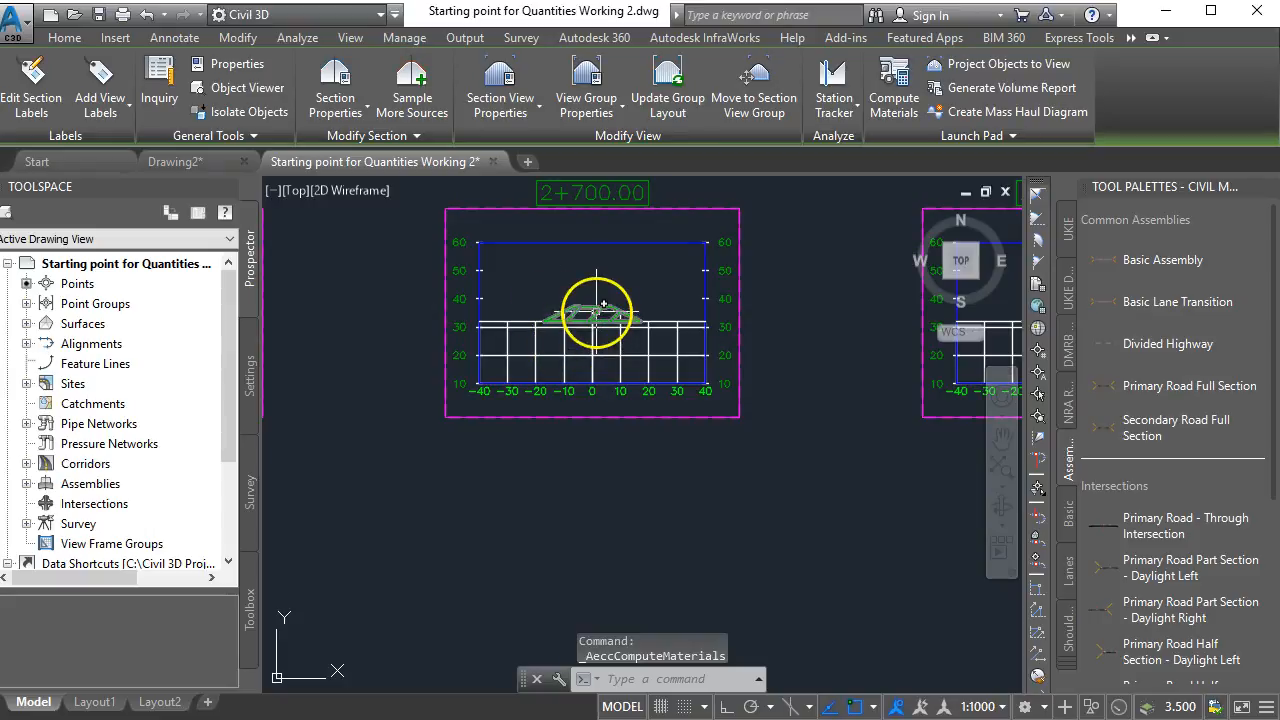
- Examine the fill hatching in the 2+700.00 section view and the cut hatching in a section view from the row above
scroll(556, 307, up, 5)
scroll(562, 312, up, 2)
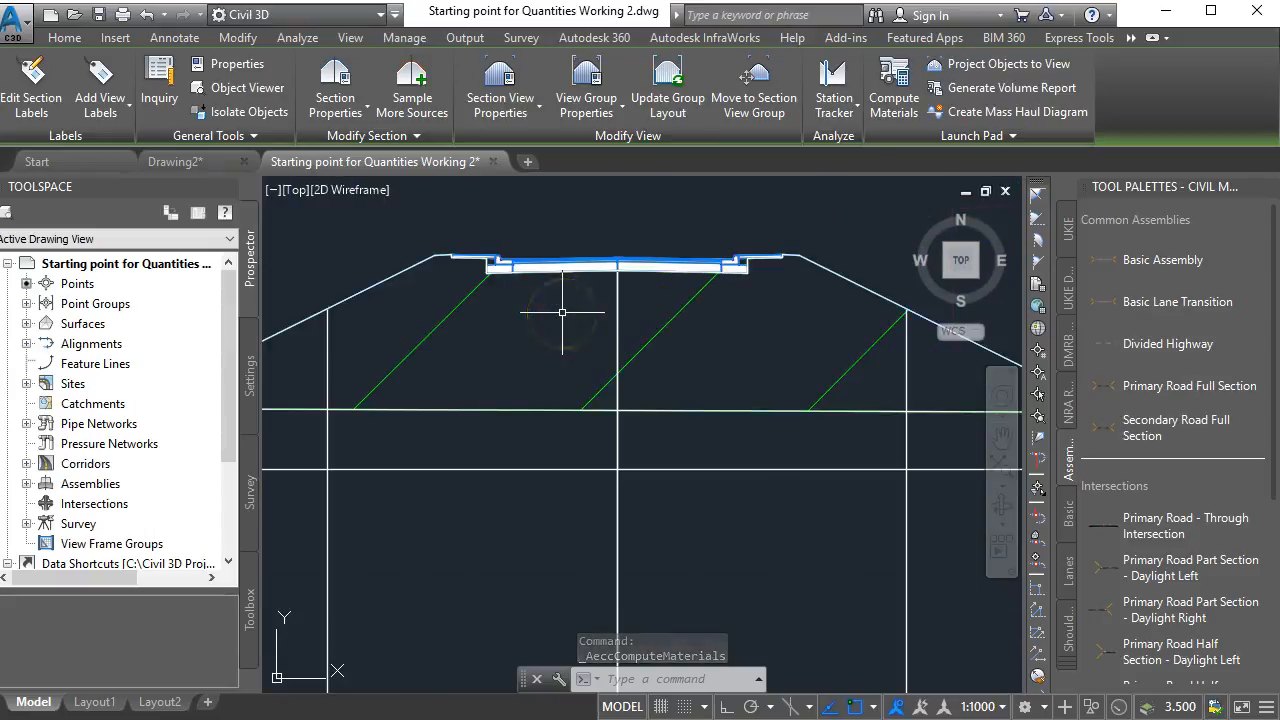
scroll(650, 340, up, 2)
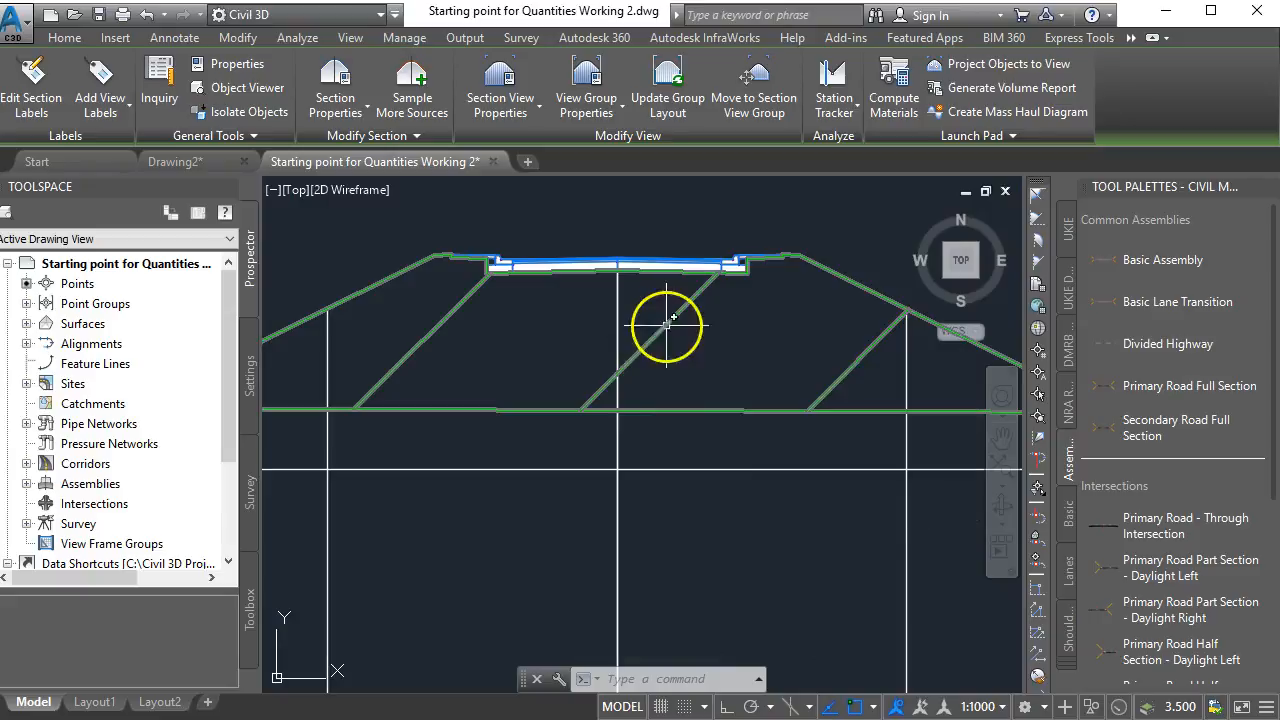
scroll(600, 355, up, 3)
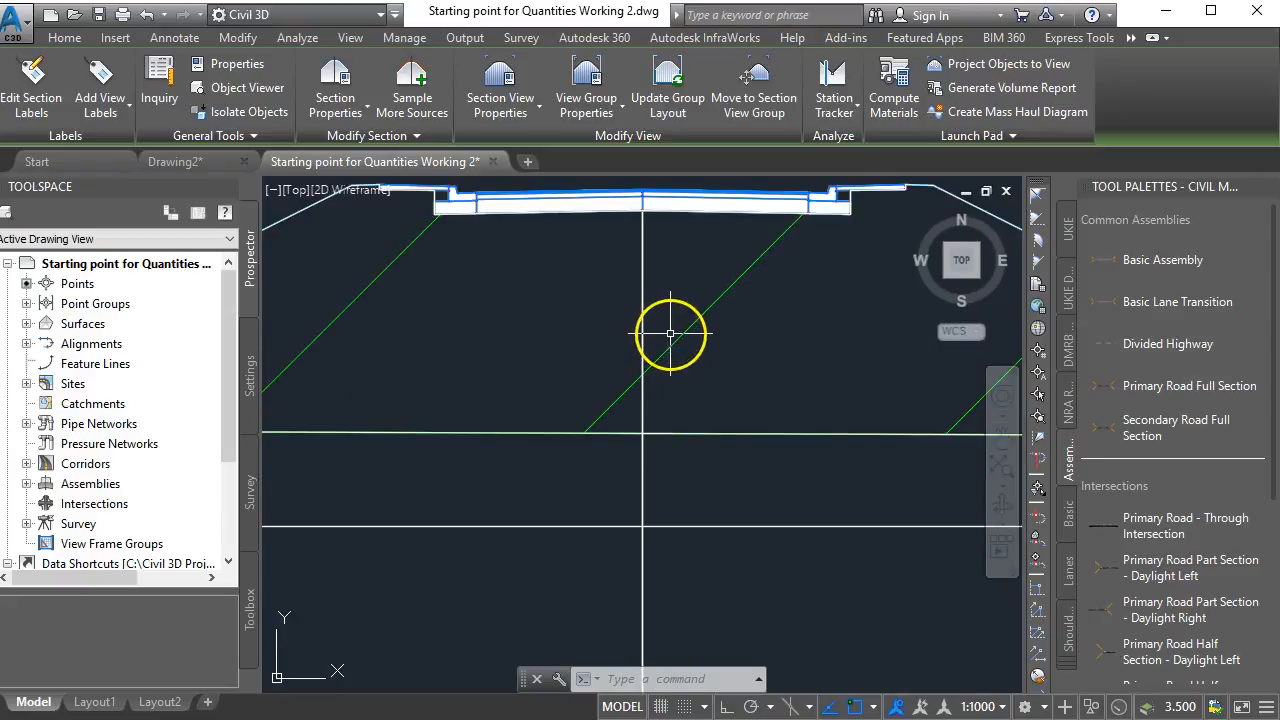
scroll(673, 337, up, 2)
scroll(673, 337, down, 10)
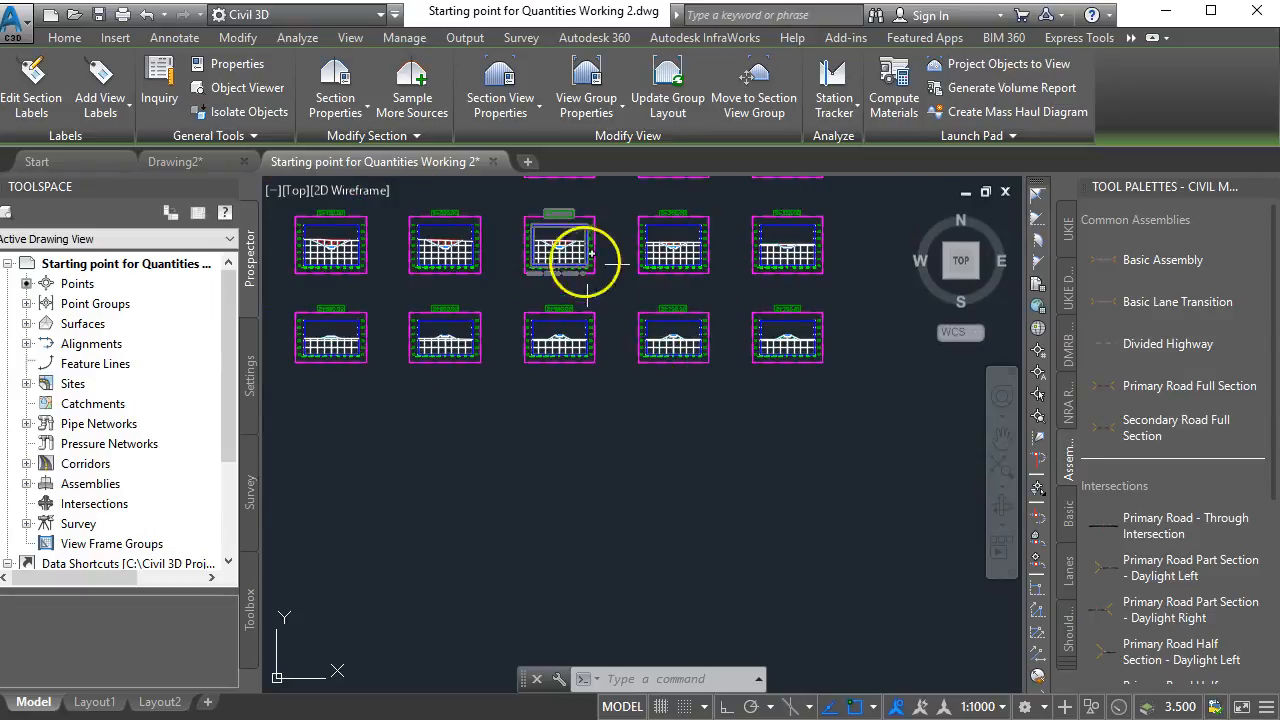
scroll(580, 329, down, 2)
scroll(595, 333, up, 6)
scroll(585, 340, up, 3)
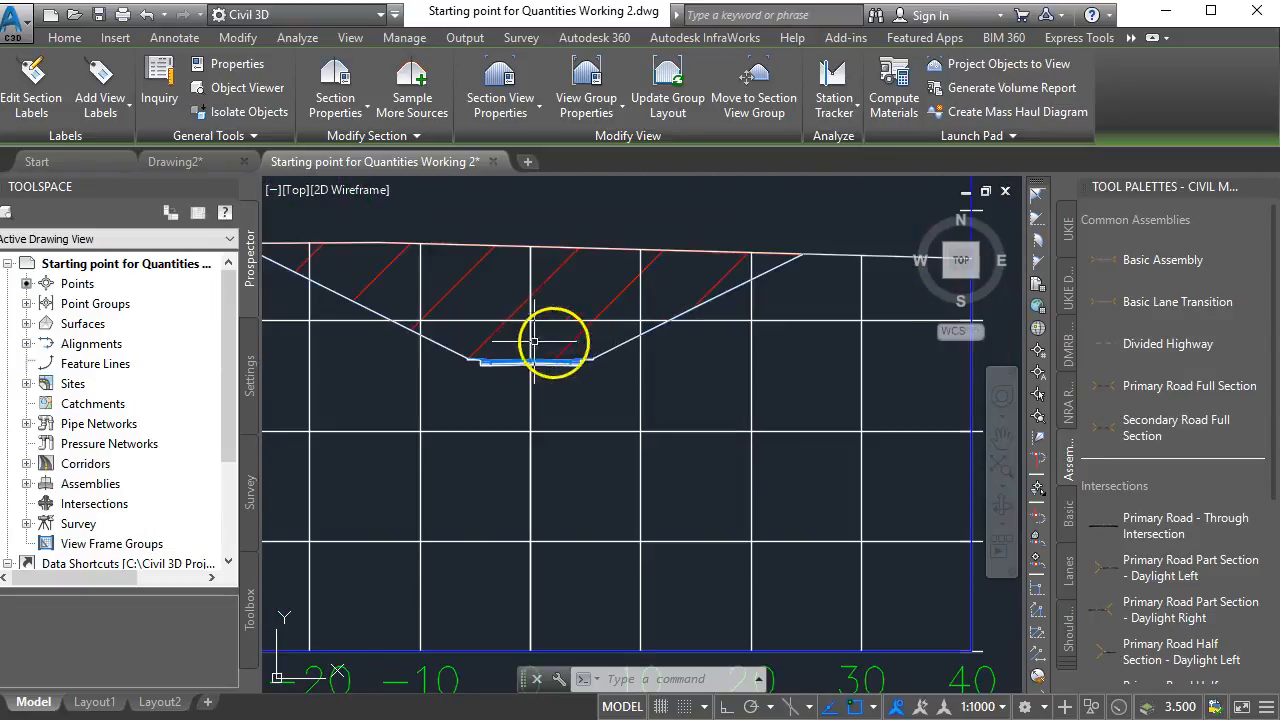
scroll(507, 303, up, 3)
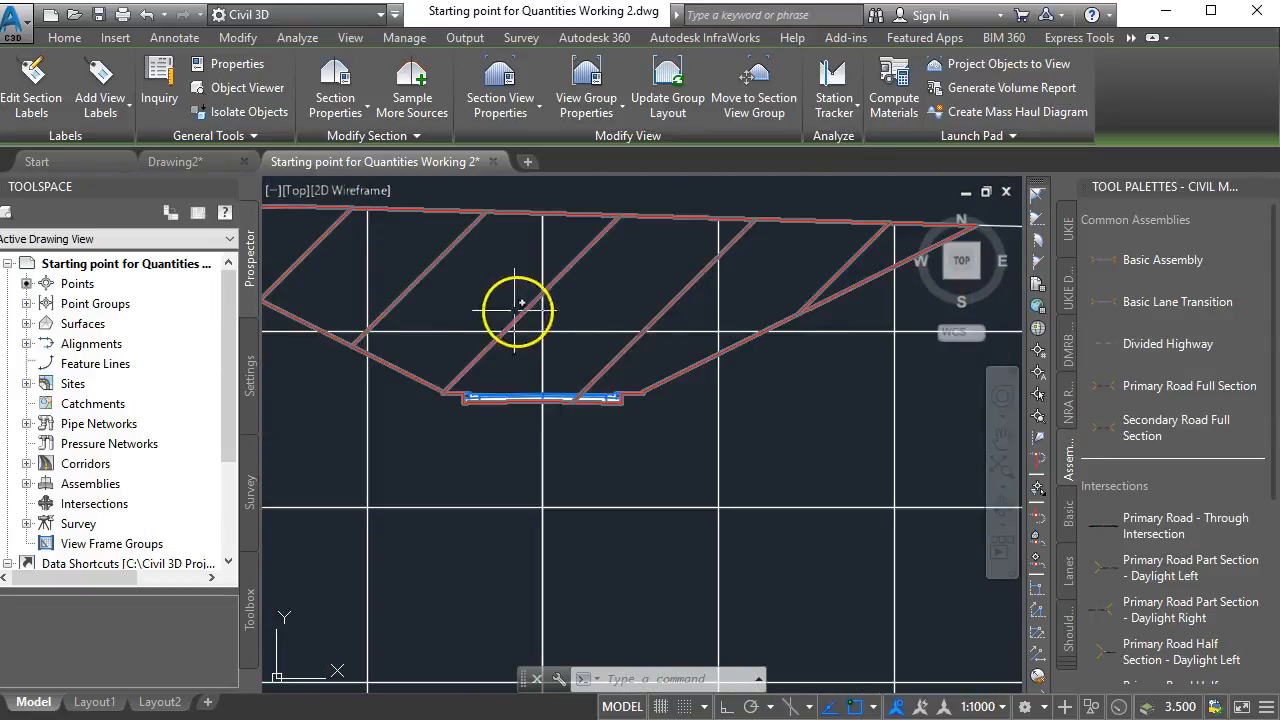
- Clear the current selection and start a volume report from the 2+250.00 section view
scroll(600, 335, down, 8)
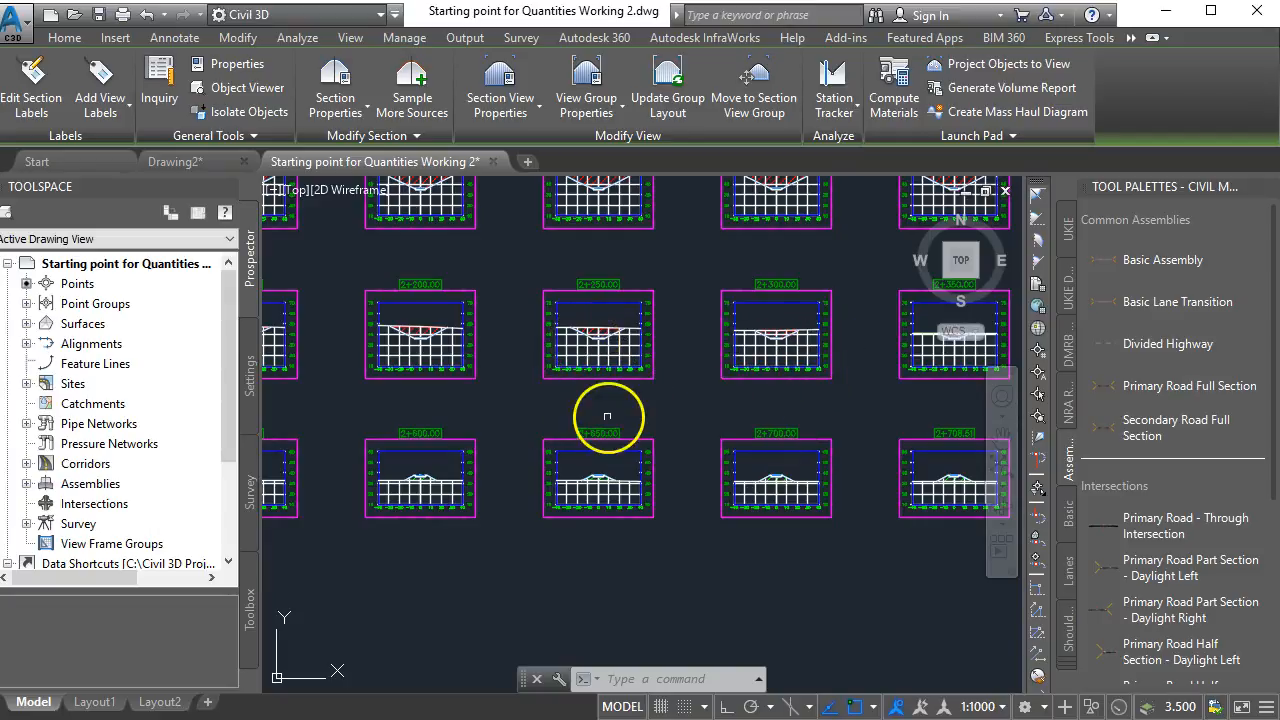
key(Escape)
key(Escape)
key(Escape)
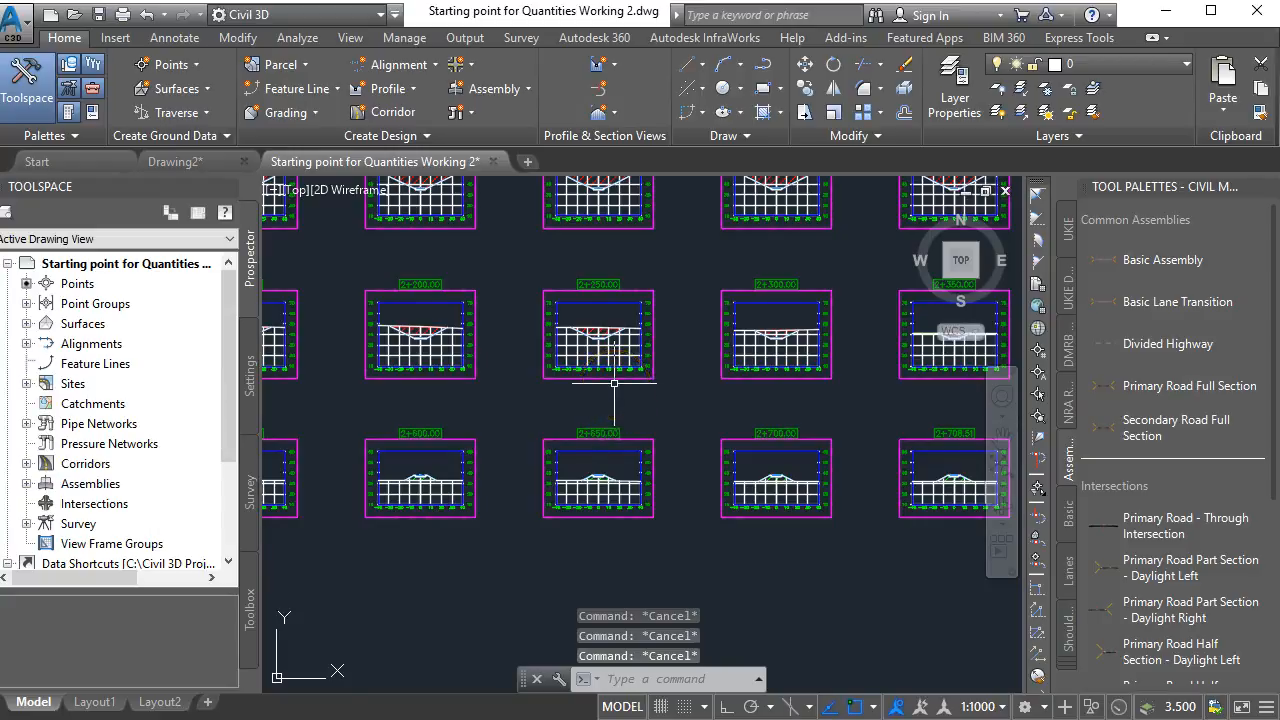
scroll(614, 383, up, 2)
scroll(614, 383, up, 2)
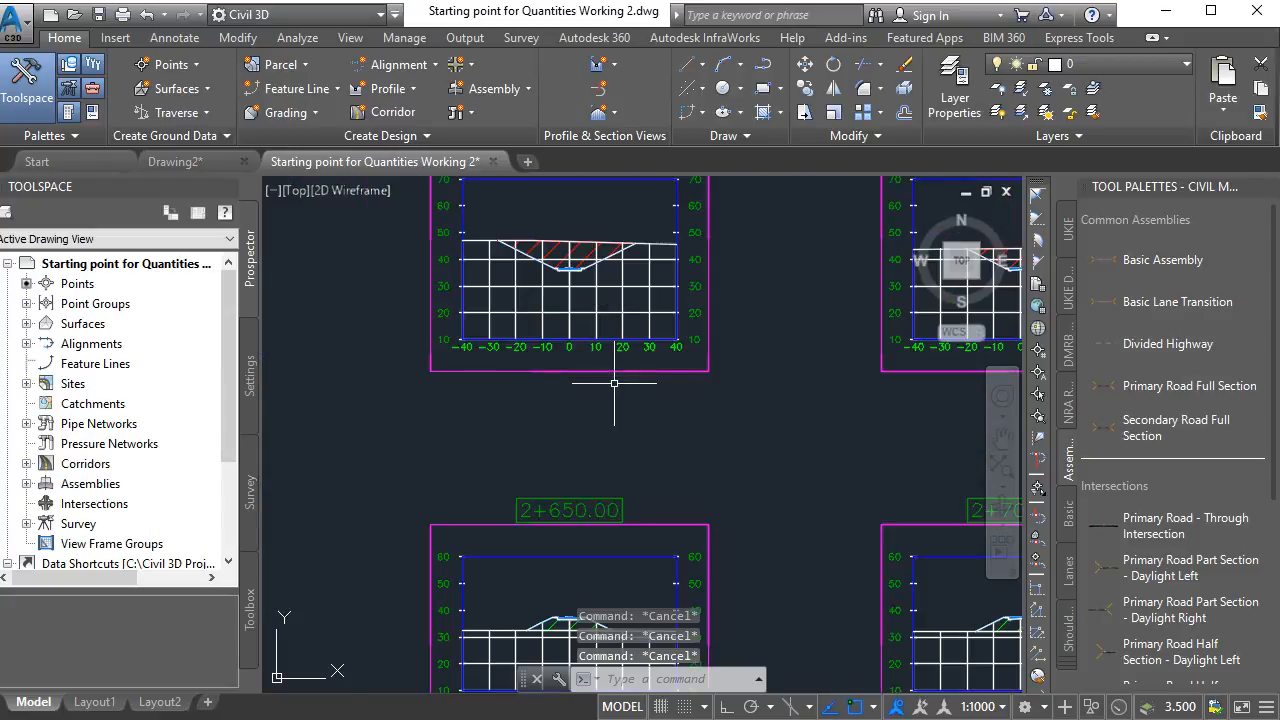
middle_drag(586, 357, 587, 453)
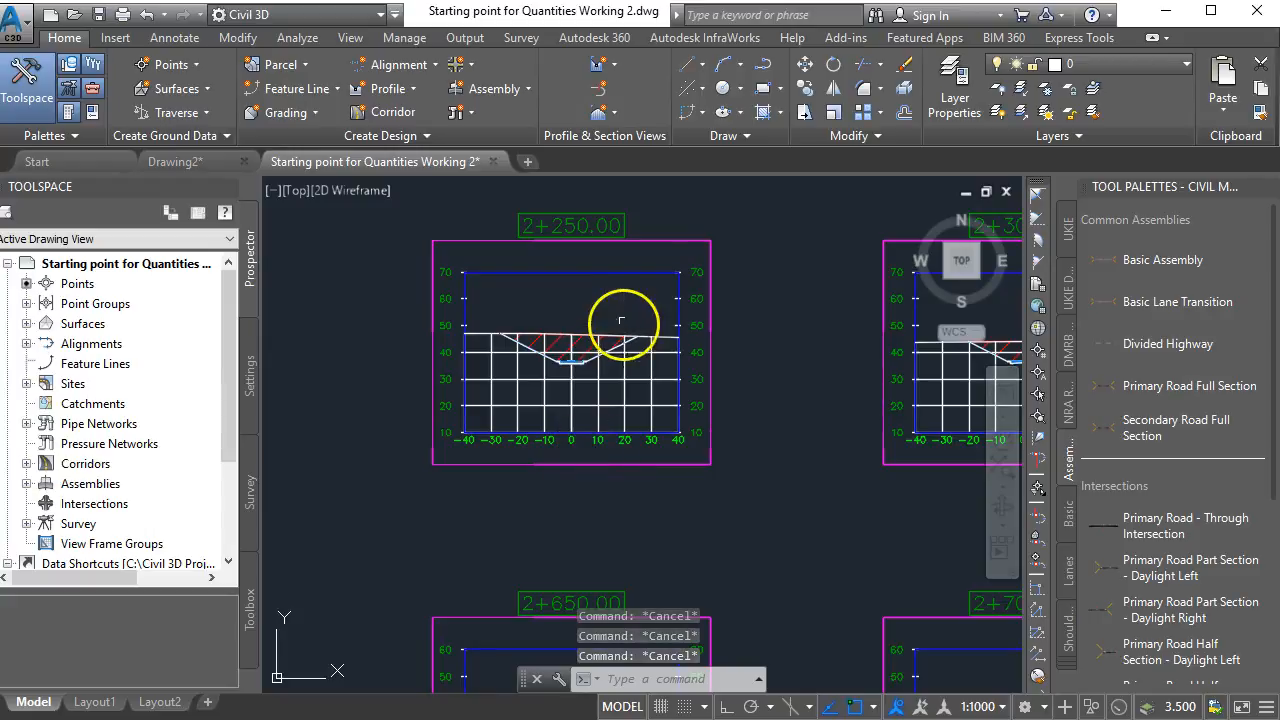
click(597, 273)
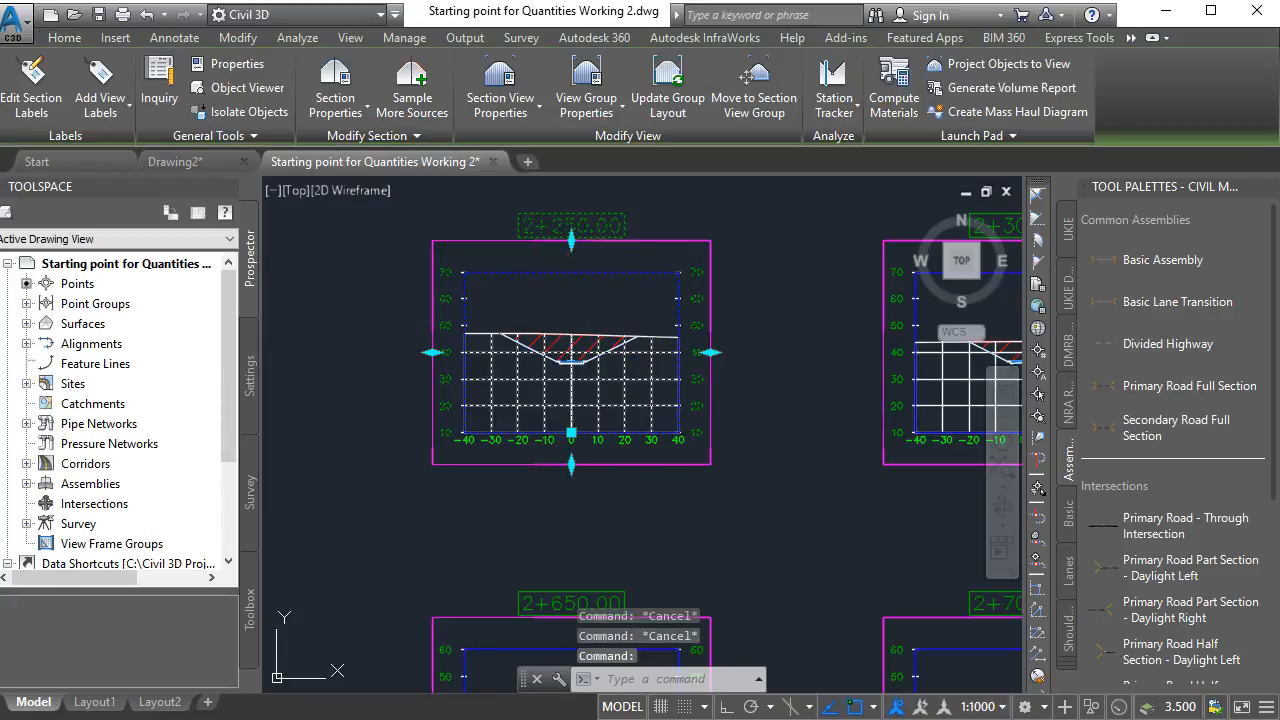
click(1006, 88)
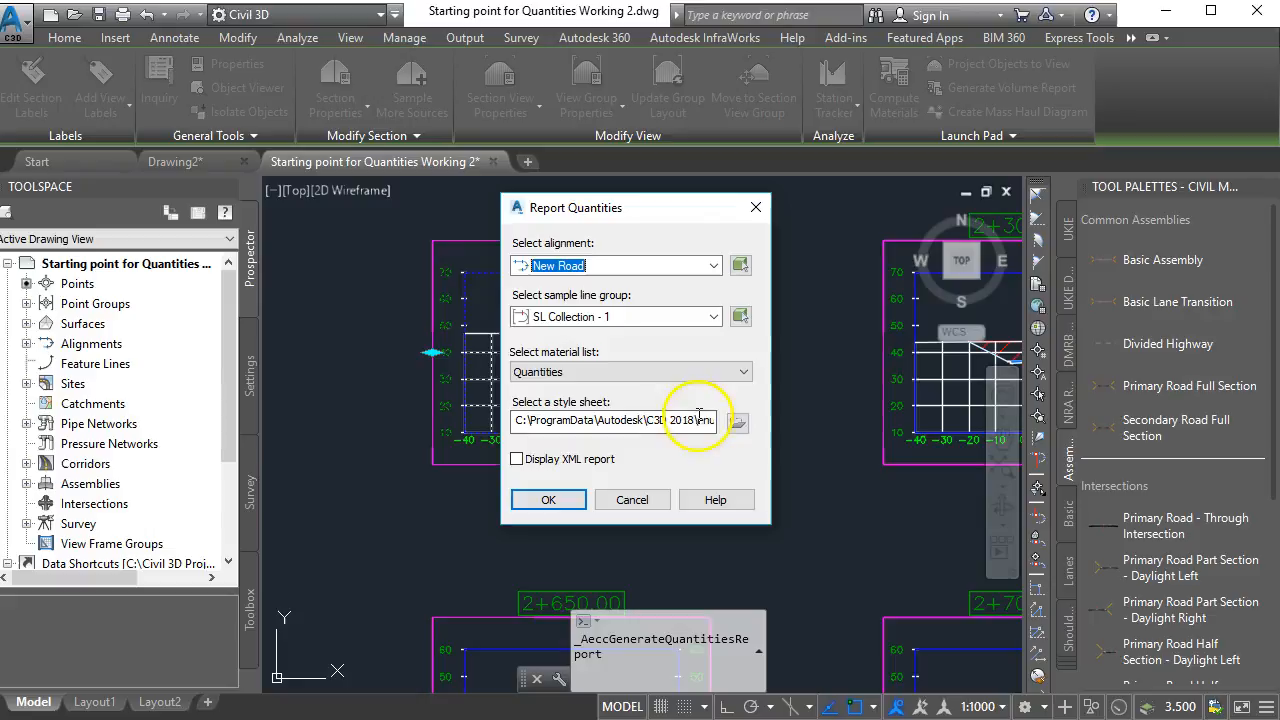
- Generate the Quantities material list report with the Select Material_UK_IE.xsl style sheet from the UKIE folder, allowing scripts to run
click(543, 372)
click(575, 388)
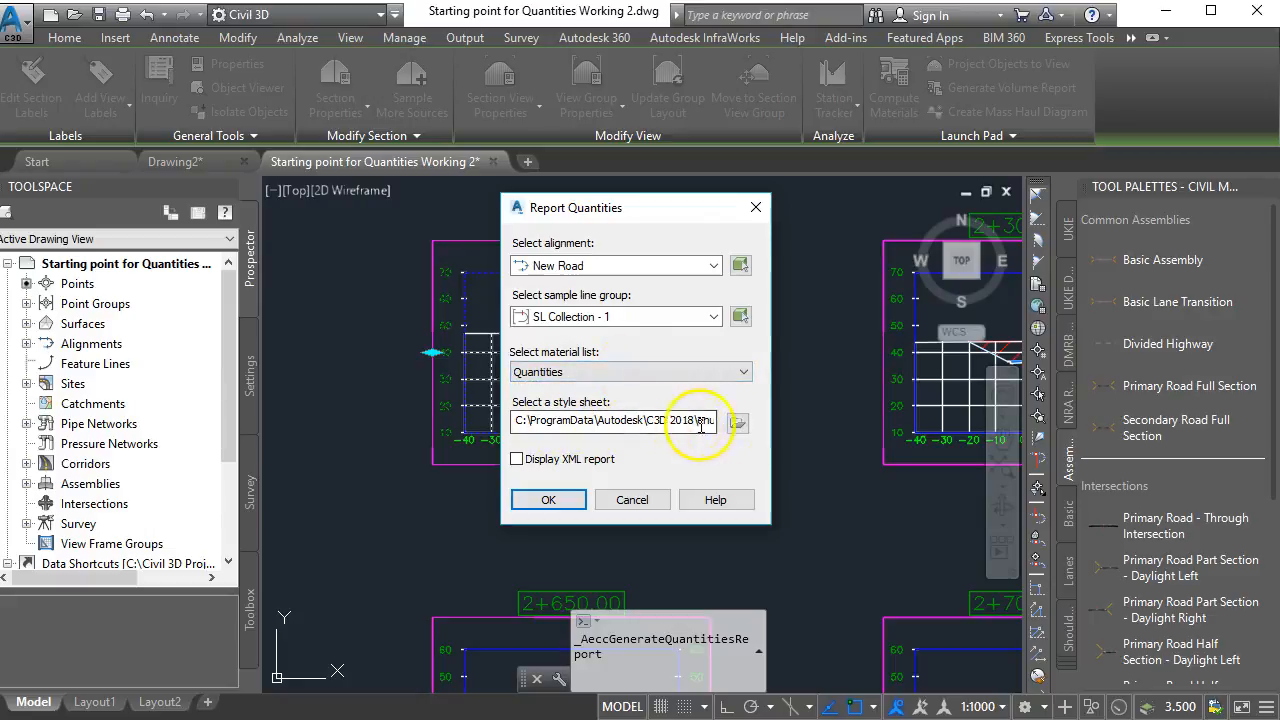
click(736, 423)
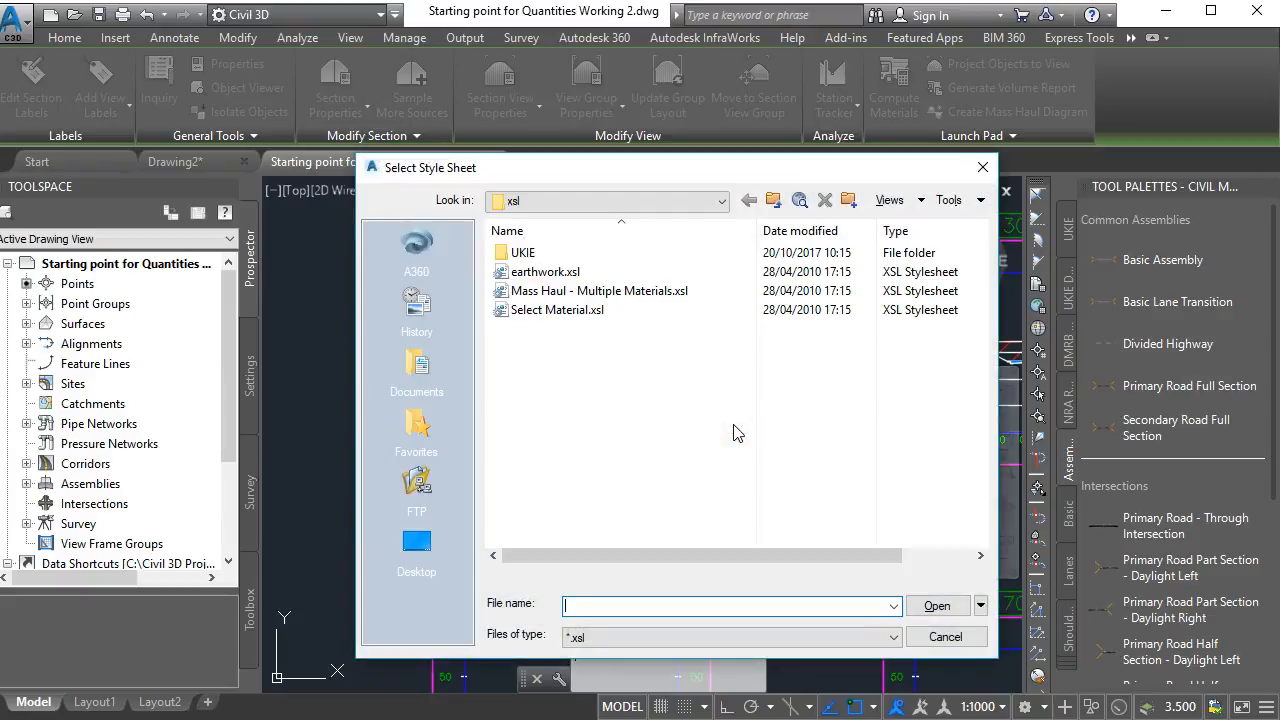
double_click(527, 253)
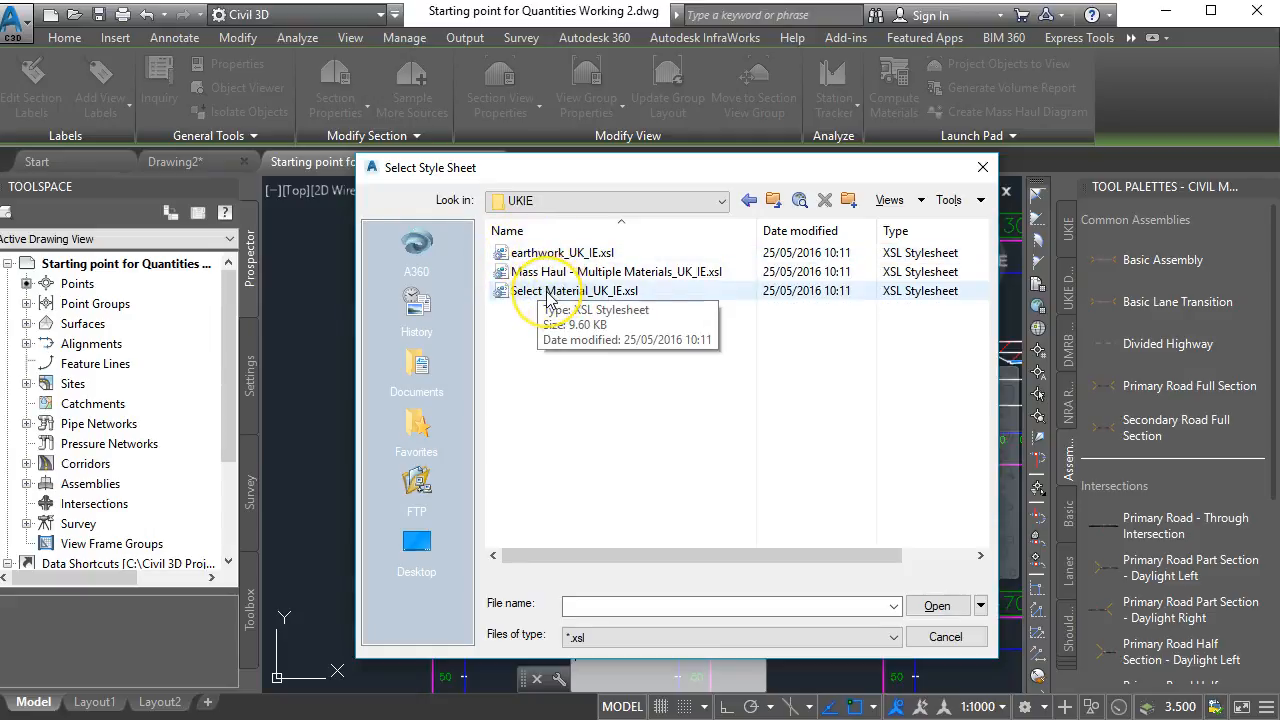
double_click(546, 291)
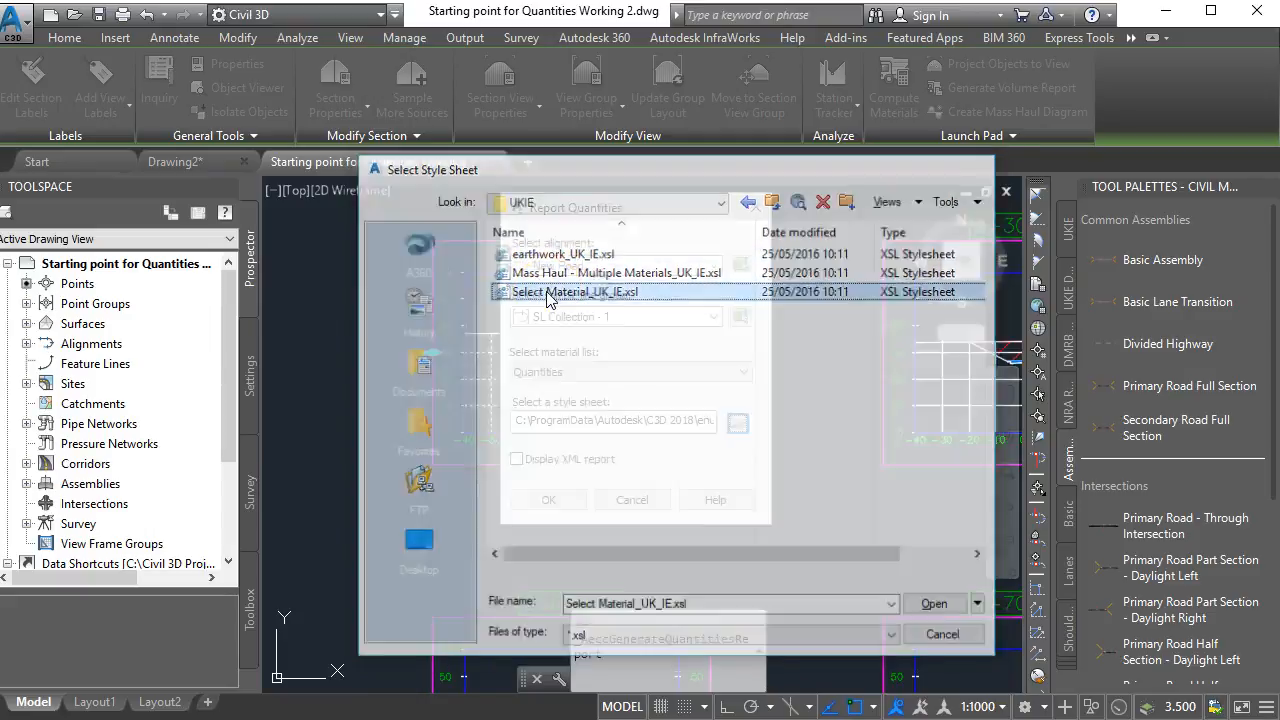
click(542, 421)
click(549, 500)
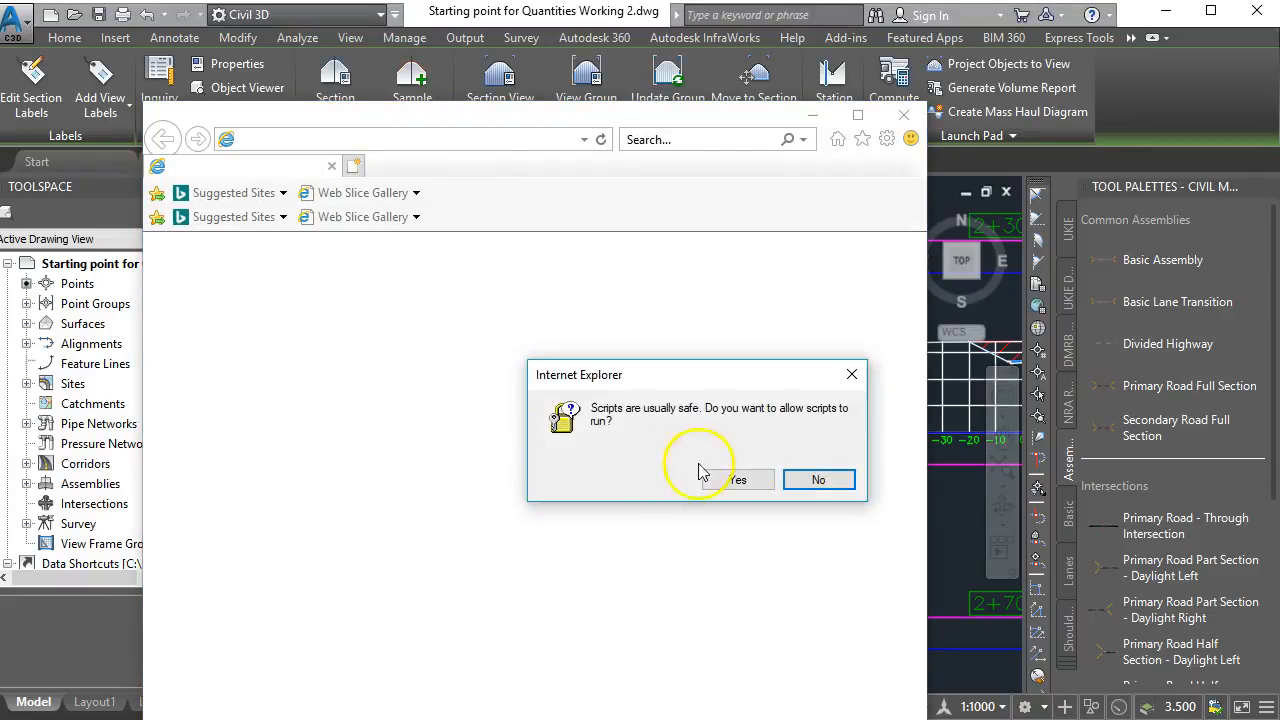
click(738, 481)
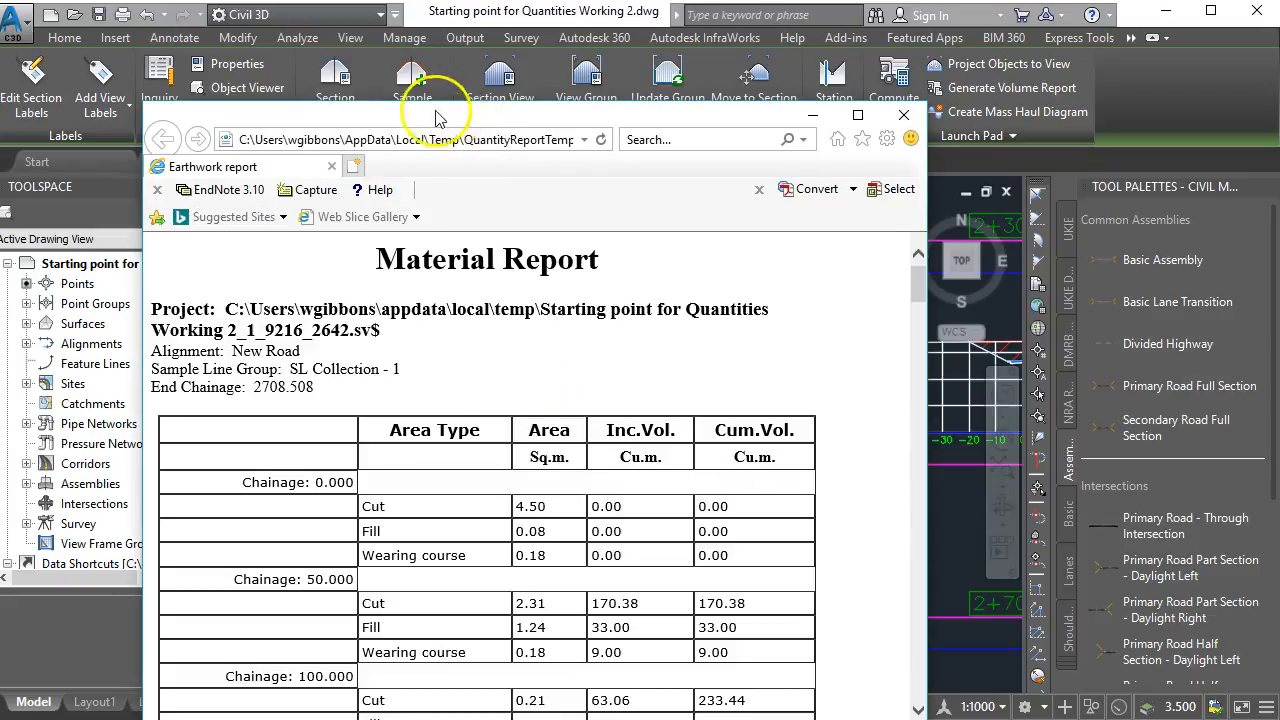
- Examine the cut, fill and wearing course areas and volumes by chainage through the whole Material Report, and close it
drag(464, 120, 490, 44)
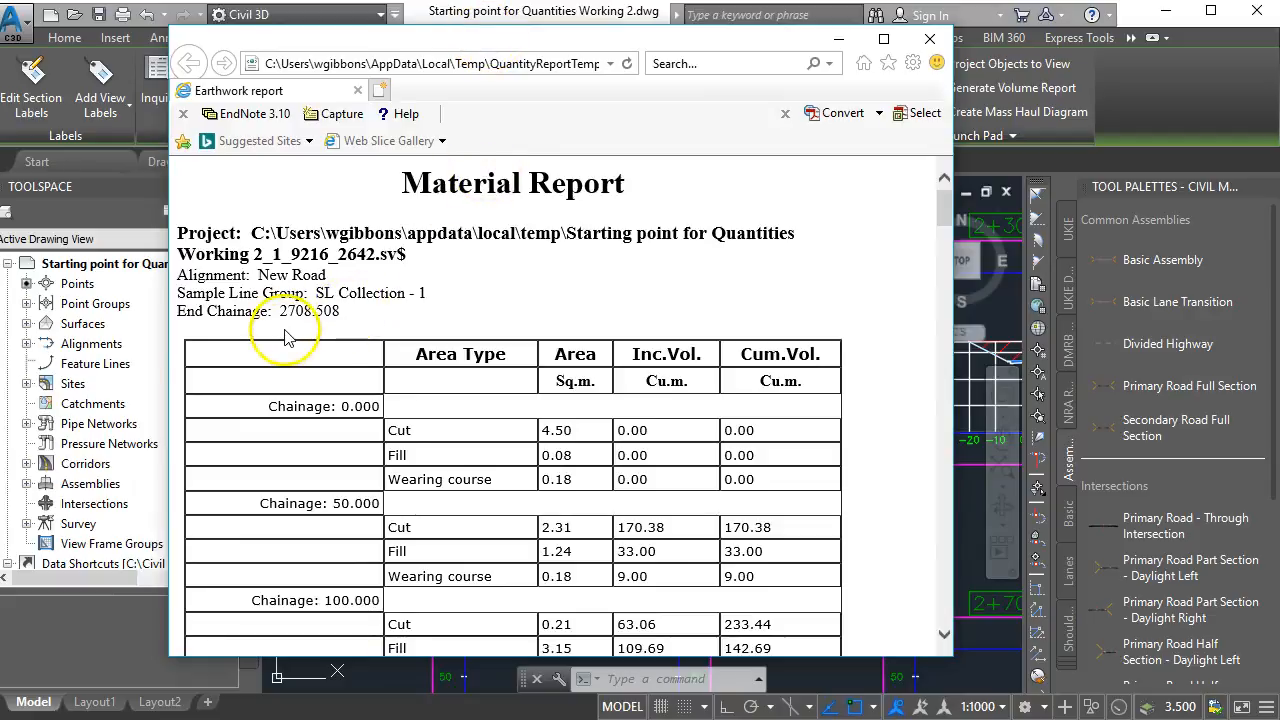
scroll(310, 335, down, 1)
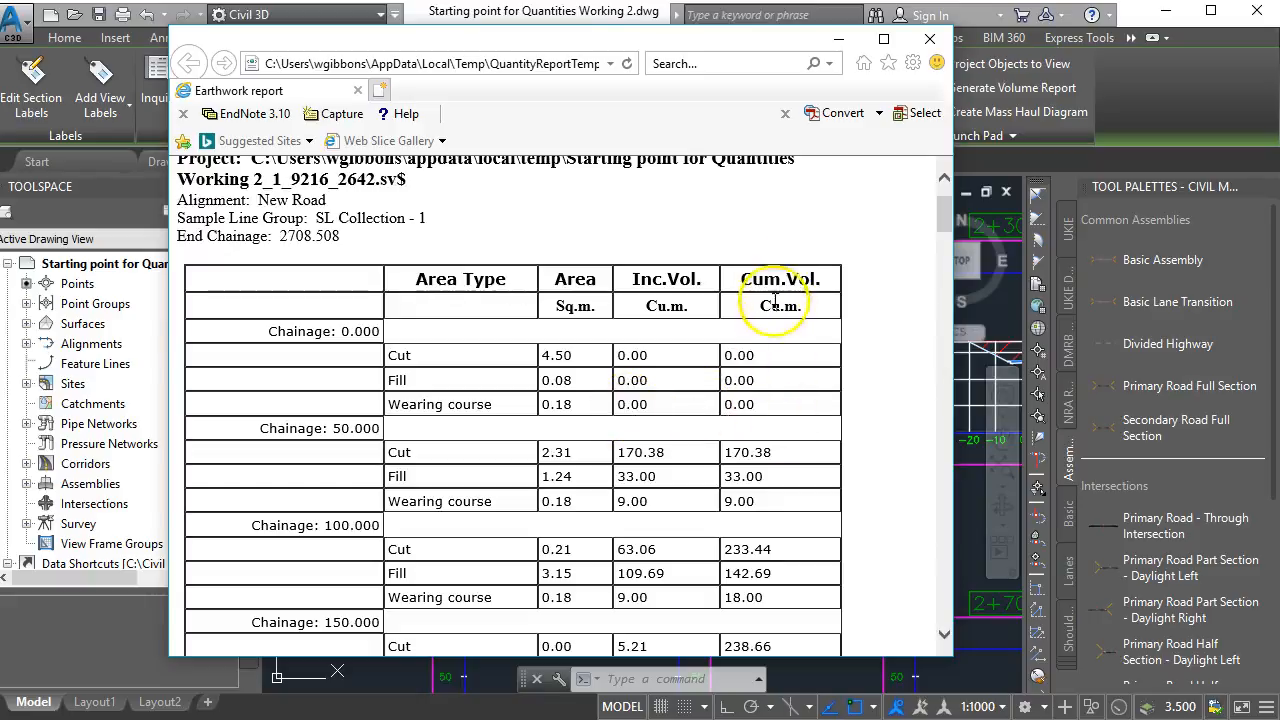
scroll(778, 387, down, 1)
scroll(778, 387, down, 15)
scroll(778, 387, down, 20)
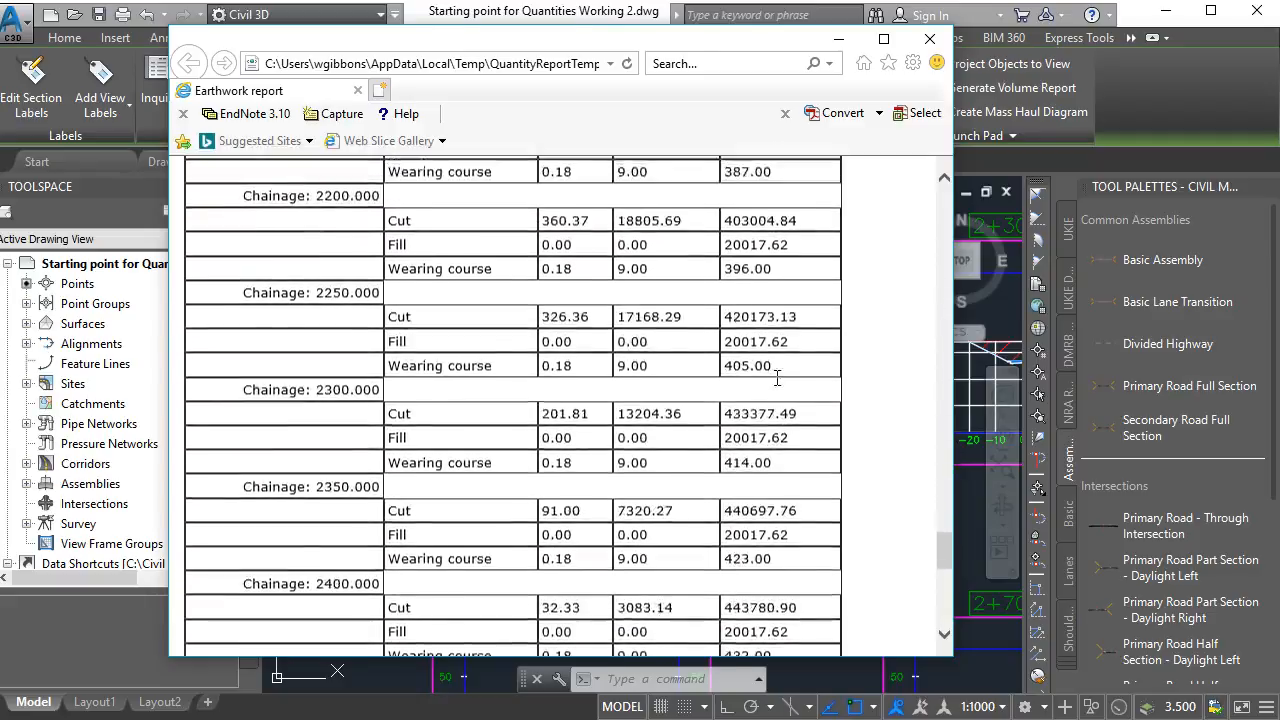
scroll(778, 378, down, 9)
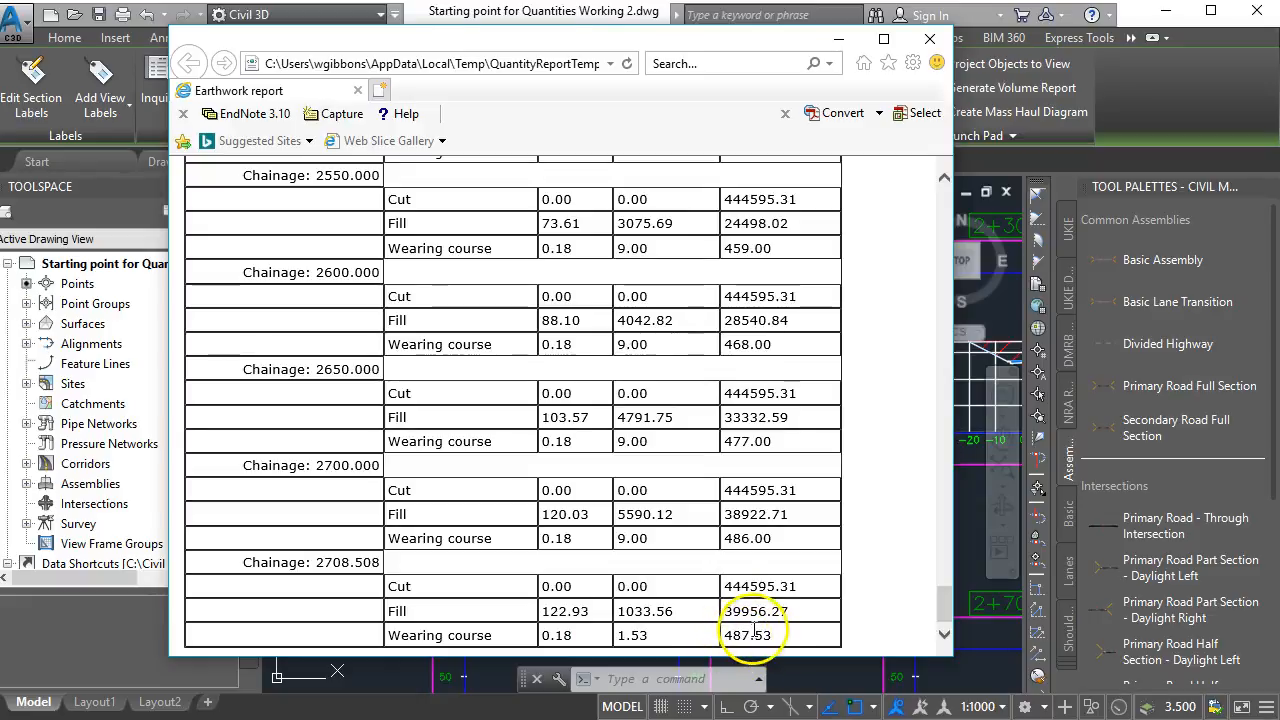
scroll(745, 615, up, 15)
scroll(730, 590, up, 20)
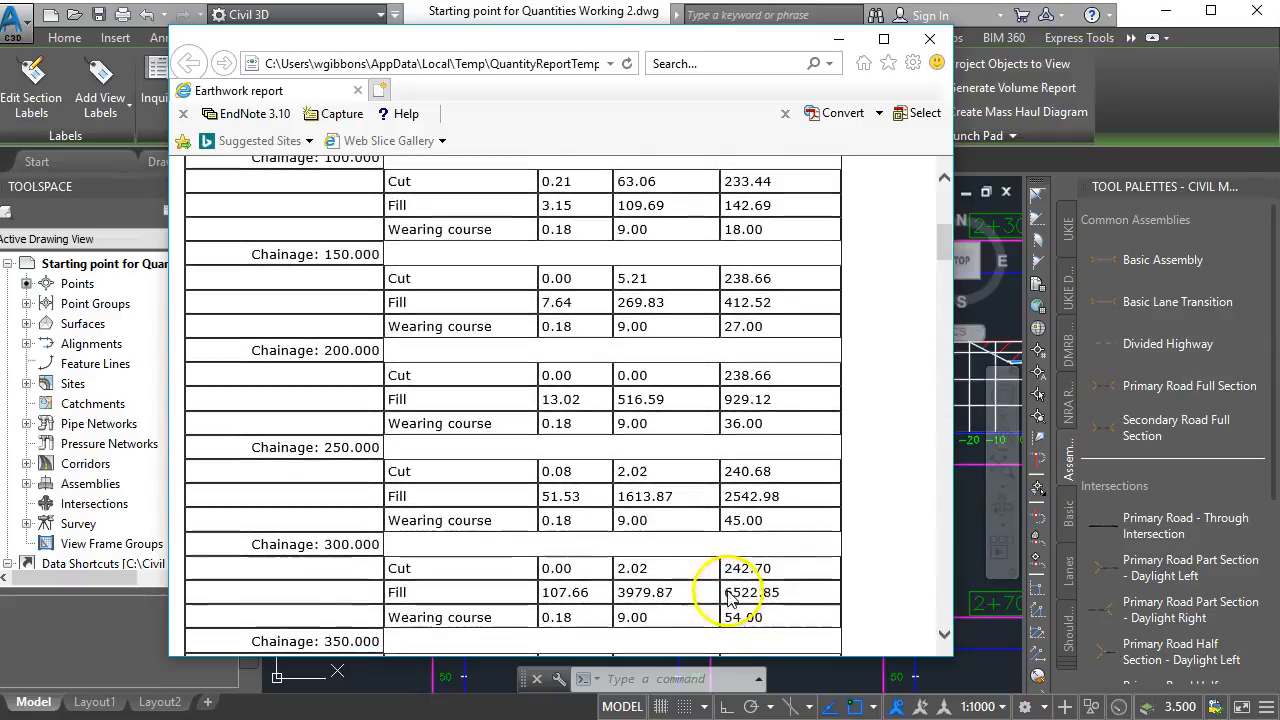
drag(805, 528, 258, 239)
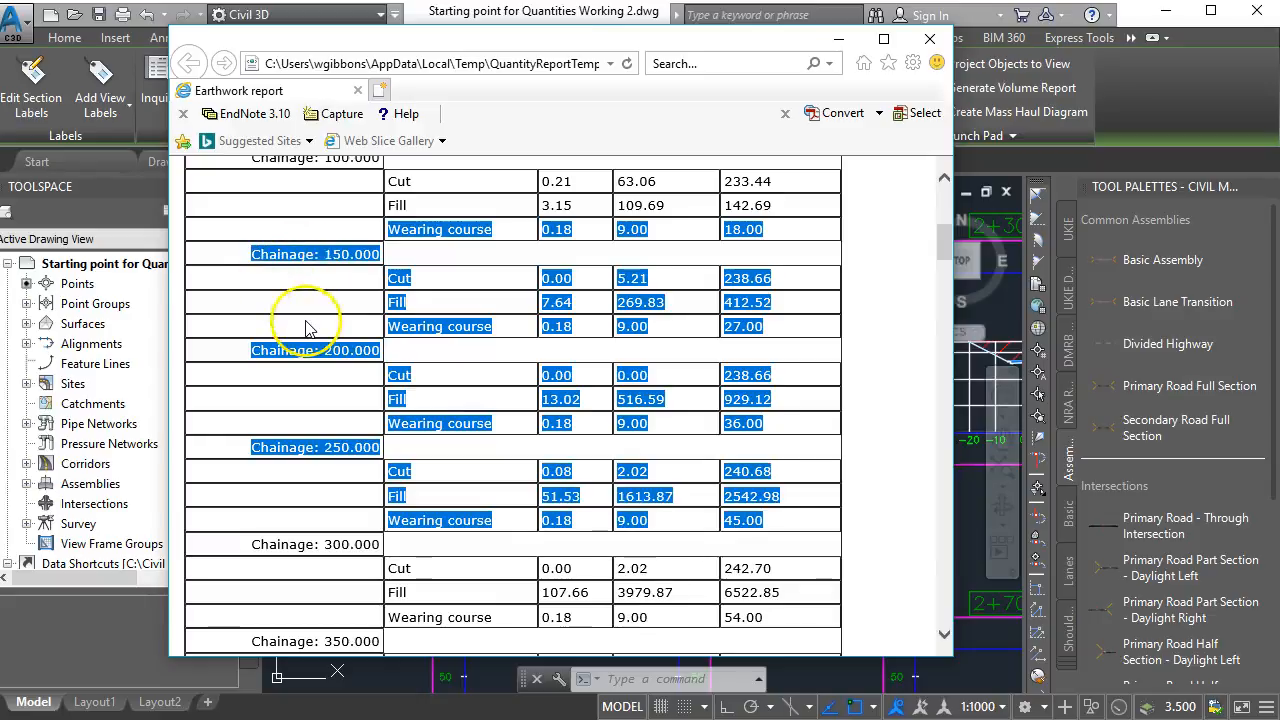
click(300, 400)
scroll(230, 393, down, 3)
scroll(230, 393, down, 20)
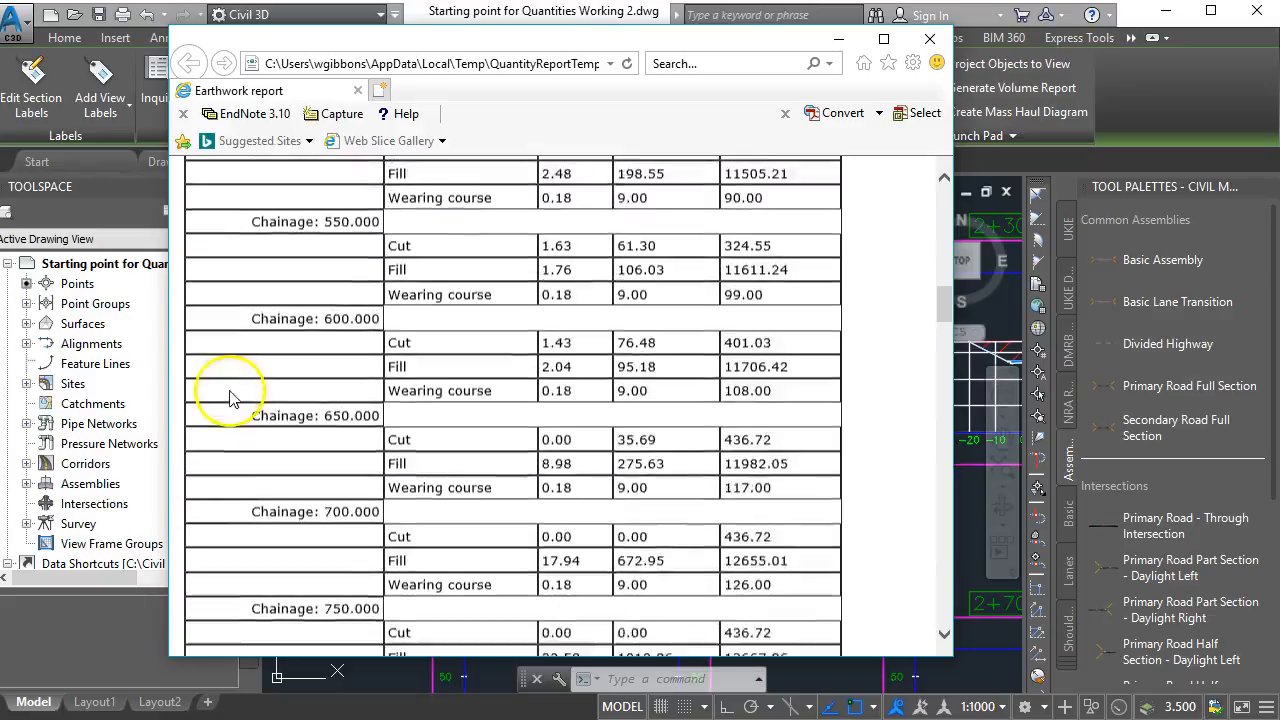
scroll(205, 465, down, 20)
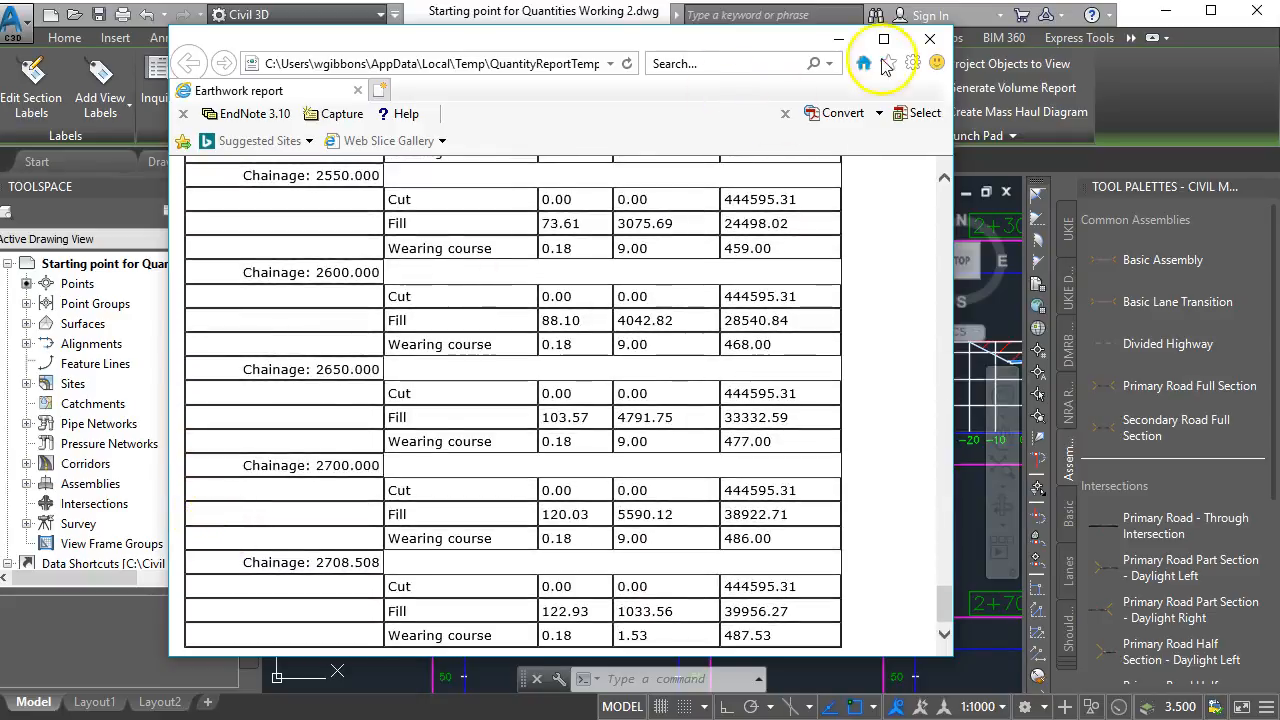
click(931, 40)
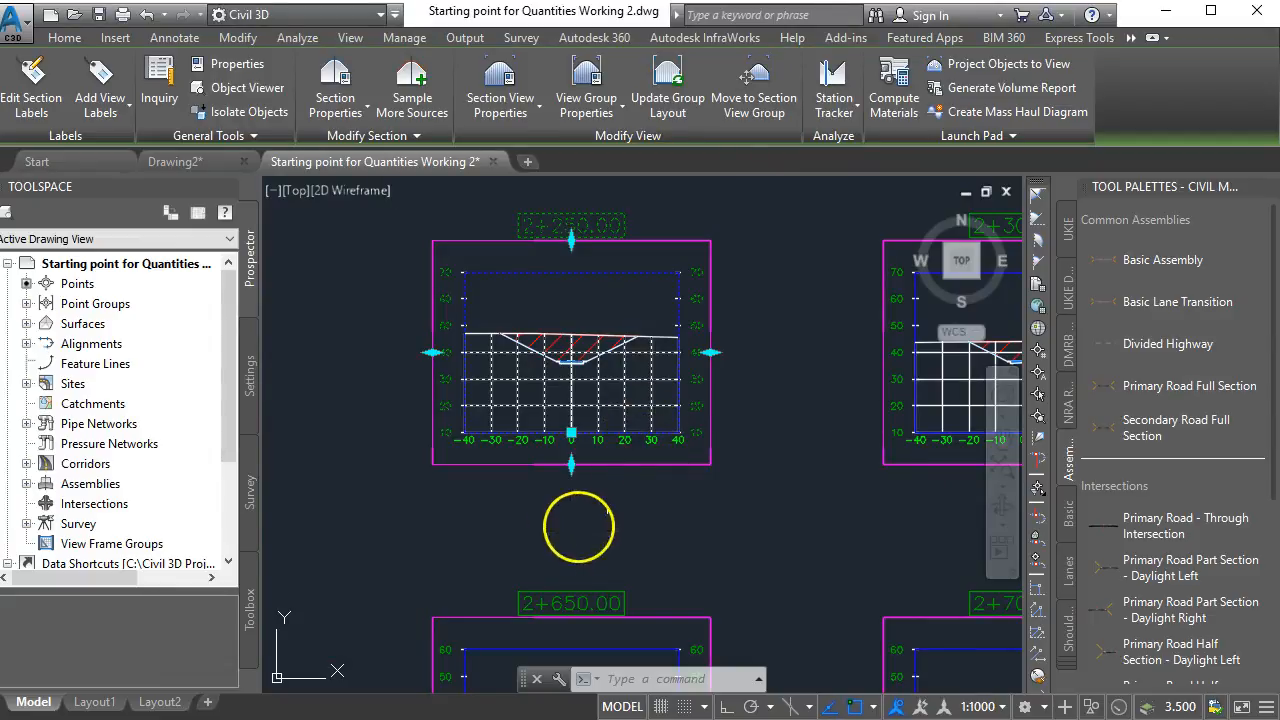
- Start a mass haul diagram for the New Road alignment and enable a free haul distance of 200 m in its balancing options
scroll(622, 508, down, 5)
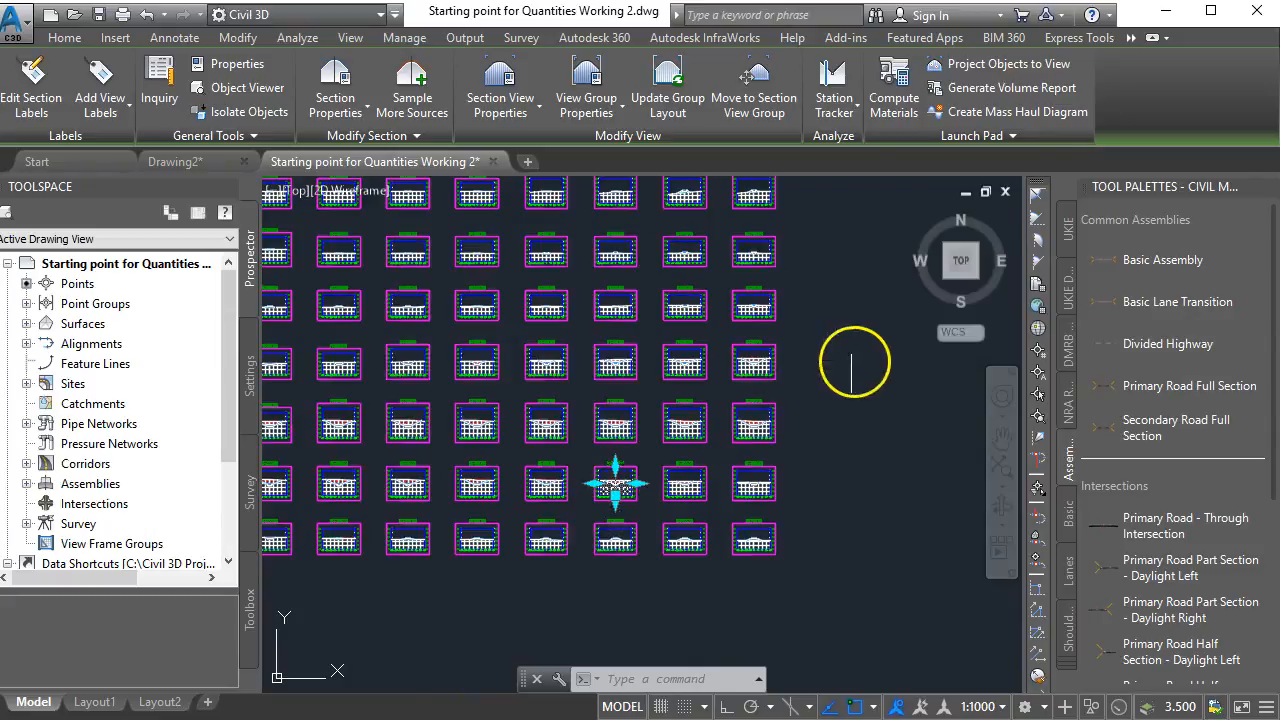
click(1008, 113)
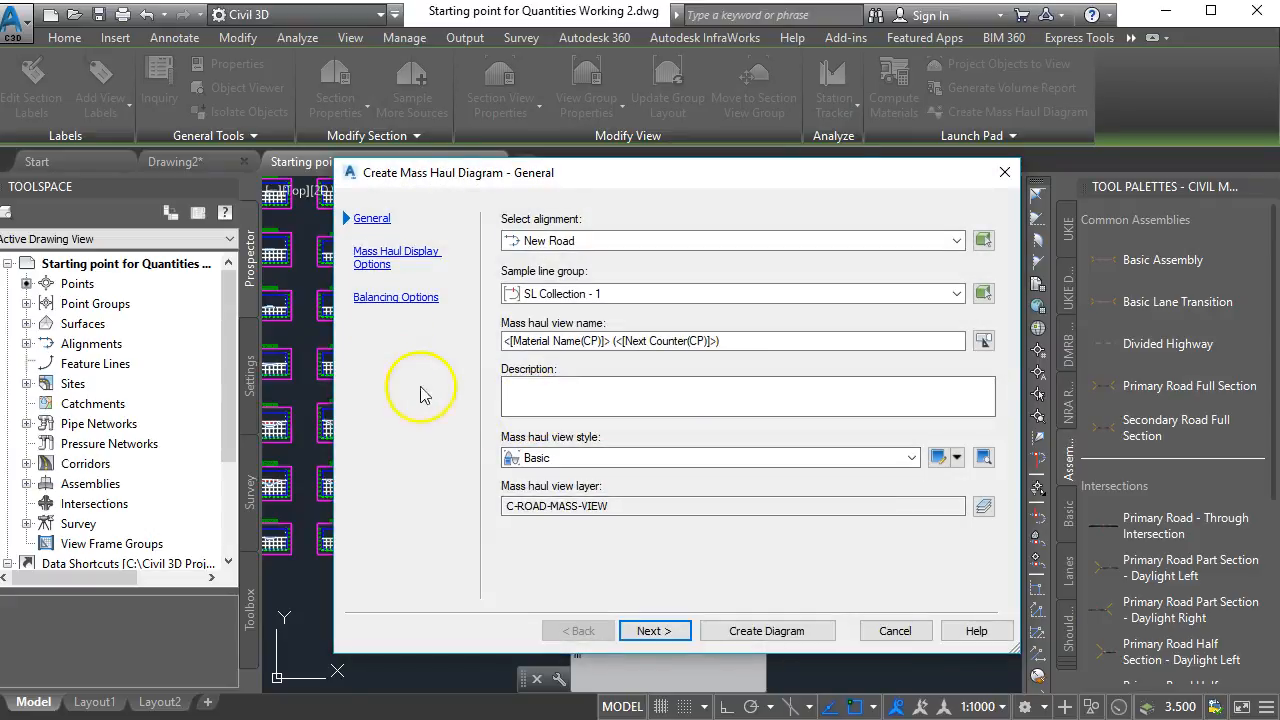
click(405, 259)
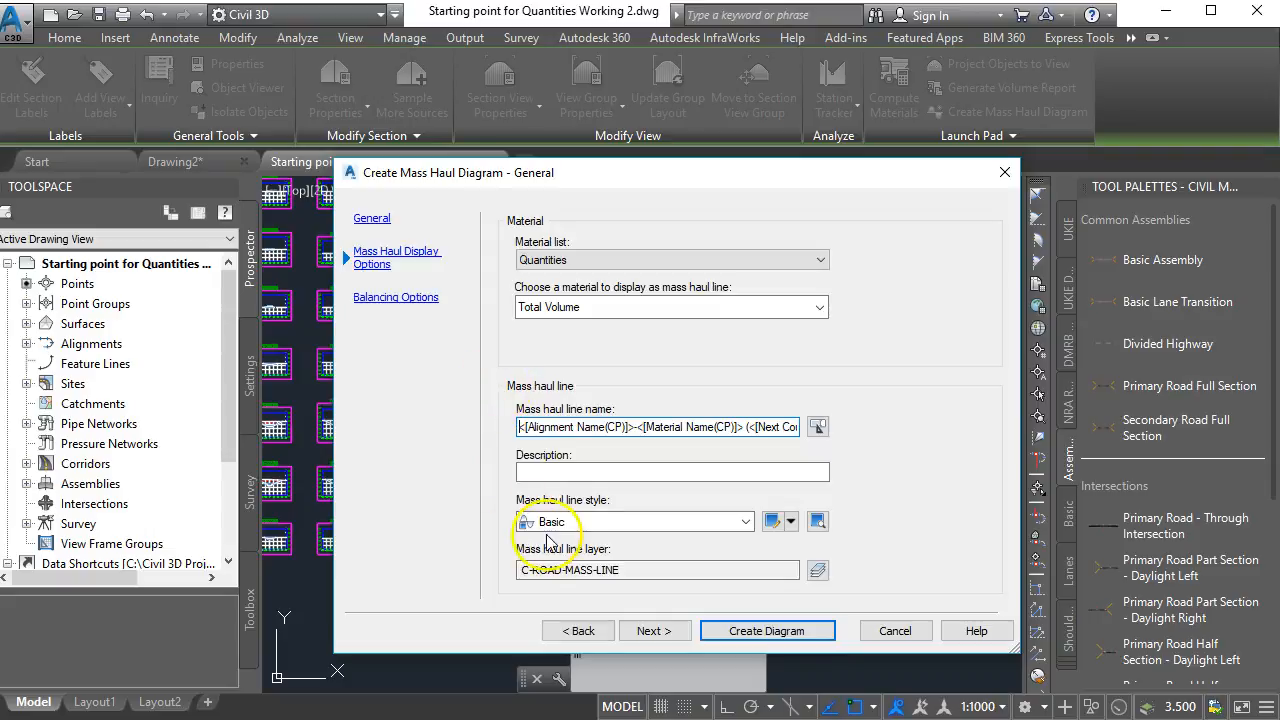
click(390, 300)
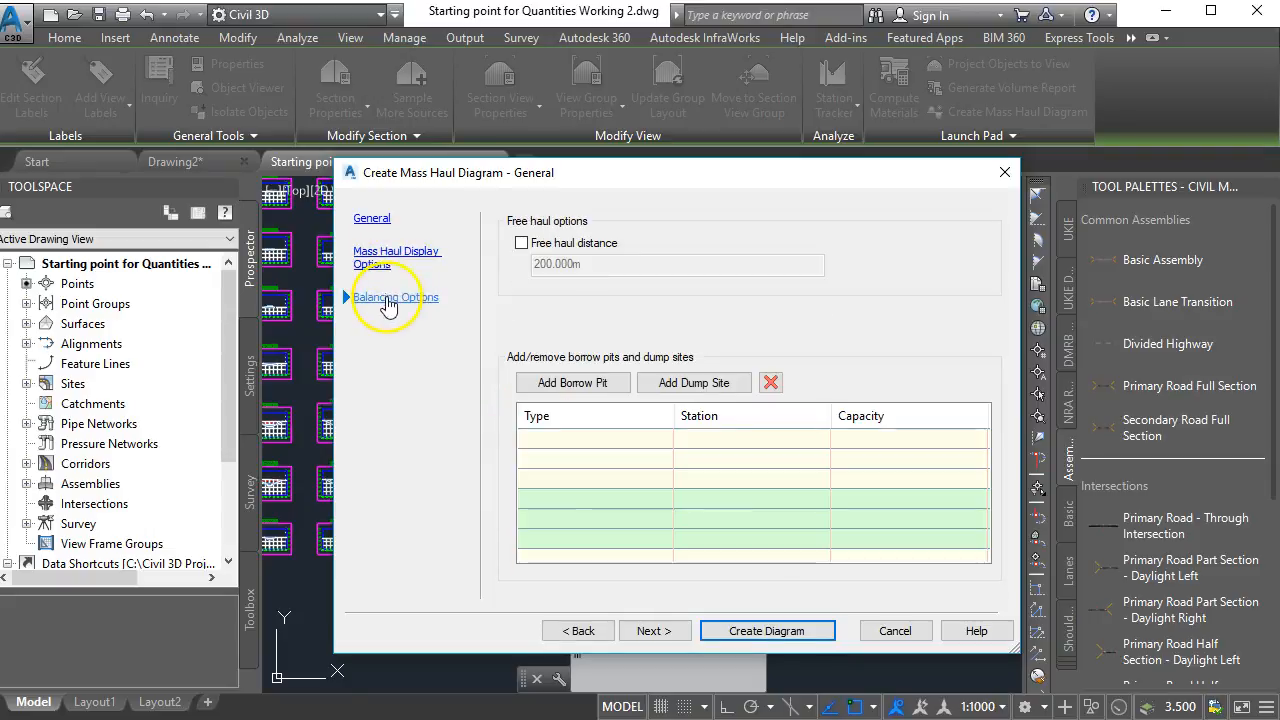
click(521, 243)
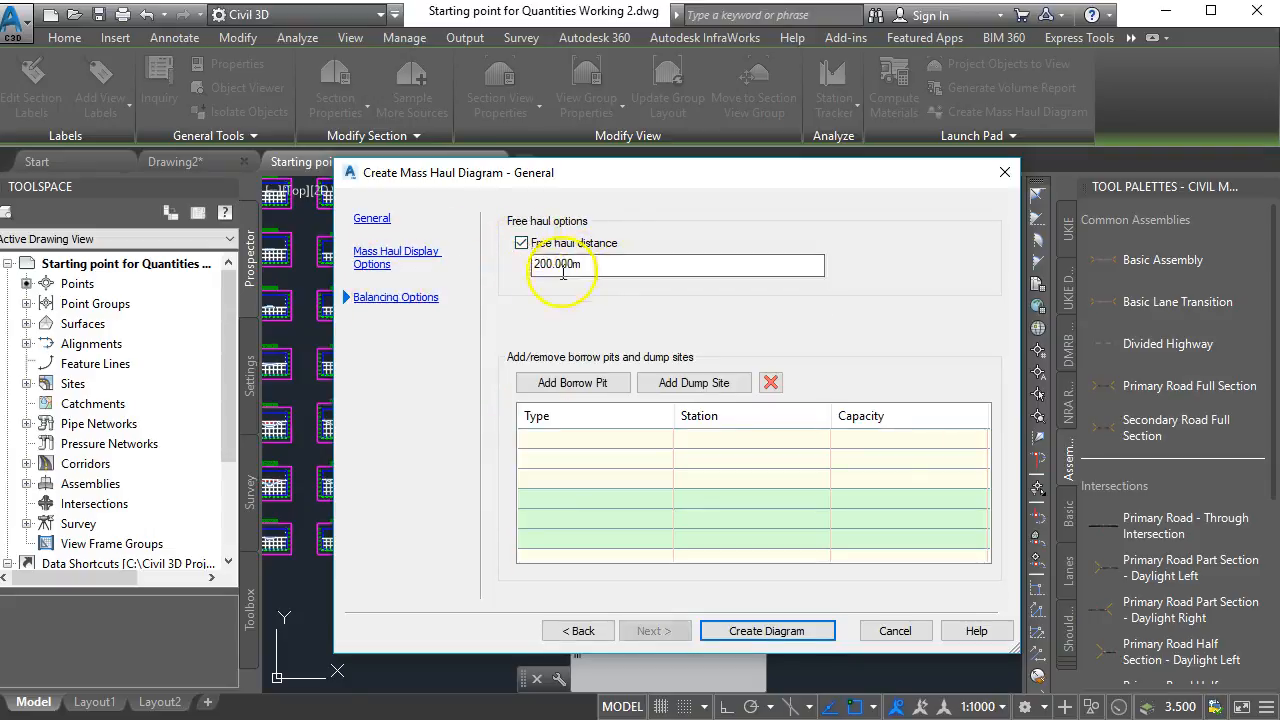
double_click(551, 263)
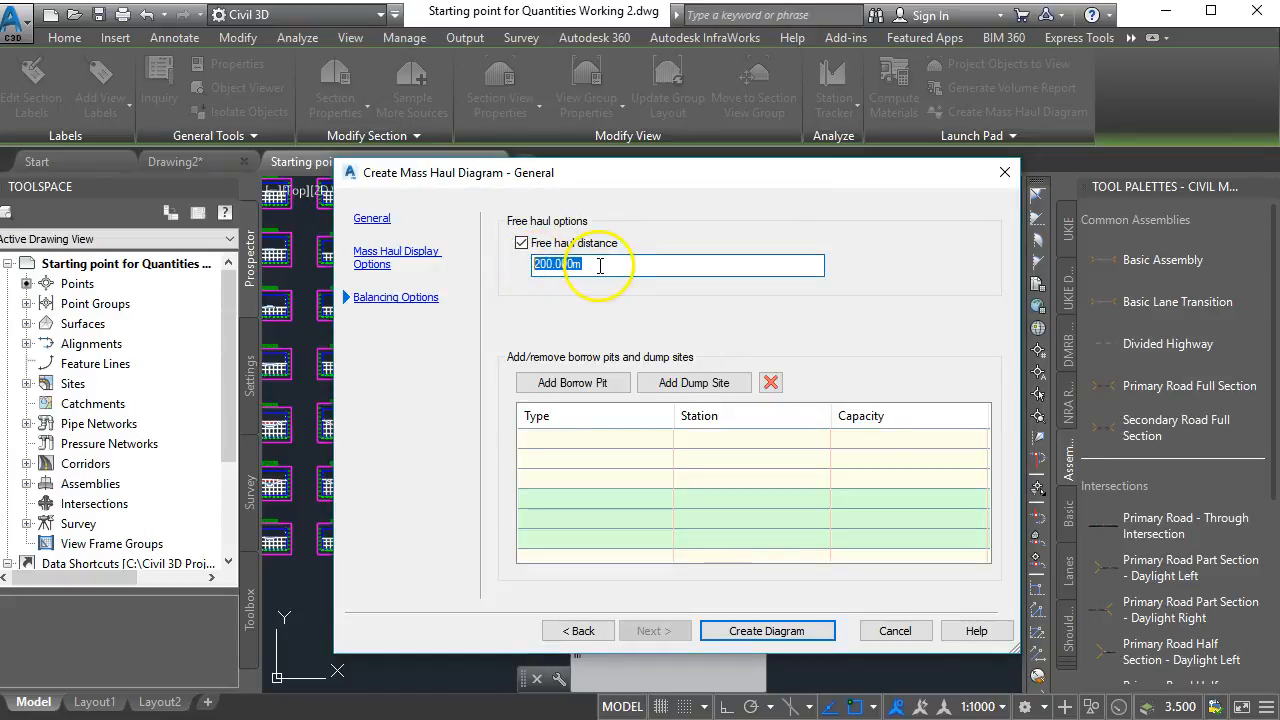
click(622, 460)
- Create the mass haul diagram and place its origin in the empty space above the section view group
click(766, 630)
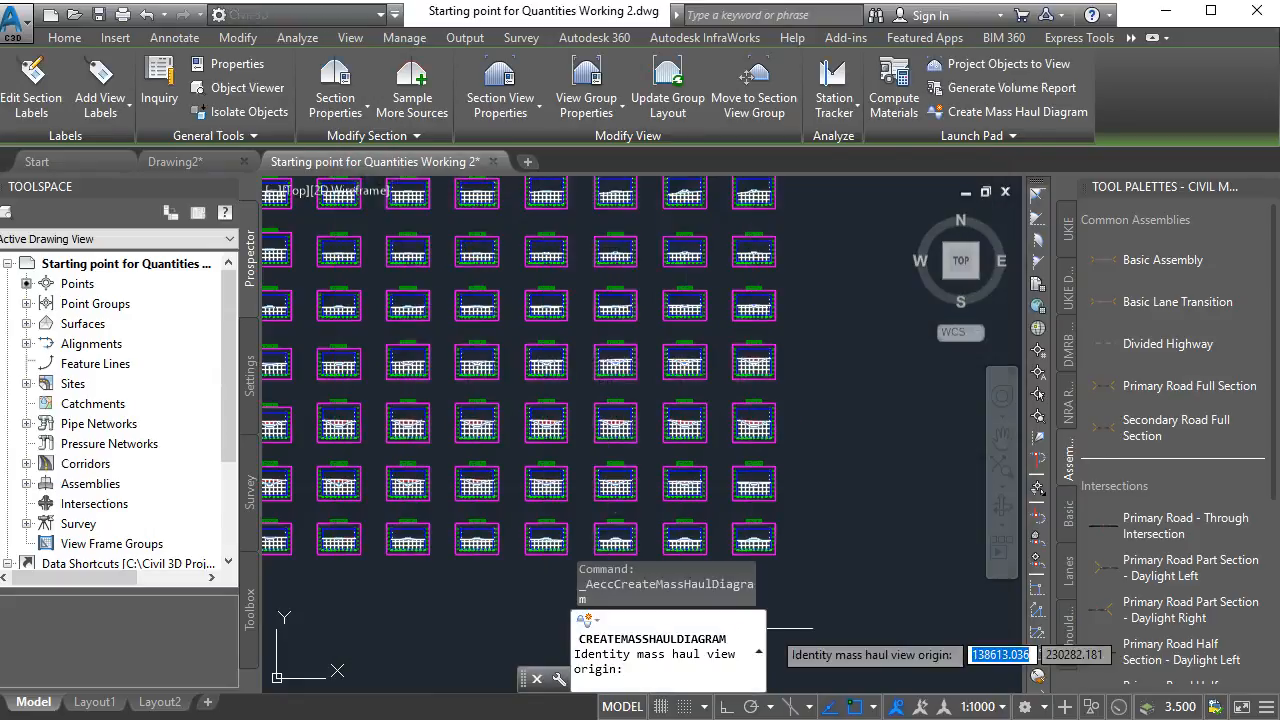
scroll(786, 530, down, 5)
click(680, 408)
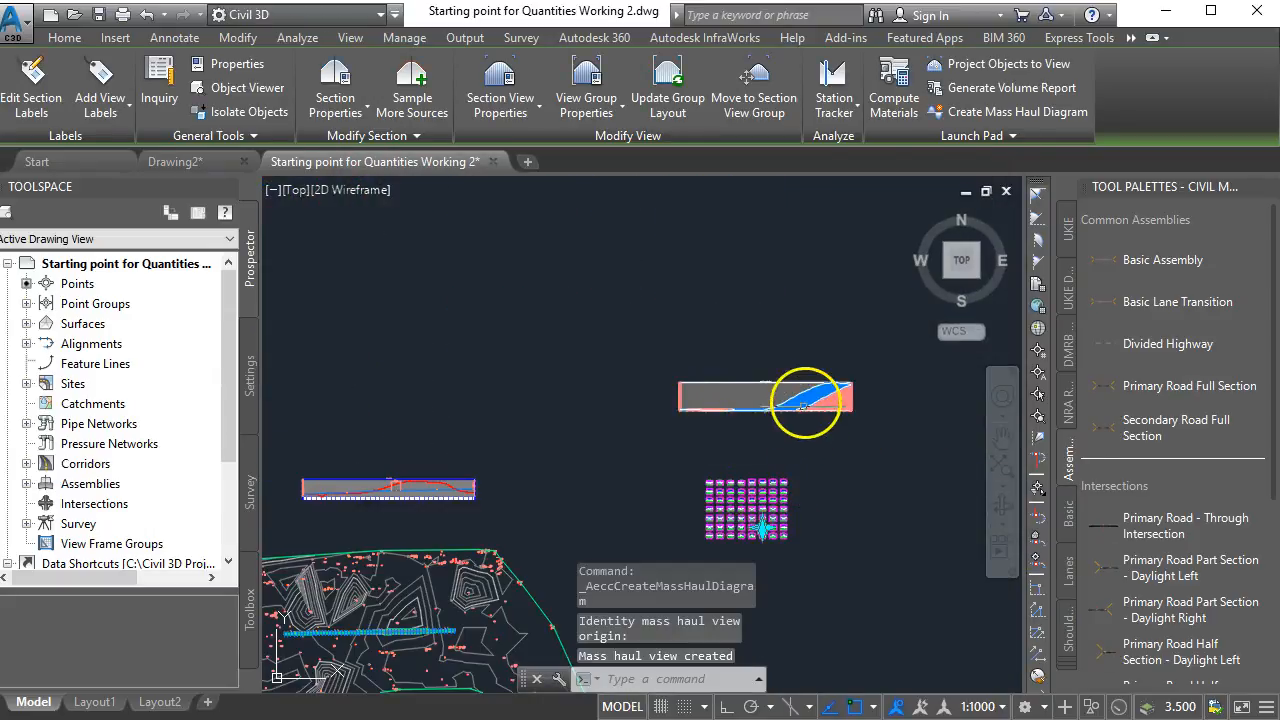
- Examine the shaded haul areas and the haul line along the mass haul diagram, including its lower corner at the start of the road
scroll(806, 400, up, 2)
scroll(806, 400, up, 1)
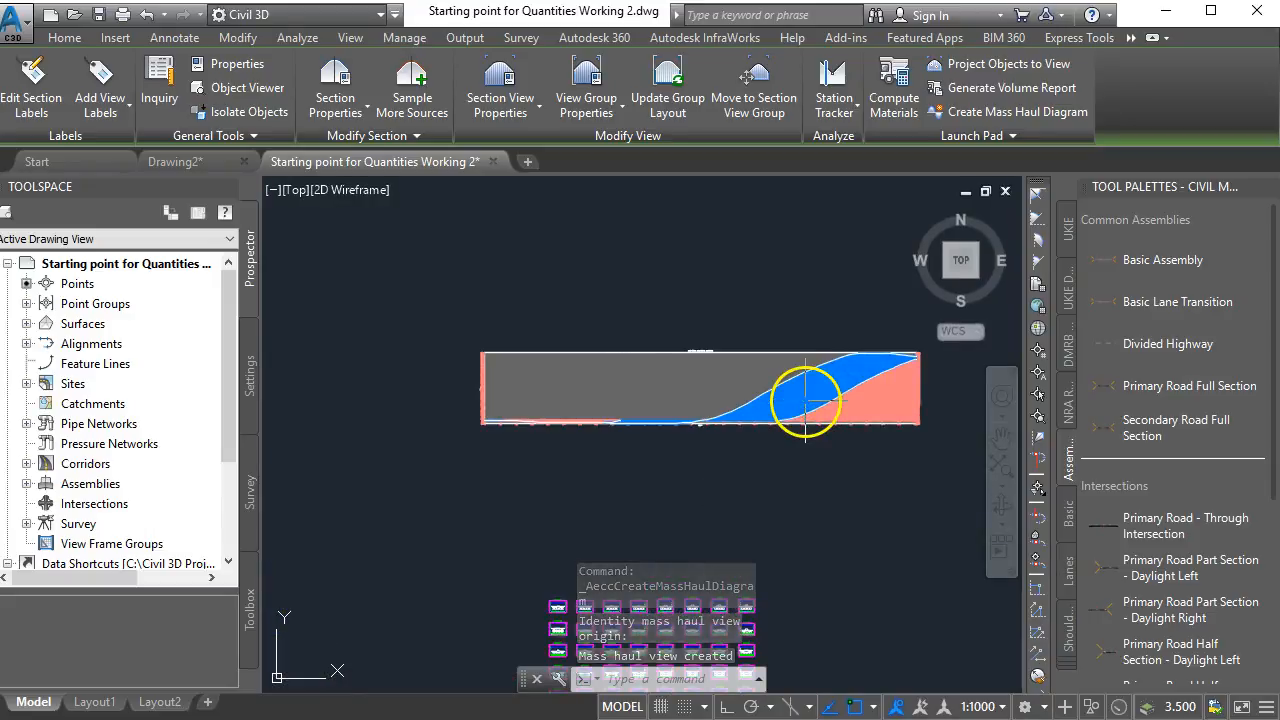
scroll(806, 401, up, 2)
scroll(816, 418, up, 2)
middle_drag(417, 421, 432, 421)
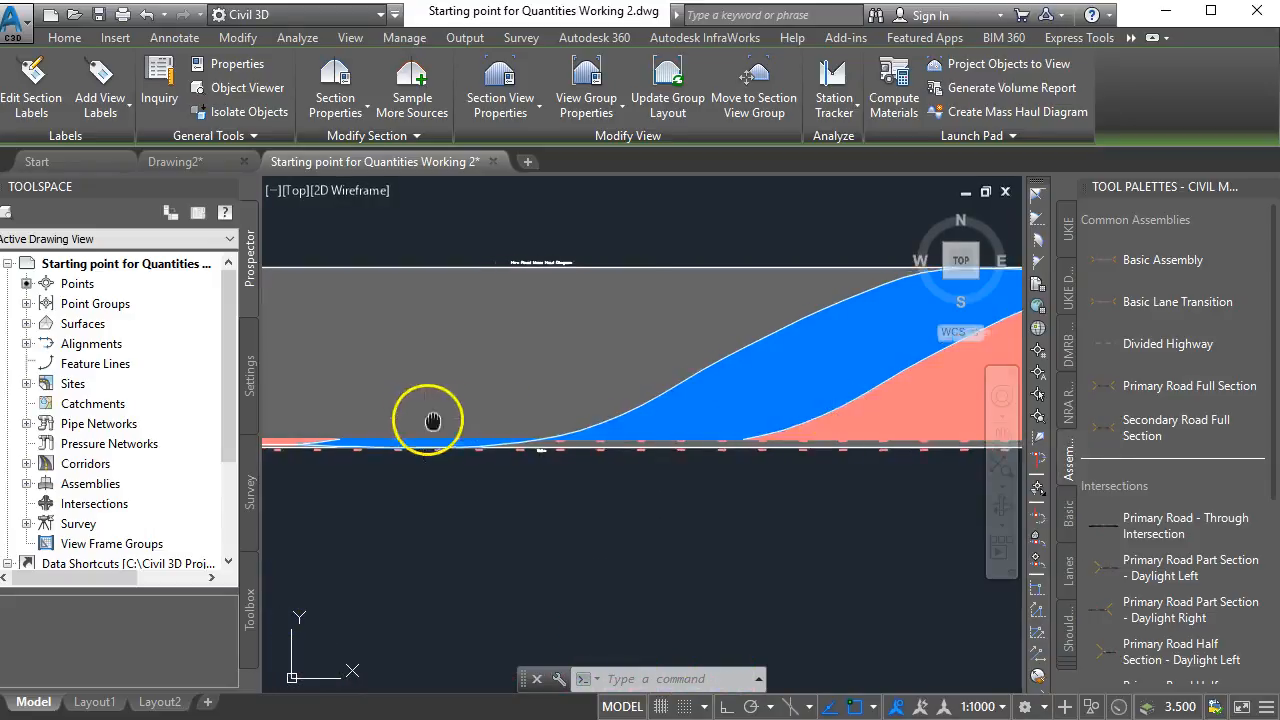
scroll(557, 434, up, 6)
scroll(510, 410, down, 5)
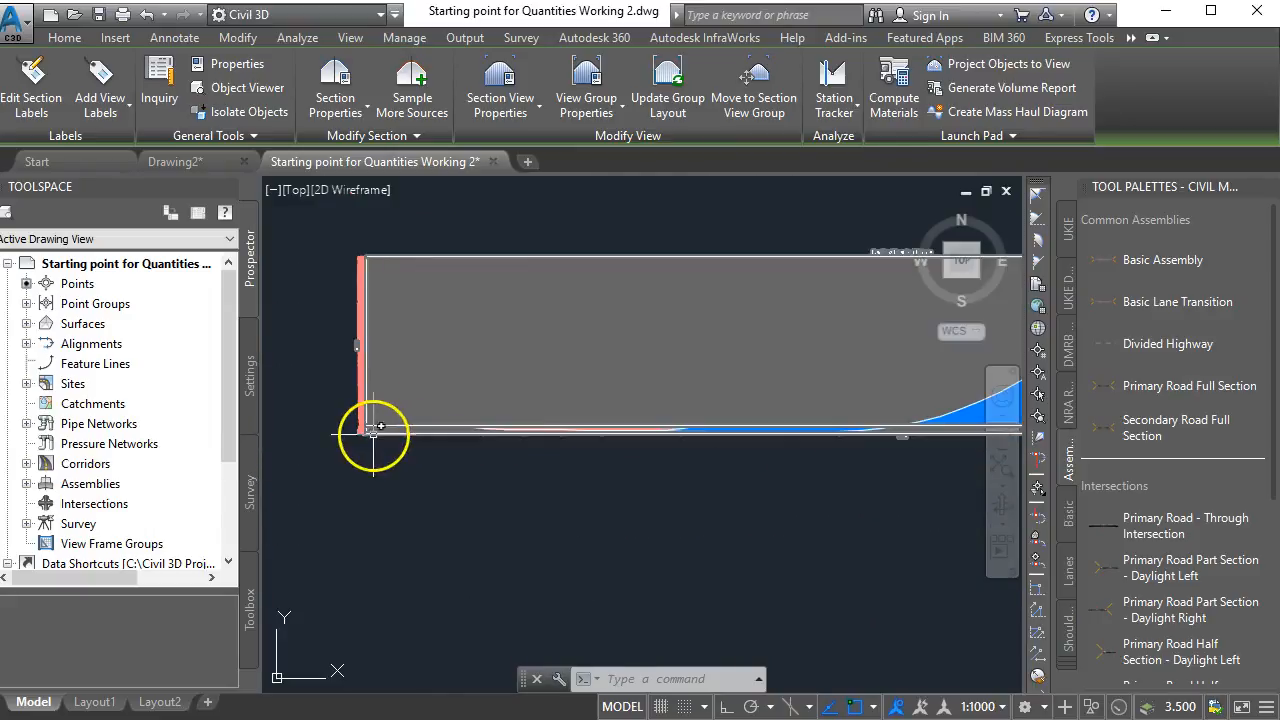
scroll(372, 428, up, 4)
scroll(371, 425, down, 5)
mouse_move(826, 399)
middle_down()
mouse_move(713, 443)
mouse_move(782, 440)
middle_up()
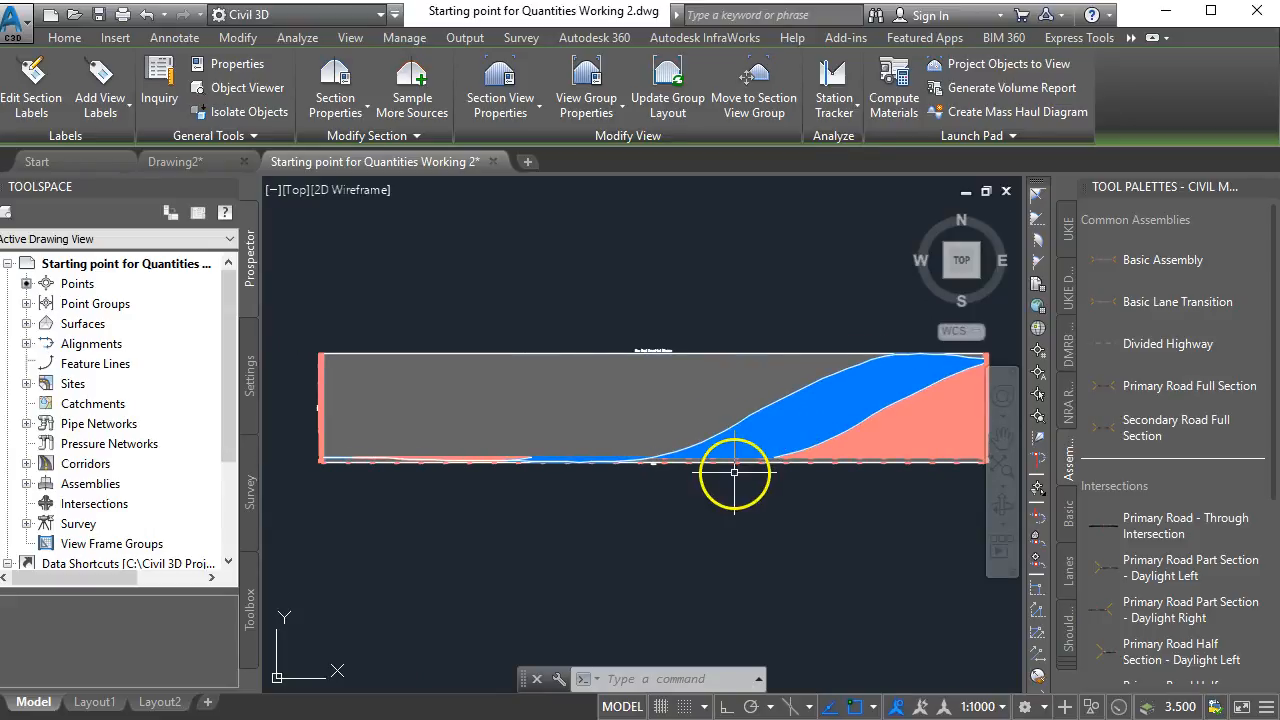